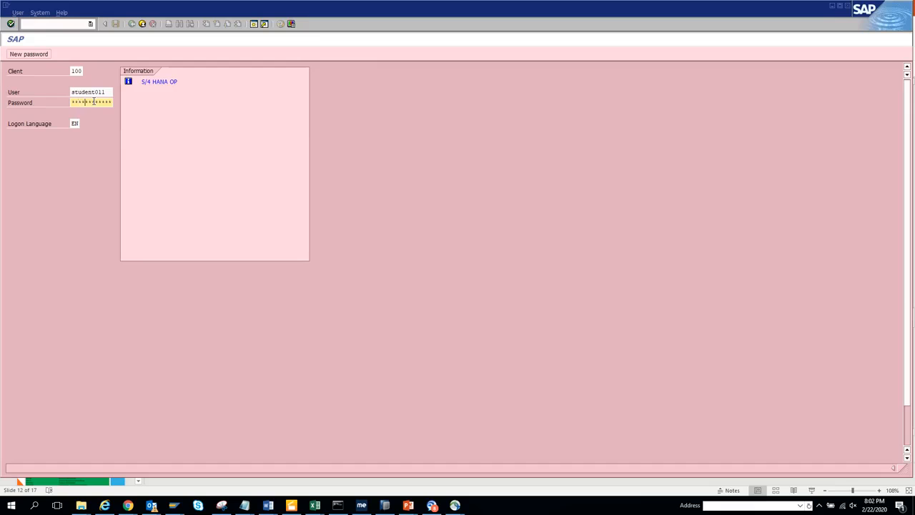
- Log on and run transaction PPOCE to create a root organizational object valid from 02/22/2020 to 12/31/9999
key("Return")
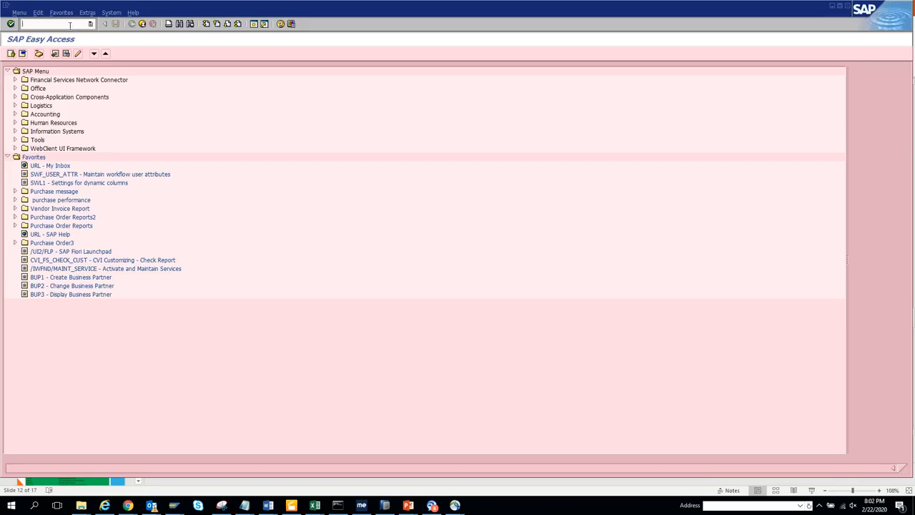
type("/nppoce")
key("Return")
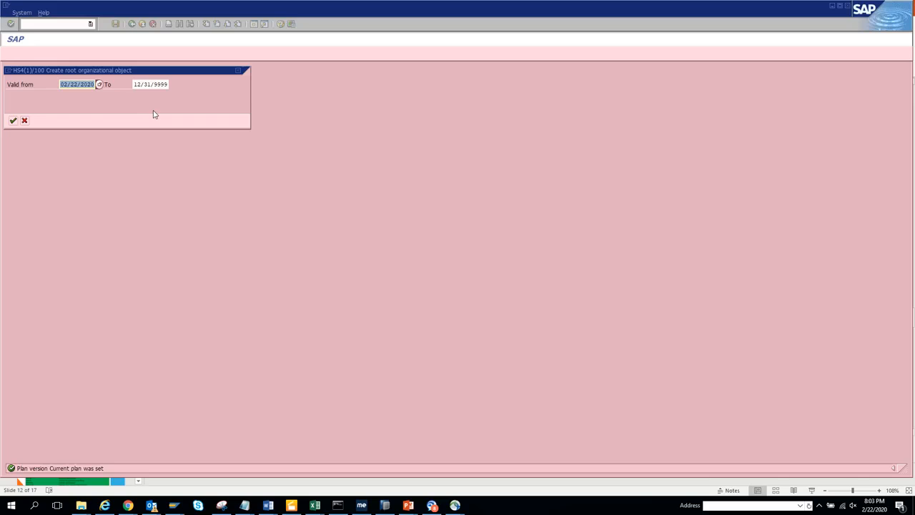
left_click(15, 123)
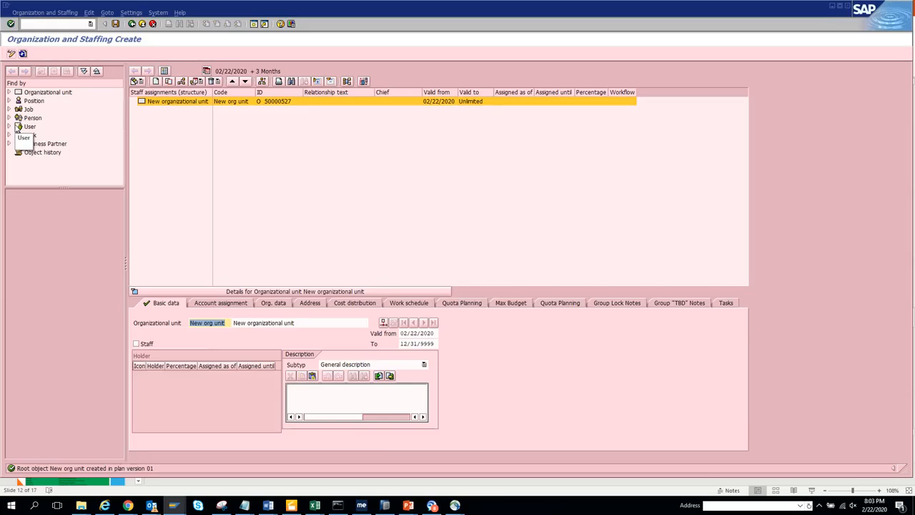
- Enter the person's first name as the new organizational unit's code and name the unit IT Future HR Company
left_click(231, 325)
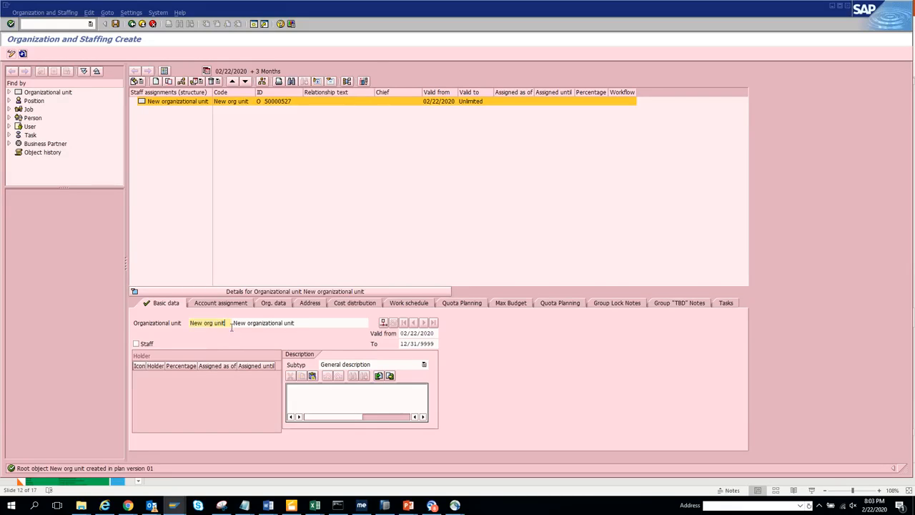
left_click_drag(231, 326, 187, 326)
type("Arghadip")
key("Tab")
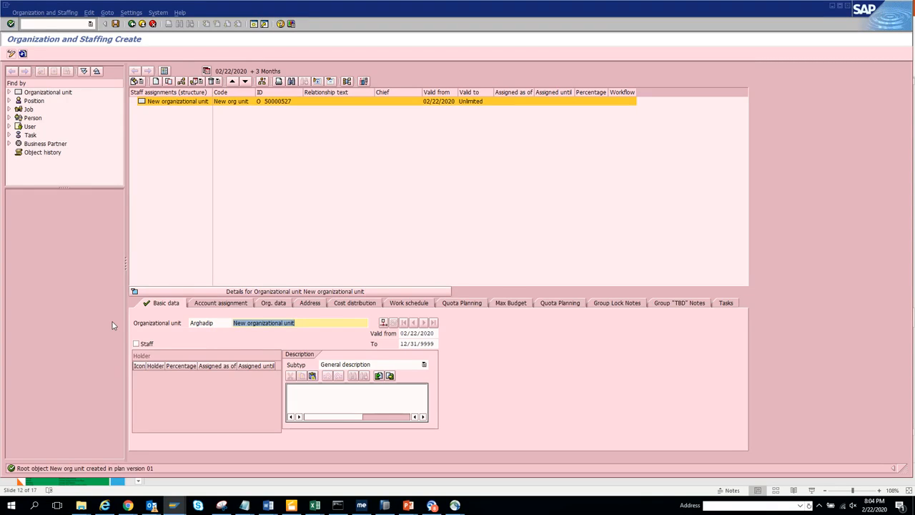
type("IT")
type("Future HR Company")
key("Return")
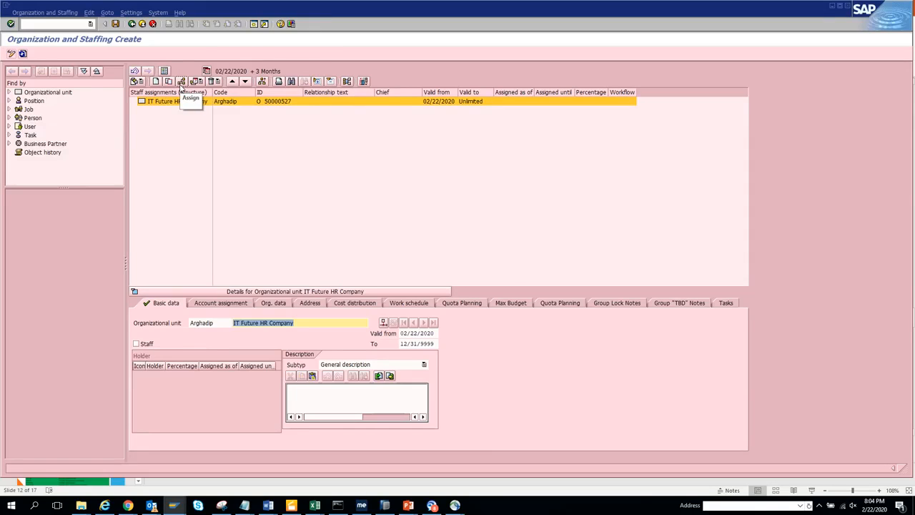
left_click(143, 85)
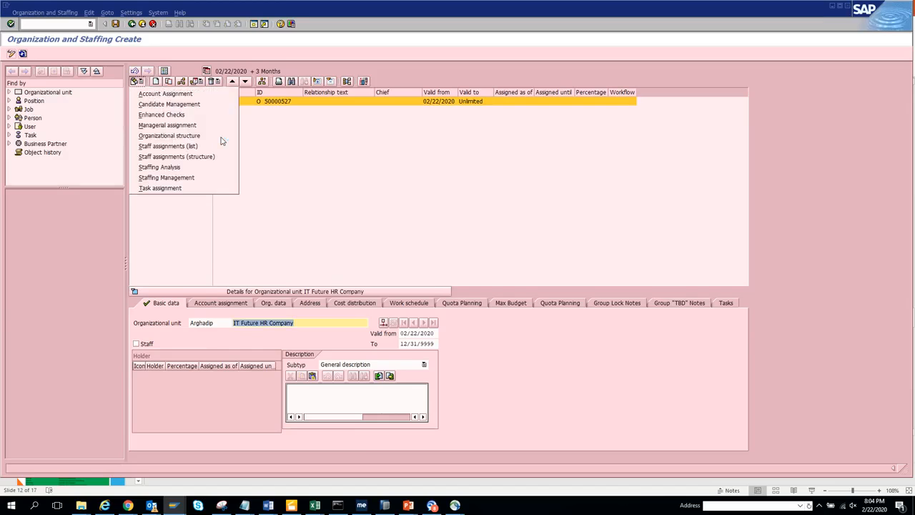
left_click(300, 133)
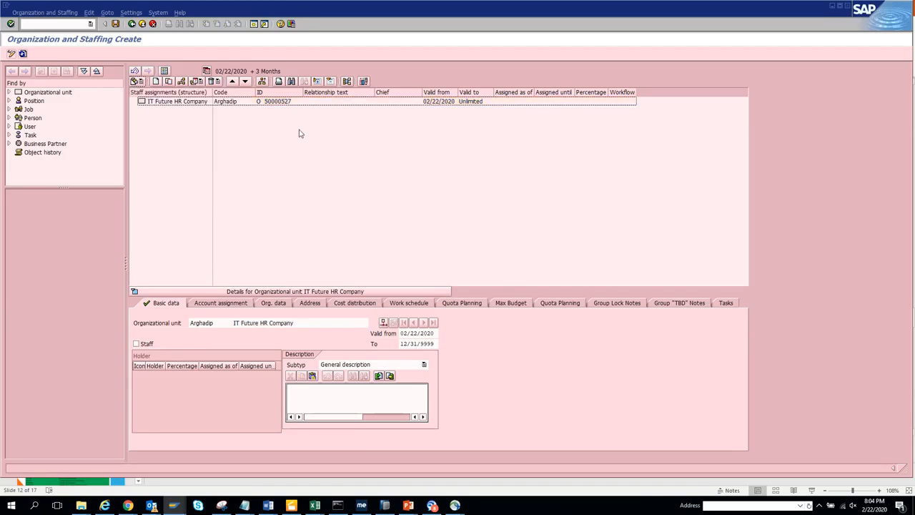
left_click(178, 82)
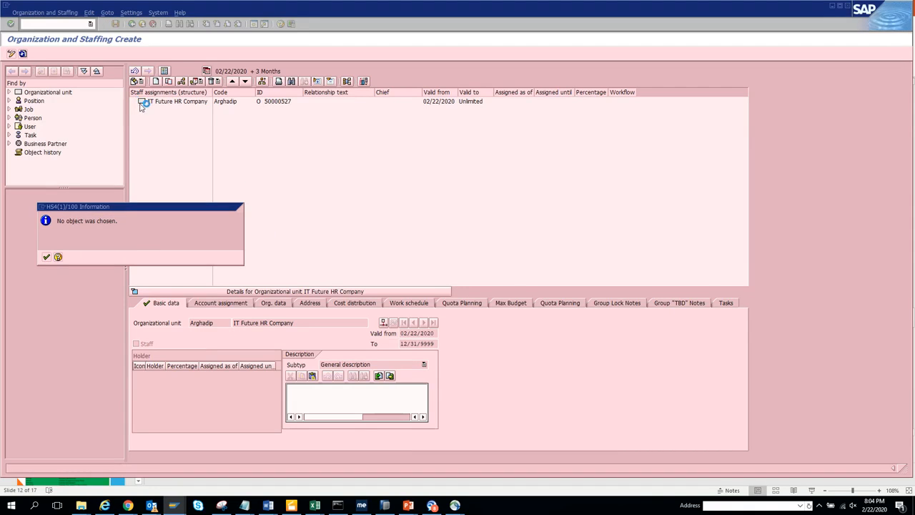
key("Return")
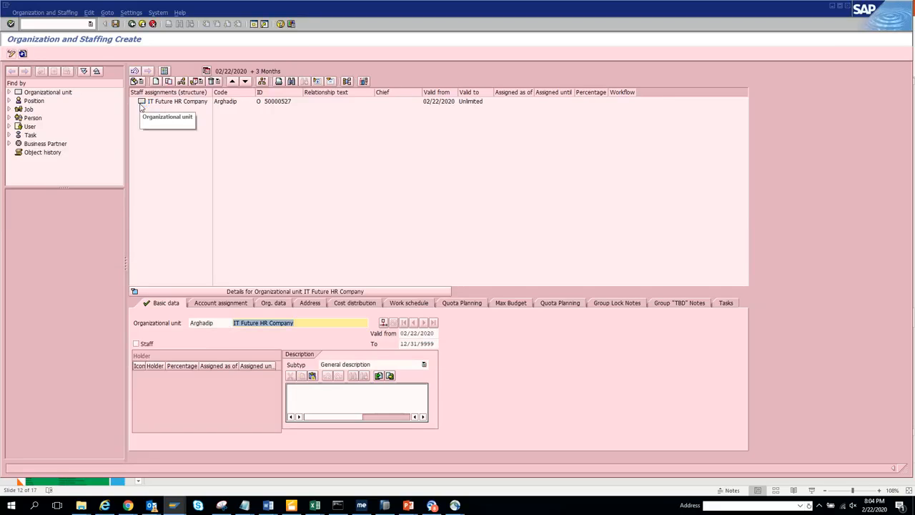
- Assign the FINANCE, Sales, NGL Services Unit and Operations Group units to IT Future HR Company using the "Is line supervisor of" relationship
left_click(141, 104)
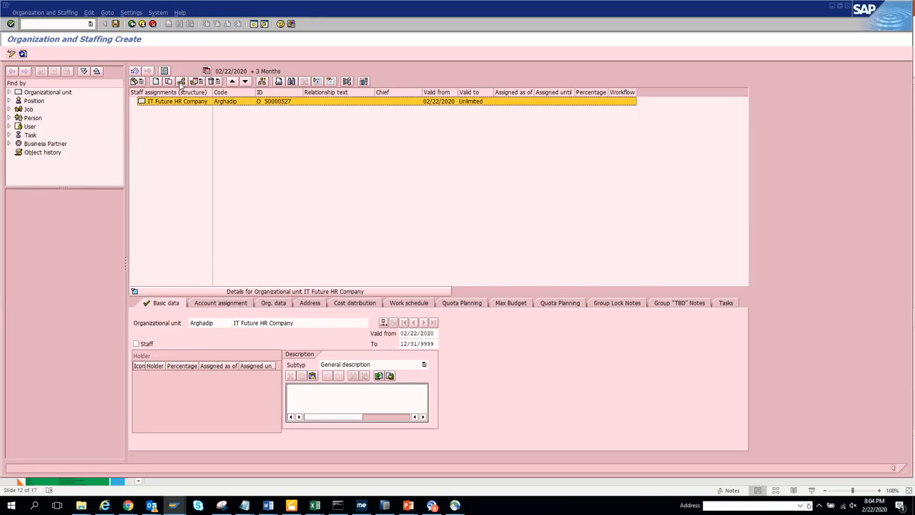
left_click(182, 81)
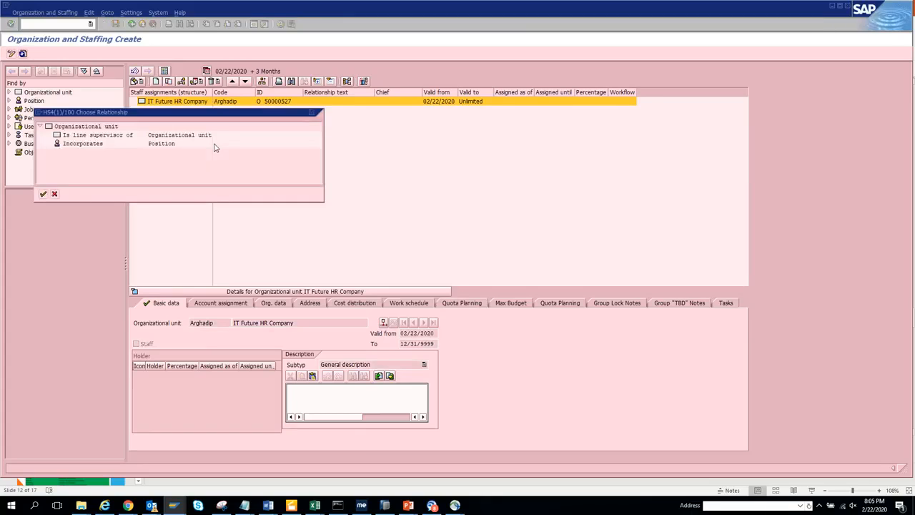
left_click(106, 135)
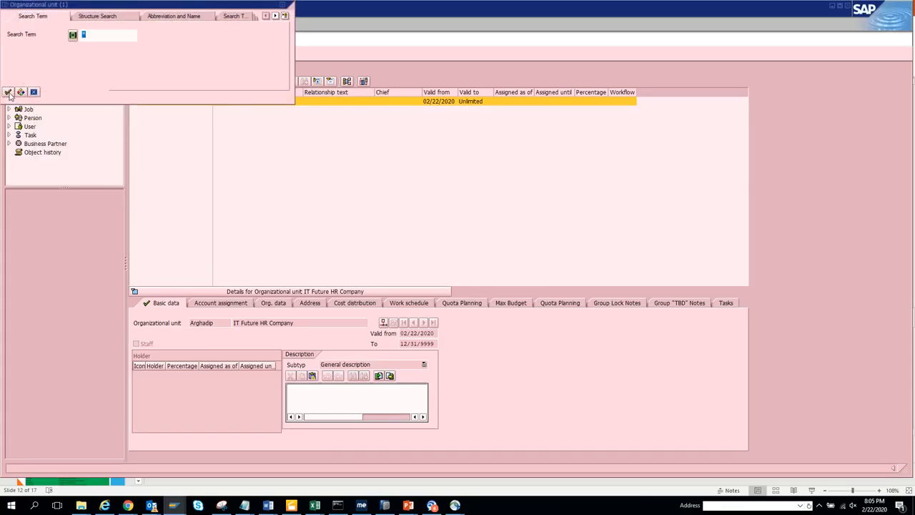
left_click(8, 92)
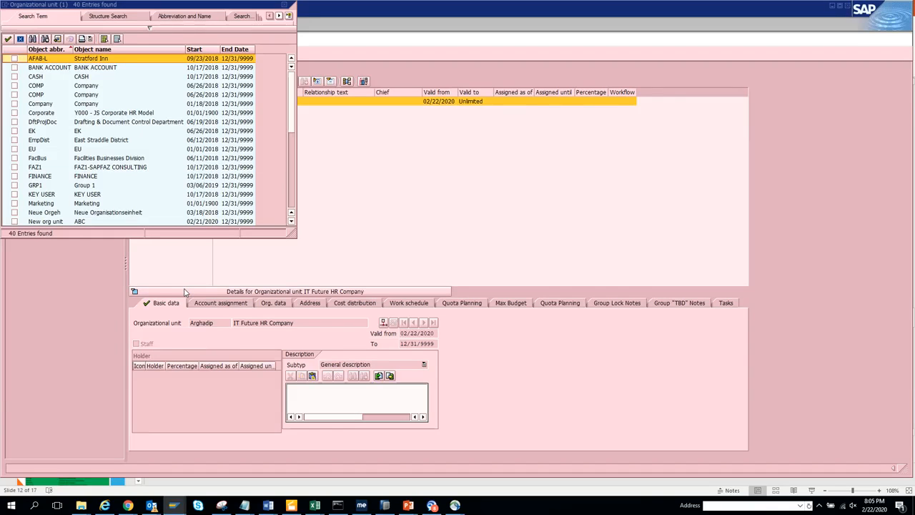
left_click(15, 175)
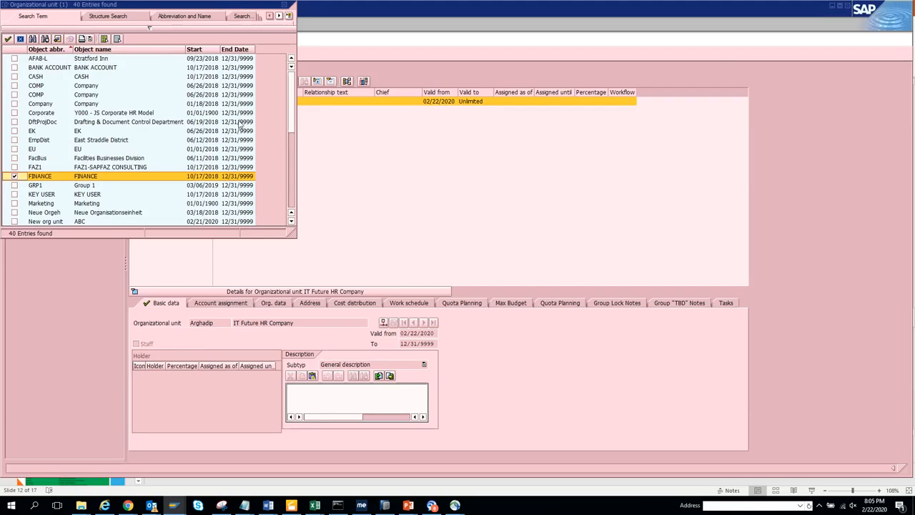
left_click(292, 183)
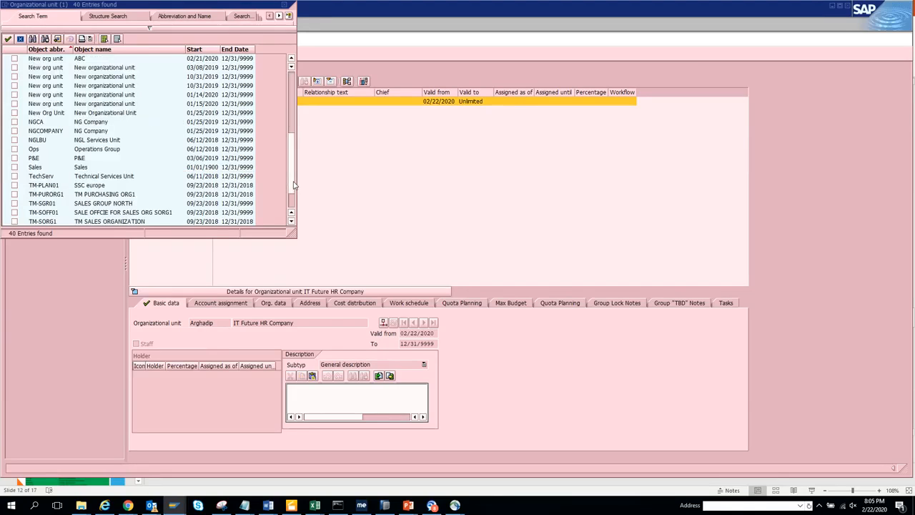
left_click(15, 167)
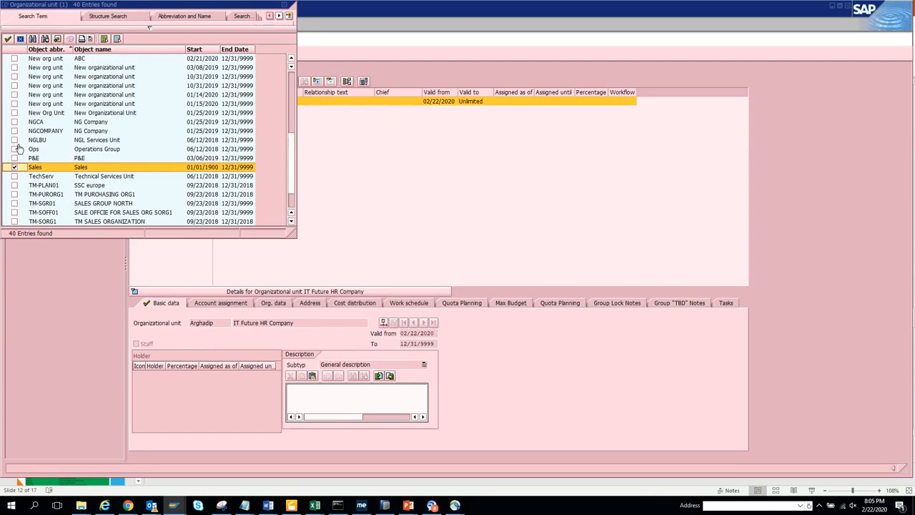
left_click(14, 140)
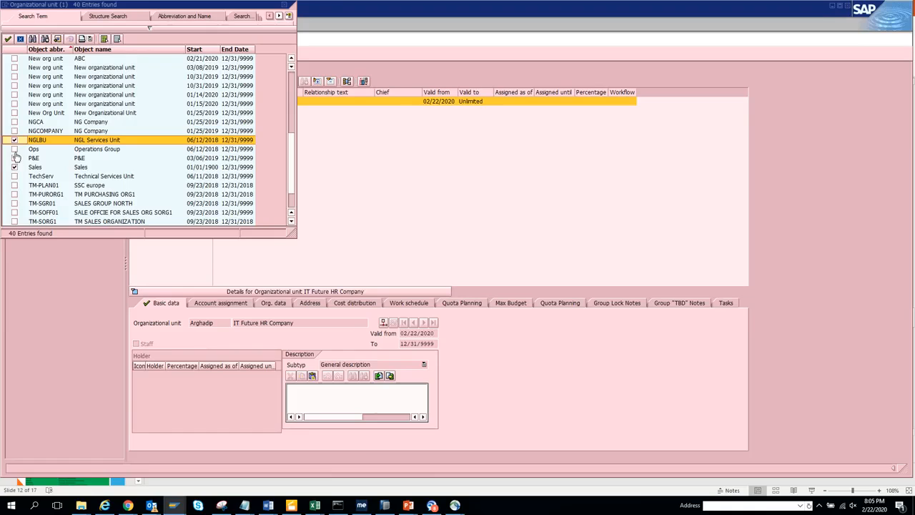
left_click(14, 149)
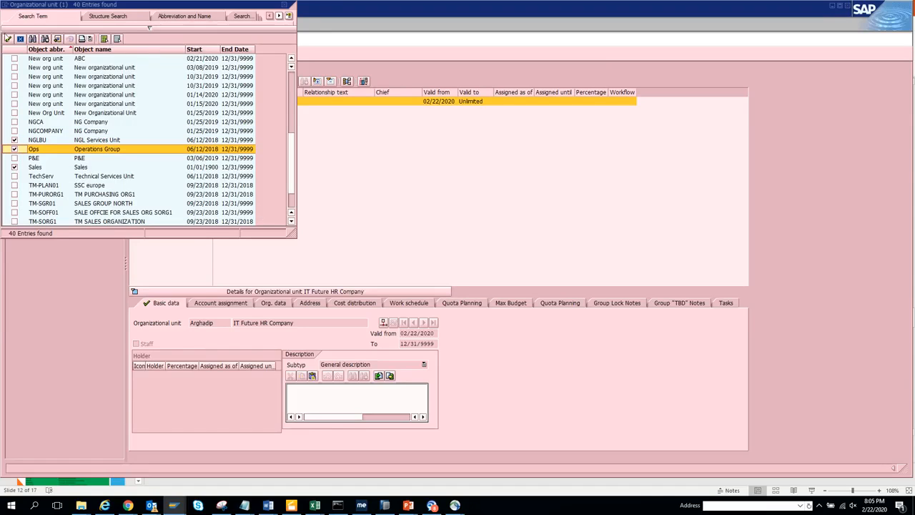
left_click(9, 40)
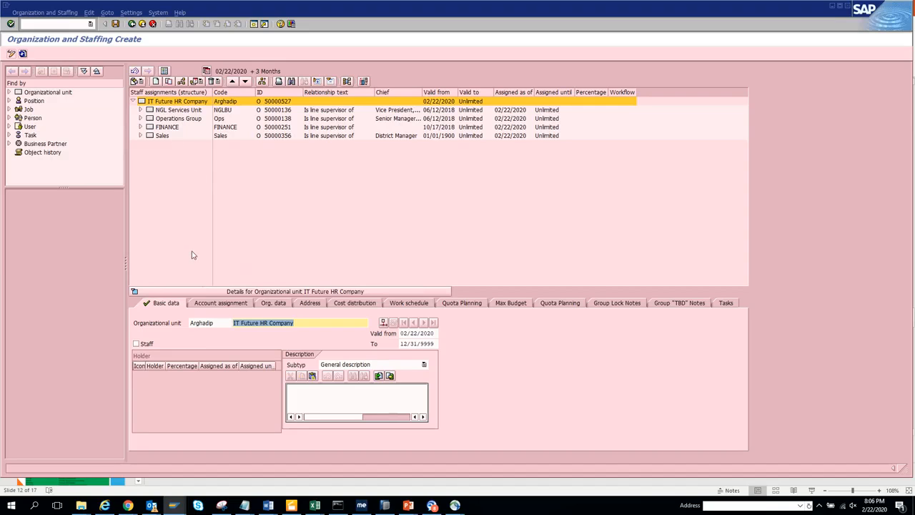
- Look up cost centers without a controlling area restriction and set FAZ1 SALES (20000) as the unit's master cost center
left_click(217, 303)
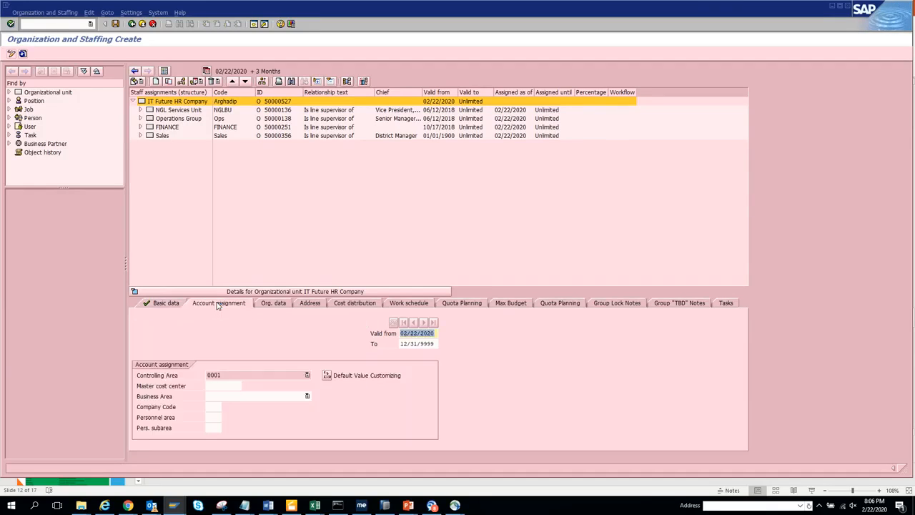
left_click(229, 384)
left_click(245, 385)
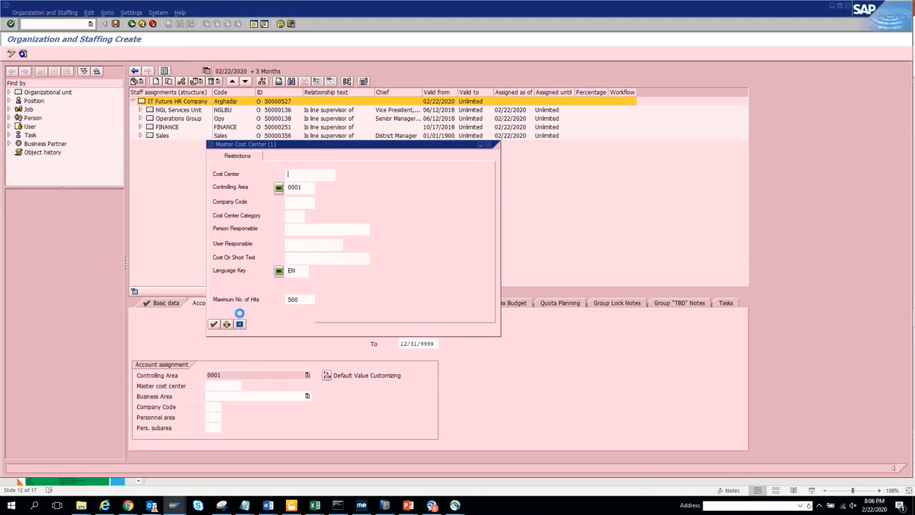
left_click(227, 324)
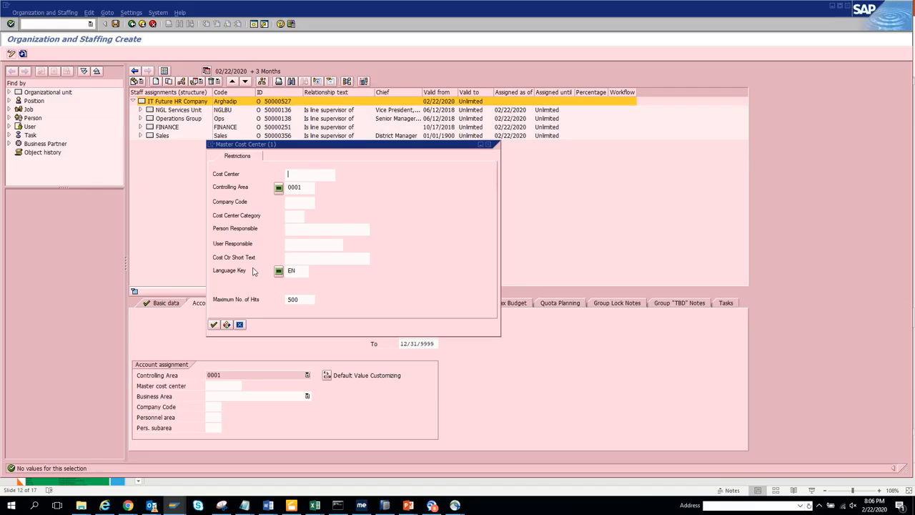
double_click(307, 186)
key("BackSpace")
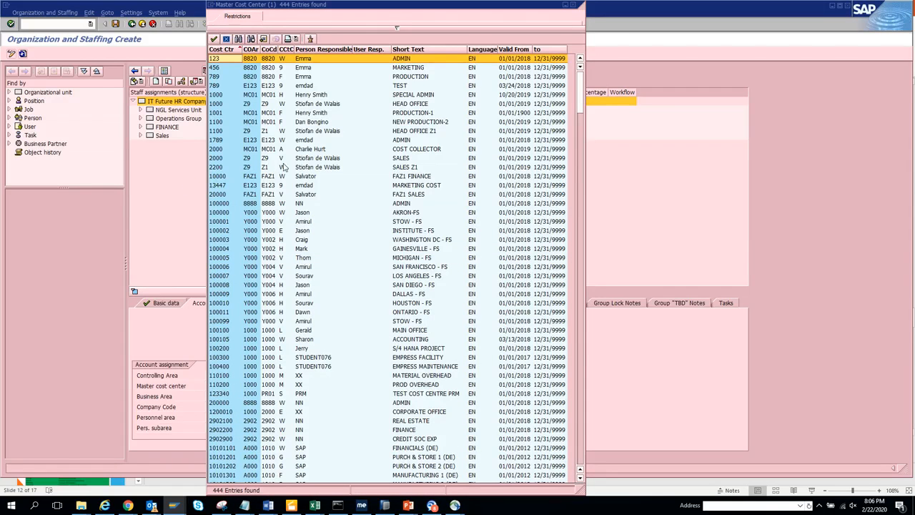
left_click(303, 197)
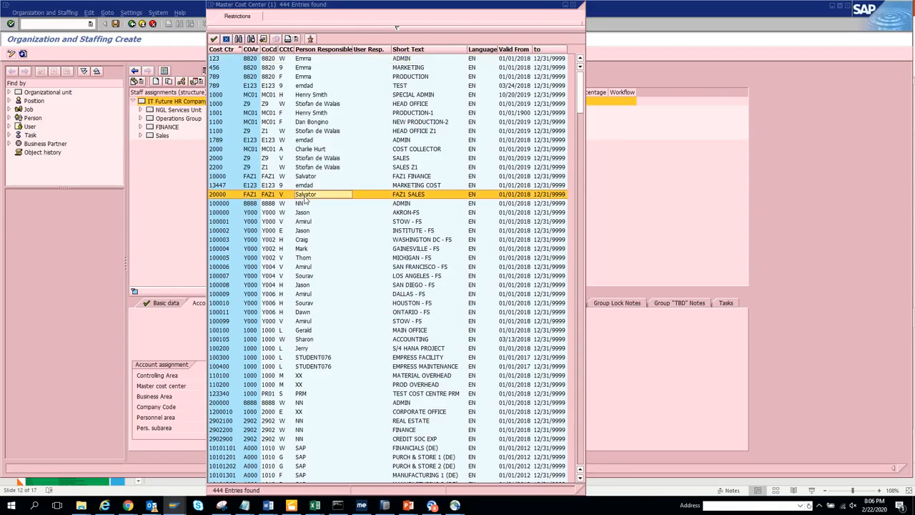
double_click(304, 196)
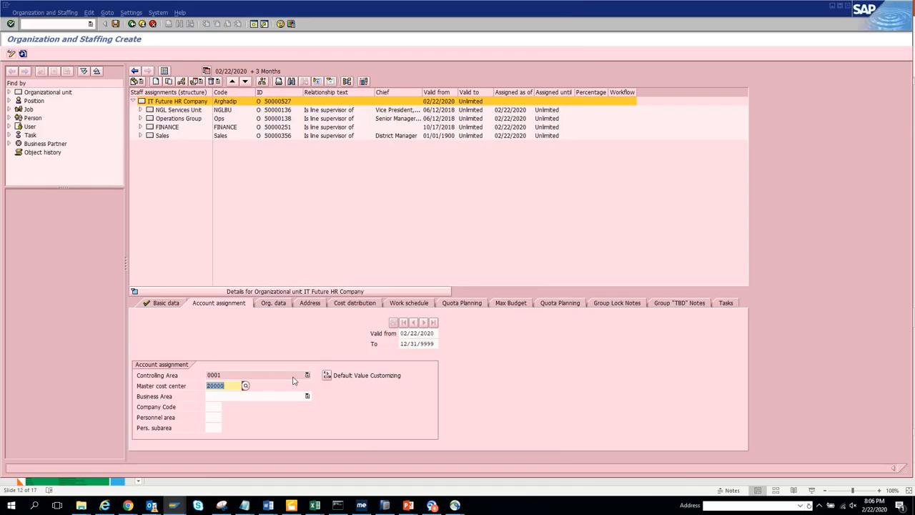
left_click(266, 304)
- Open a new GUI window and run transaction PPOSE to display organization and staffing
left_click(5, 5)
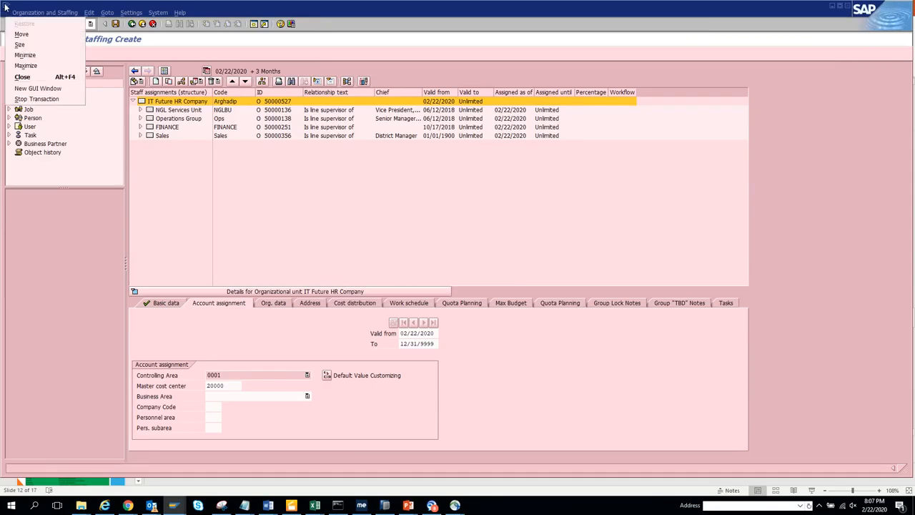
left_click(39, 88)
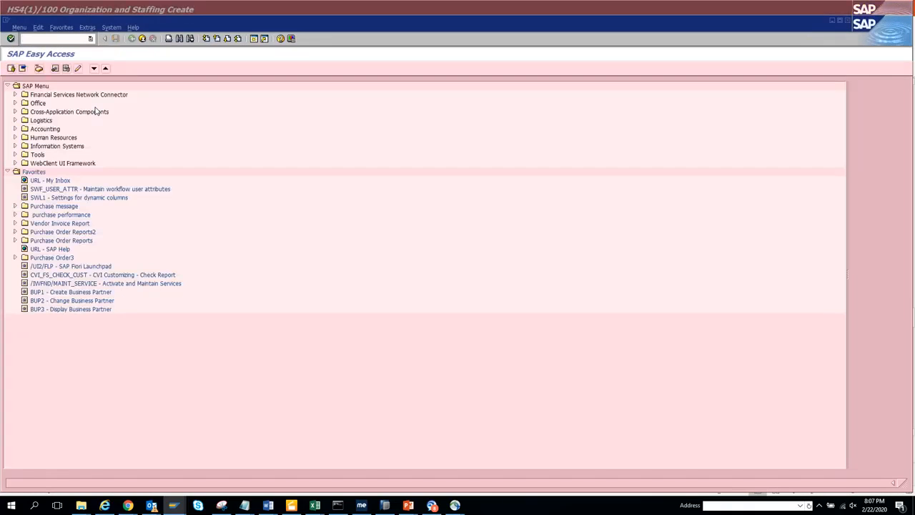
type("ppose")
key("Return")
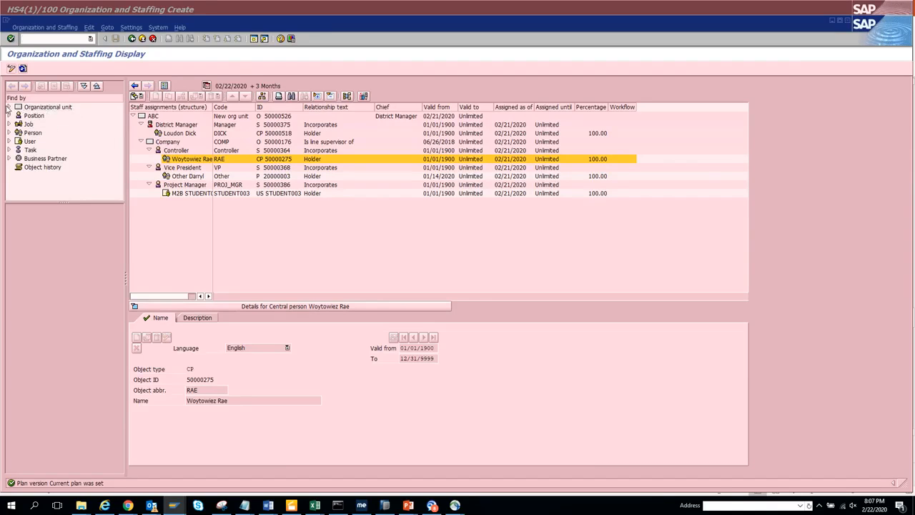
- Search the organizational units for the one whose name matches the person's first name
left_click(9, 106)
double_click(47, 125)
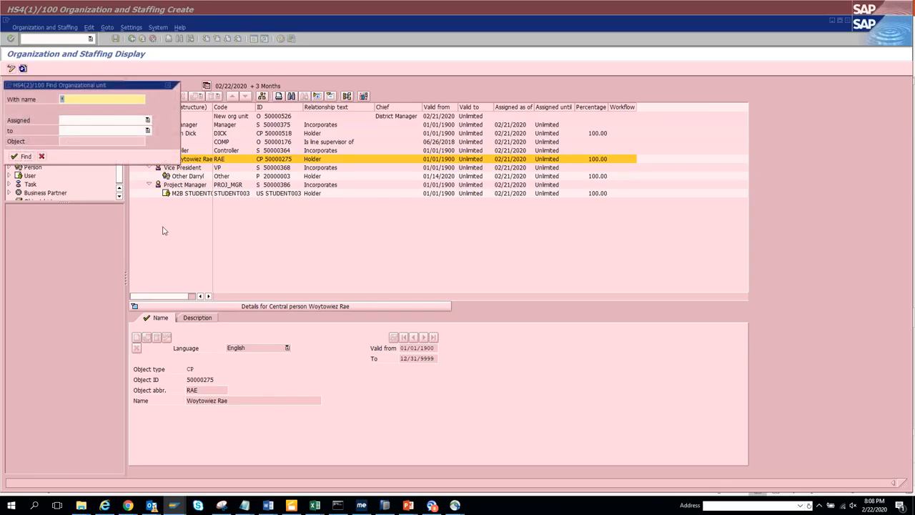
type("arghadi")
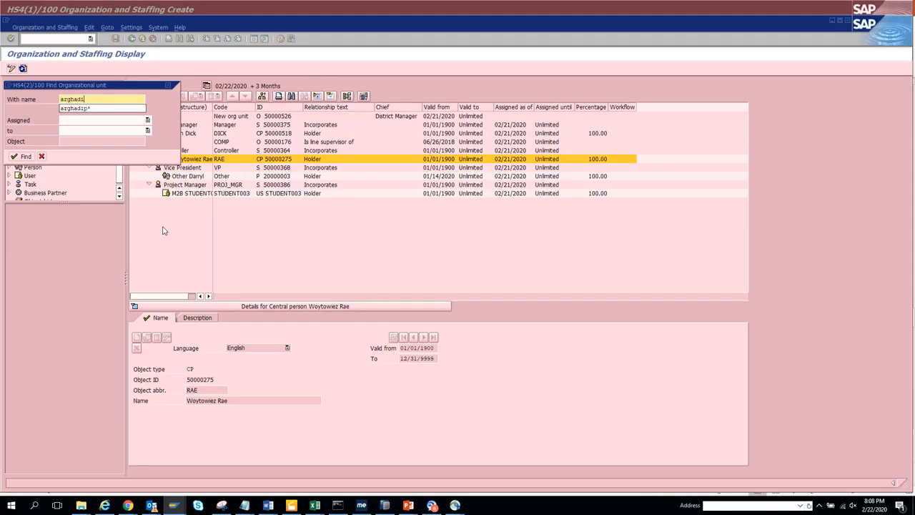
type("p")
key("Return")
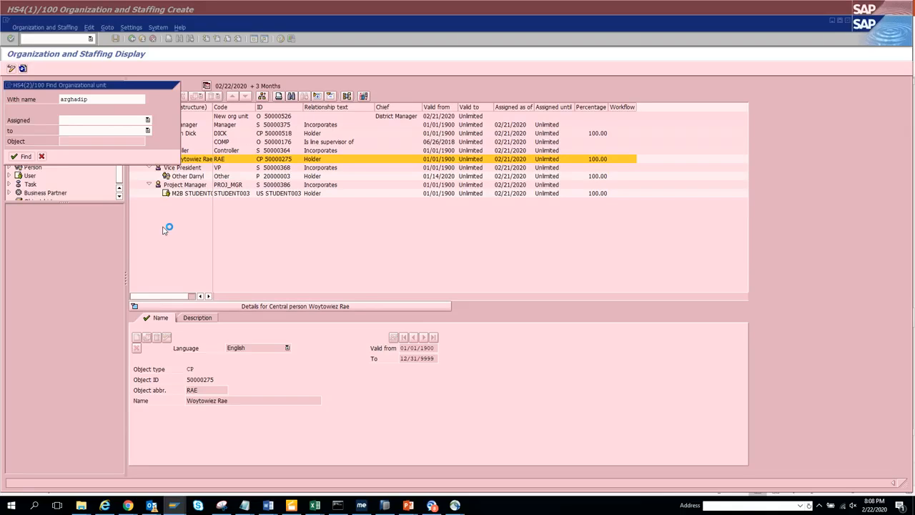
- Stop the unresponsive Organization and Staffing Create transaction in the first SAP window
key("alt+Tab")
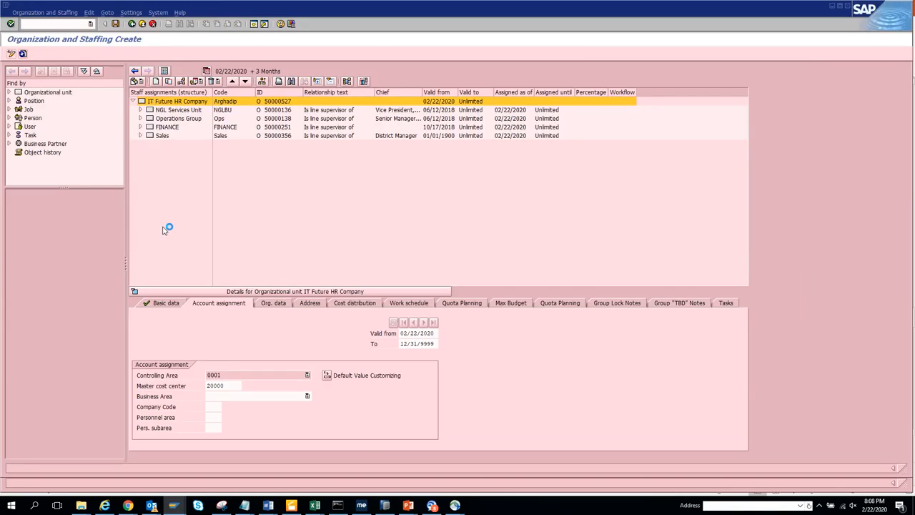
key("alt+Tab")
left_click(6, 8)
left_click(32, 102)
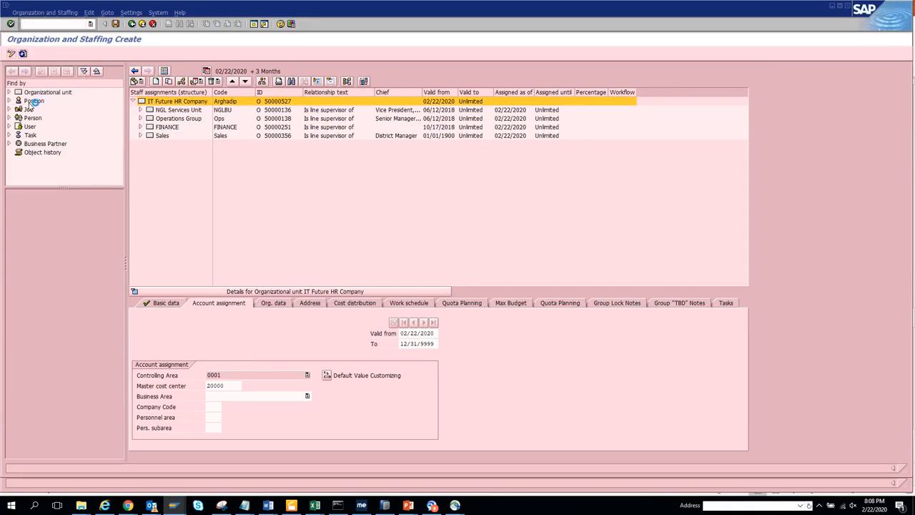
left_click(7, 7)
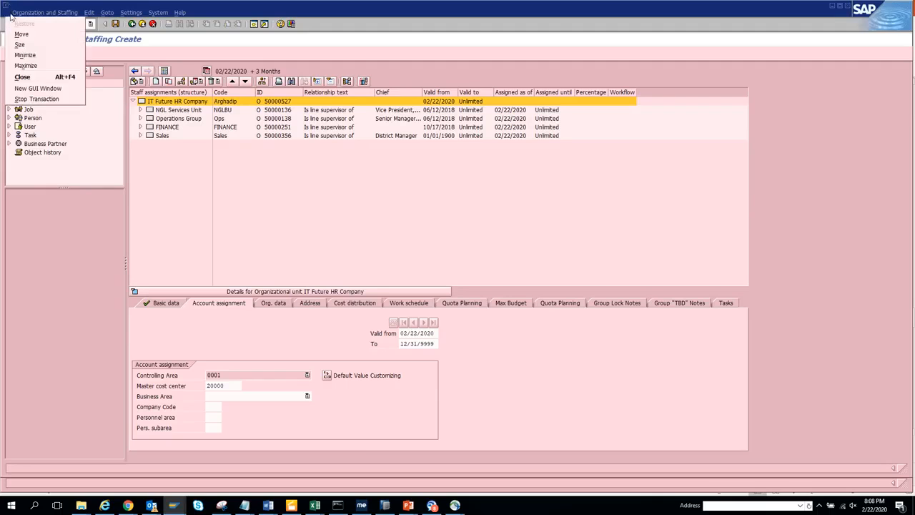
left_click(37, 99)
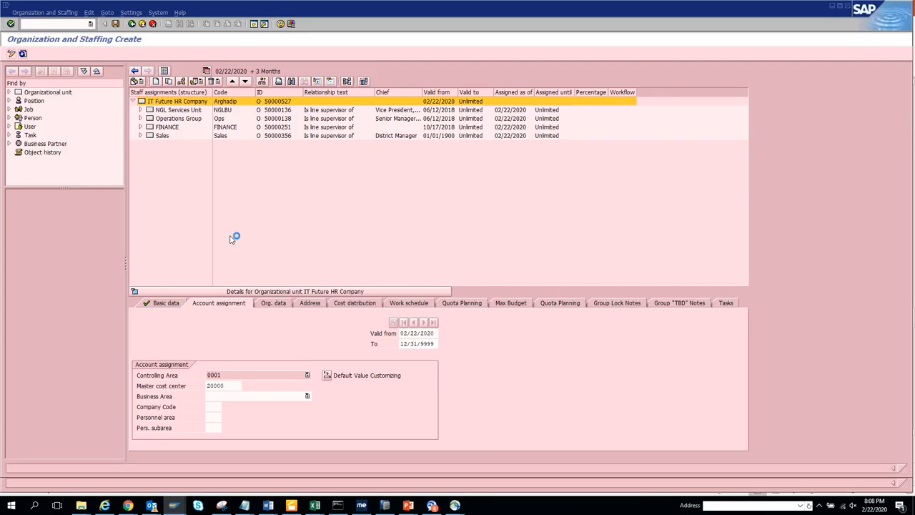
key("alt+Tab")
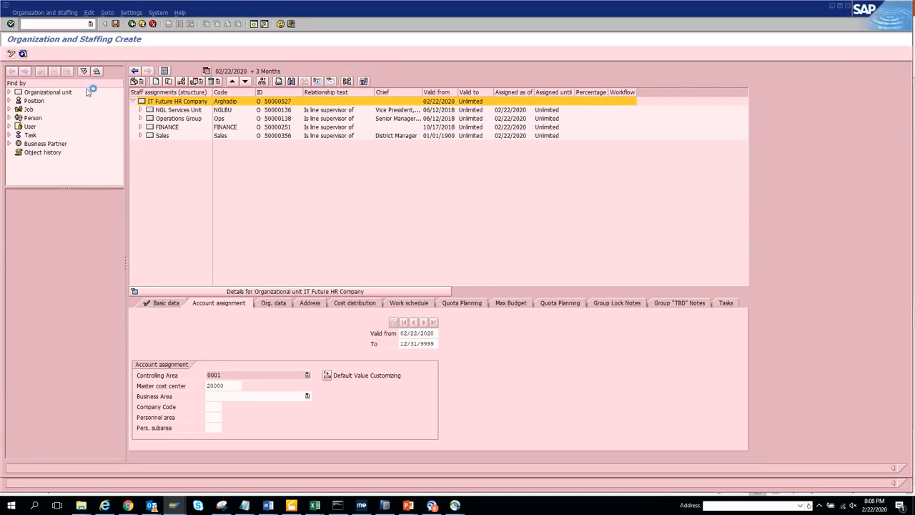
- Open a new GUI window, run transaction PPOCE and accept the root object's validity of 02/22/2020 to 12/31/9999
left_click(8, 6)
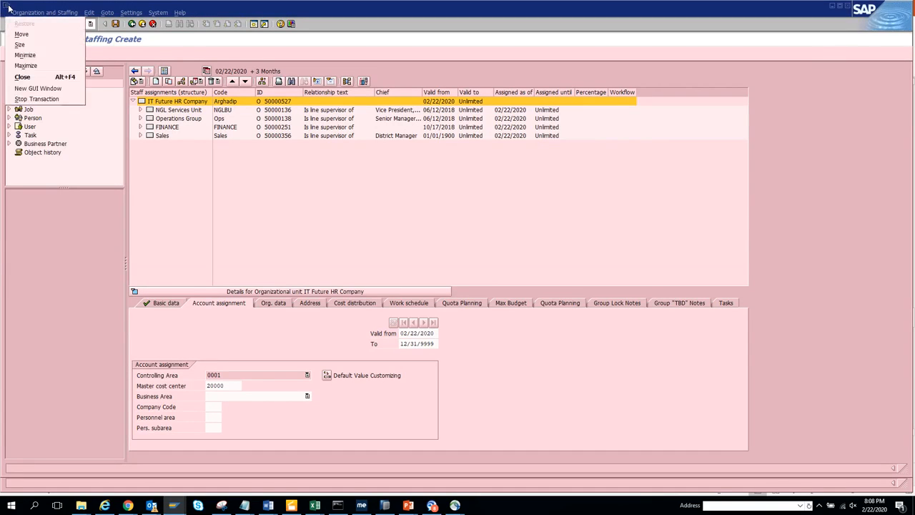
left_click(38, 88)
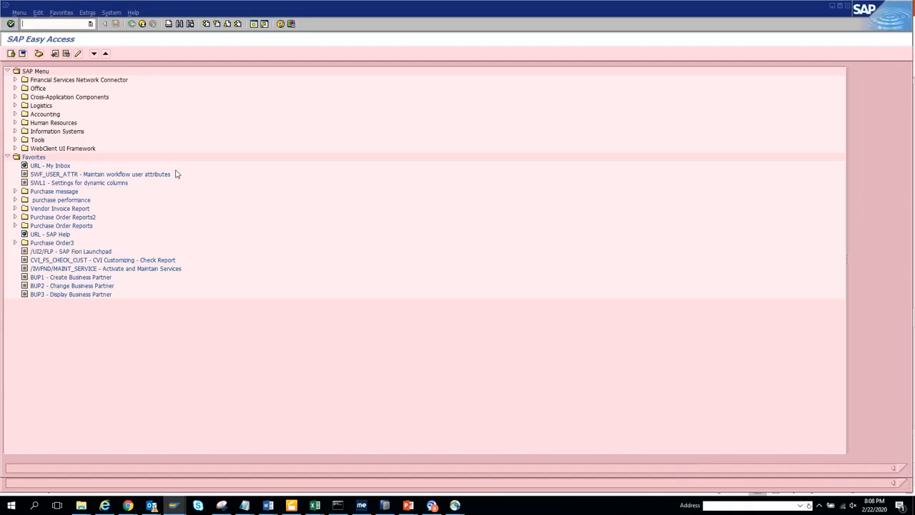
type("ppoce")
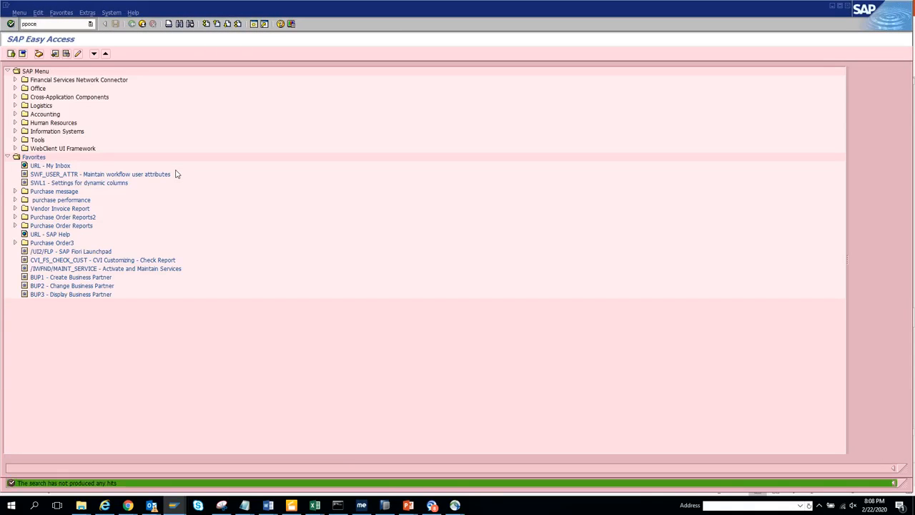
key("Return")
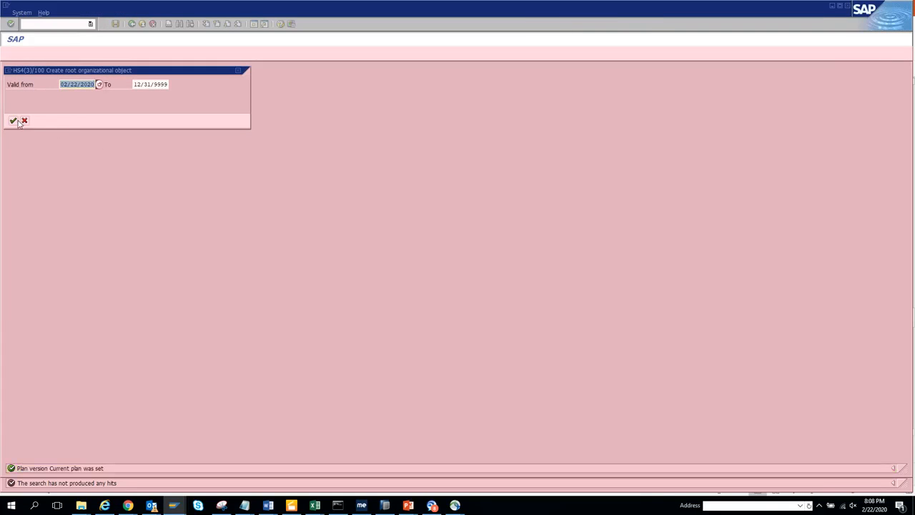
left_click(18, 122)
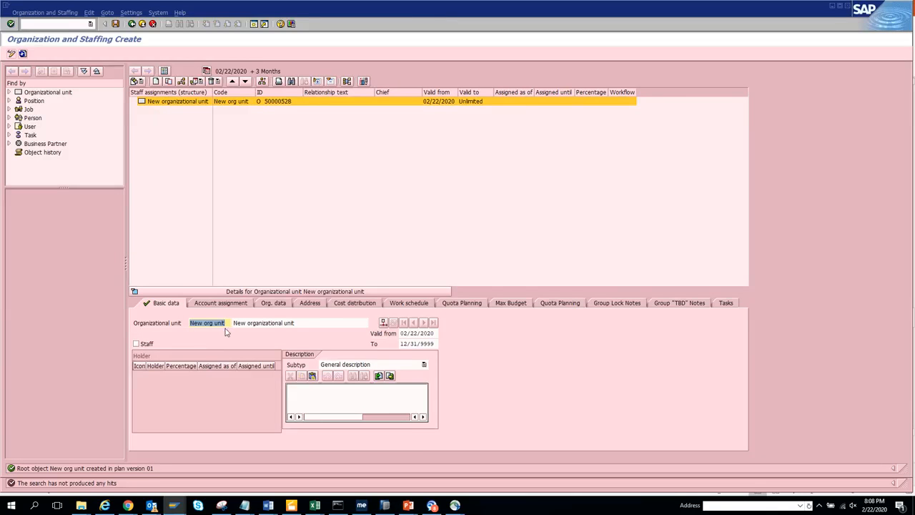
- Save the root unit as IT Future HR Company with the person's first name as its code, and close the staffing display window
type("A")
left_click(223, 332)
key("Tab")
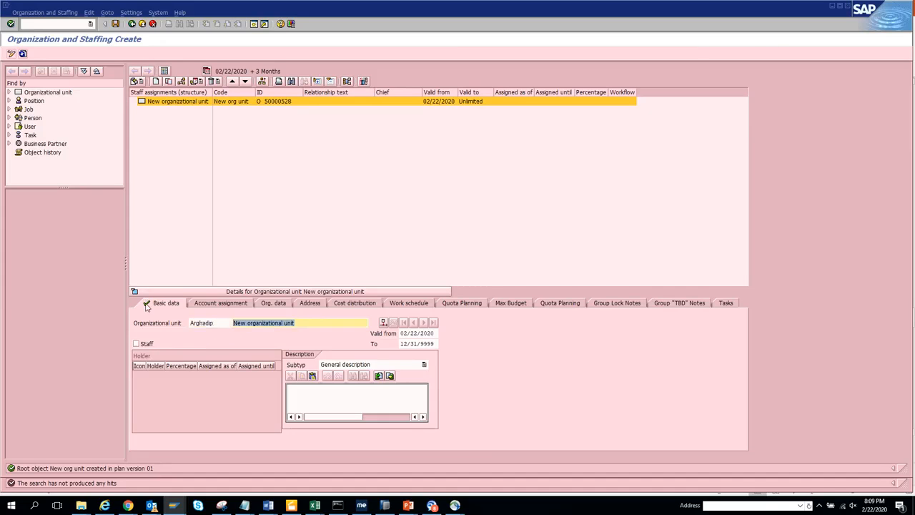
type("I")
left_click(296, 332)
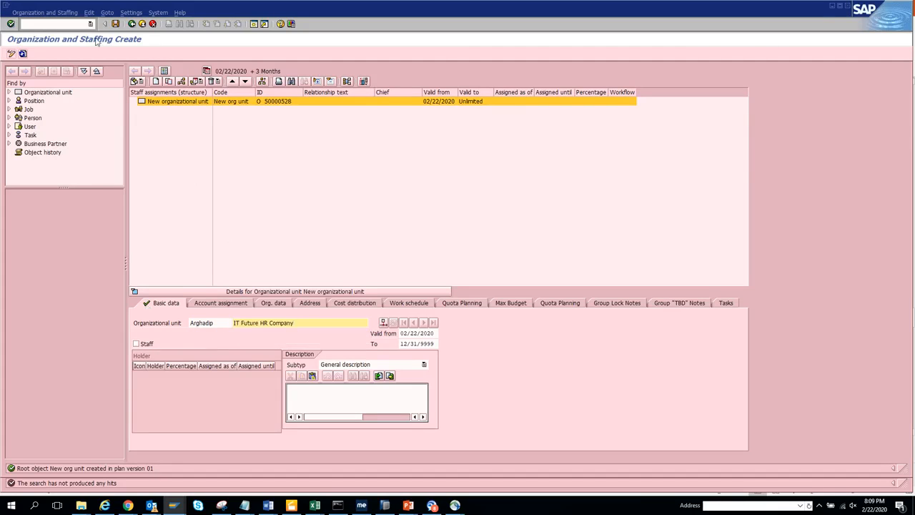
left_click(116, 24)
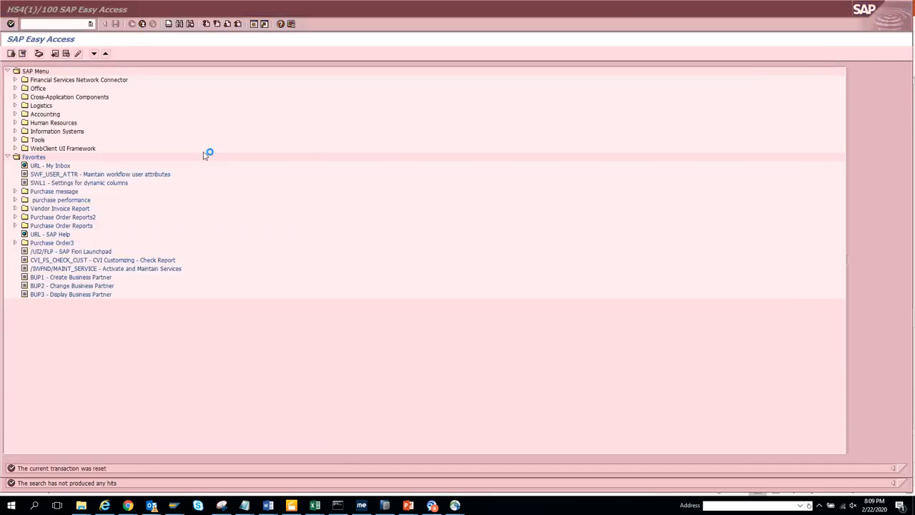
key("alt+Tab")
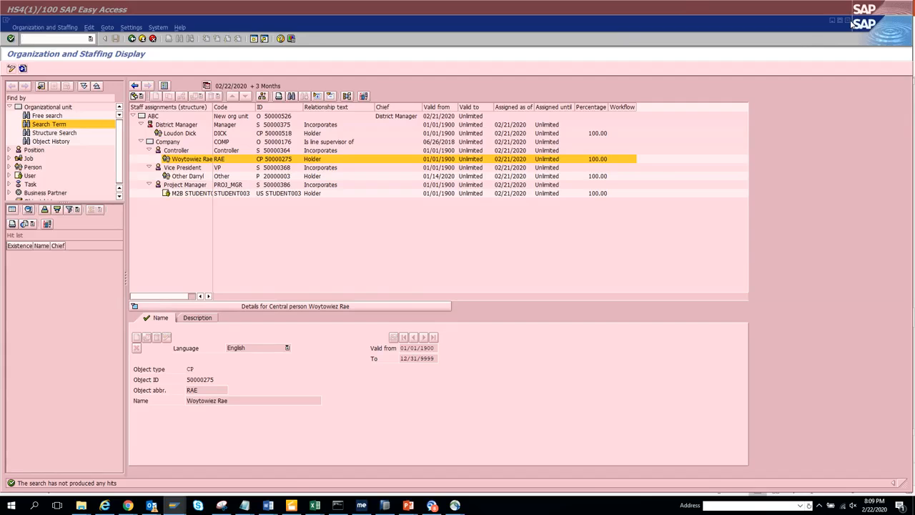
left_click(847, 21)
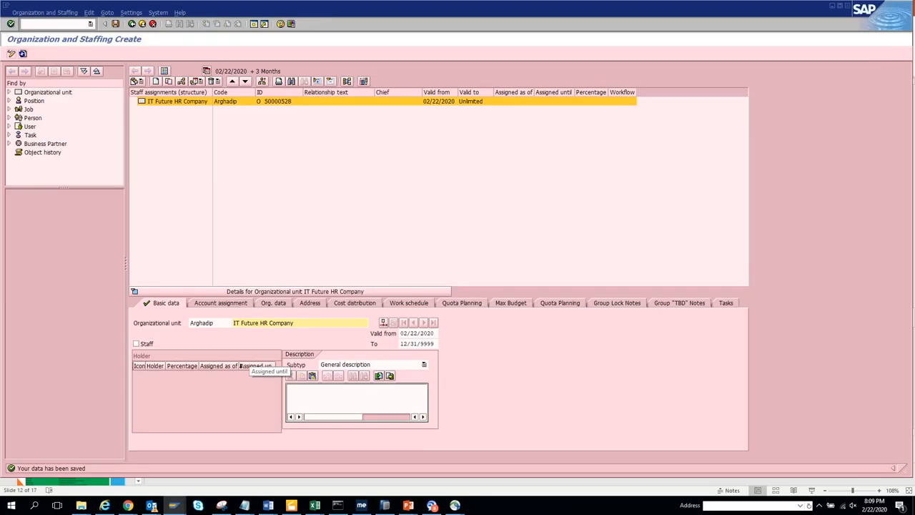
left_click(182, 82)
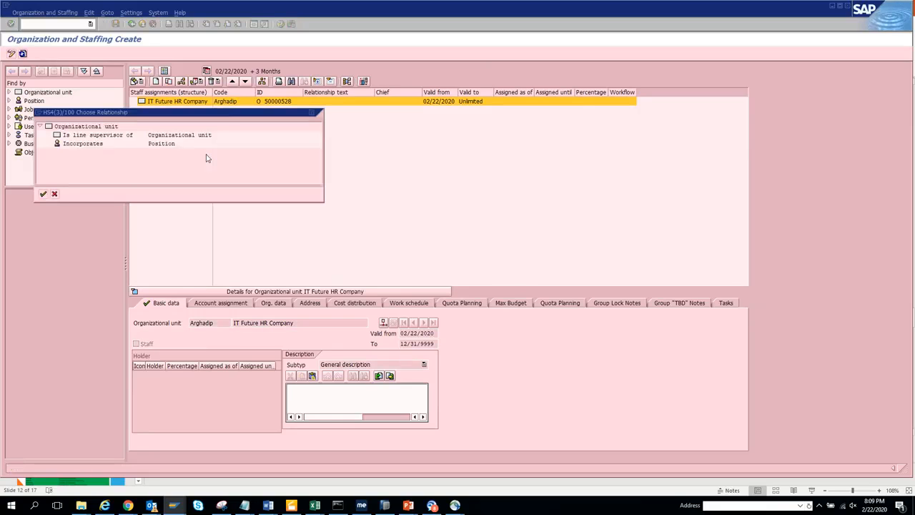
left_click(95, 135)
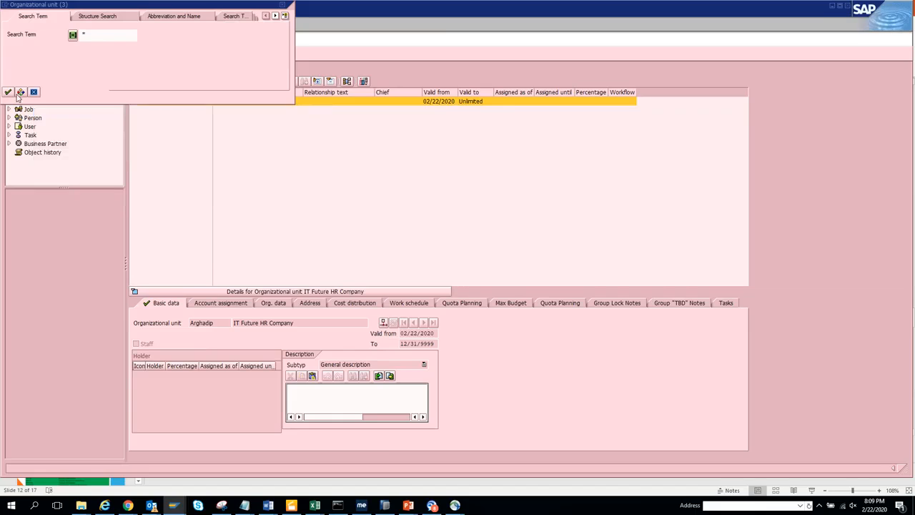
left_click(8, 92)
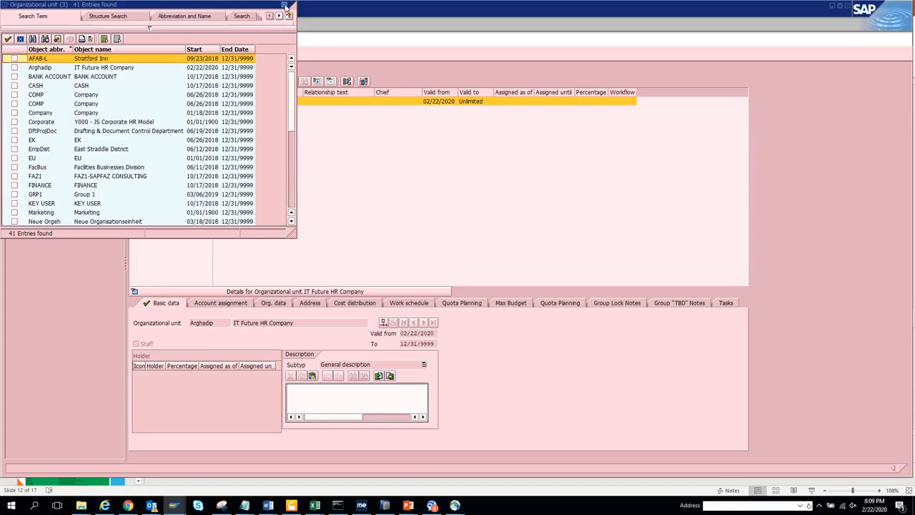
left_click(284, 5)
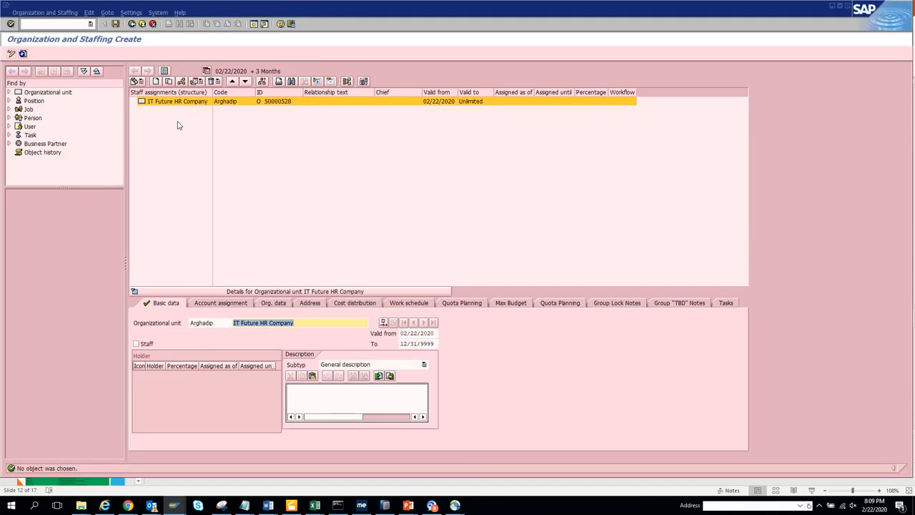
- For the "Is line supervisor of" relationship, list the organizational units and select FINANCE, Marketing, CASH and BANK ACCOUNT
left_click(183, 83)
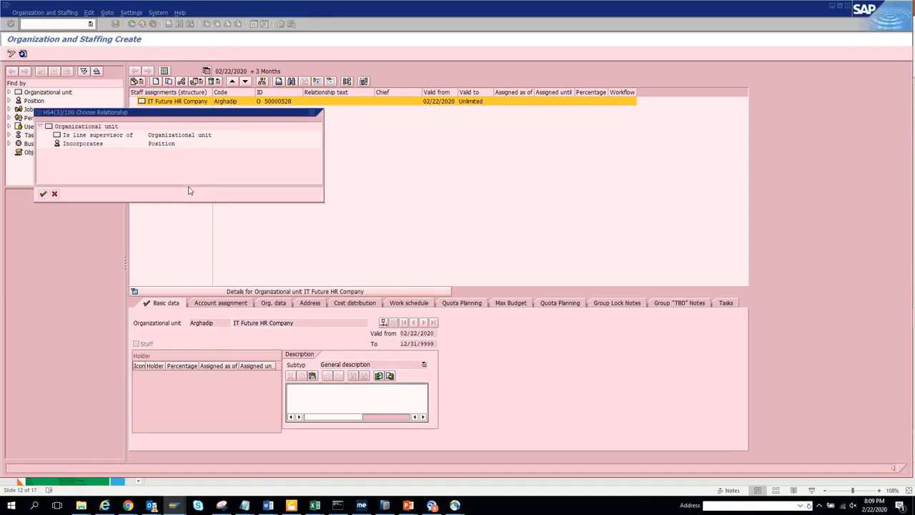
double_click(107, 137)
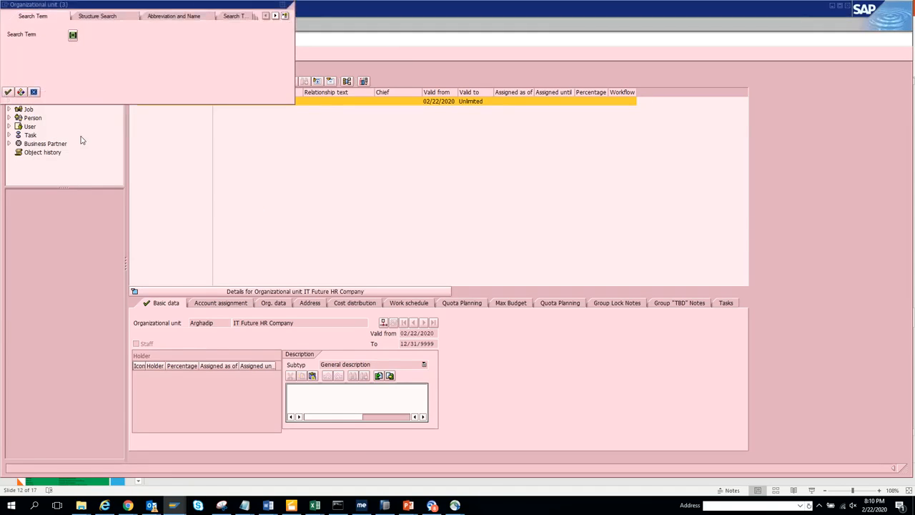
left_click(7, 92)
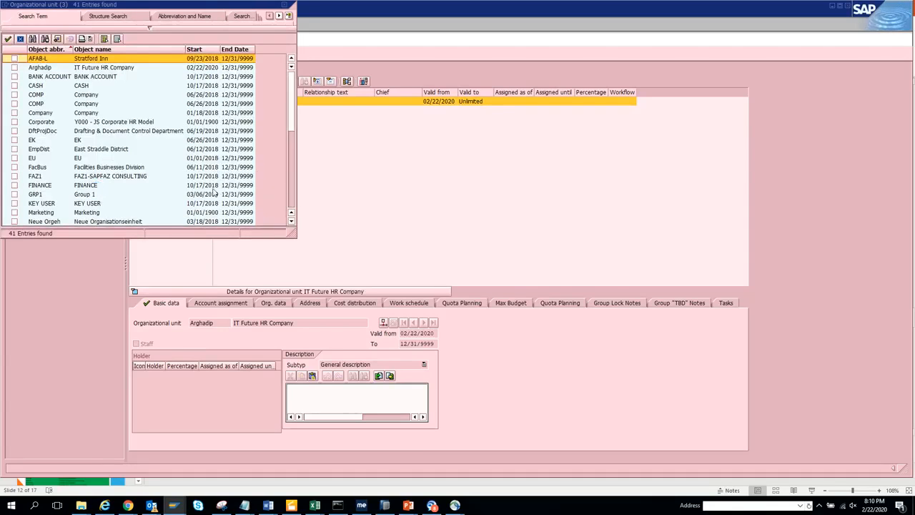
left_click(14, 186)
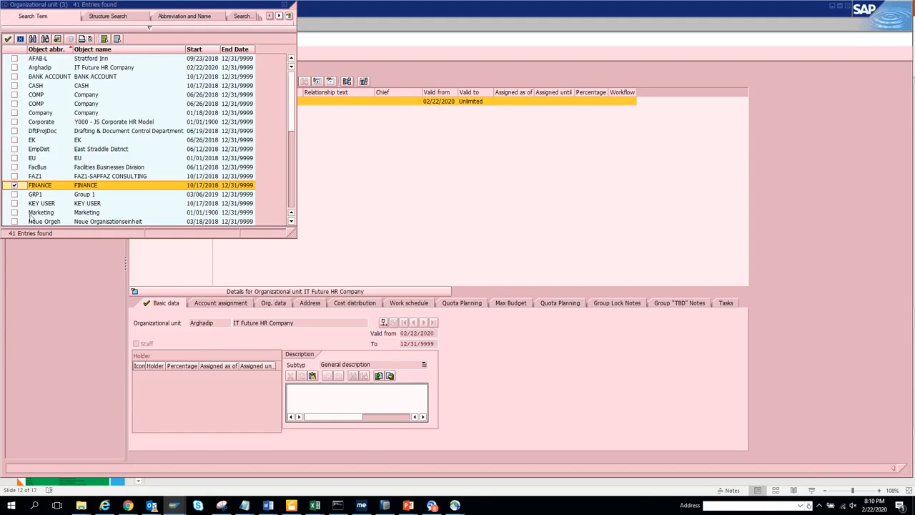
left_click(14, 212)
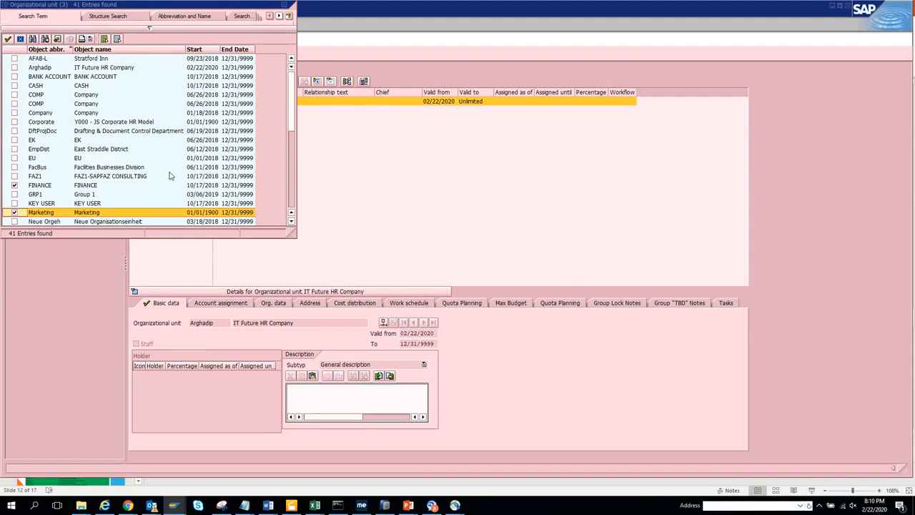
left_click(15, 77)
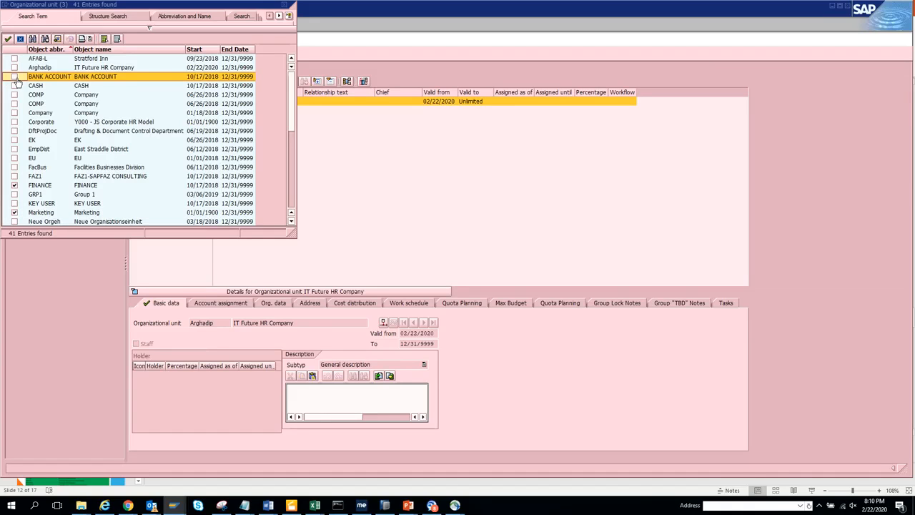
left_click(15, 85)
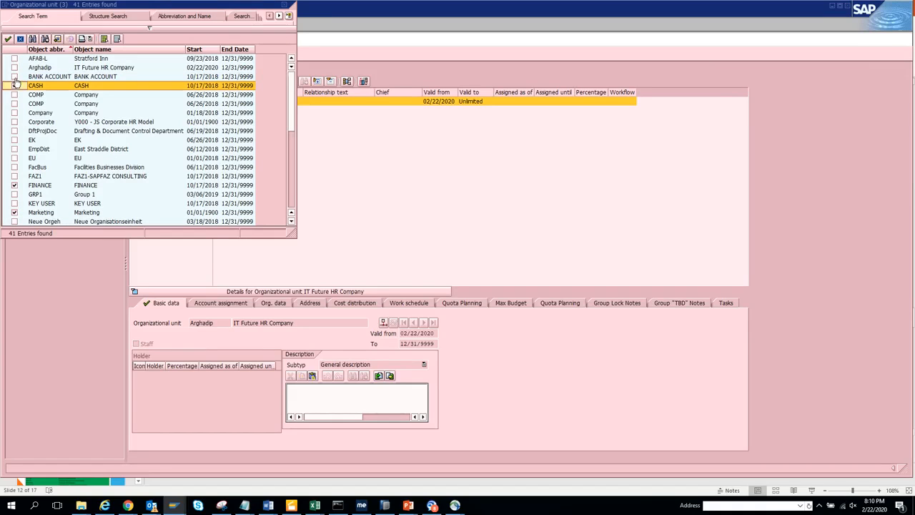
left_click(14, 77)
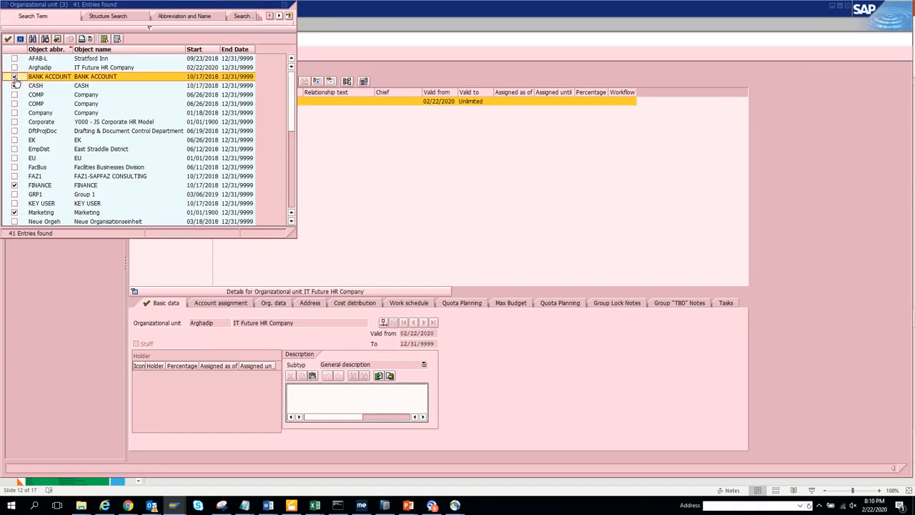
- Add Sales, SSC europe, TM PURCHASING ORG1 and Operations Group to the selection and assign the selected units to IT Future HR Company
left_click(293, 197)
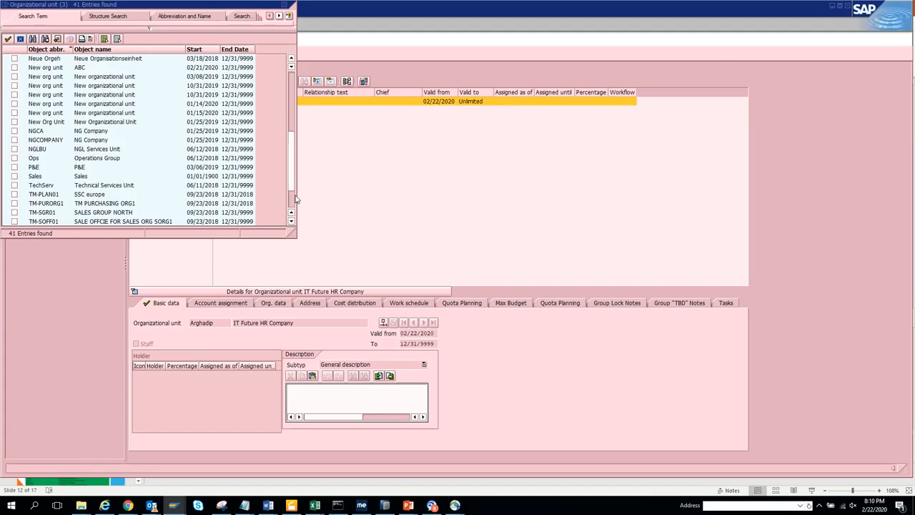
left_click(14, 176)
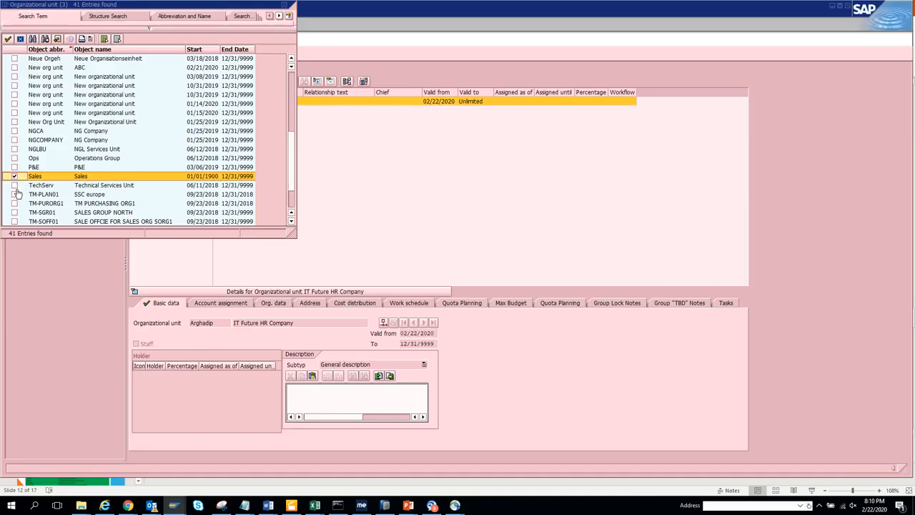
left_click(14, 195)
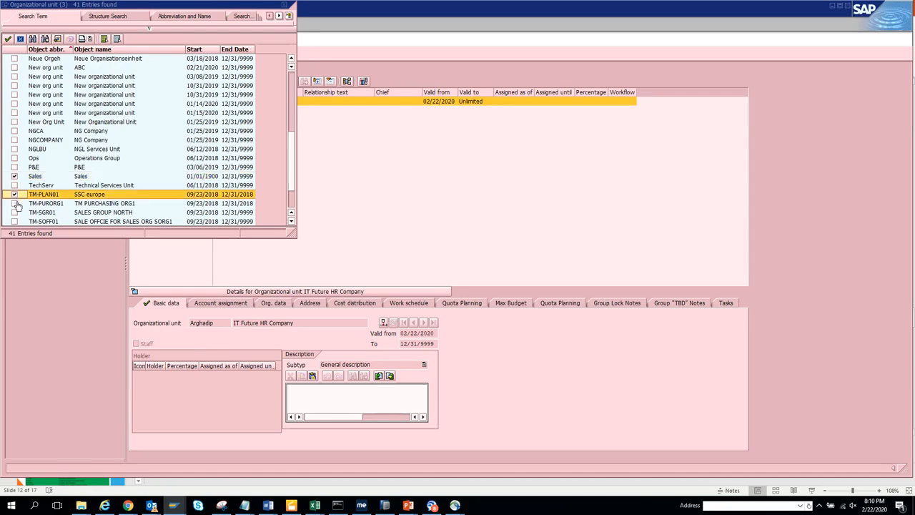
left_click(15, 204)
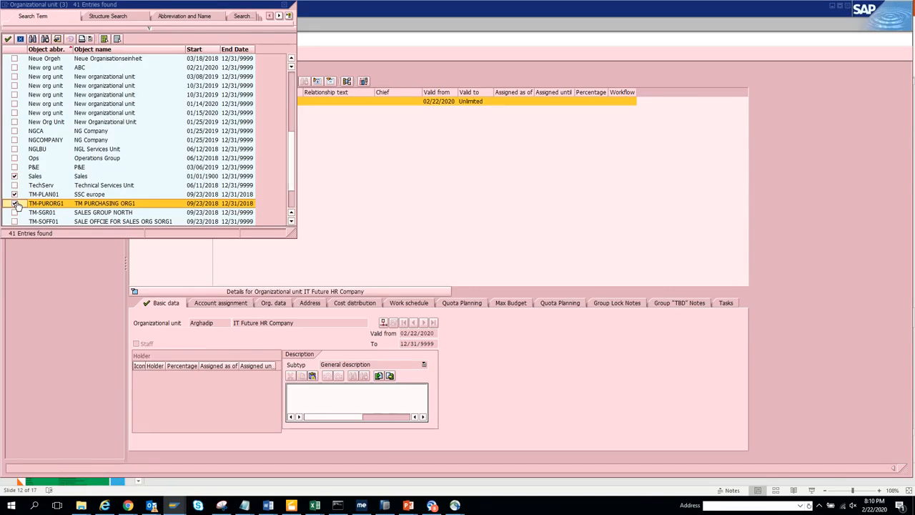
left_click(15, 161)
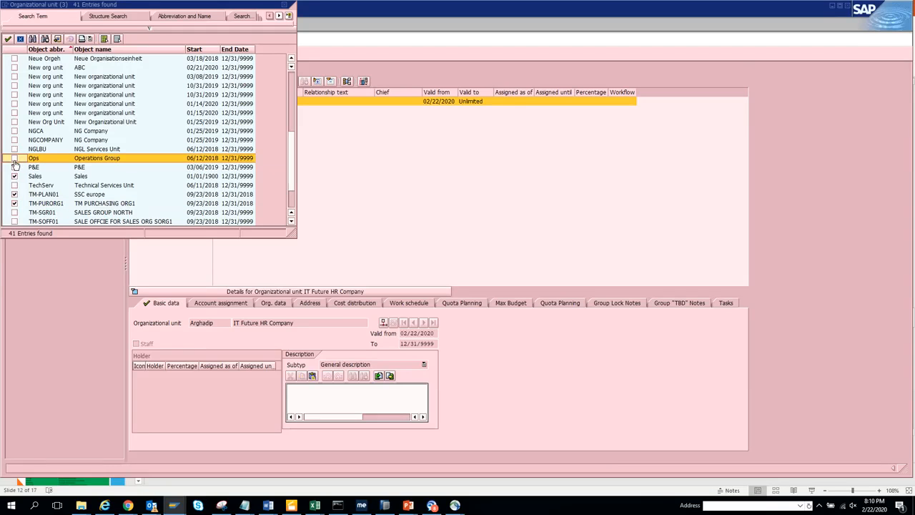
left_click(8, 39)
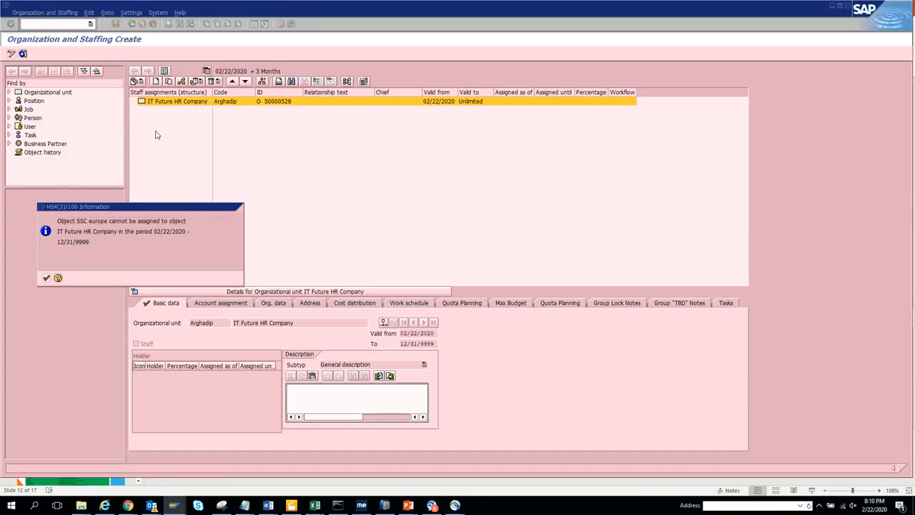
key("Return")
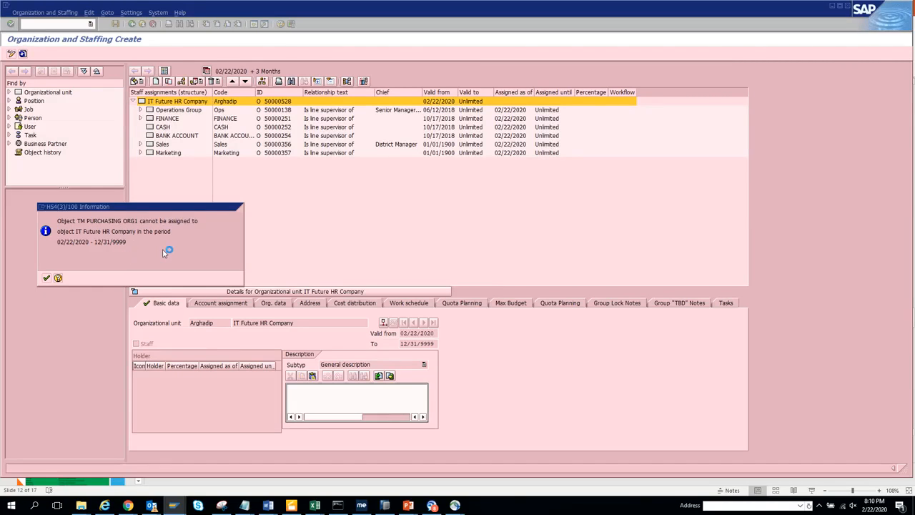
key("Return")
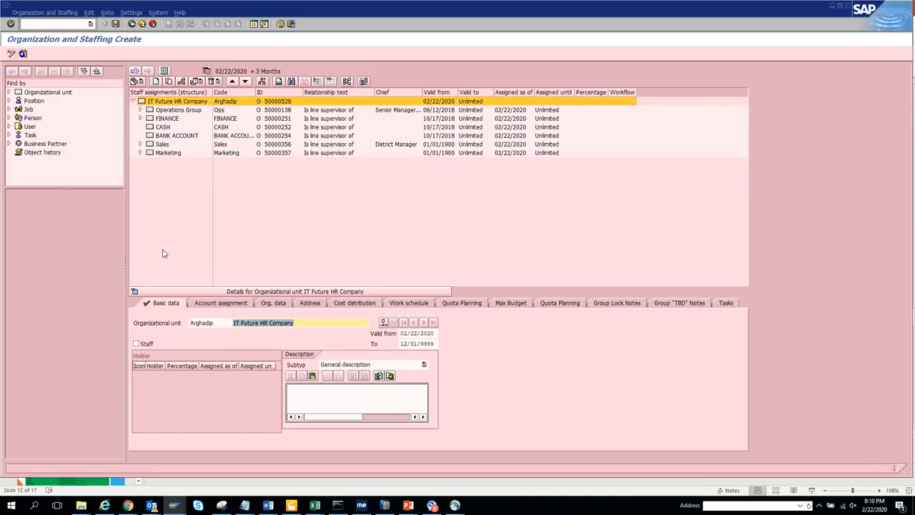
- Expand Operations Group and delimit its assignment to IT Future HR Company on 03/14/2090
left_click(146, 113)
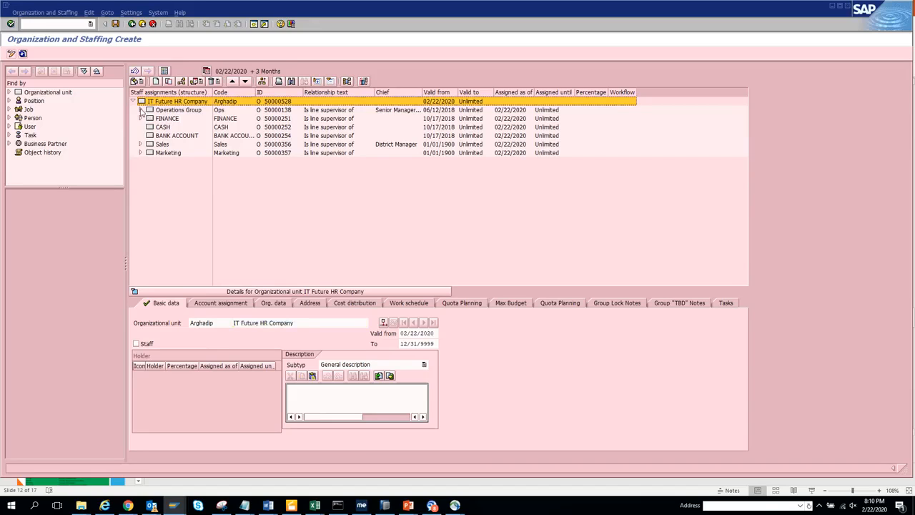
left_click(141, 110)
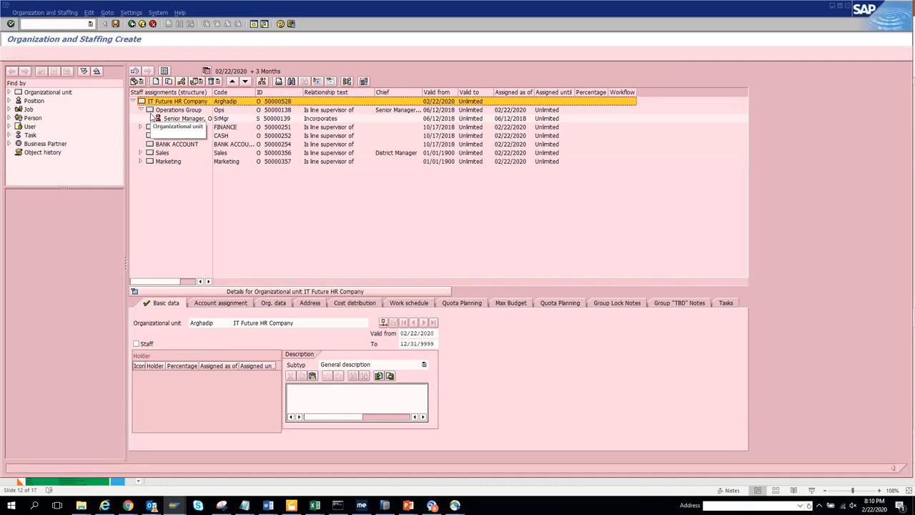
left_click(151, 113)
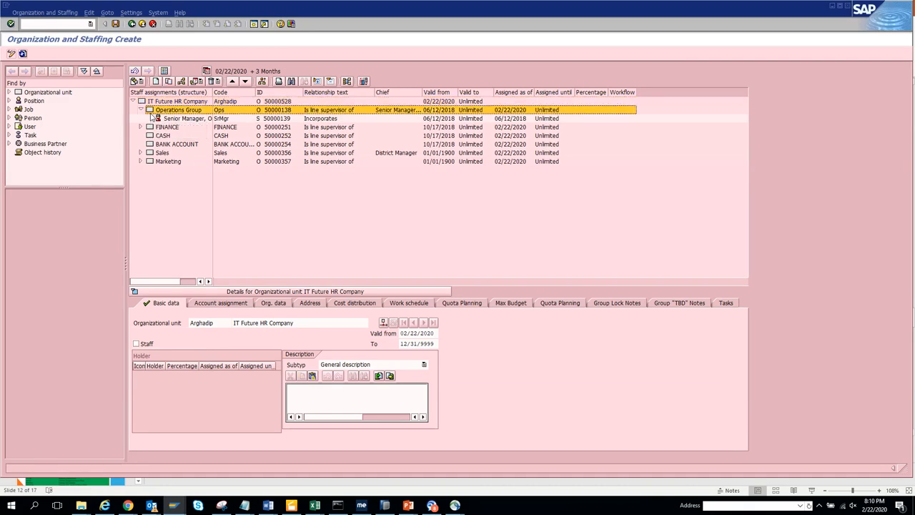
left_click(195, 82)
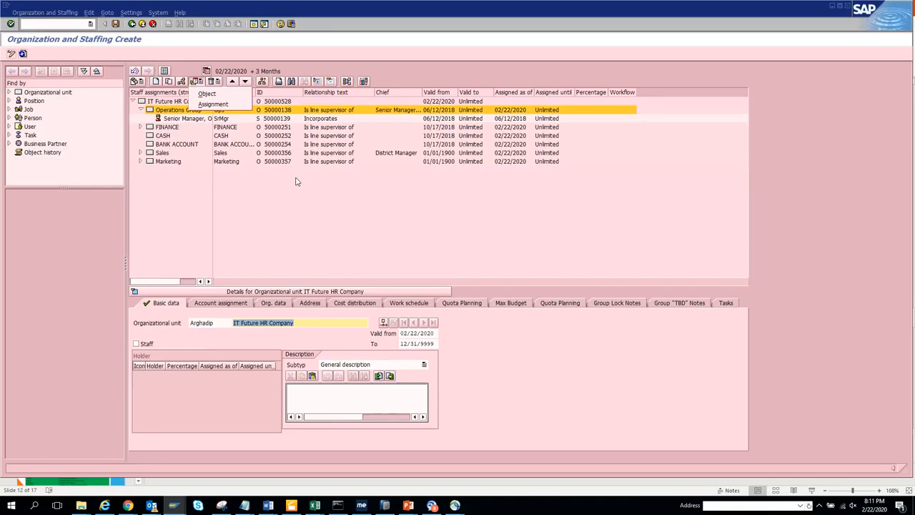
left_click(242, 104)
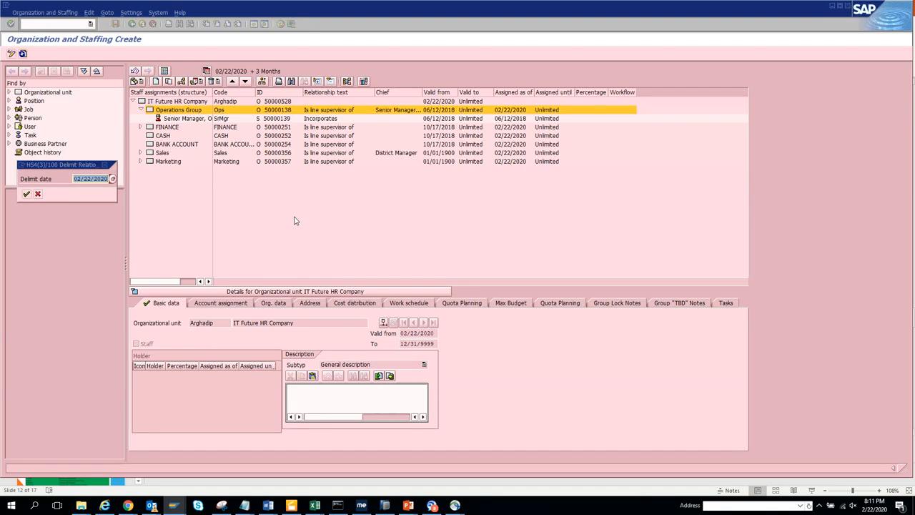
left_click(112, 181)
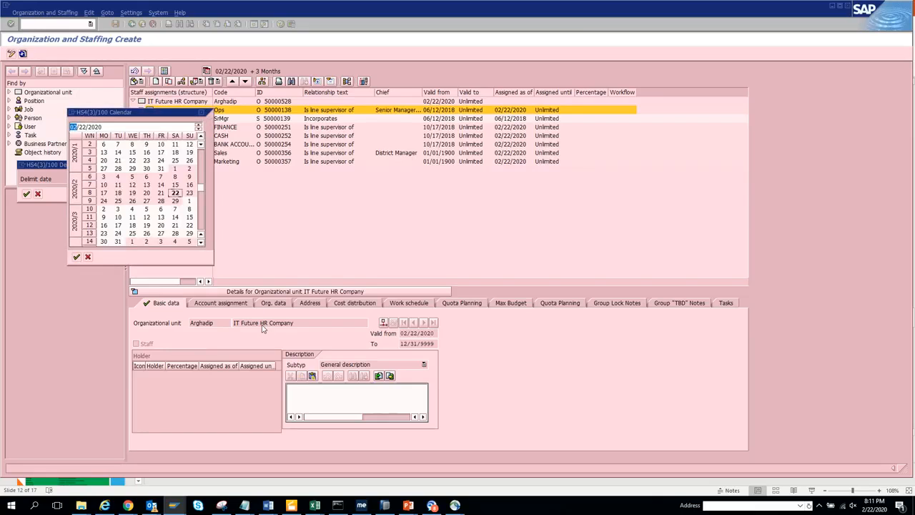
double_click(175, 216)
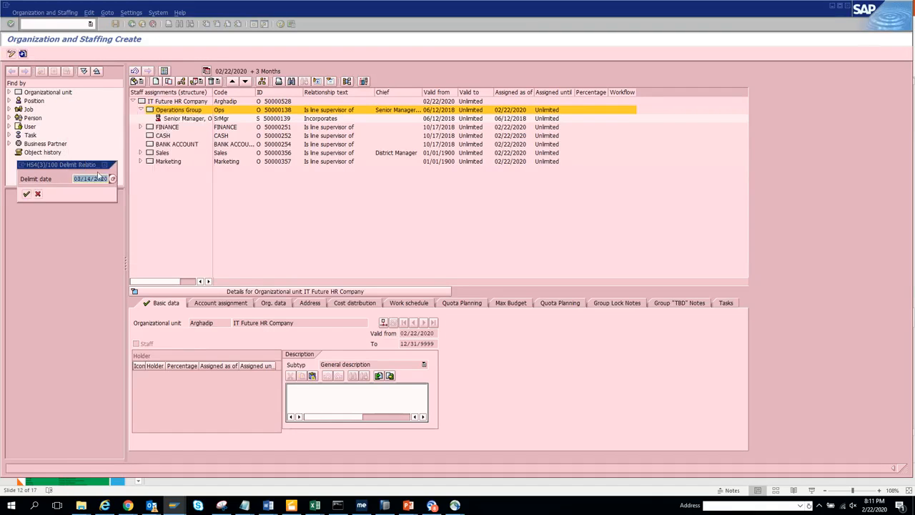
left_click(105, 178)
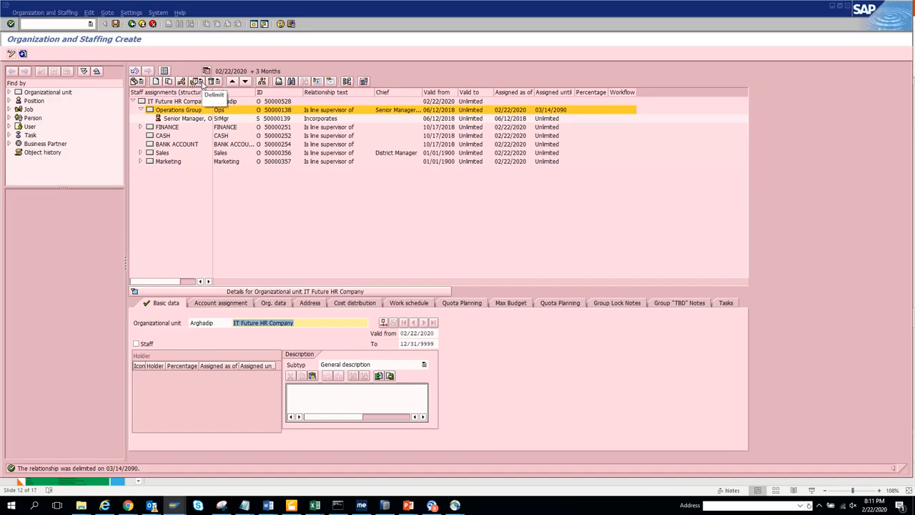
- Expand FINANCE, Sales and Marketing in the staff assignments structure to examine their subordinate units and positions
left_click(141, 127)
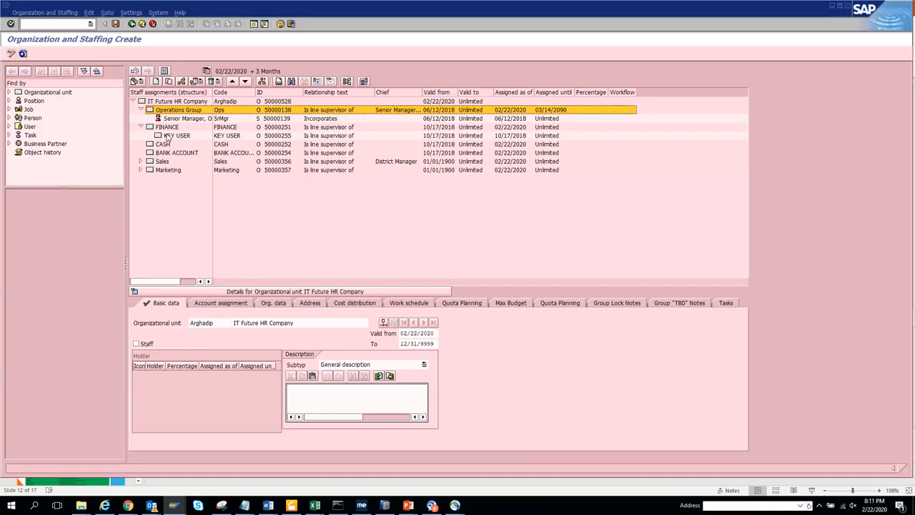
left_click(141, 162)
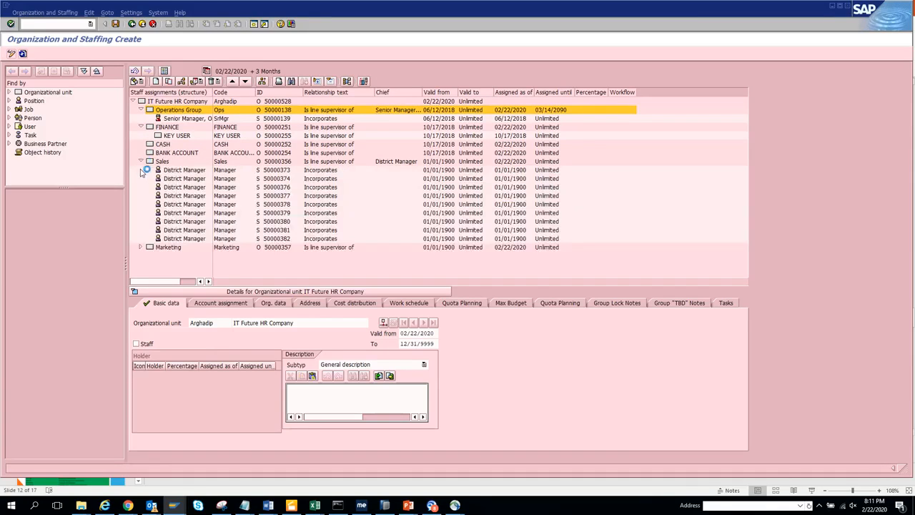
left_click(141, 247)
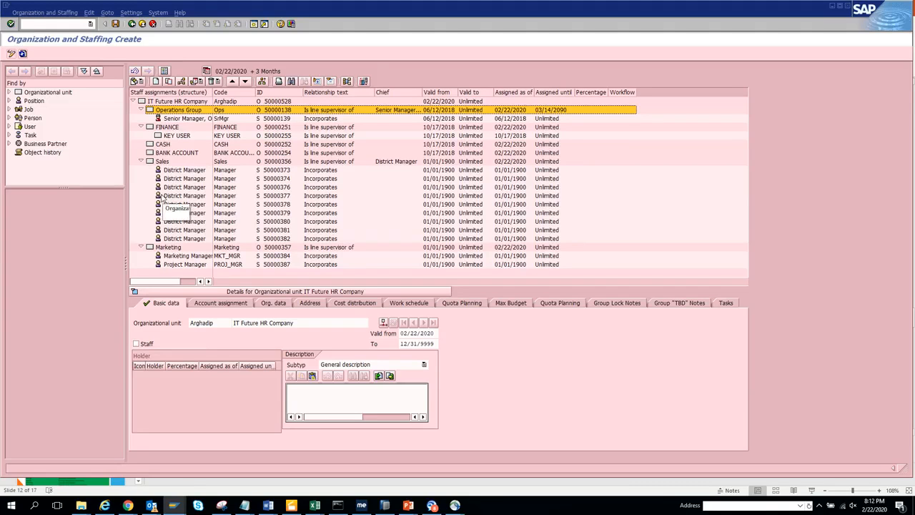
- Open the details of the root unit IT Future HR Company and review its account assignment and organizational data
left_click(141, 101)
double_click(142, 103)
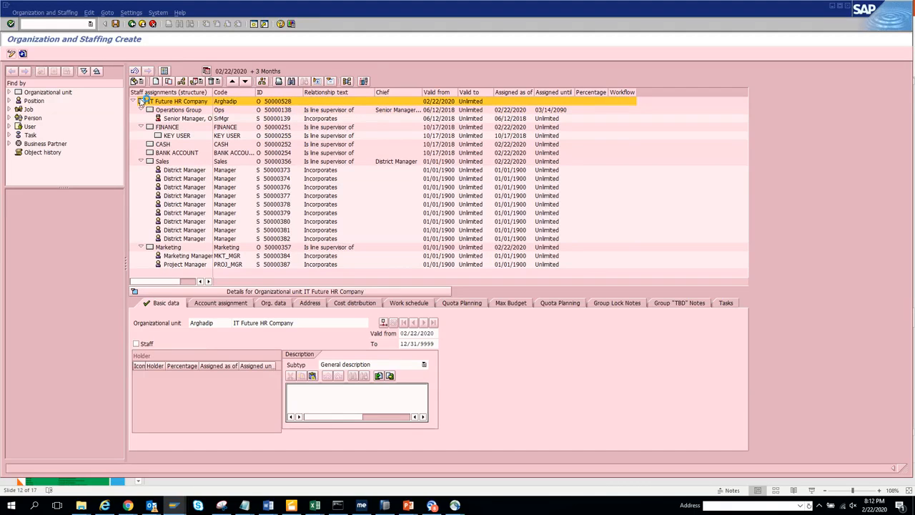
left_click(220, 303)
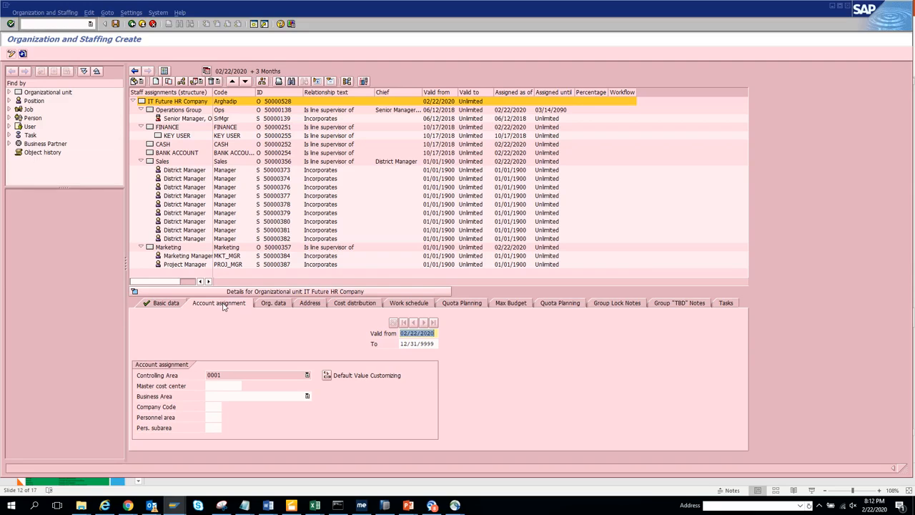
left_click(281, 307)
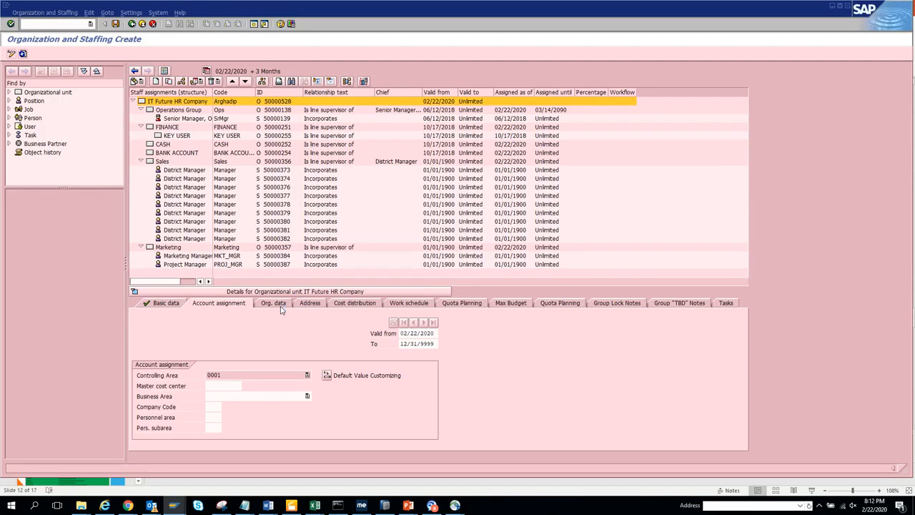
left_click(281, 307)
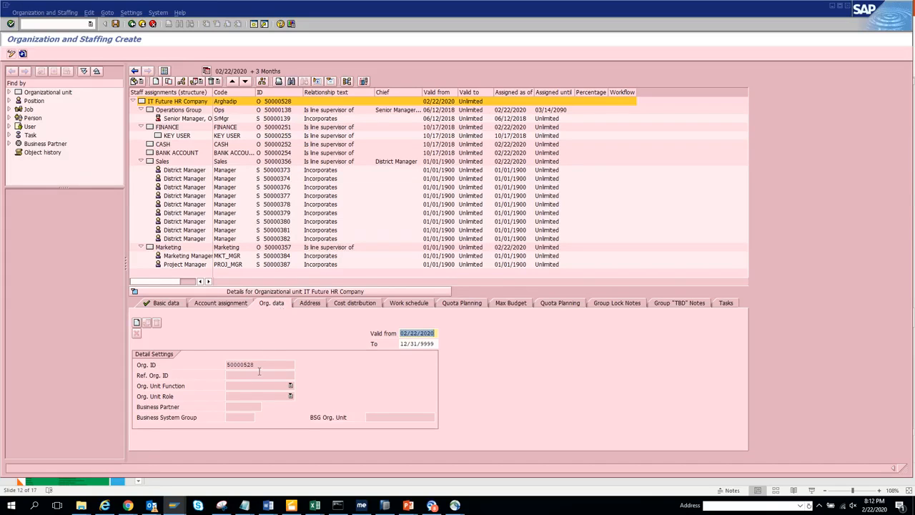
- Fill in the street, city, country and region of IT Future HR Company's main address and confirm the entries
left_click(310, 303)
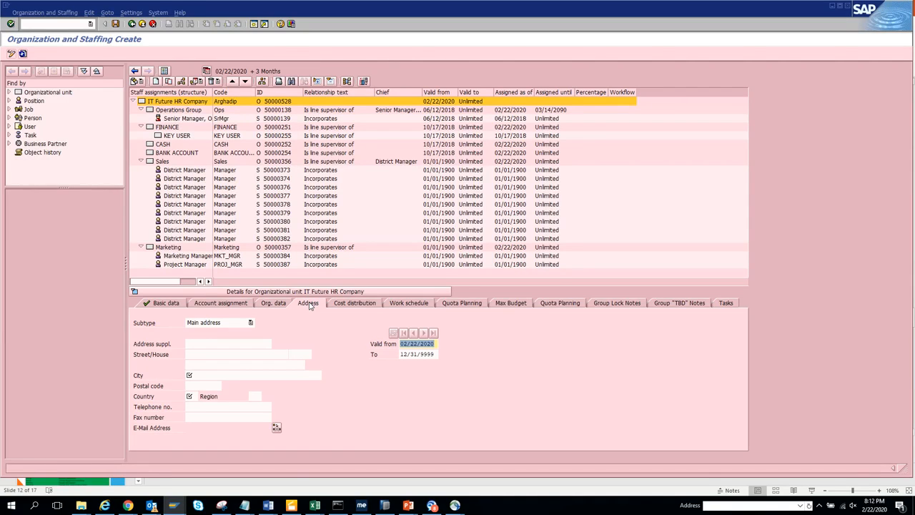
left_click(206, 355)
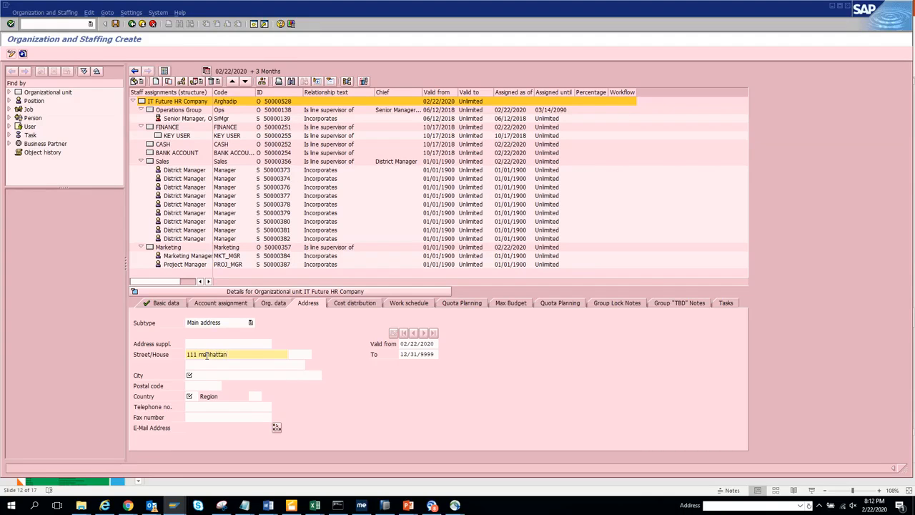
left_click(203, 375)
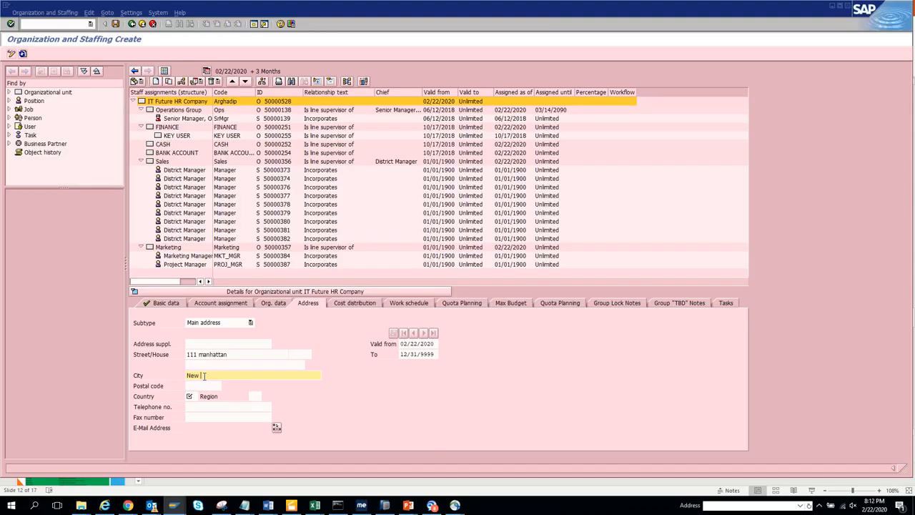
type("New York")
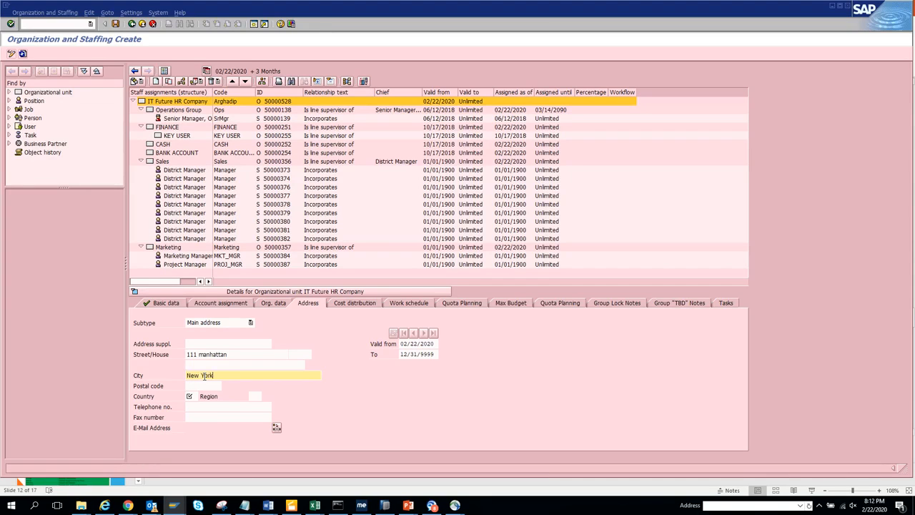
left_click(193, 398)
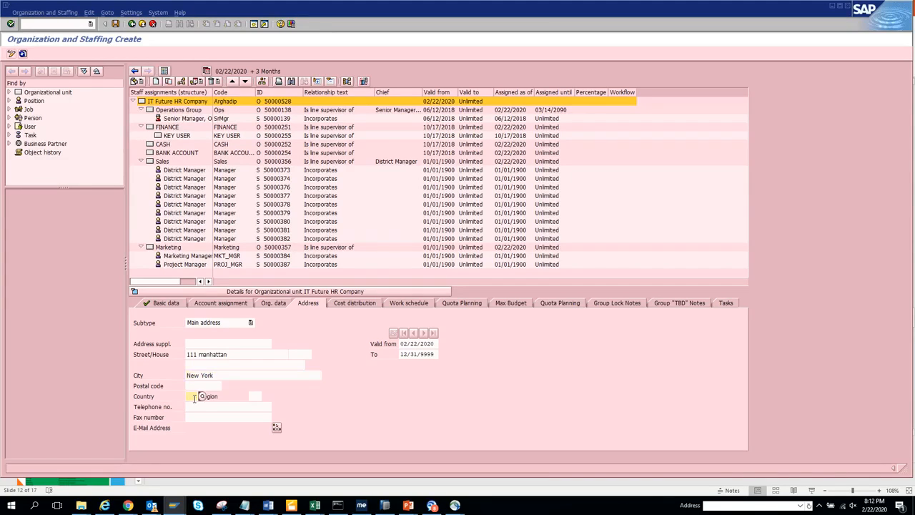
type("usa")
key("Tab")
type("ny")
key("Return")
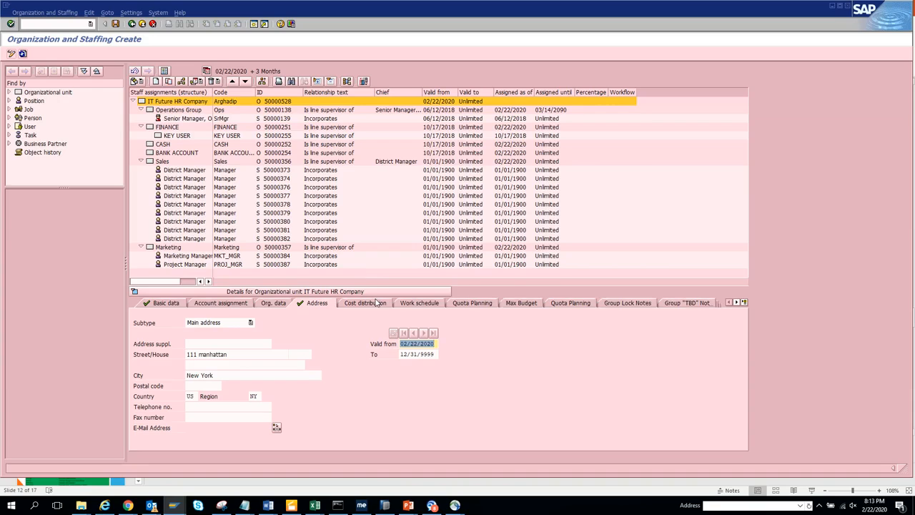
- Review the root unit's cost distribution, work schedule groups, quota planning, maximum budget and task assignment
left_click(377, 302)
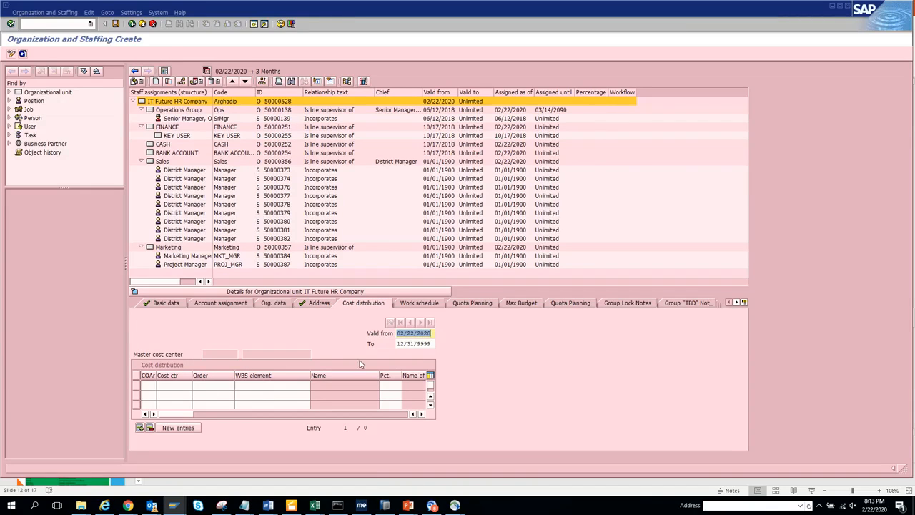
left_click(427, 303)
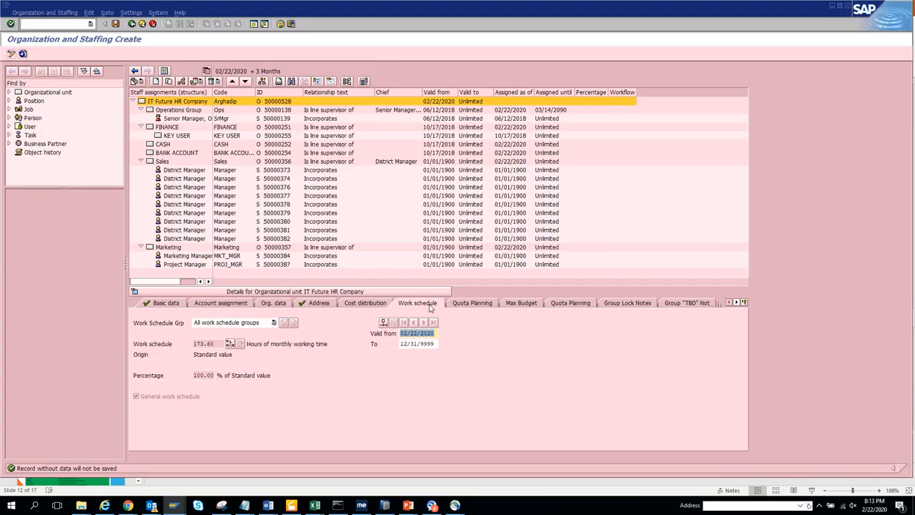
left_click(273, 323)
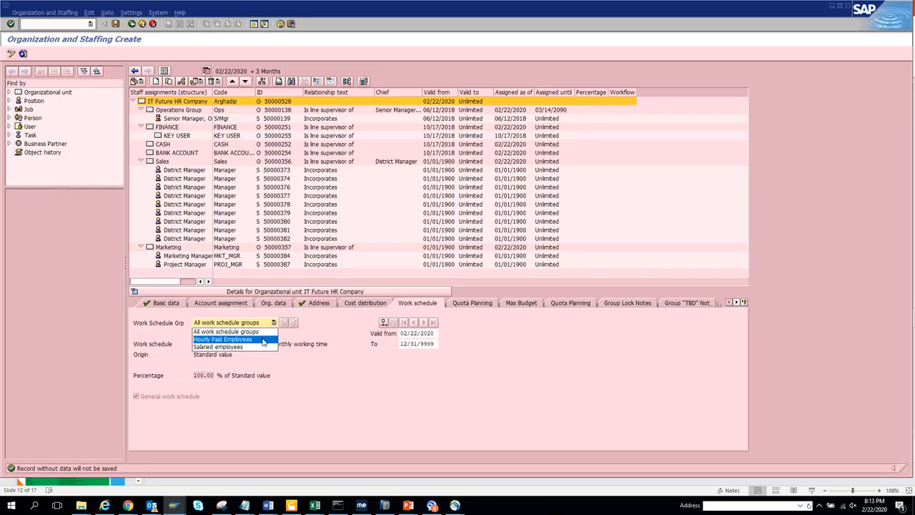
left_click(338, 402)
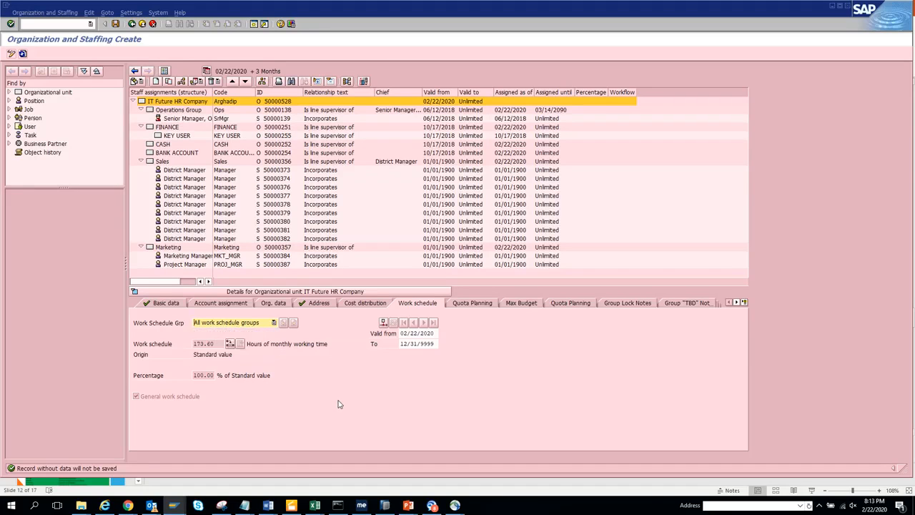
left_click(488, 304)
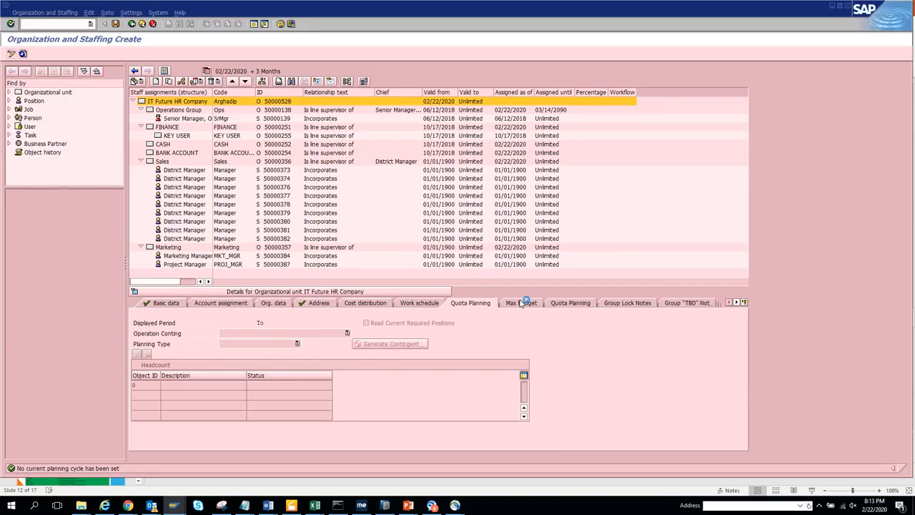
left_click(521, 303)
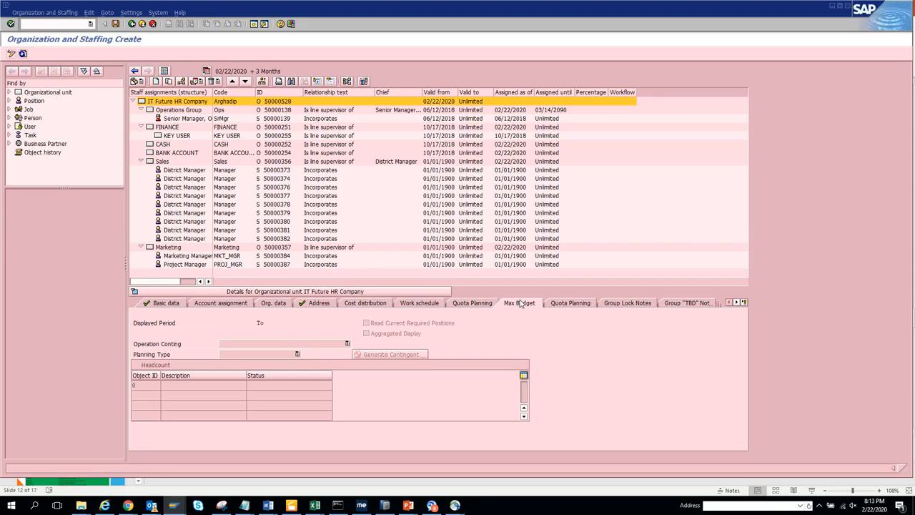
left_click(744, 302)
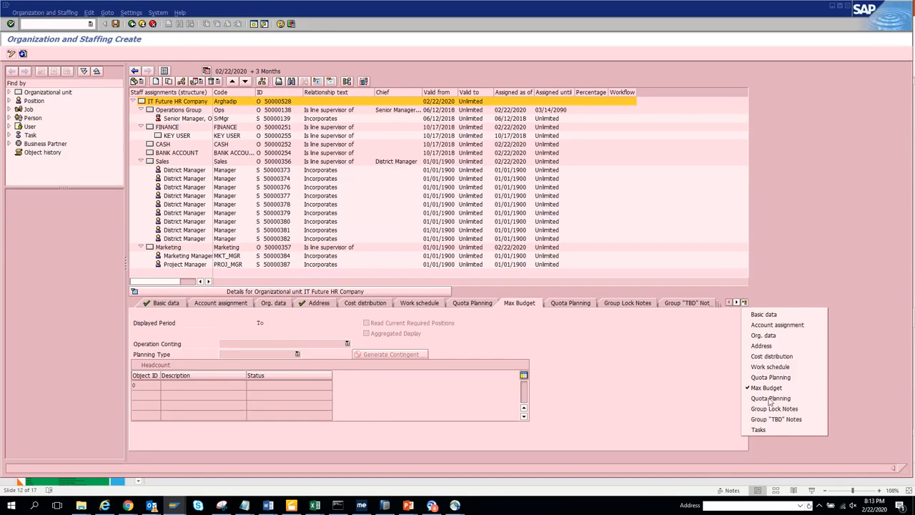
left_click(759, 430)
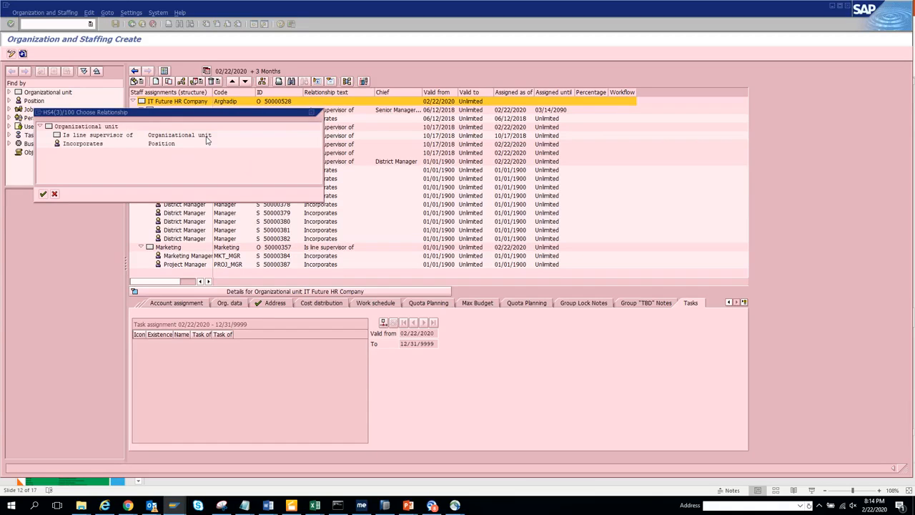
- Using the Incorporates relationship, list all positions and assign Chief Executive Officer (CEO) to IT Future HR Company
double_click(83, 144)
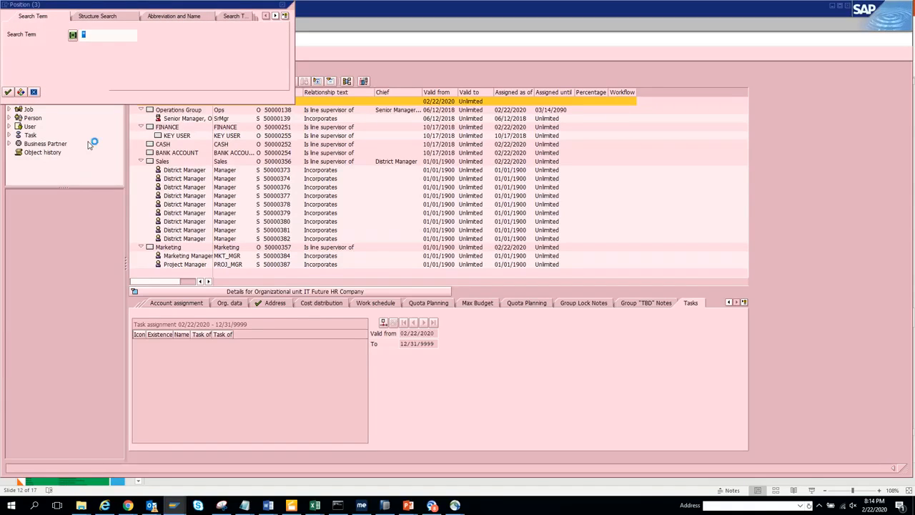
key("Return")
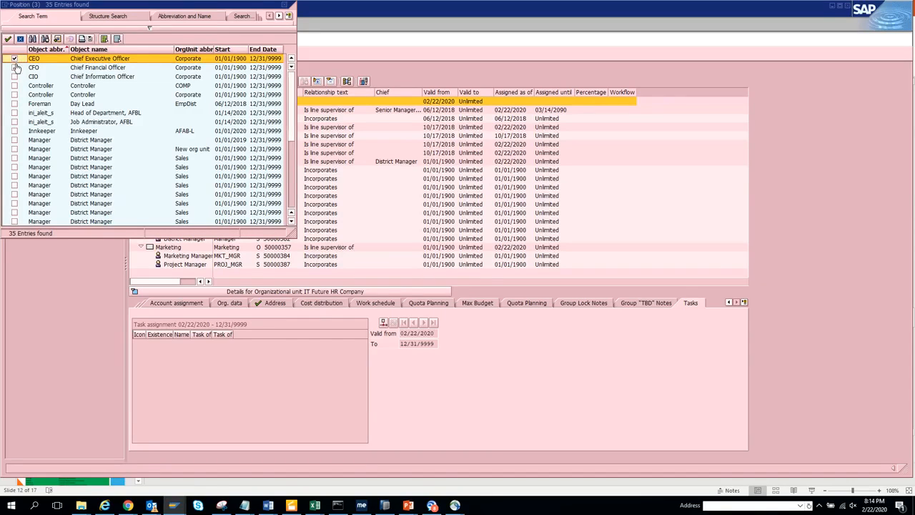
left_click(14, 67)
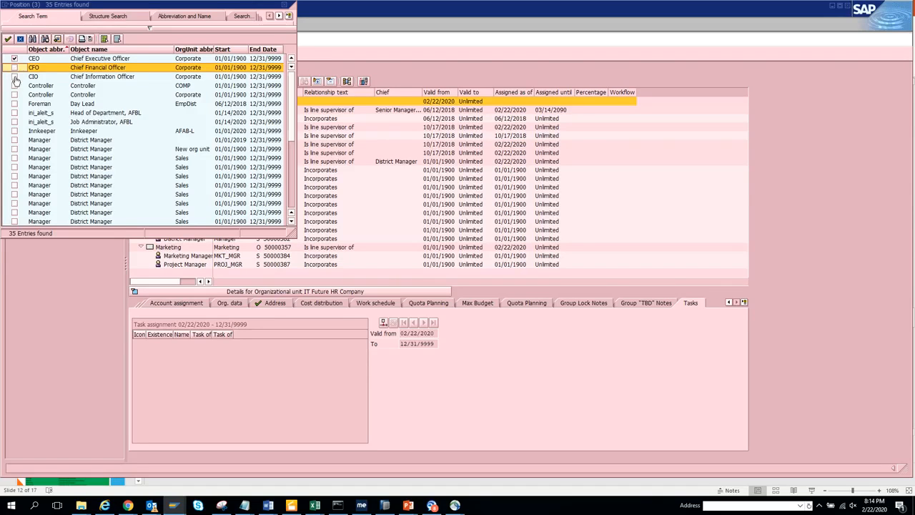
left_click(9, 41)
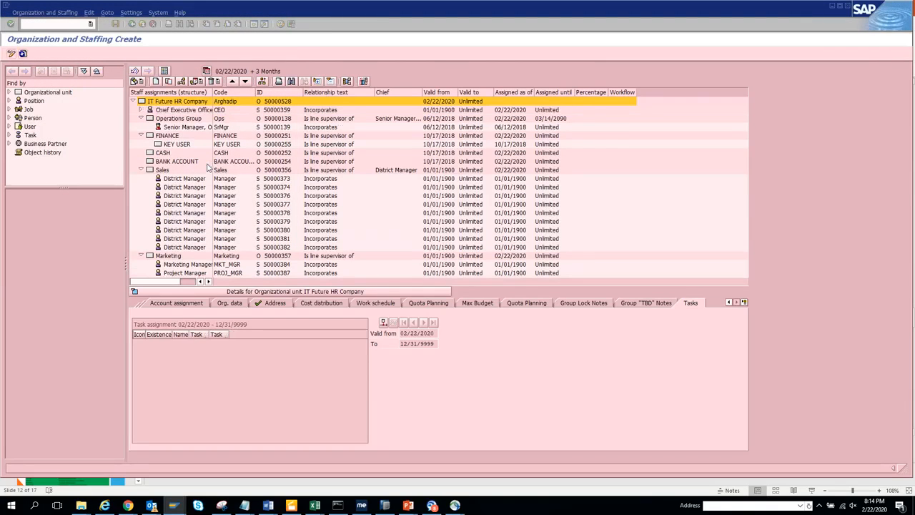
- Open the basic data of the Chief Executive Officer position, flag it as Staff and close the help on that indicator
left_click(151, 109)
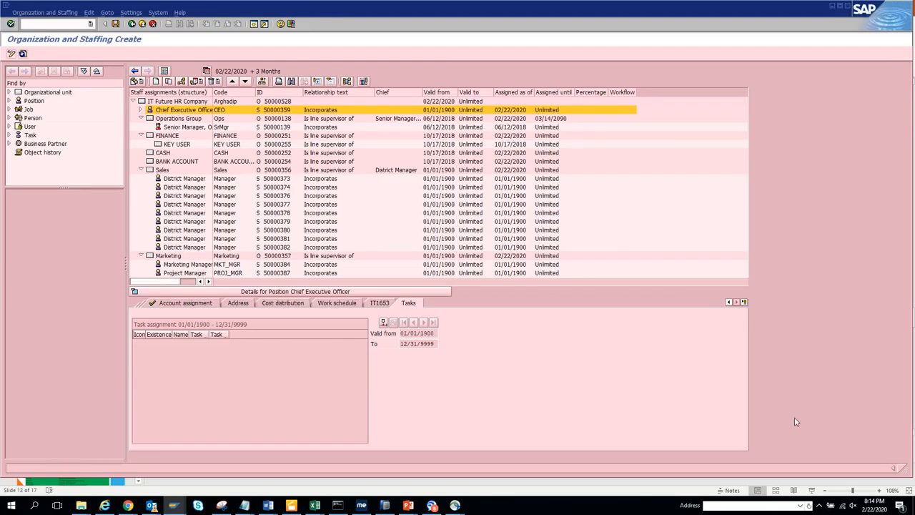
left_click(744, 303)
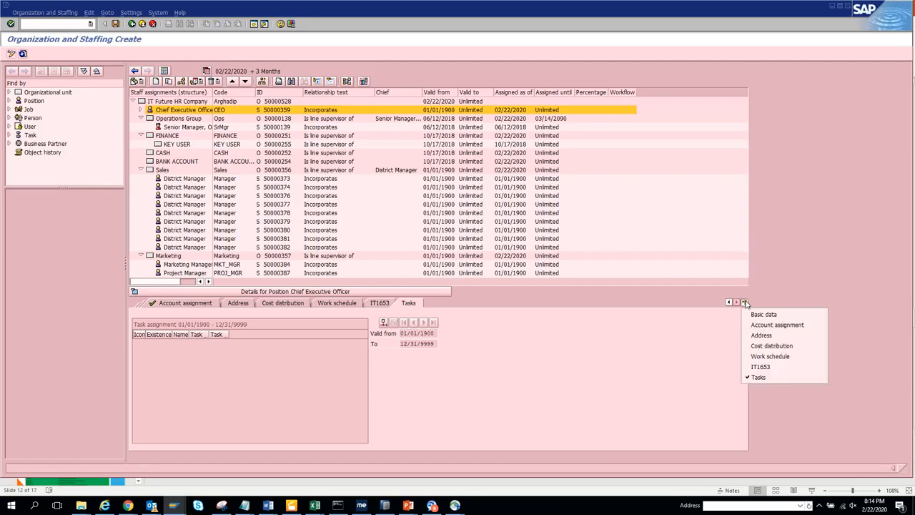
left_click(757, 315)
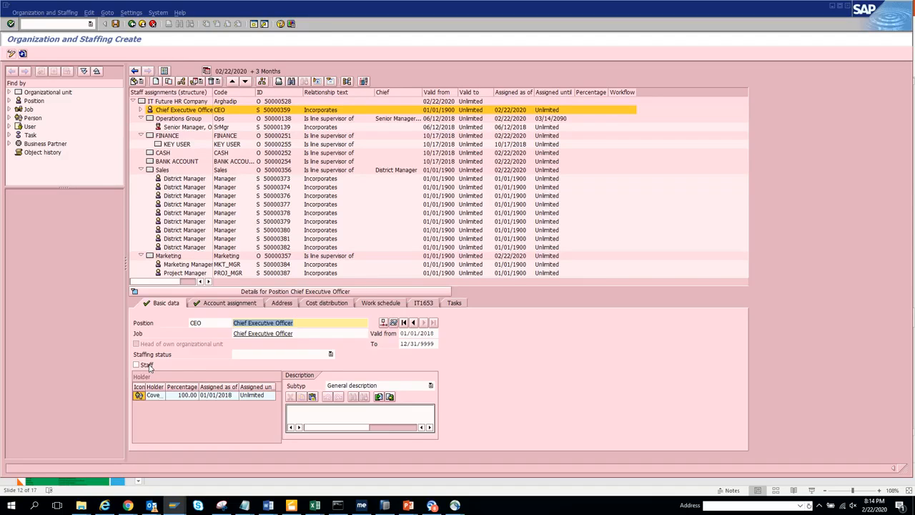
left_click(147, 365)
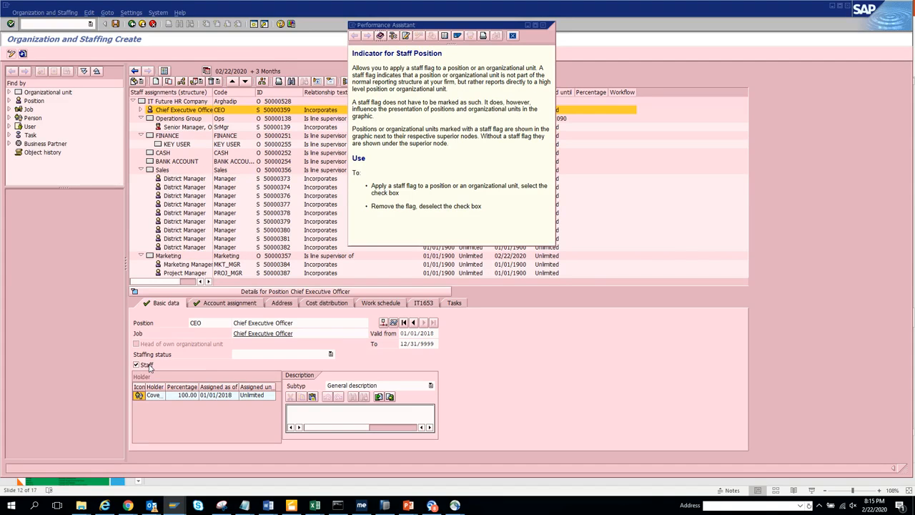
left_click(545, 26)
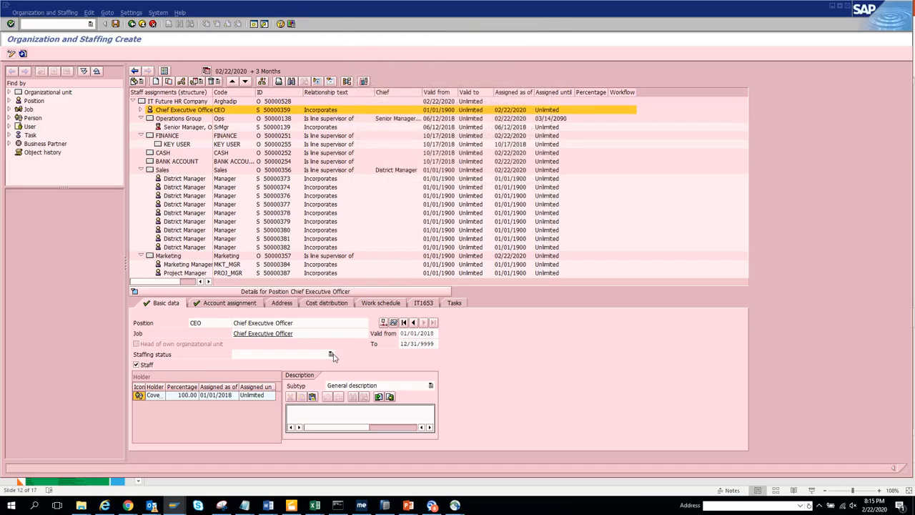
- Review the Chief Executive Officer's staffing status options and address, and compare its basic data with that of Senior Manager, Operations
left_click(331, 353)
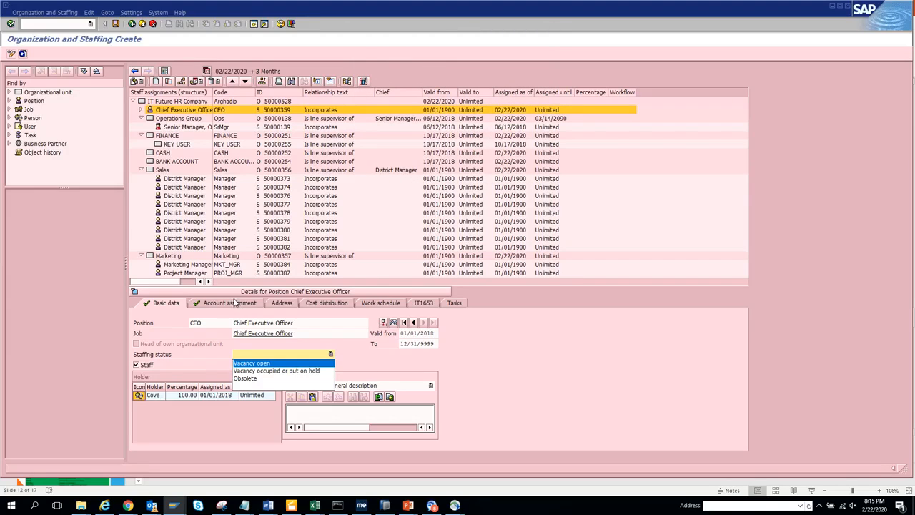
left_click(235, 303)
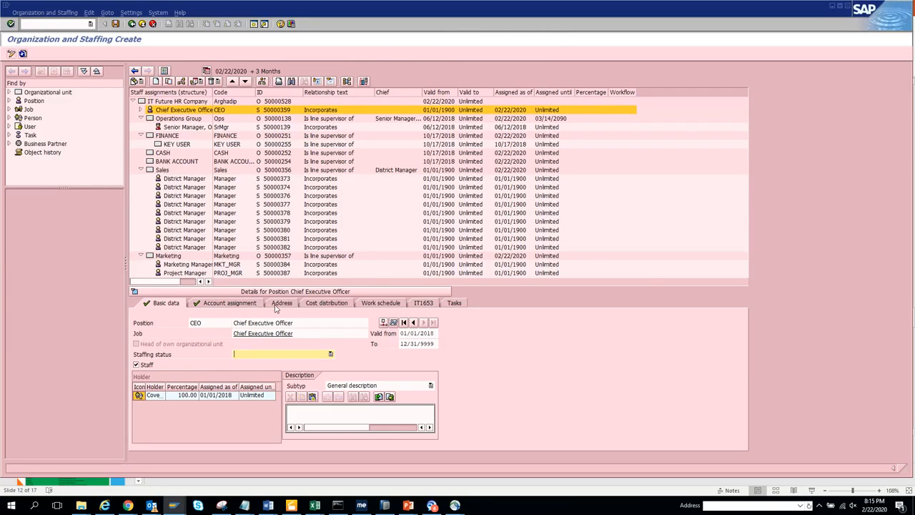
left_click(279, 303)
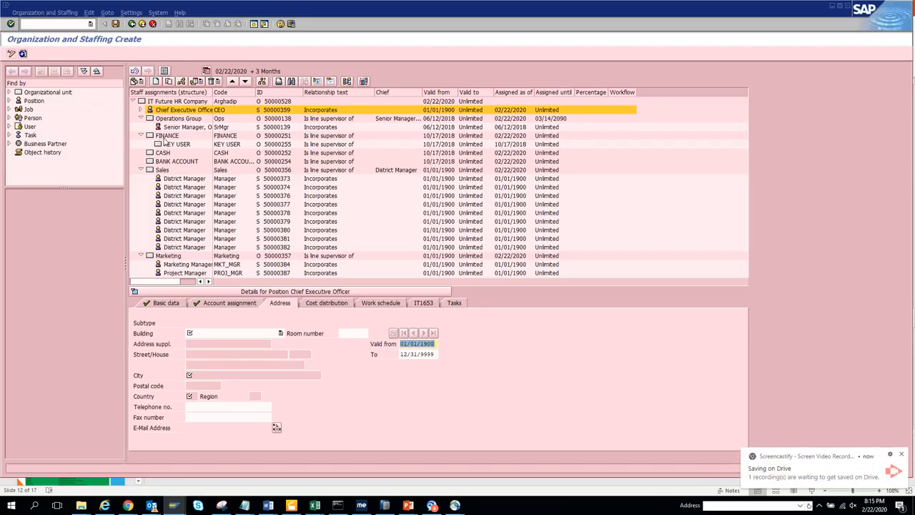
left_click(183, 127)
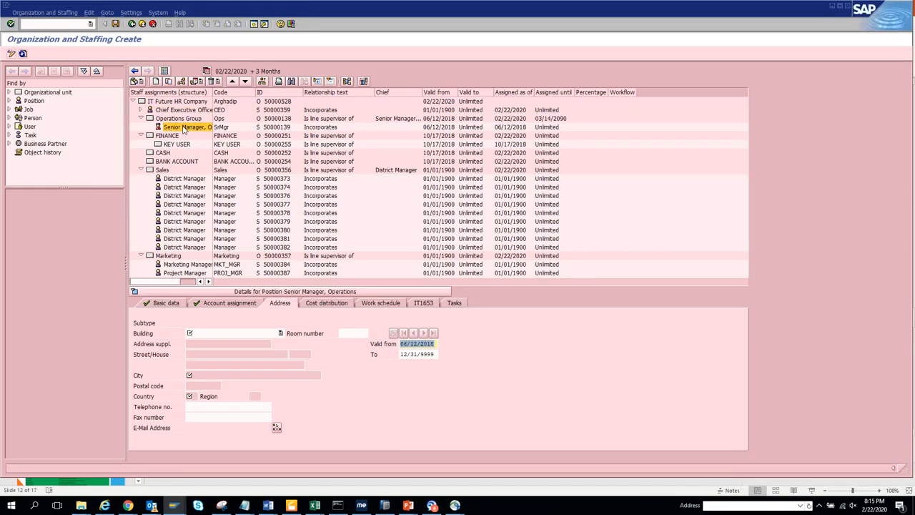
left_click(161, 305)
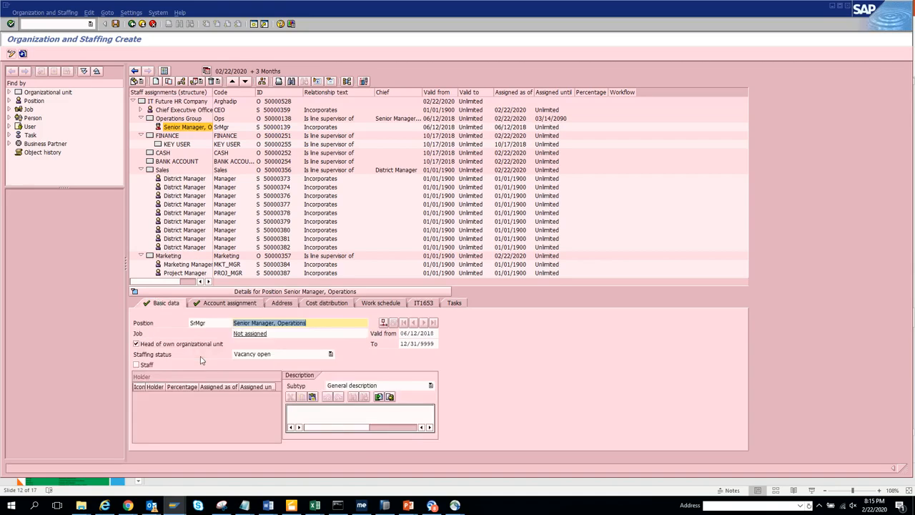
left_click(183, 110)
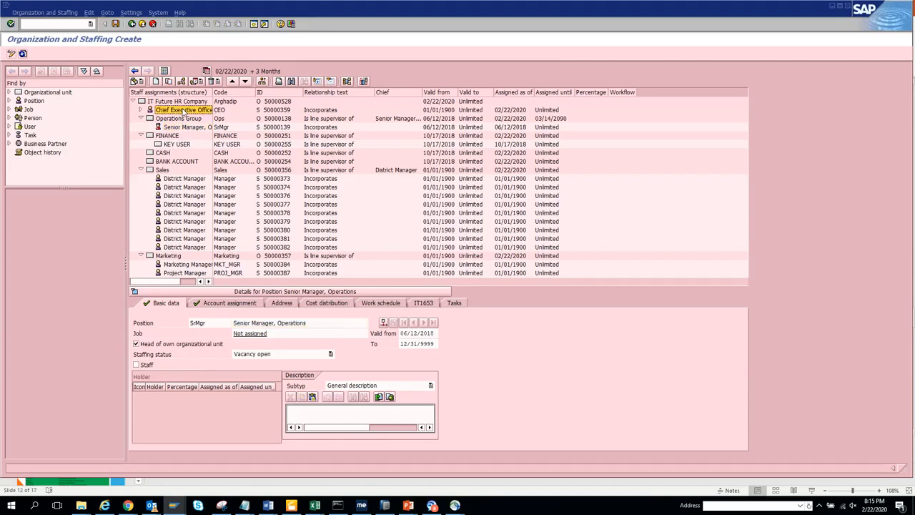
left_click(187, 346)
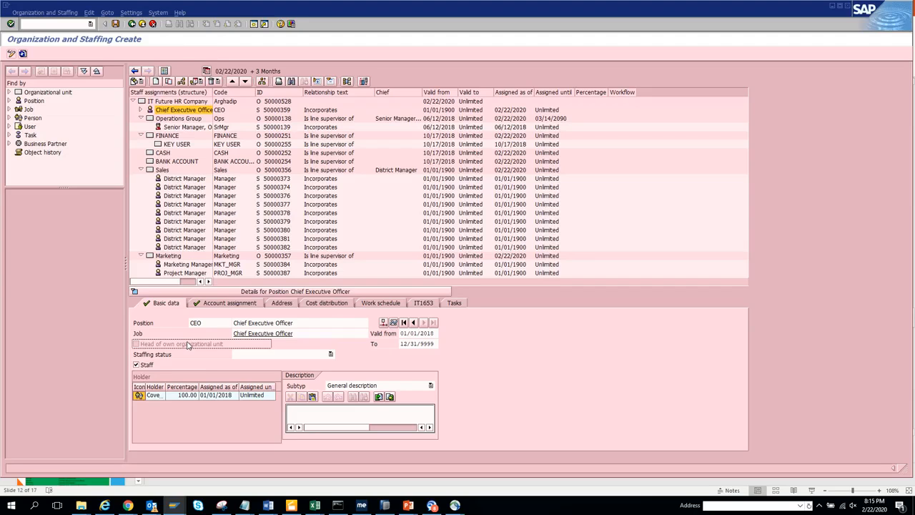
- Using the Incorporates relationship, list all positions and assign Head of Department, AFBL to IT Future HR Company
left_click(150, 104)
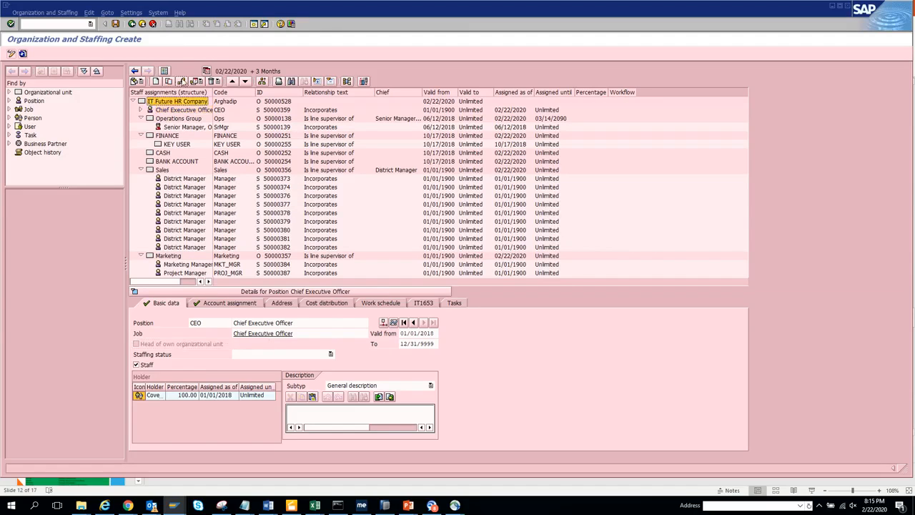
left_click(182, 81)
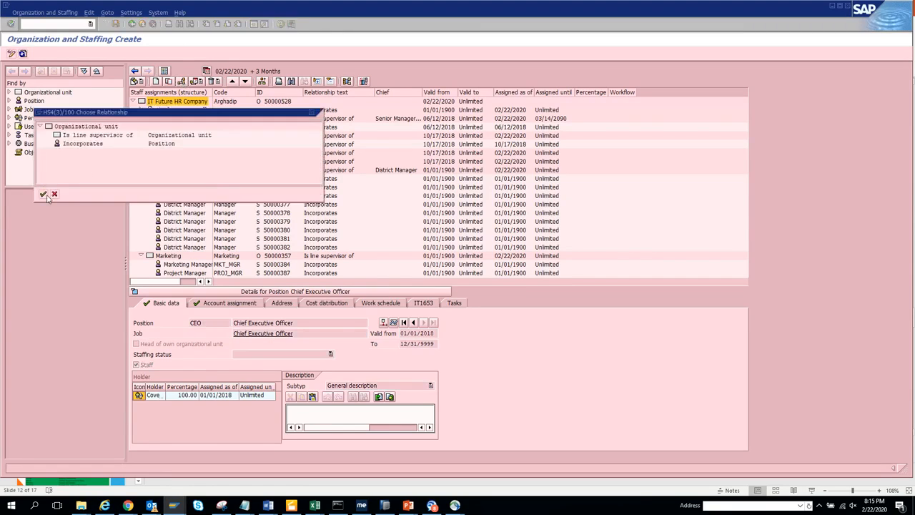
left_click(44, 195)
double_click(87, 145)
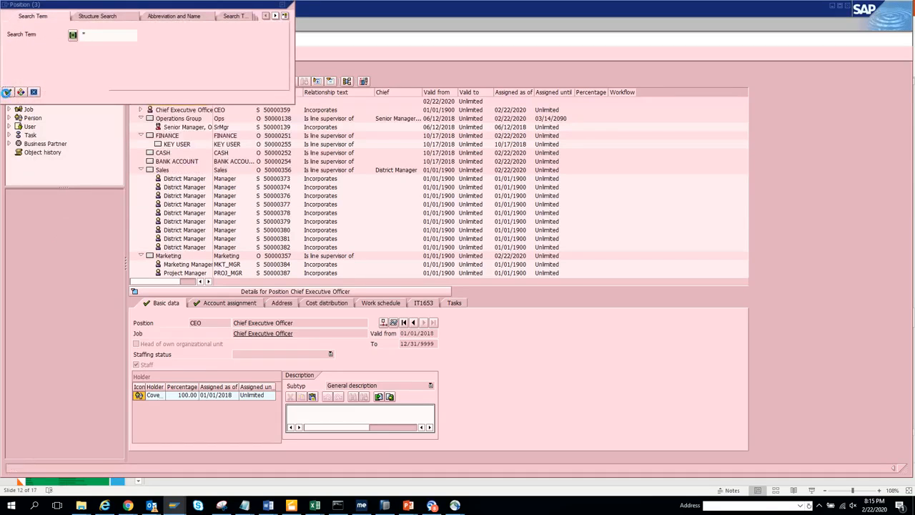
left_click(7, 91)
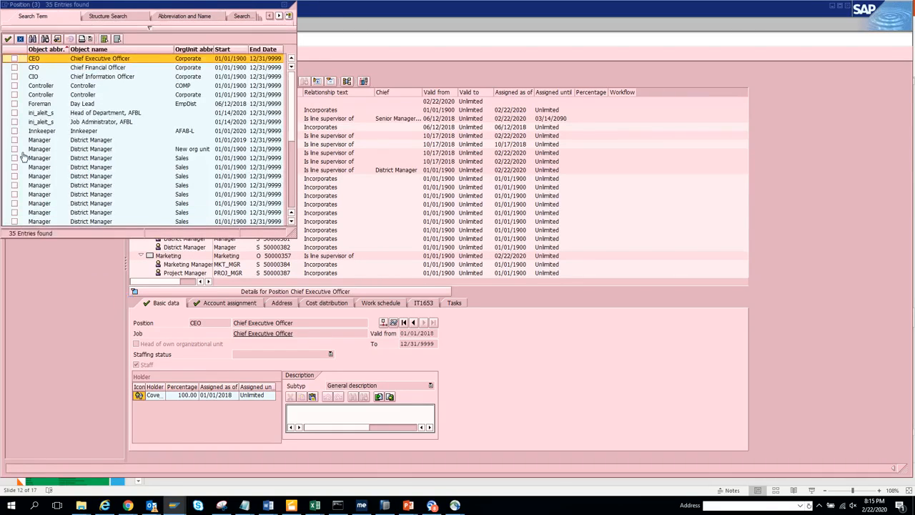
left_click(15, 113)
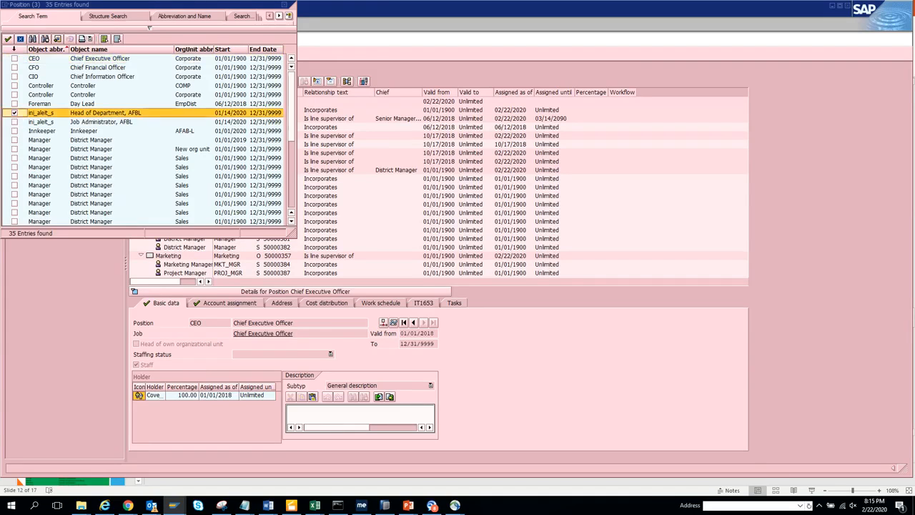
left_click(7, 38)
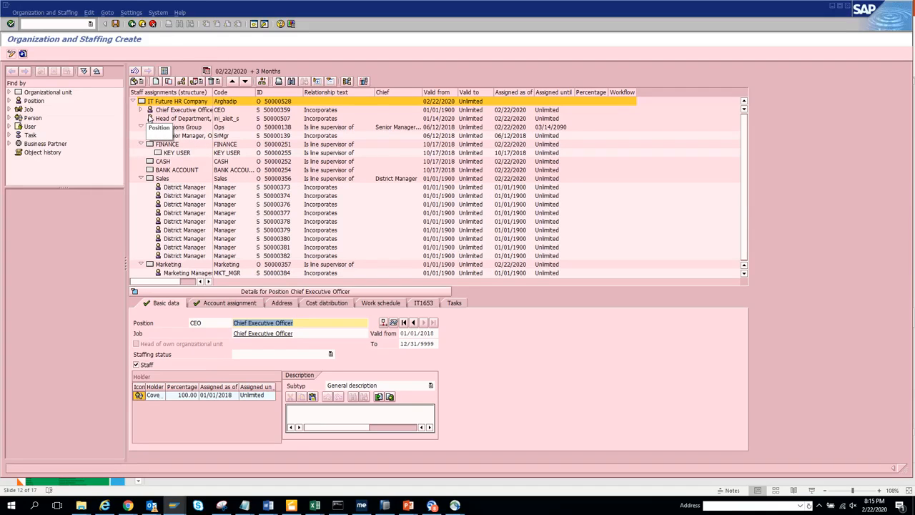
- Set the staffing status of Head of Department, AFBL to Vacancy occupied or put on hold and save
left_click(178, 110)
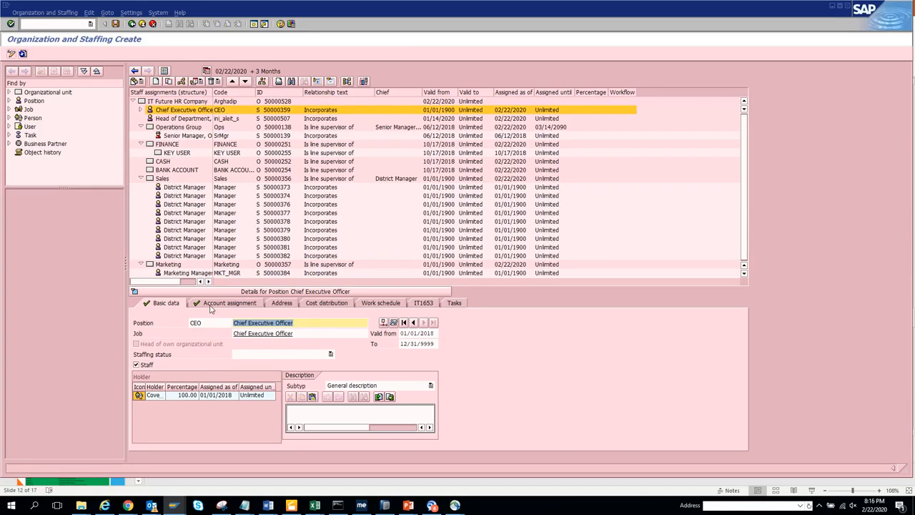
left_click(182, 118)
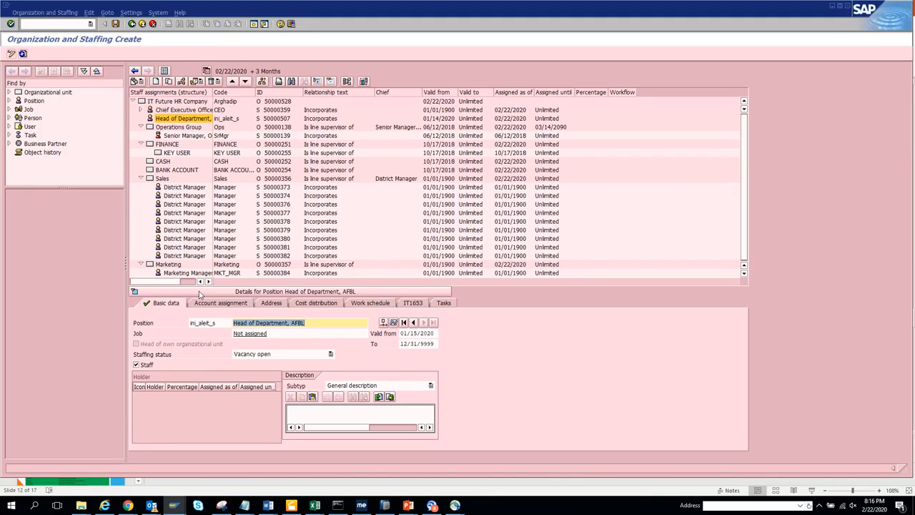
left_click(318, 354)
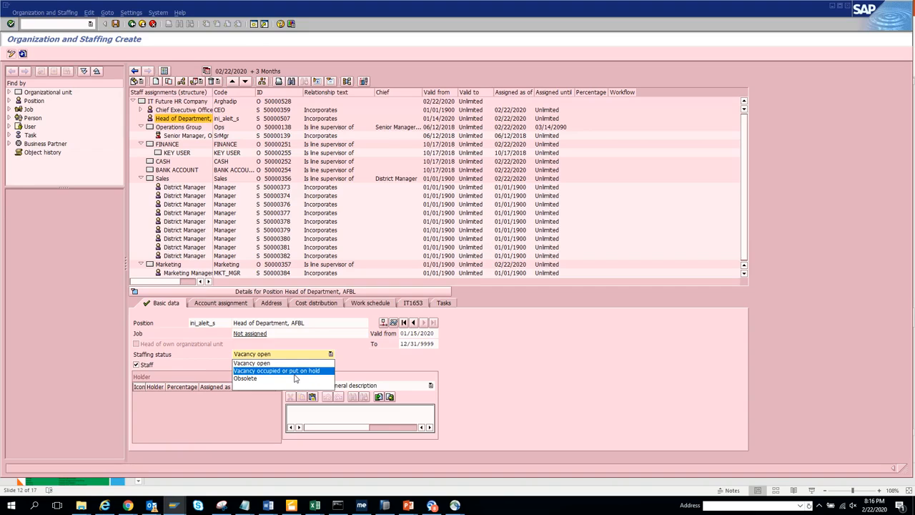
left_click(295, 371)
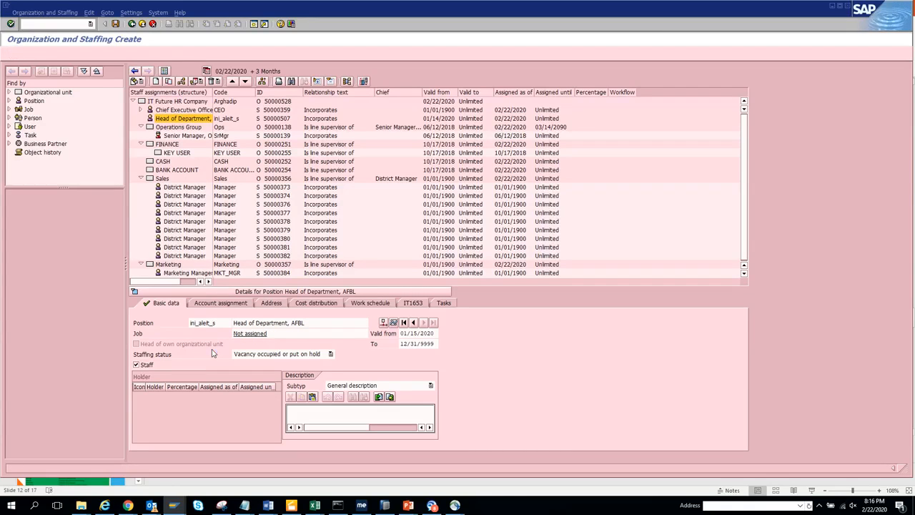
key("ctrl+s")
- Expand the Chief Executive Officer position and open the details of the person holding it
left_click(187, 136)
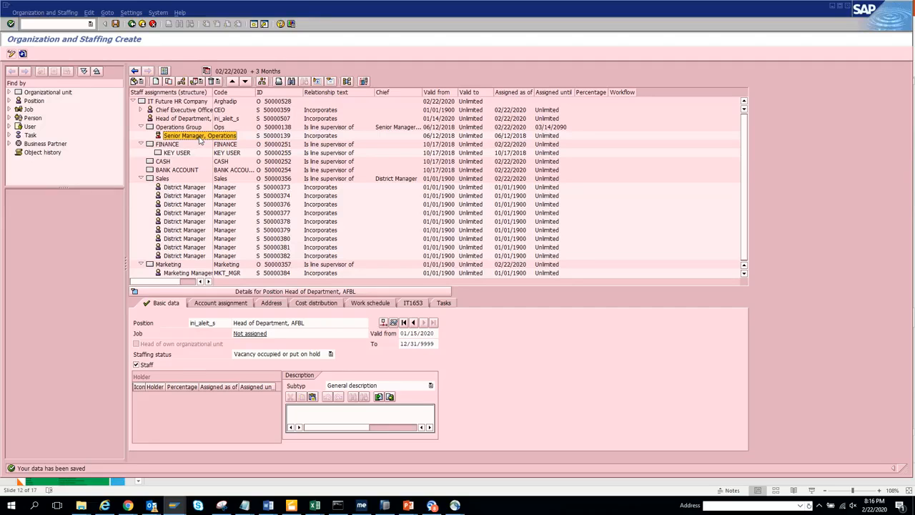
left_click(164, 102)
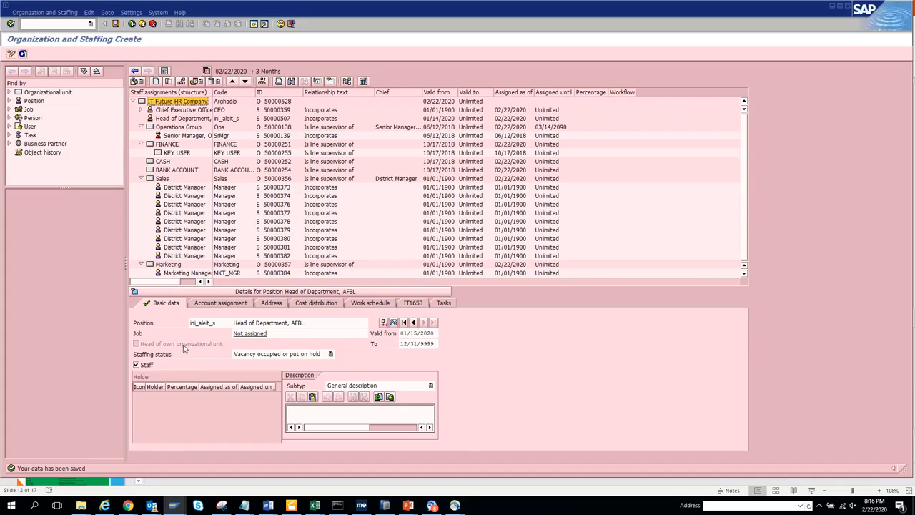
left_click(141, 109)
double_click(159, 118)
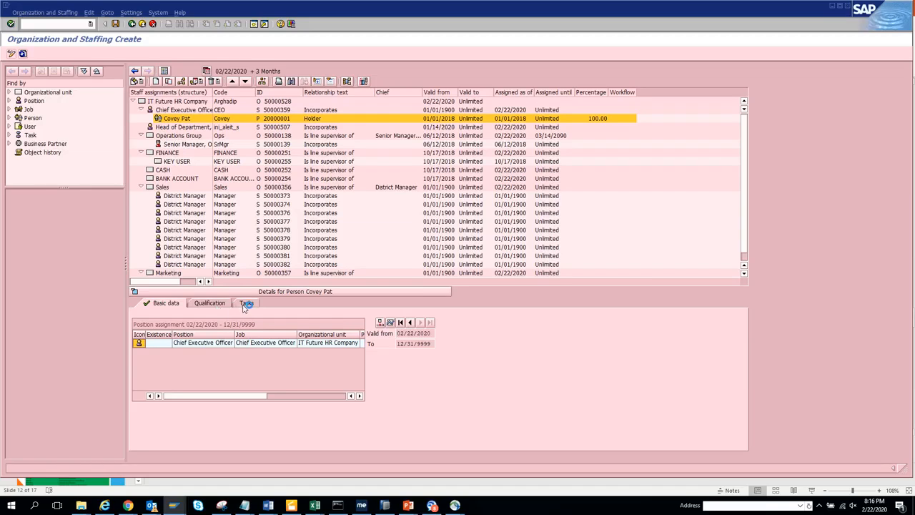
- Return to the Chief Executive Officer's basic data, set its staffing status to Vacancy open and save
double_click(175, 110)
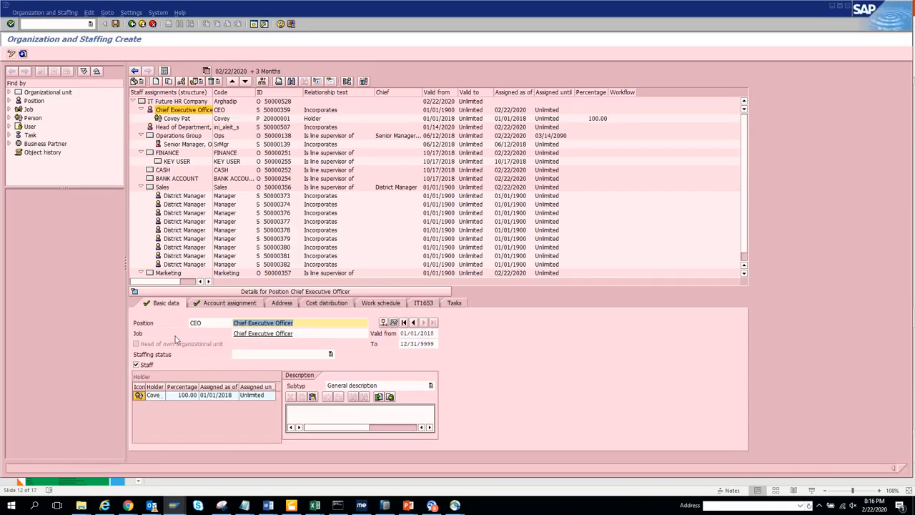
left_click(184, 346)
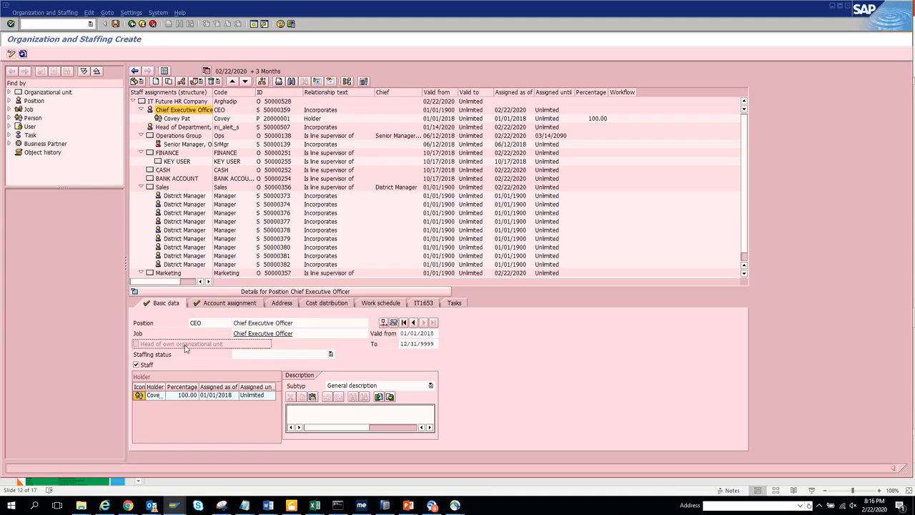
left_click(299, 355)
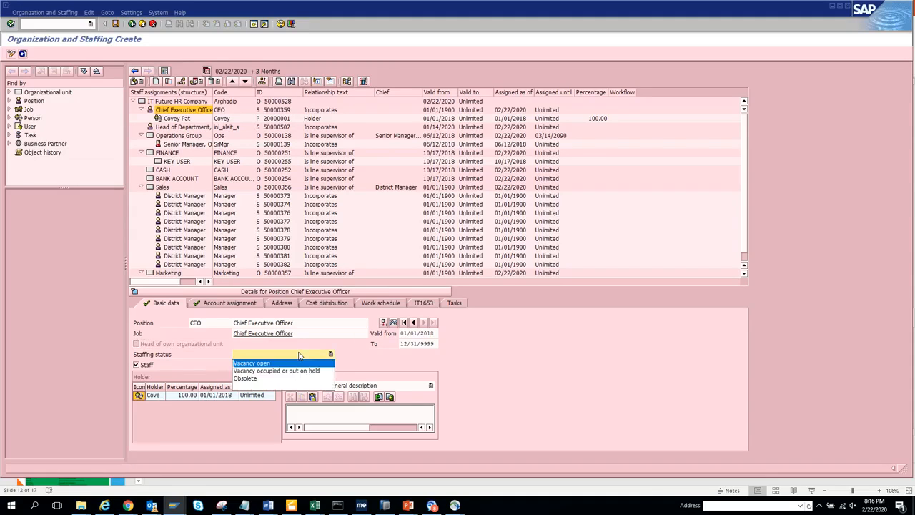
left_click(287, 390)
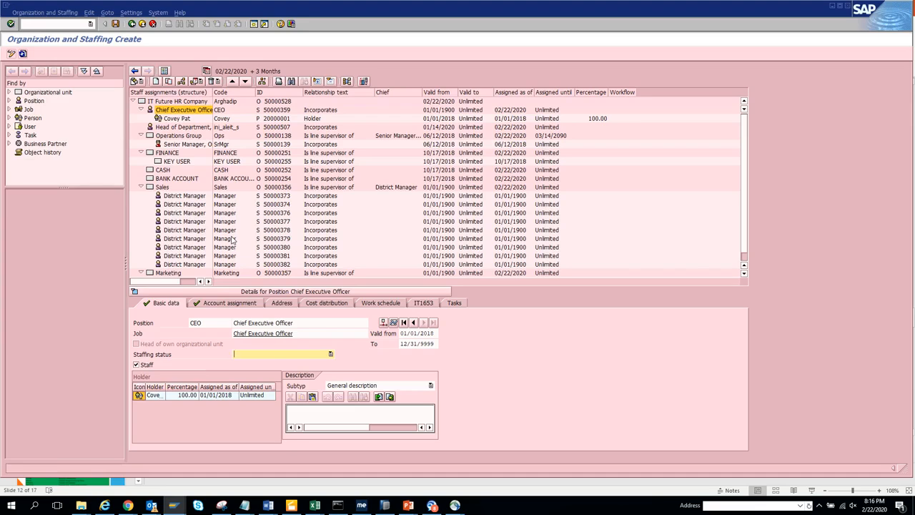
left_click(318, 353)
left_click(295, 364)
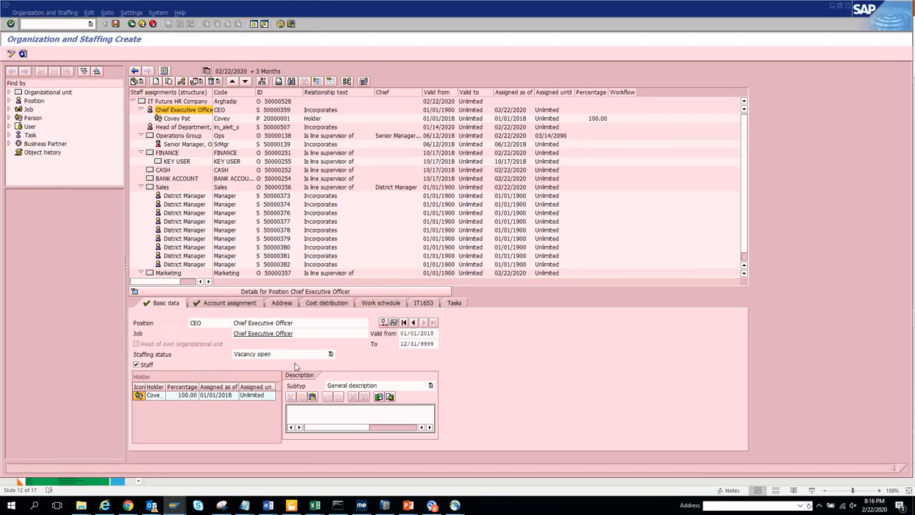
left_click(116, 24)
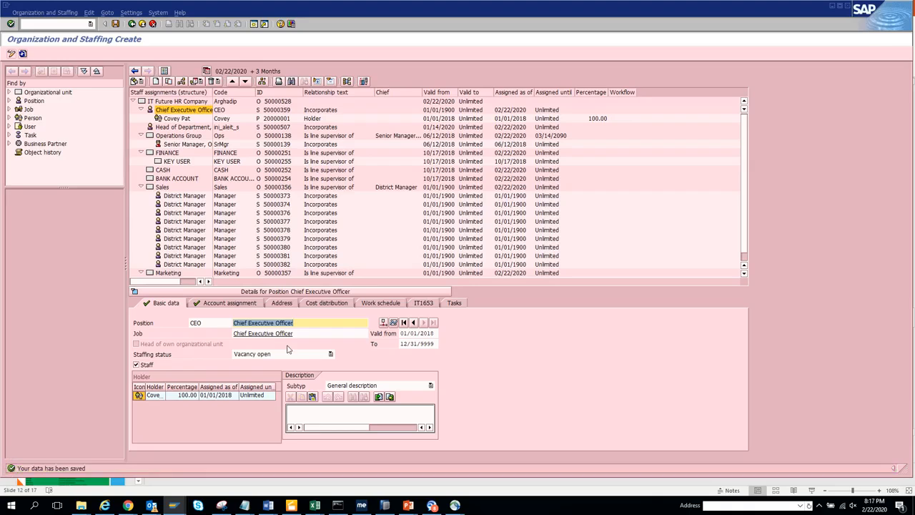
- Using the Incorporates relationship, assign the COMP Vice President position to Operations Group and expand its holder
left_click(179, 338)
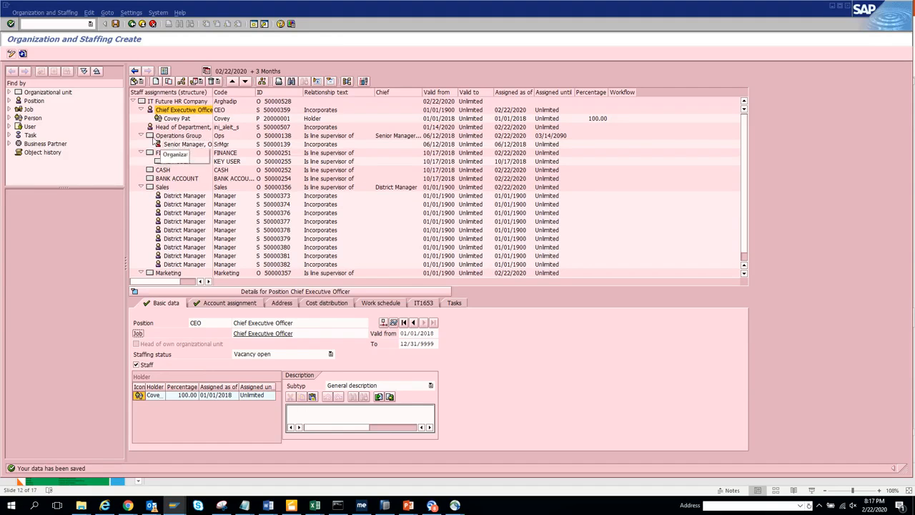
left_click(153, 136)
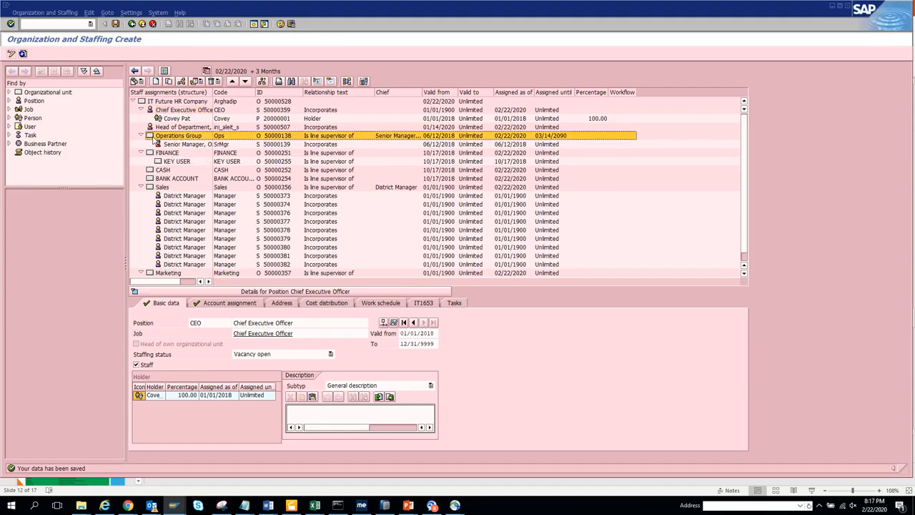
left_click(181, 81)
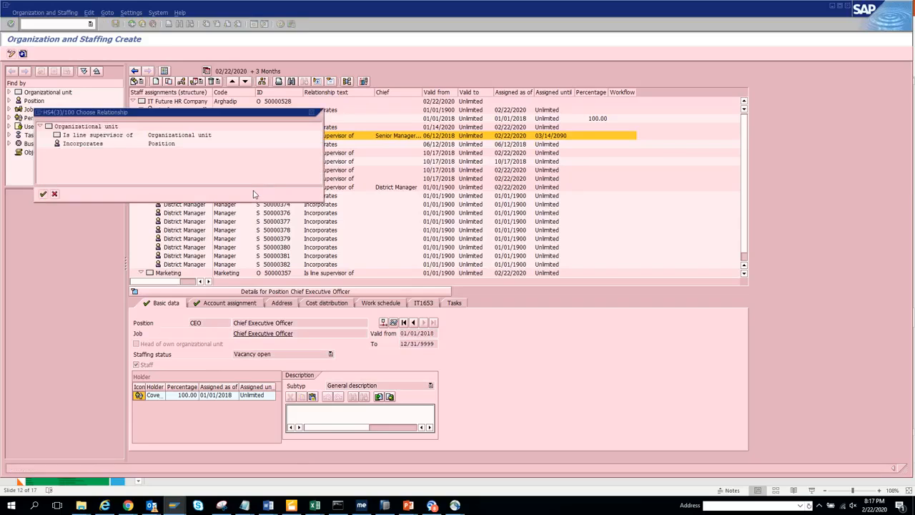
double_click(93, 144)
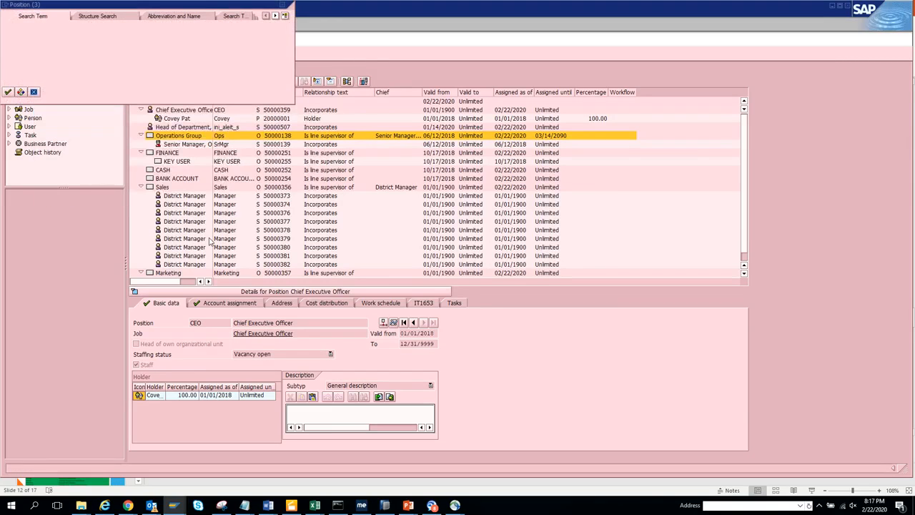
left_click(7, 92)
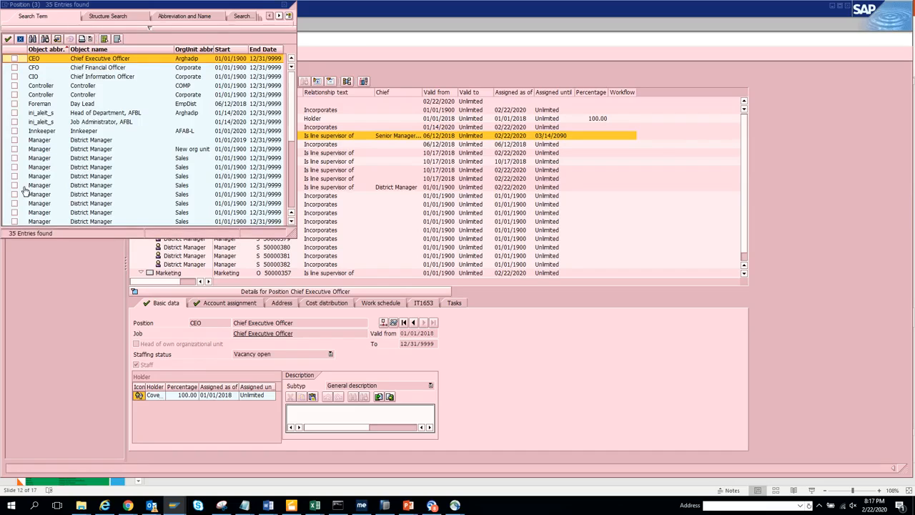
scroll(284, 174, "down", 5)
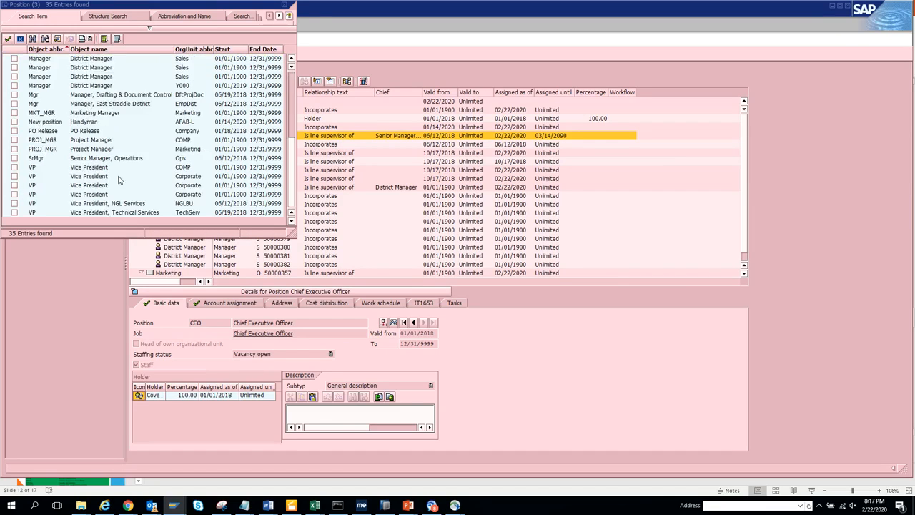
left_click(15, 168)
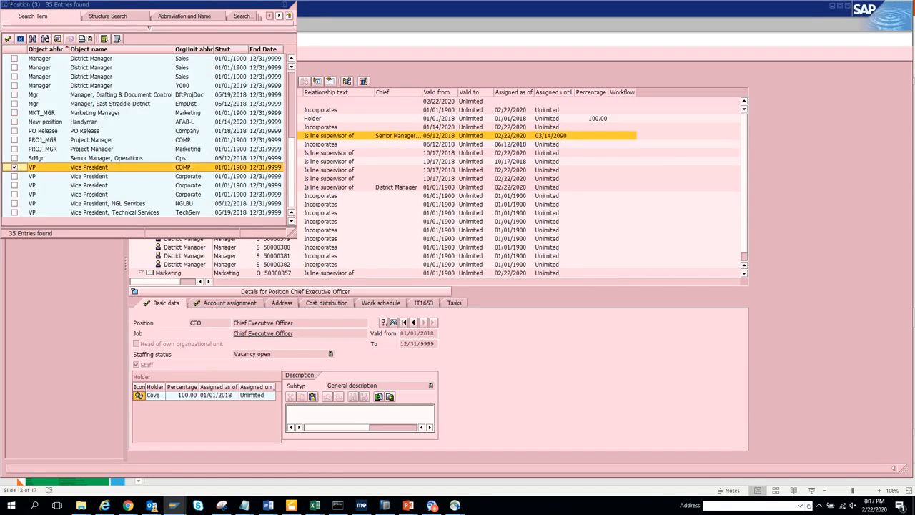
left_click(8, 39)
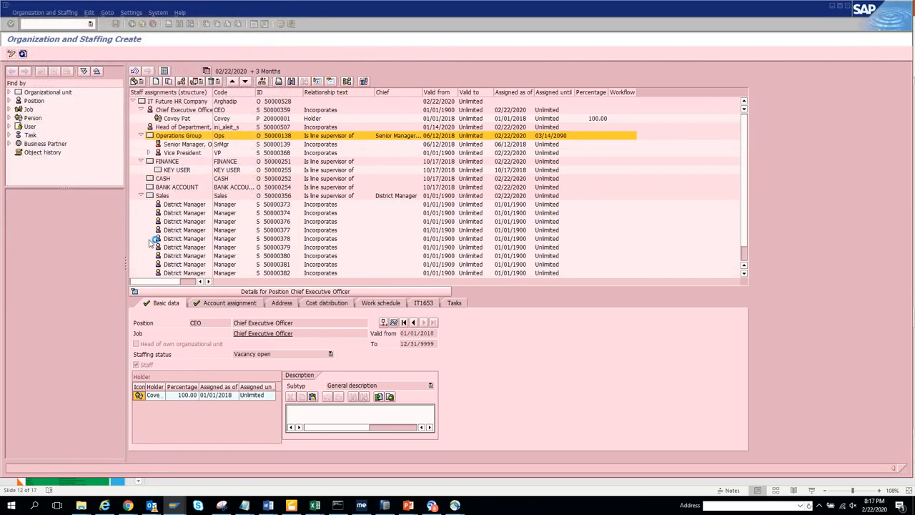
left_click(167, 153)
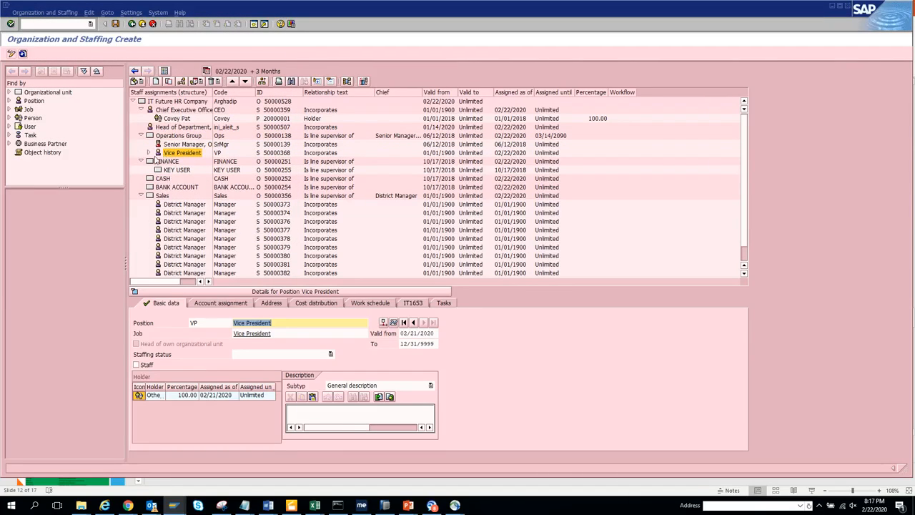
left_click(149, 152)
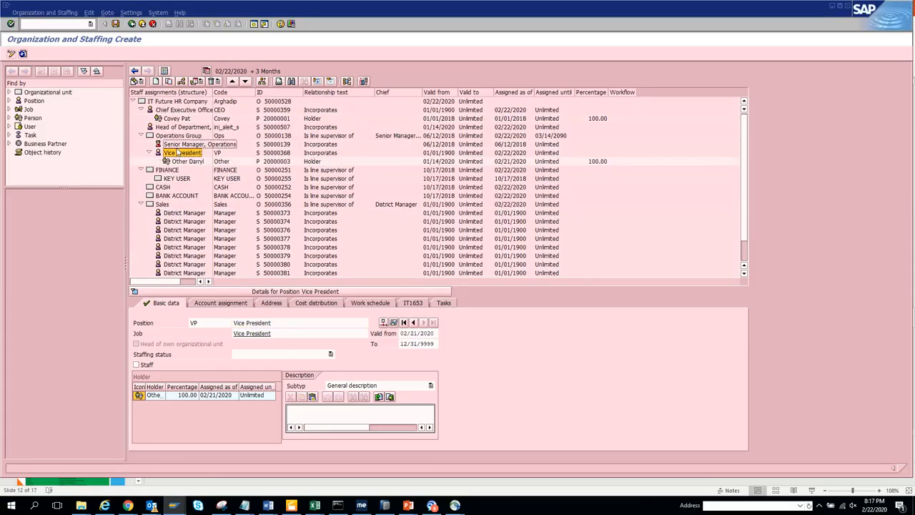
- Clear the Head of own organizational unit setting for Senior Manager, Operations, and restore it after checking the Vice President position
left_click(179, 144)
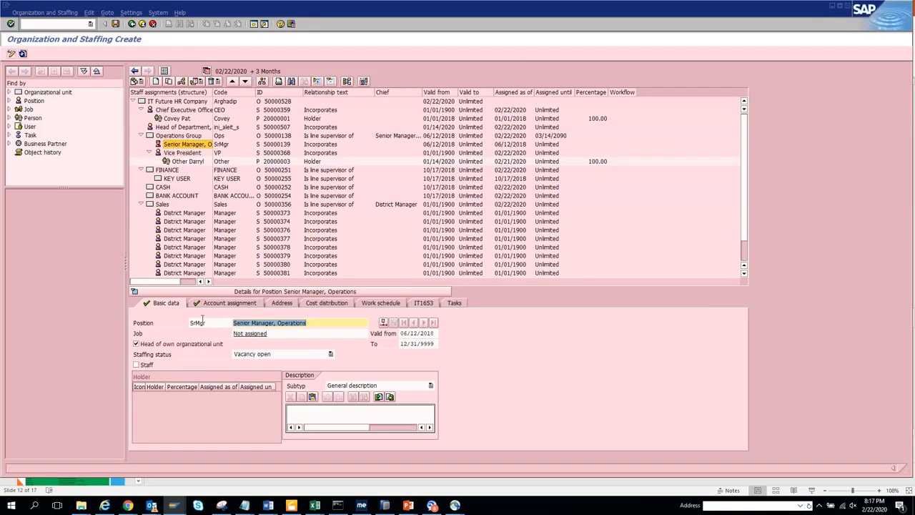
left_click(192, 343)
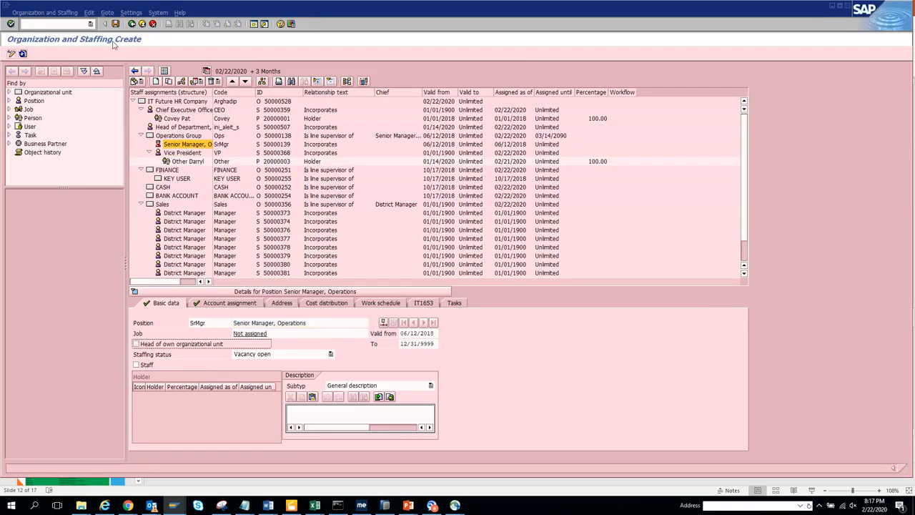
left_click(191, 145)
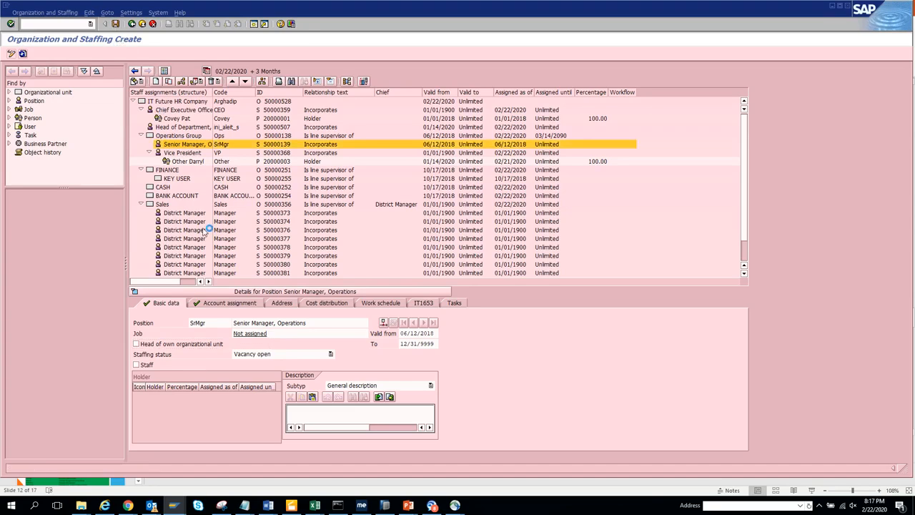
left_click(186, 152)
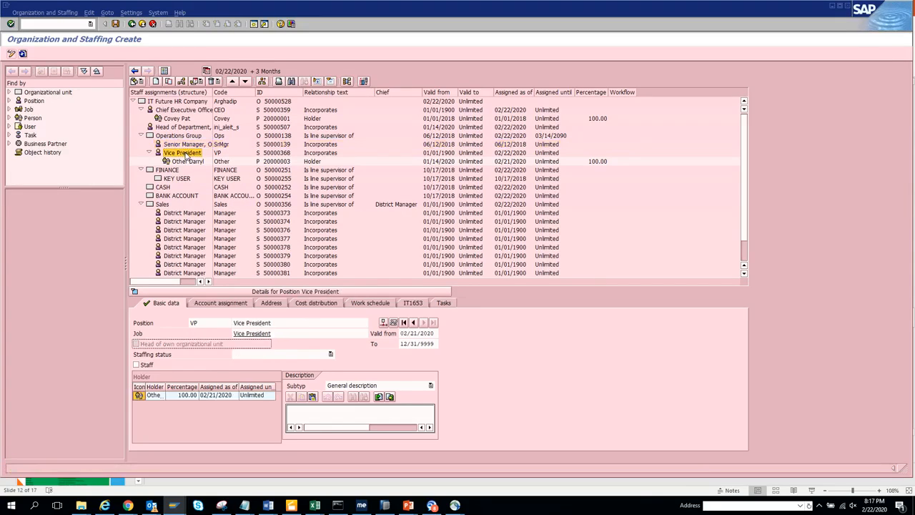
left_click(194, 145)
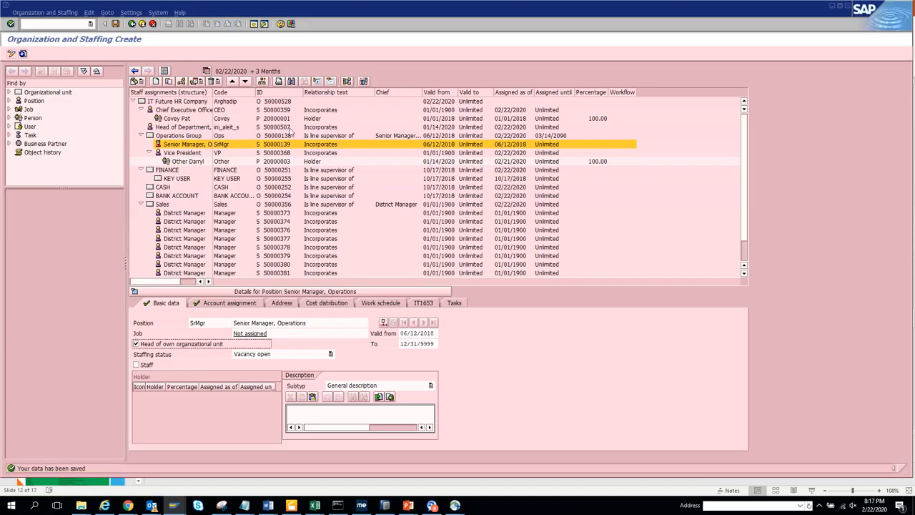
- Keep the Chief Executive Officer's staffing status at Vacancy open, remove the Staff designation and save
left_click(187, 110)
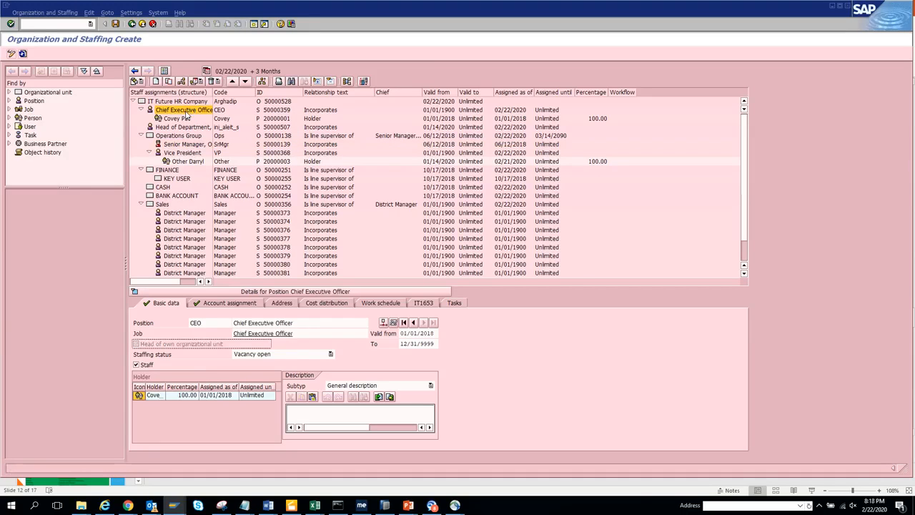
left_click(329, 355)
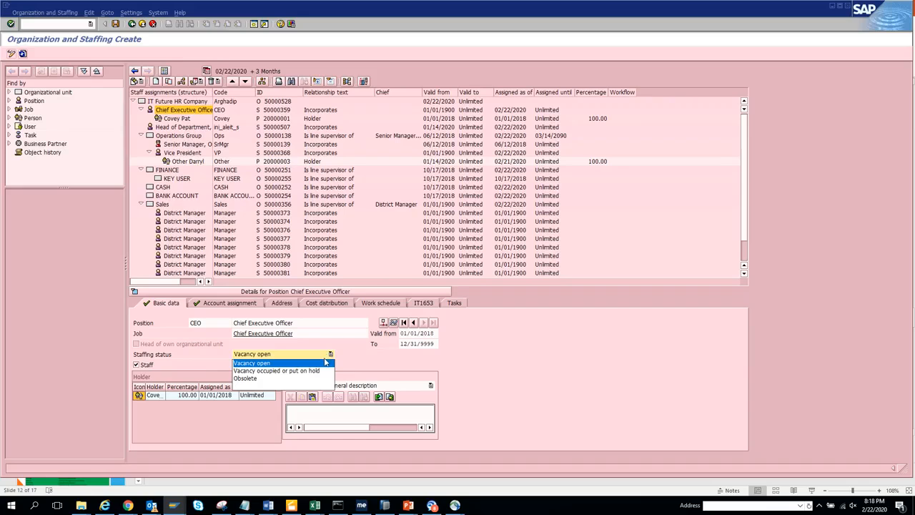
left_click(326, 365)
left_click(150, 365)
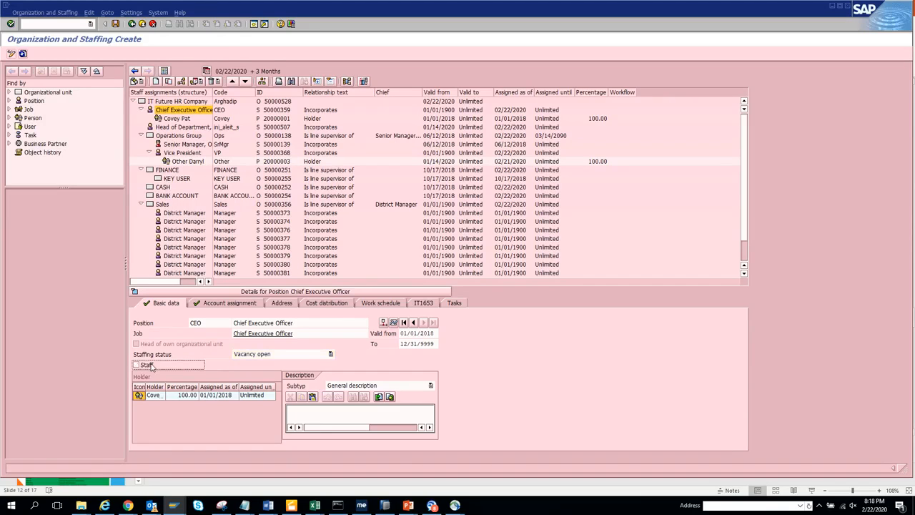
left_click(115, 24)
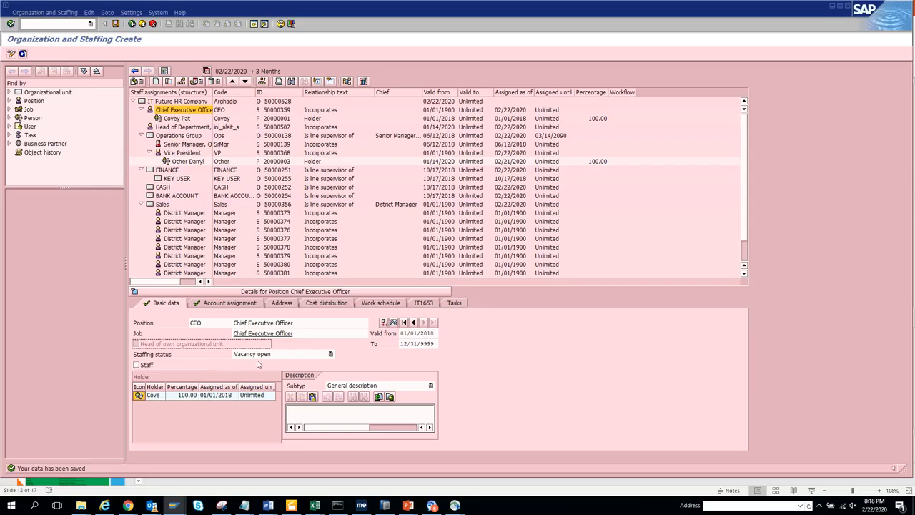
- Set the Chief Executive Officer's staffing status to blank and save
left_click(296, 355)
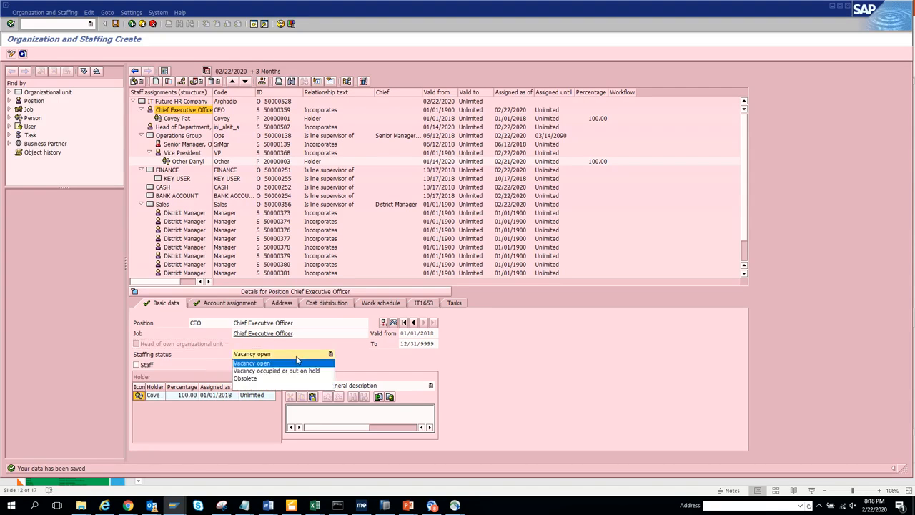
left_click(283, 379)
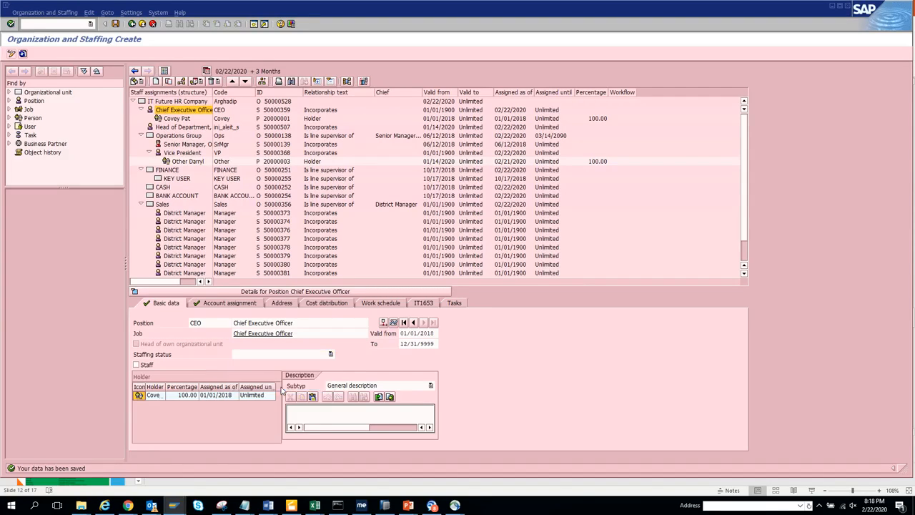
left_click(117, 23)
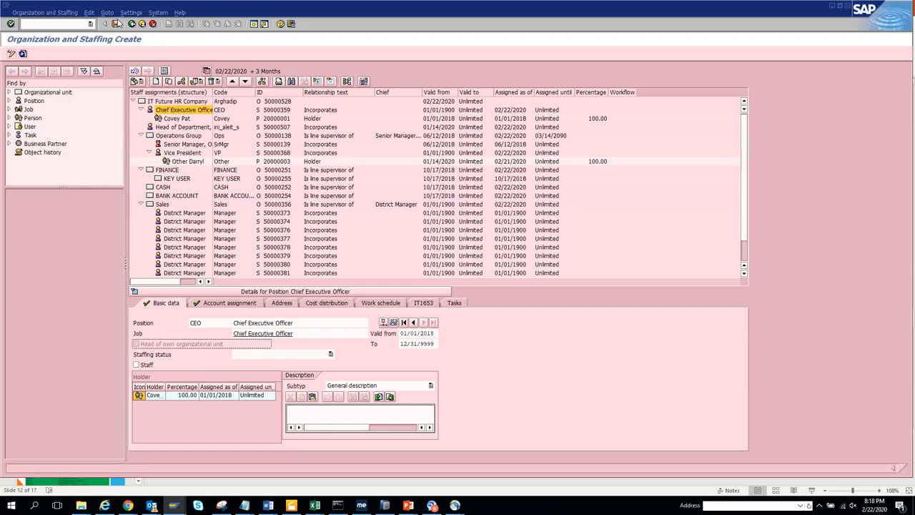
left_click(118, 24)
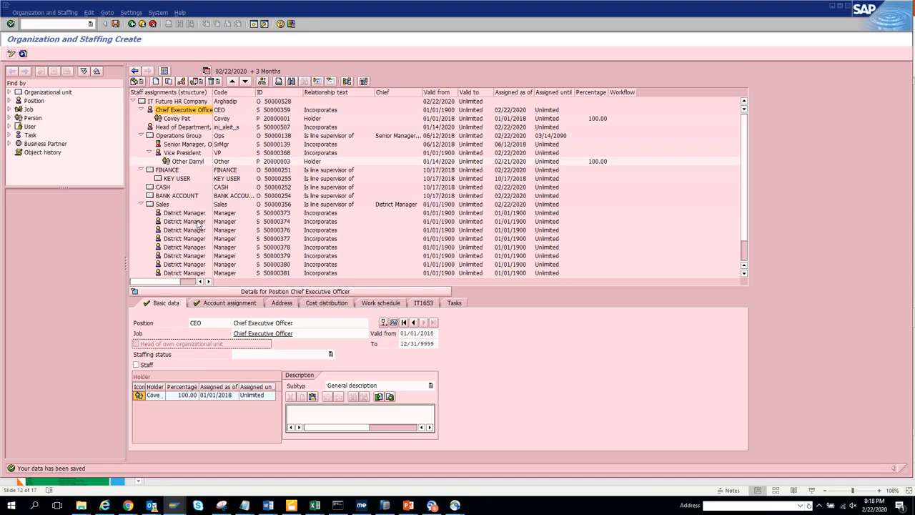
- Make the first District Manager position under Sales the head of its own organizational unit and save
left_click(172, 144)
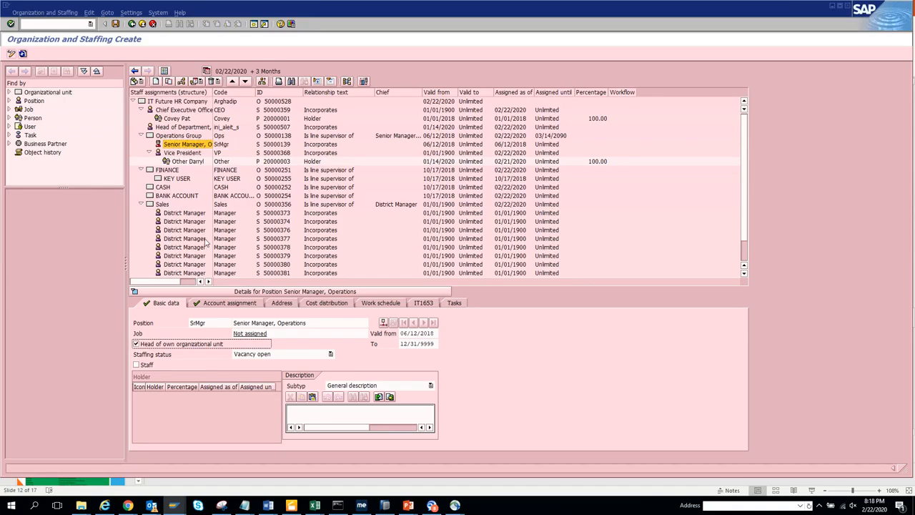
left_click(166, 214)
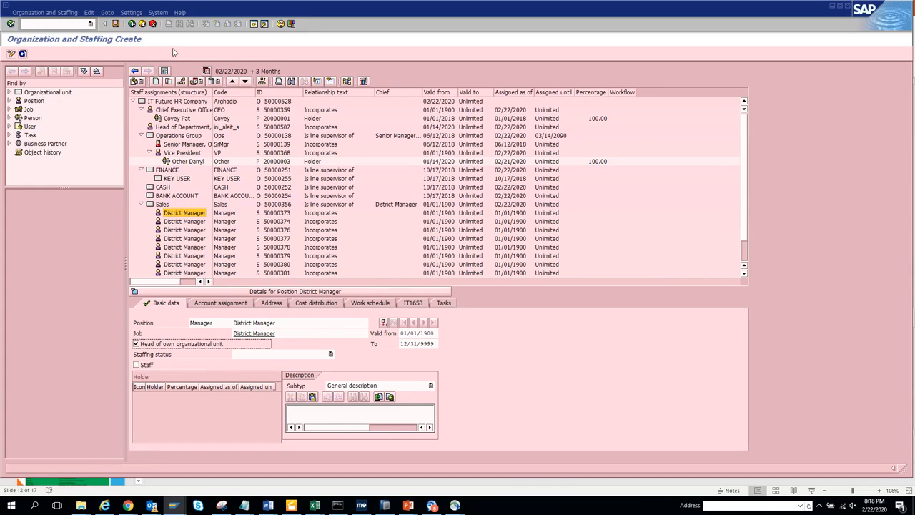
left_click(115, 24)
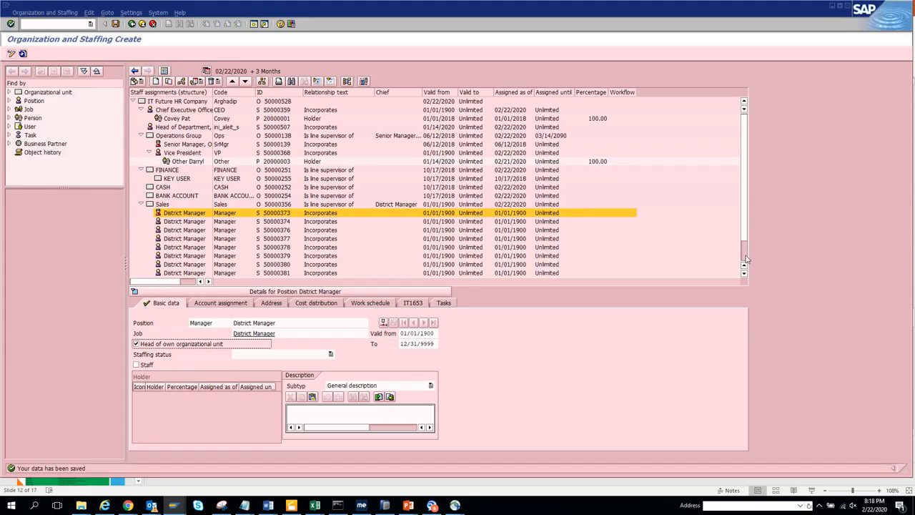
- Make the Marketing Manager position under Marketing the head of its own organizational unit and save
scroll(745, 259, "down", 2)
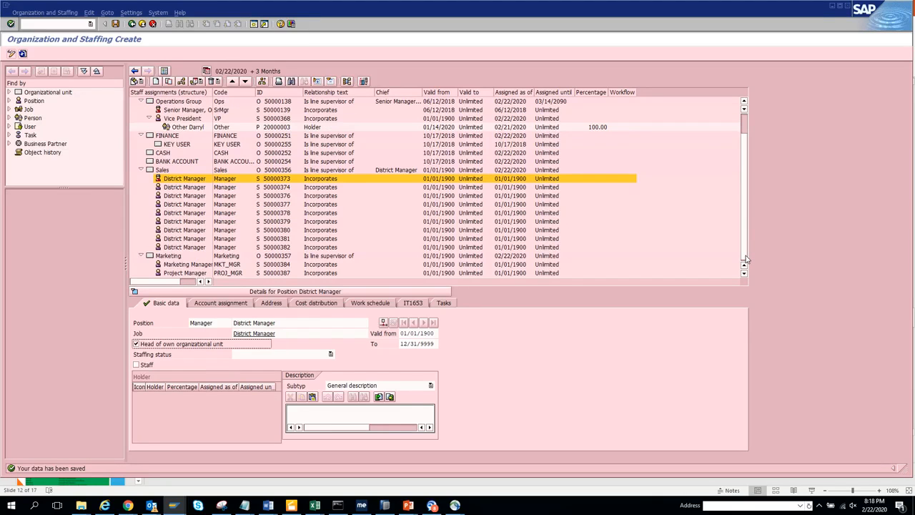
left_click(174, 265)
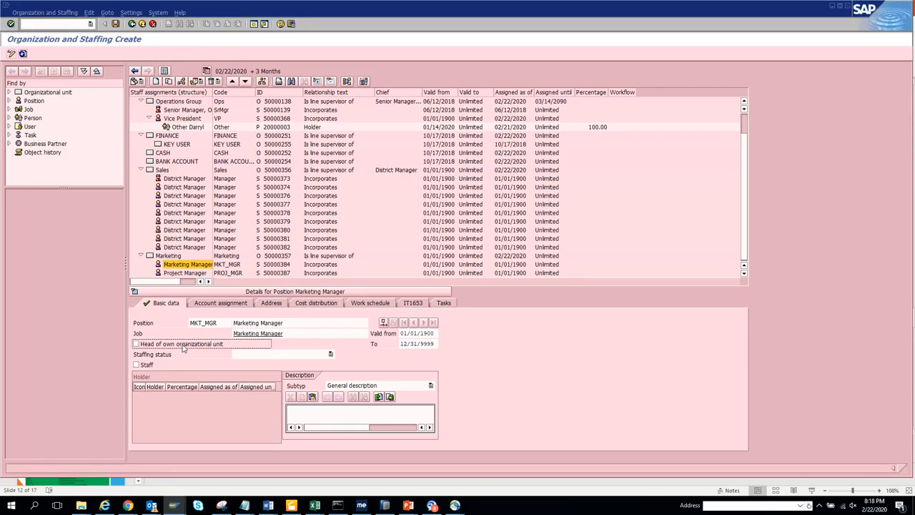
left_click(116, 24)
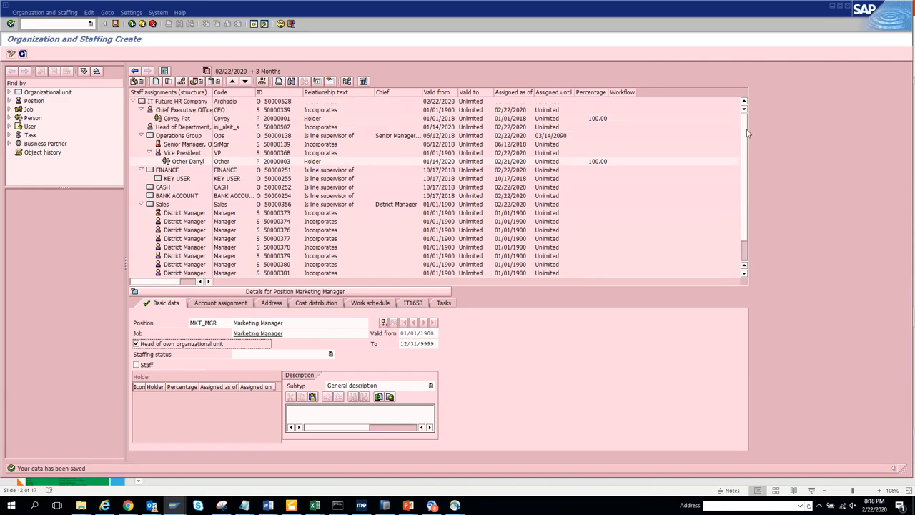
- Assign the Senior Manager, Operations position to IT Future HR Company as head of its own organizational unit and save
left_click(169, 102)
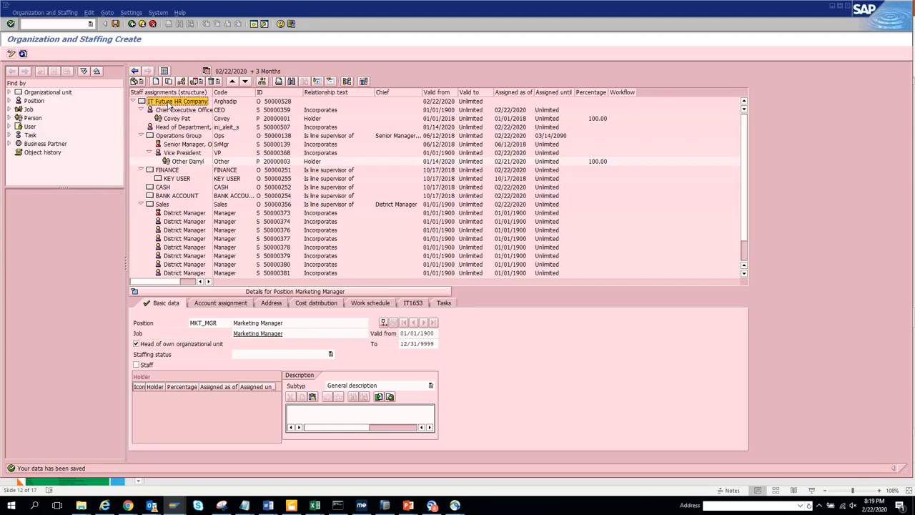
left_click(191, 81)
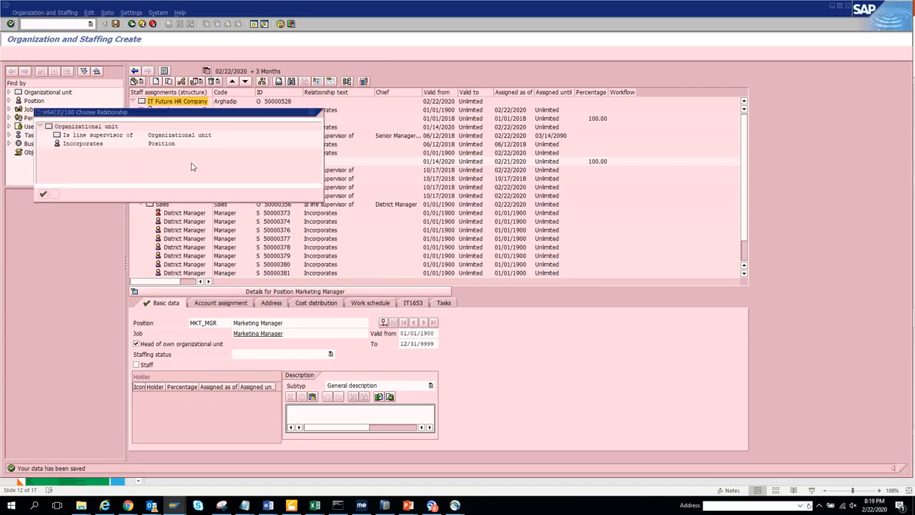
double_click(98, 142)
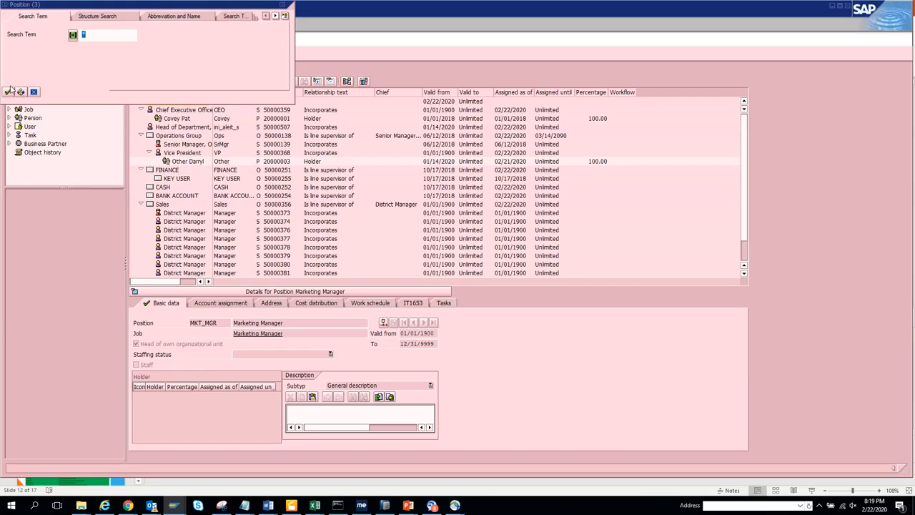
left_click(8, 92)
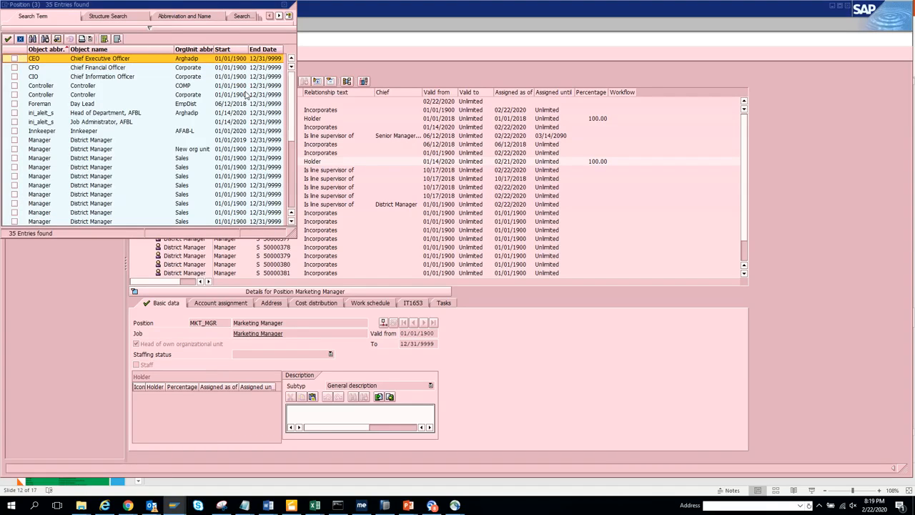
scroll(290, 172, "down", 5)
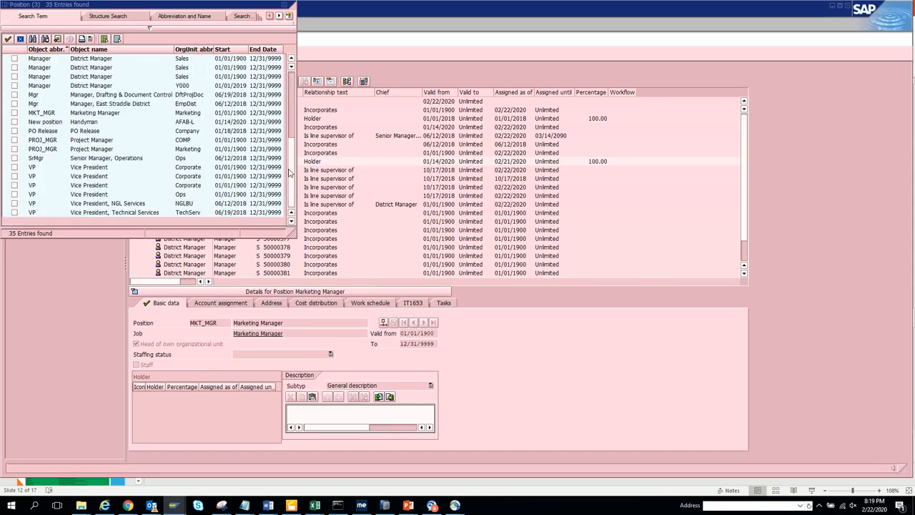
left_click(14, 148)
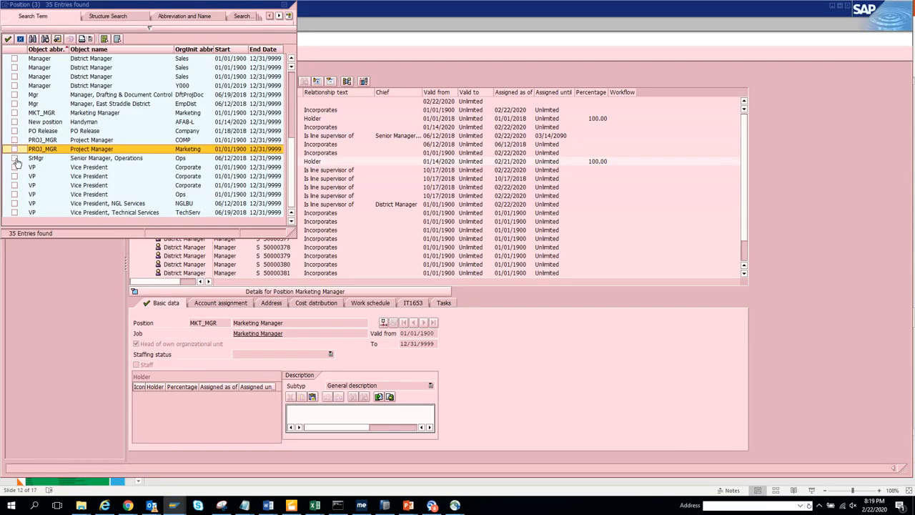
left_click(14, 158)
left_click(6, 38)
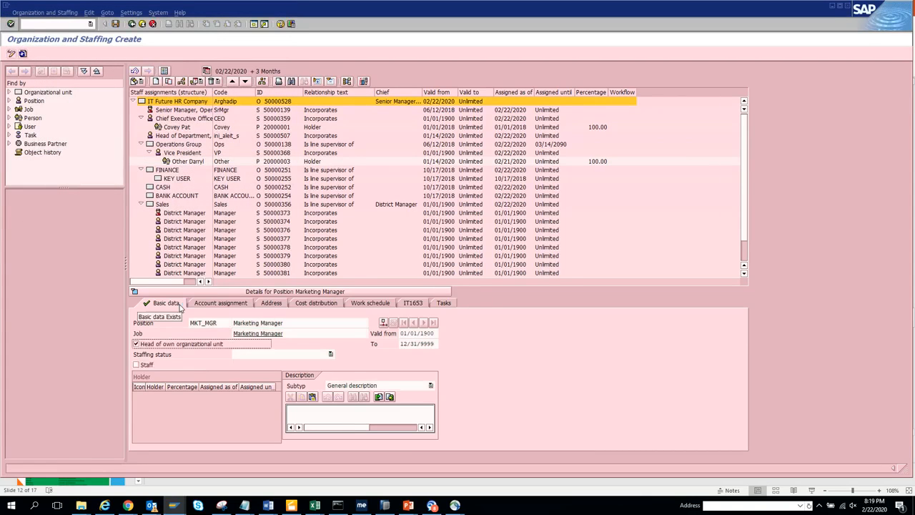
left_click(179, 110)
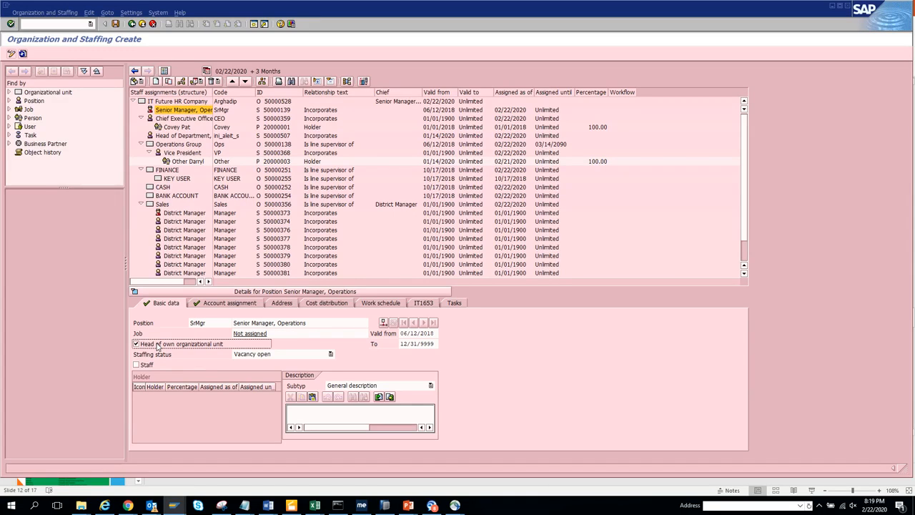
left_click(115, 24)
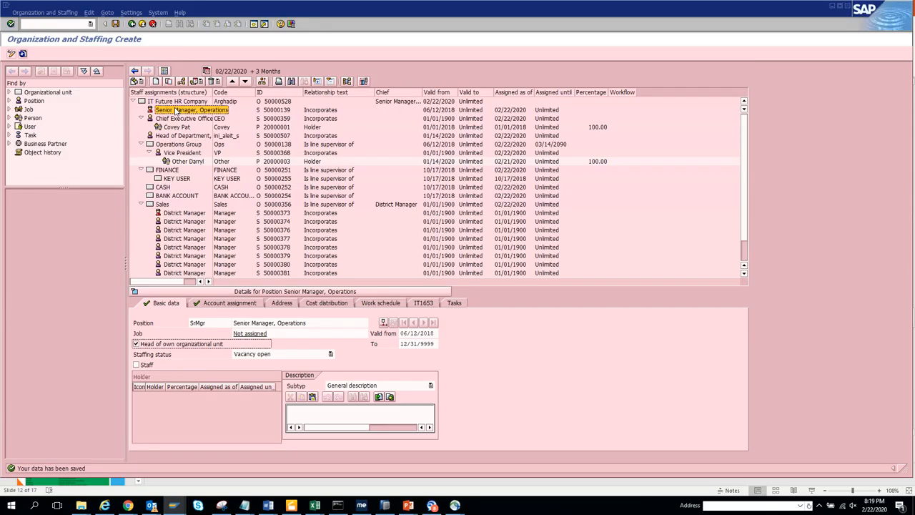
left_click(167, 196)
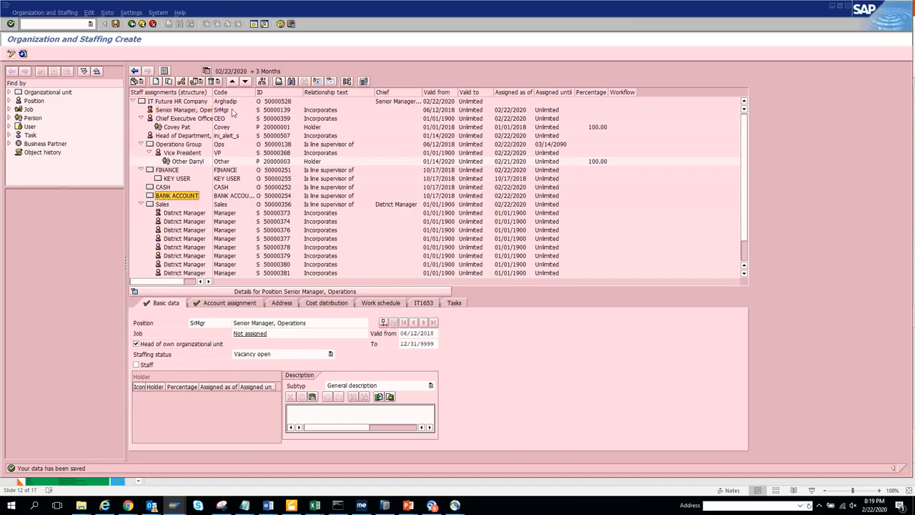
left_click(181, 82)
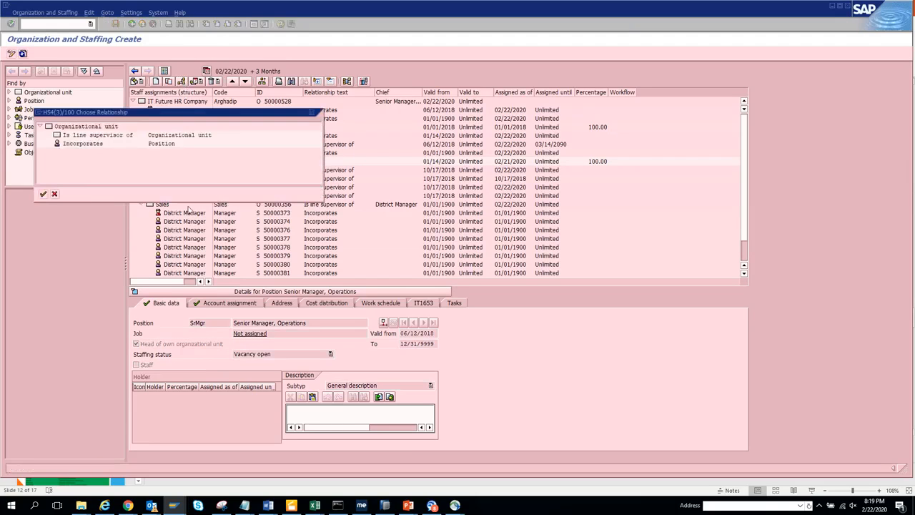
double_click(86, 136)
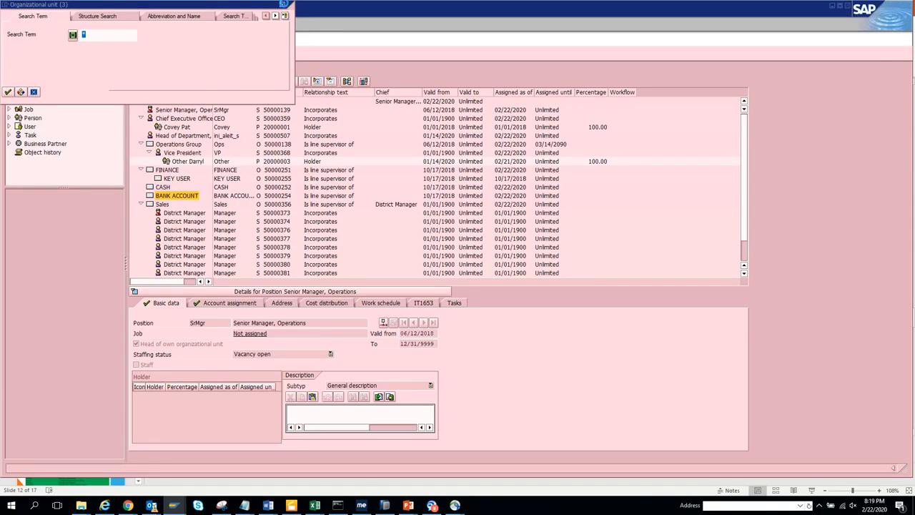
left_click(282, 5)
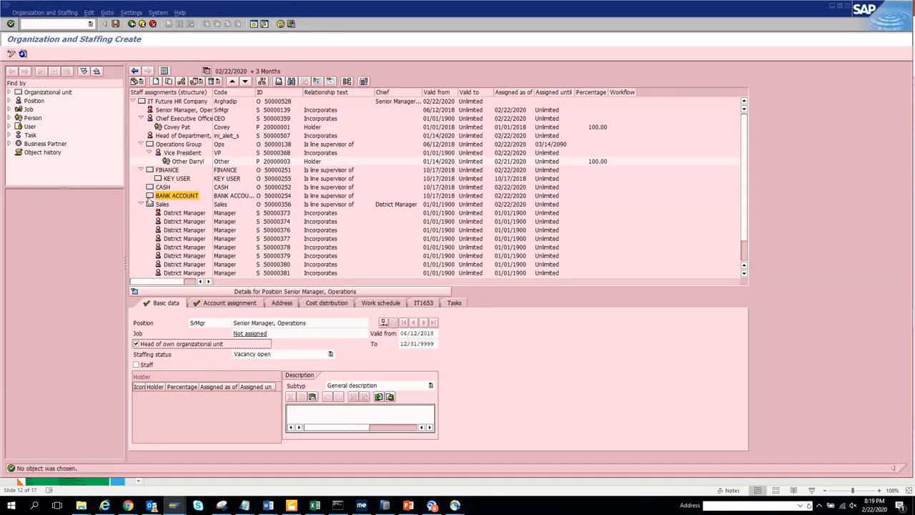
- Collapse Sales, FINANCE, Operations Group, Chief Executive Officer and Marketing in the staff assignments structure
left_click(141, 205)
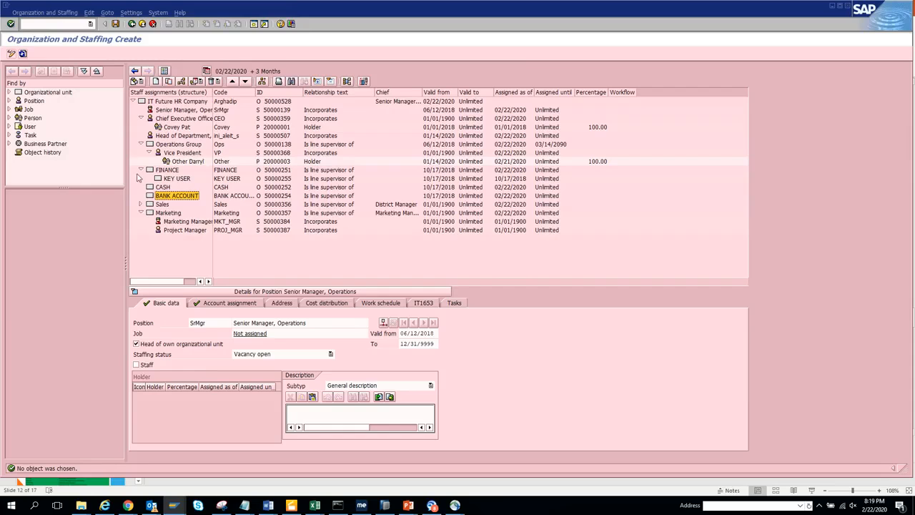
left_click(141, 170)
left_click(142, 144)
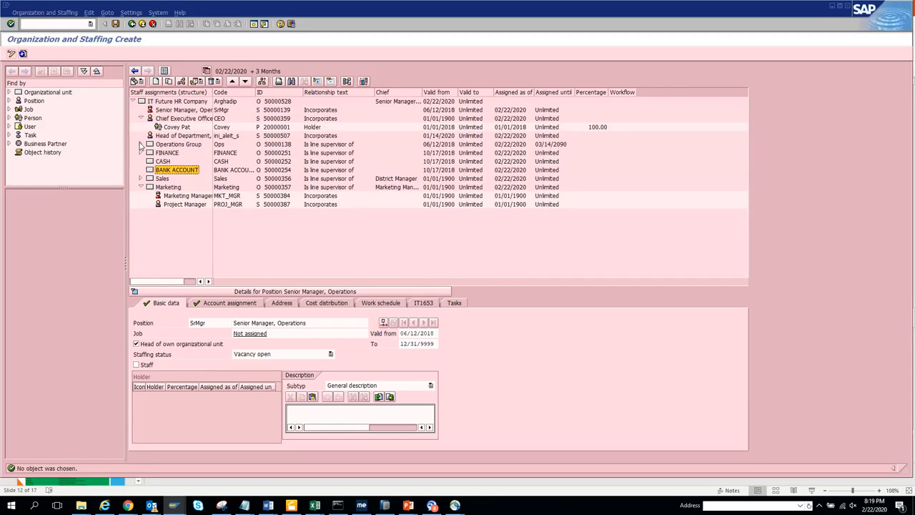
left_click(142, 119)
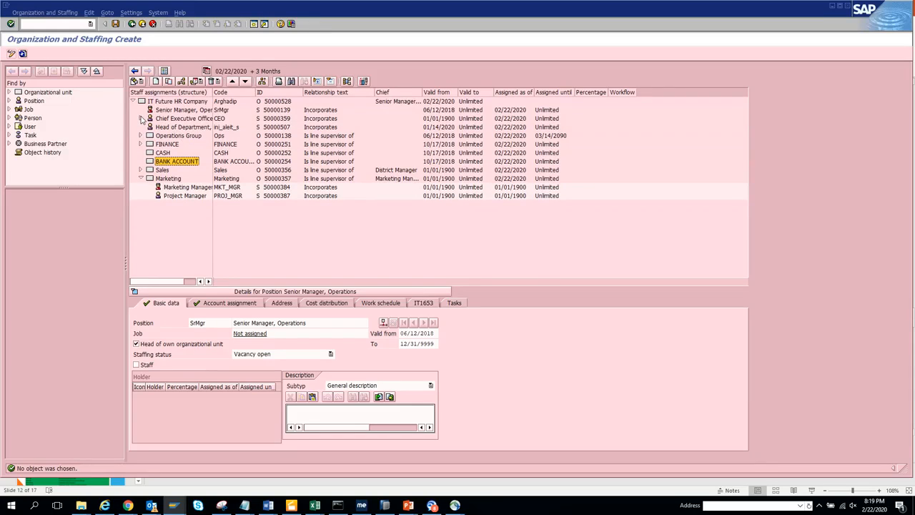
left_click(140, 178)
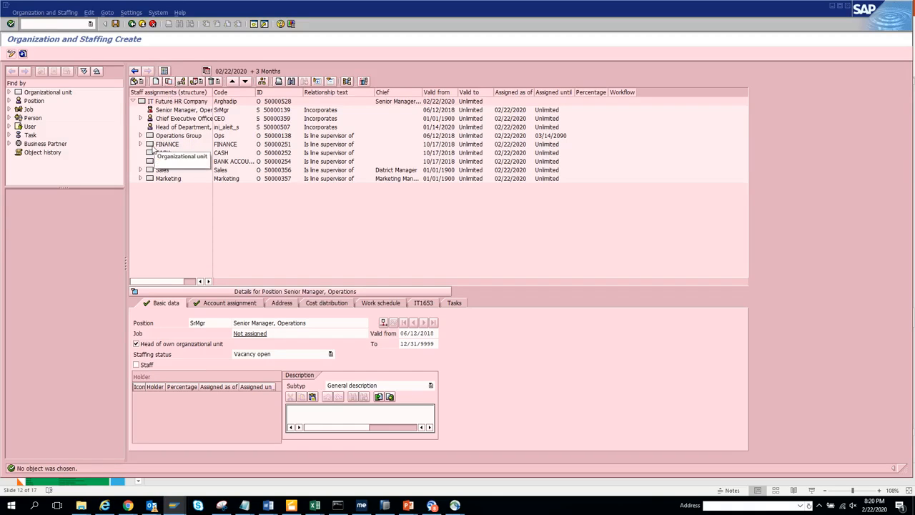
- Assign the District Manager position valid from 01/01/2019 to the CASH unit with the Incorporates relationship
left_click(158, 153)
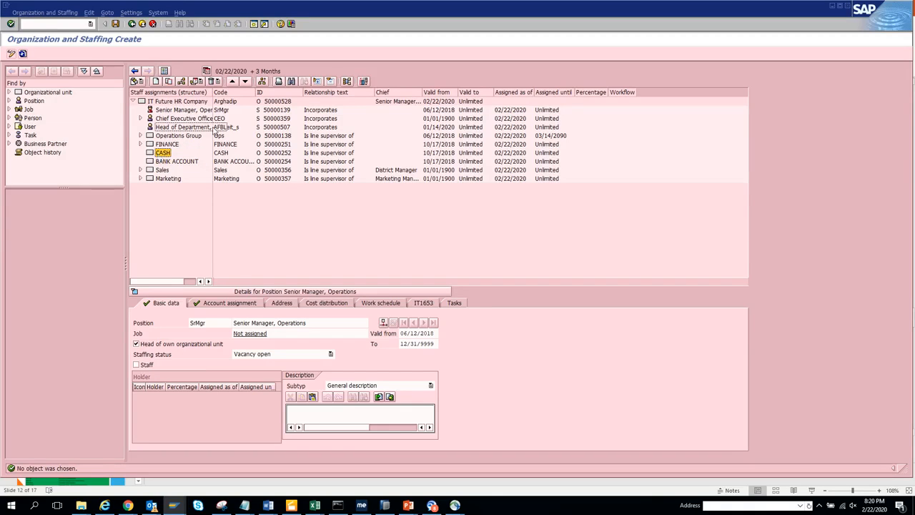
left_click(181, 81)
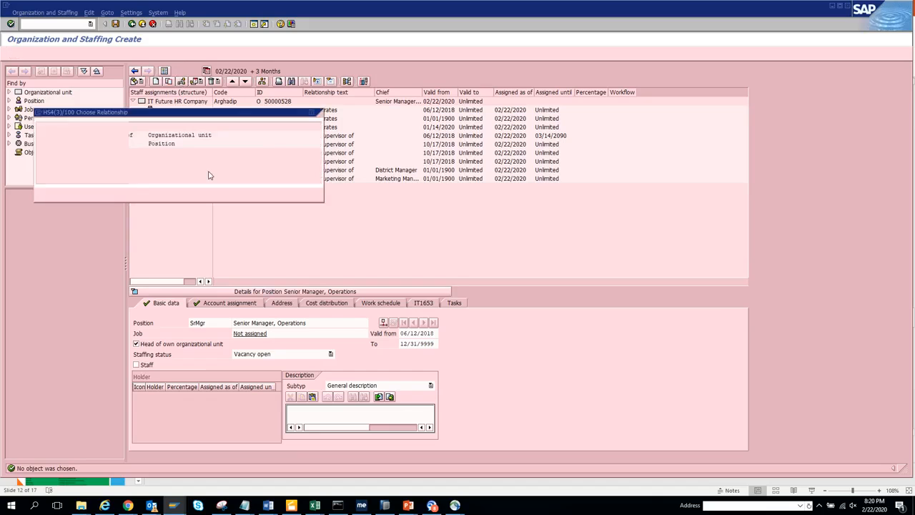
double_click(87, 152)
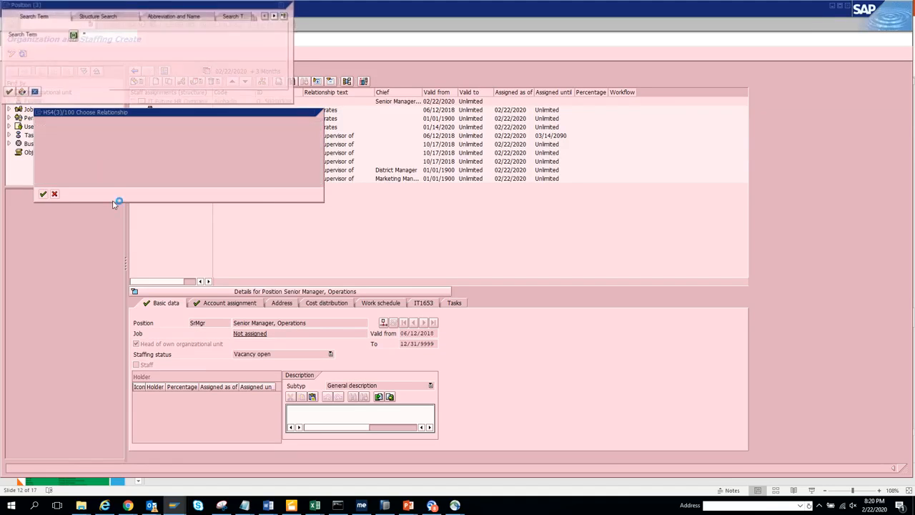
left_click(8, 91)
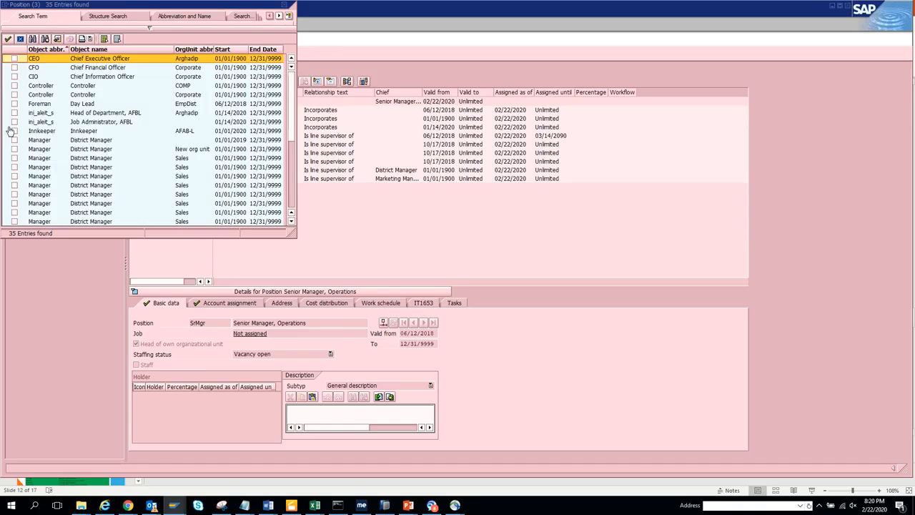
left_click(13, 140)
left_click(8, 39)
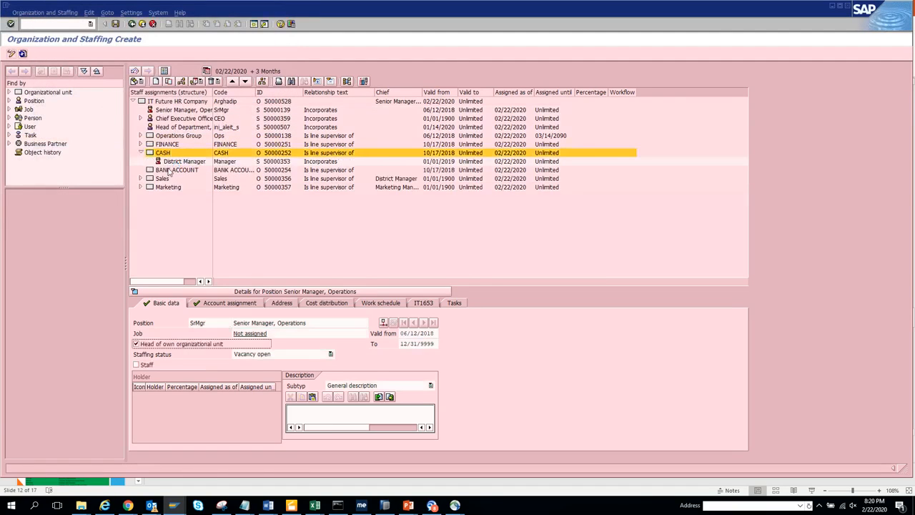
- Assign five consecutive District Manager positions from Sales, starting with the fourth listed, to the BANK ACCOUNT unit with the Incorporates relationship
left_click(152, 171)
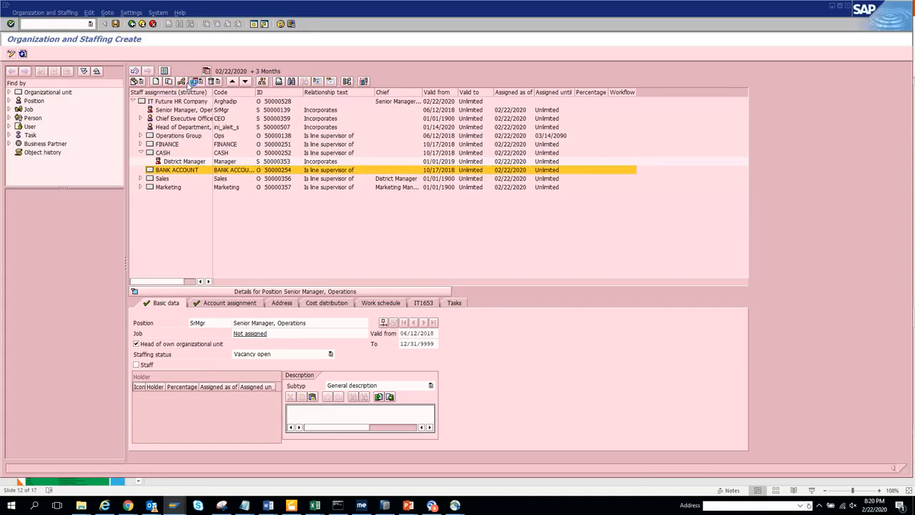
left_click(195, 81)
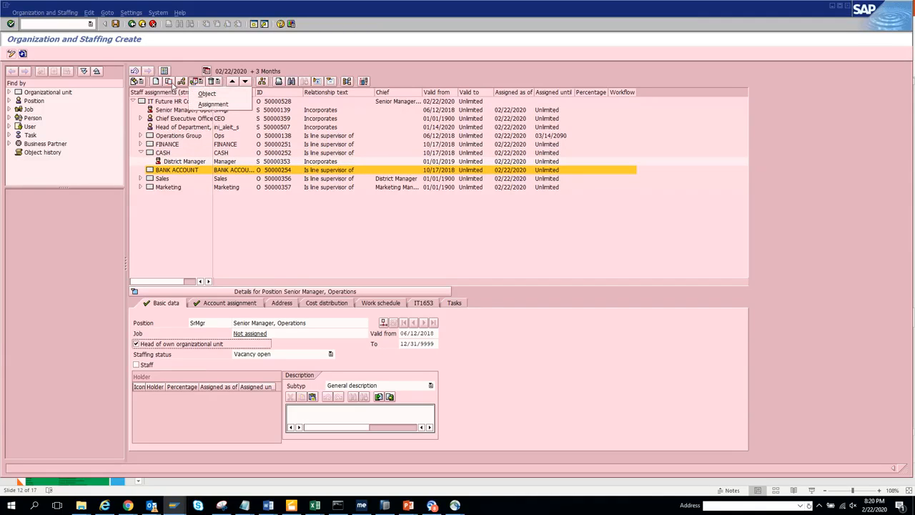
left_click(212, 103)
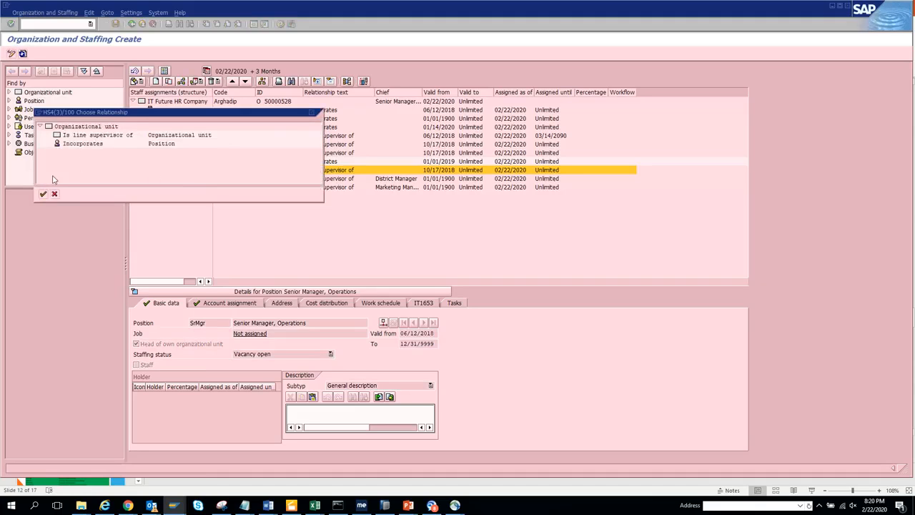
double_click(70, 145)
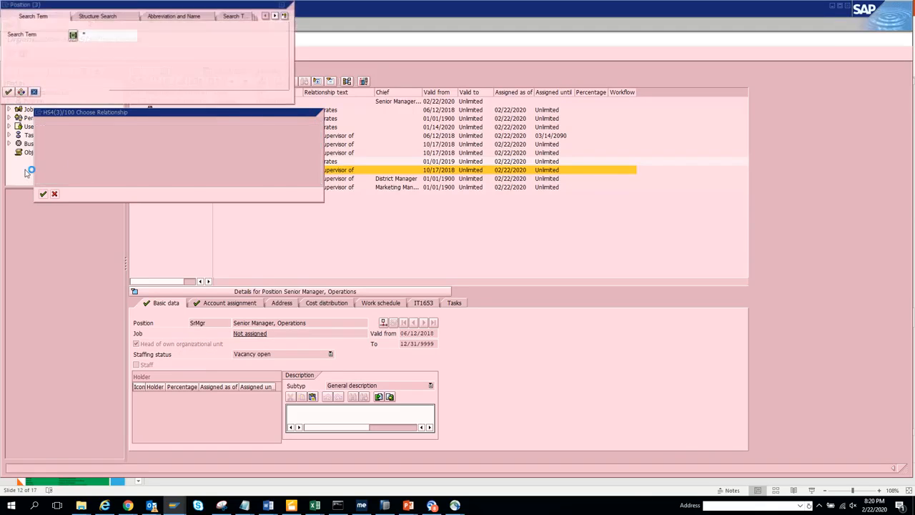
left_click(8, 92)
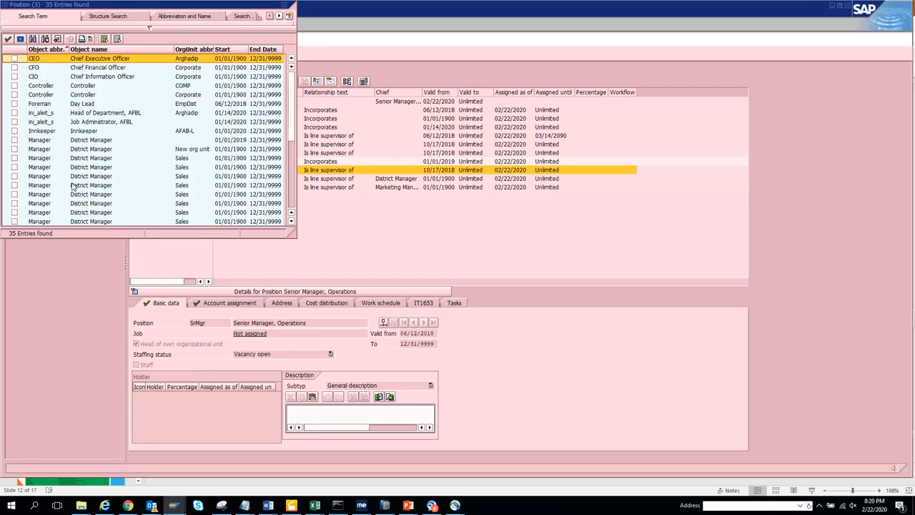
left_click(74, 185)
left_click(14, 185)
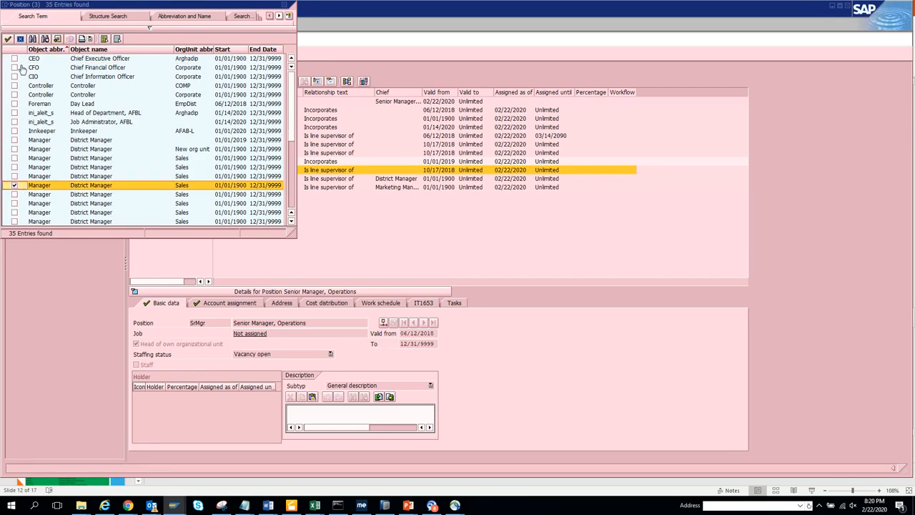
left_click(14, 193)
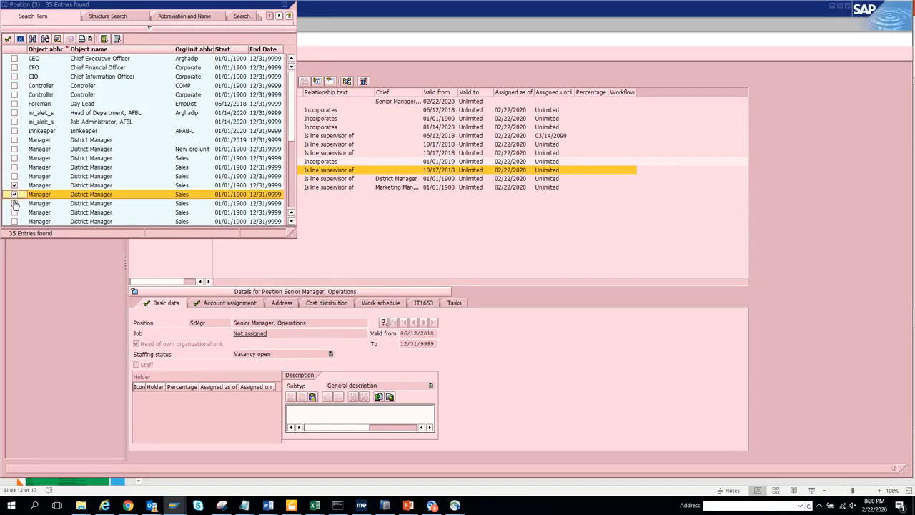
left_click(14, 203)
left_click(14, 212)
left_click(14, 222)
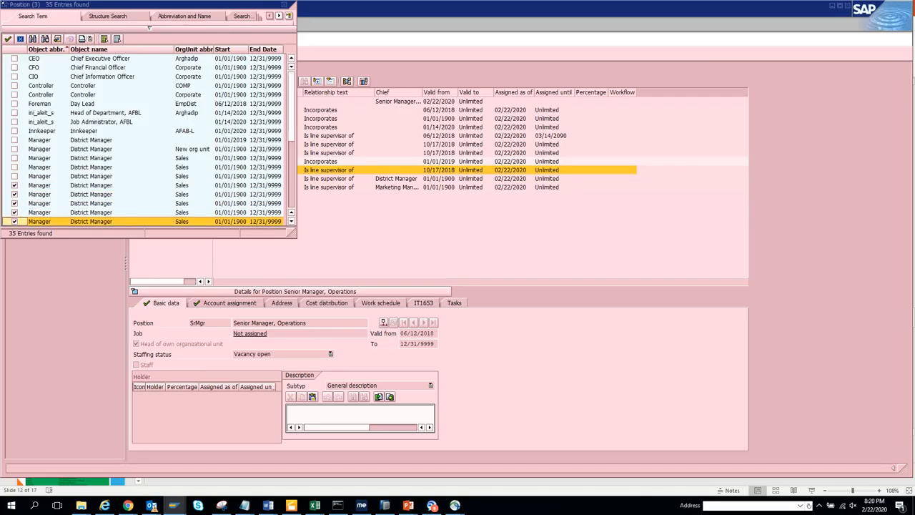
left_click(8, 39)
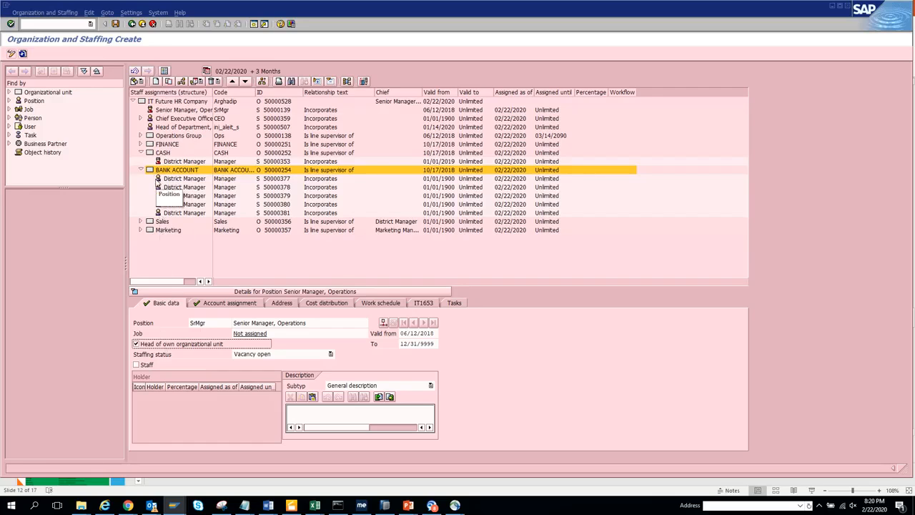
- Make the first District Manager position under BANK ACCOUNT the head of its own organizational unit and save
left_click(159, 179)
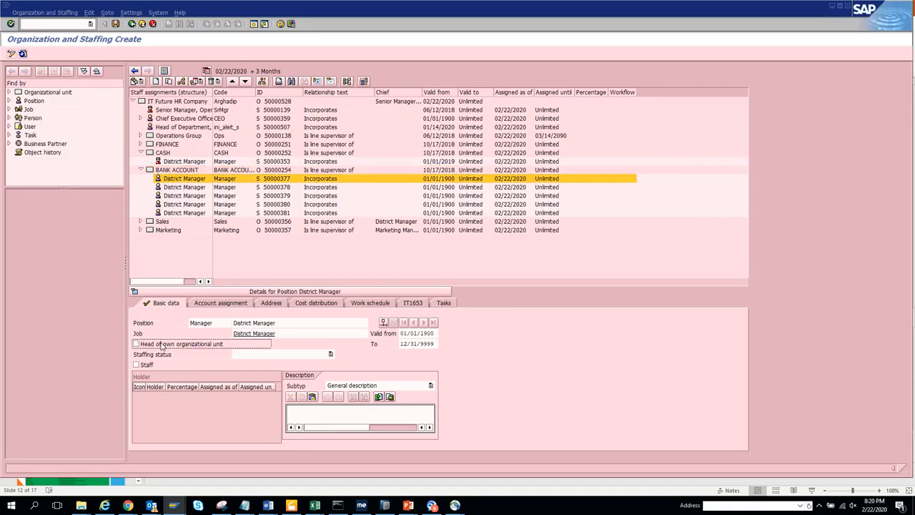
left_click(115, 24)
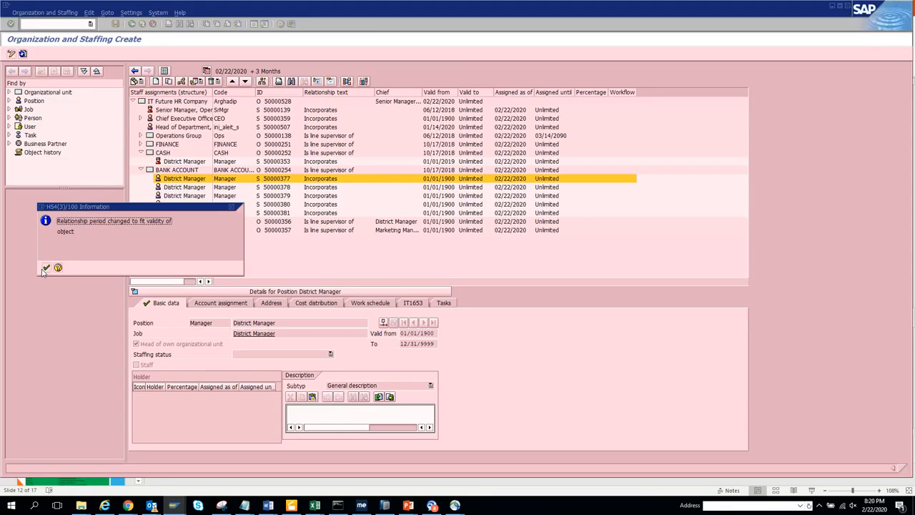
left_click(45, 268)
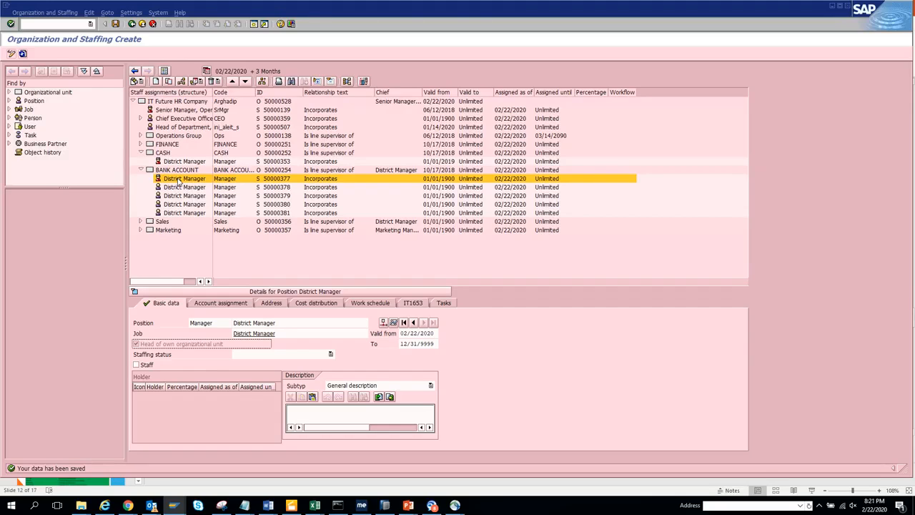
- Review the account assignment, address, cost distribution, work schedule, IT1653 and tasks of the head District Manager position under BANK ACCOUNT
left_click(242, 303)
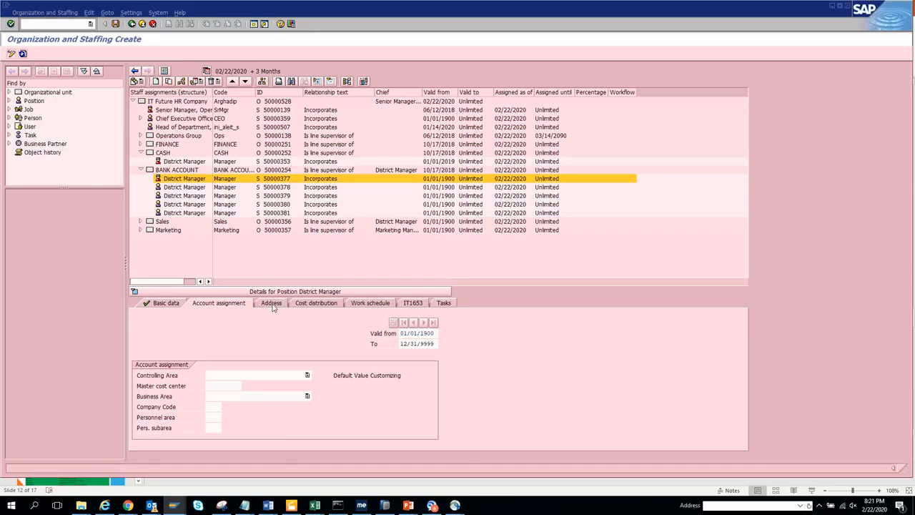
left_click(272, 305)
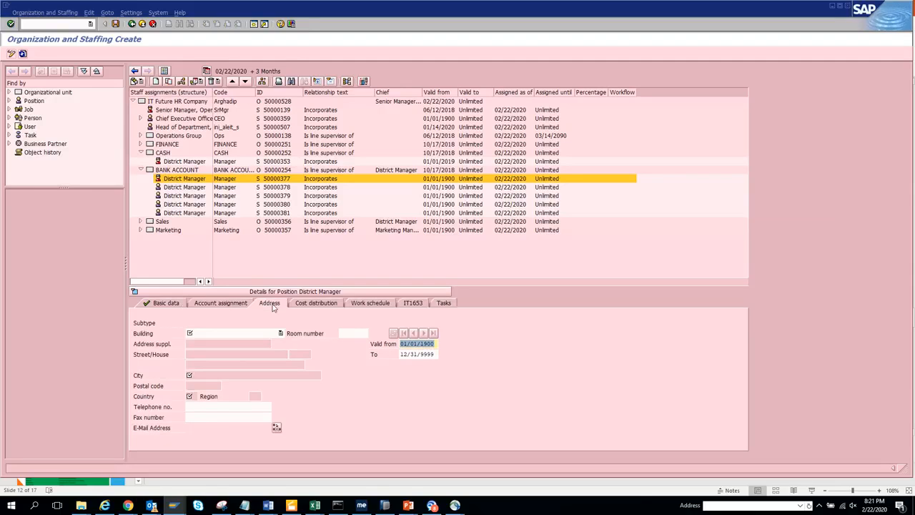
left_click(307, 303)
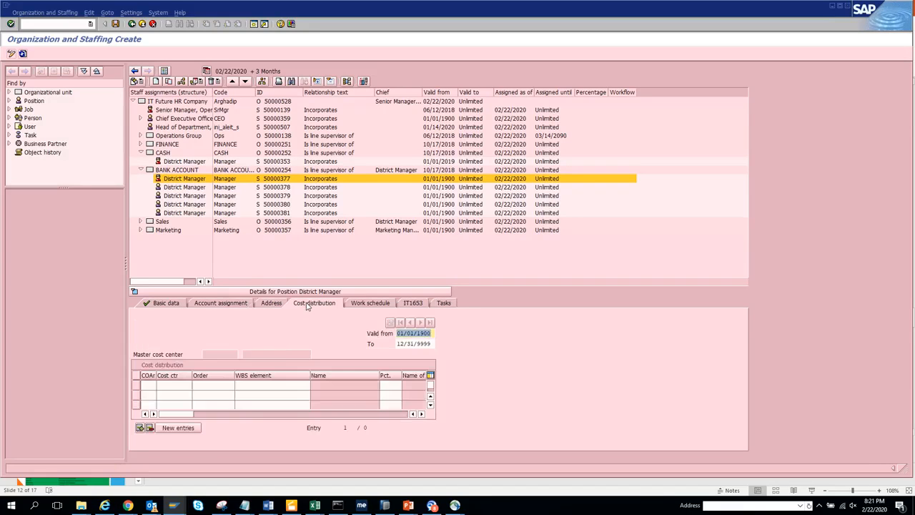
left_click(361, 303)
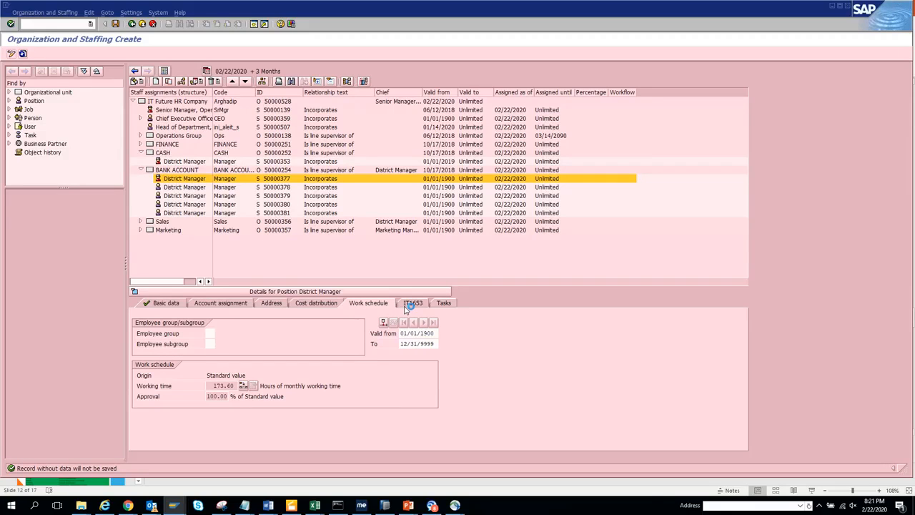
left_click(405, 306)
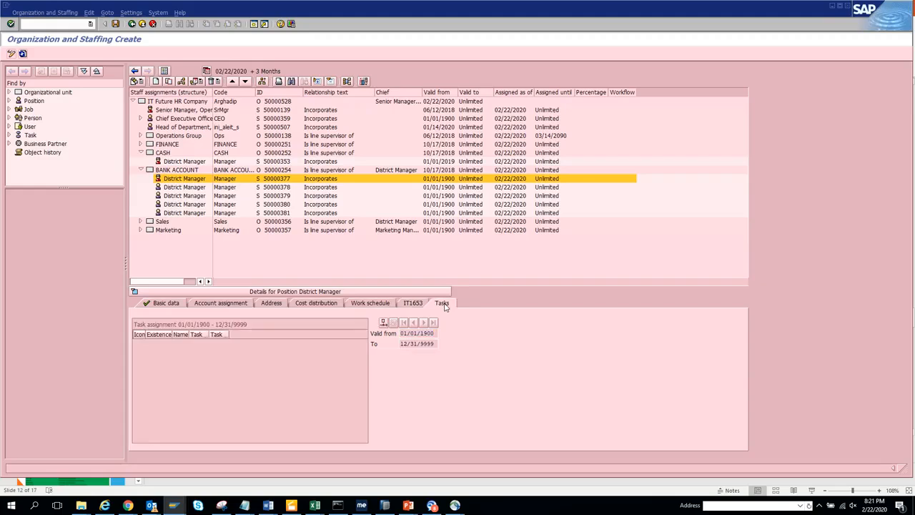
left_click(443, 303)
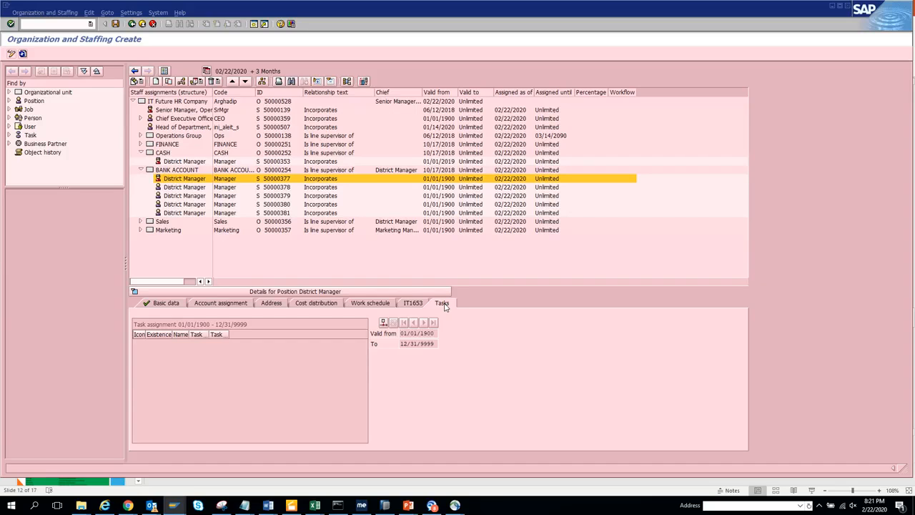
- Open a new session, start the PFAC rule maintenance transaction and display standard rule 157
left_click(254, 23)
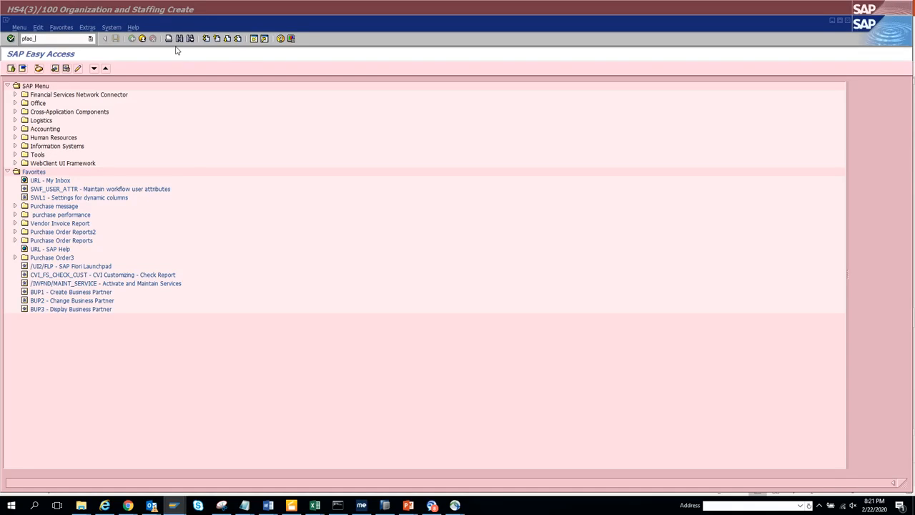
key("Return")
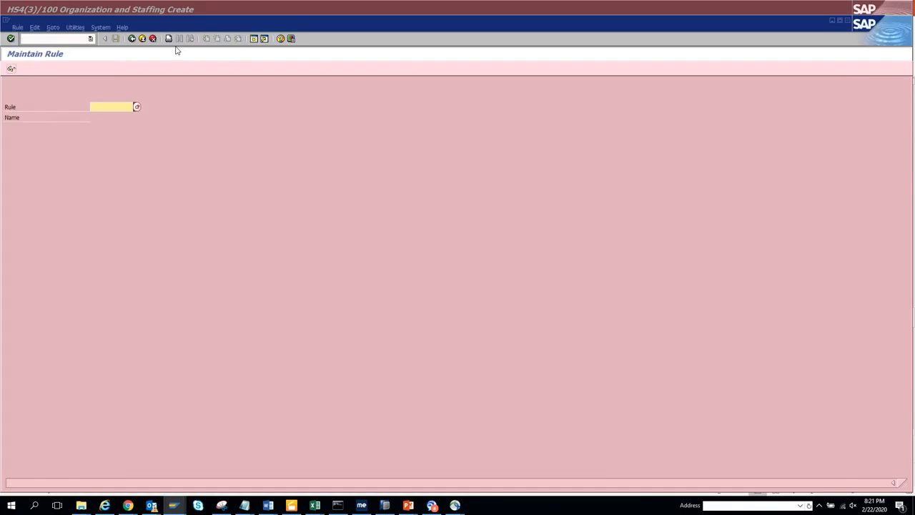
type("157")
left_click(13, 69)
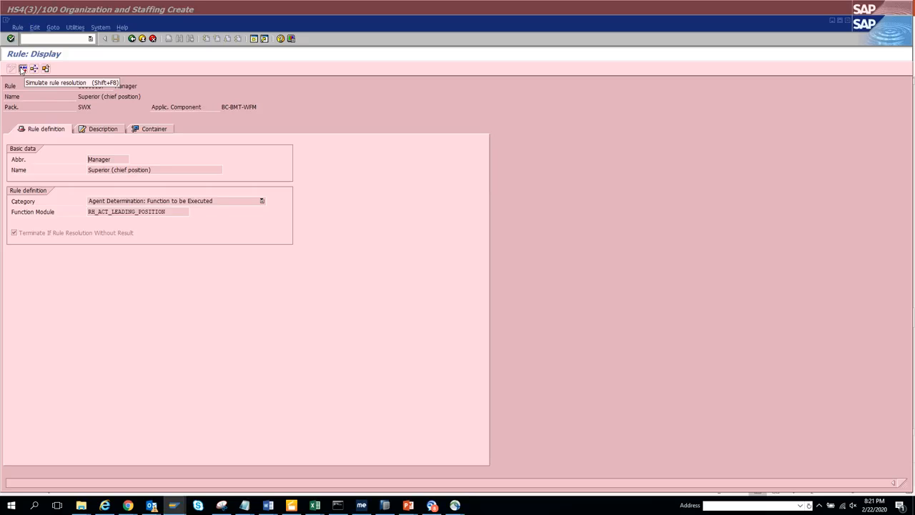
left_click_drag(78, 95, 142, 95)
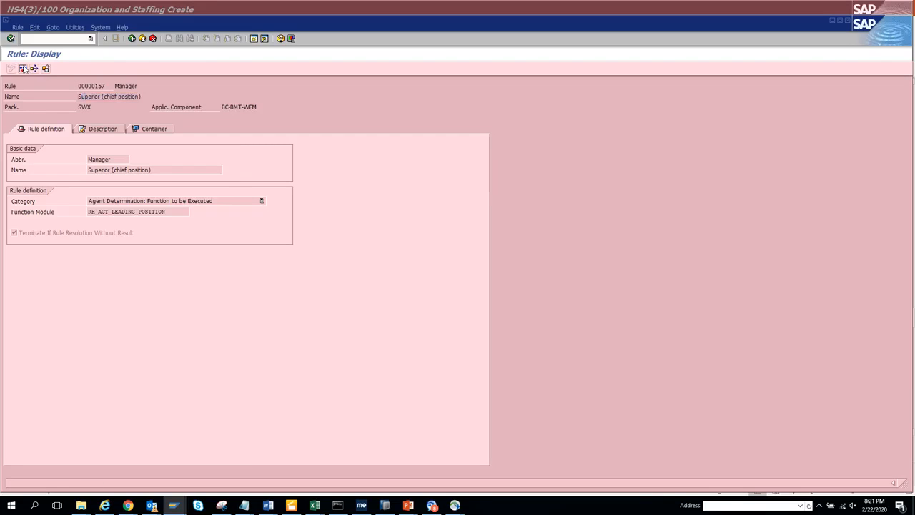
- Open the rule resolution simulation for rule 157 and place its window over the IT Future HR Company staff assignments structure
left_click(23, 68)
left_click_drag(125, 166, 463, 87)
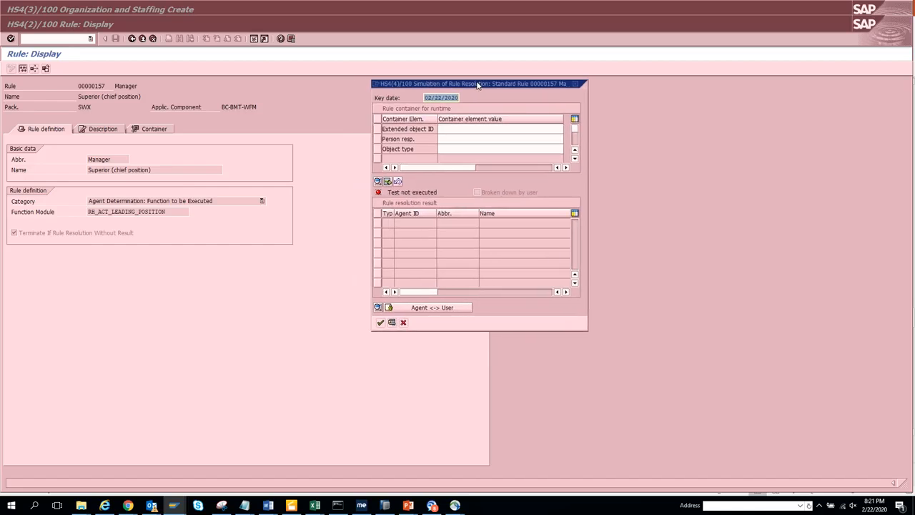
key("alt+Tab")
key("alt+Tab")
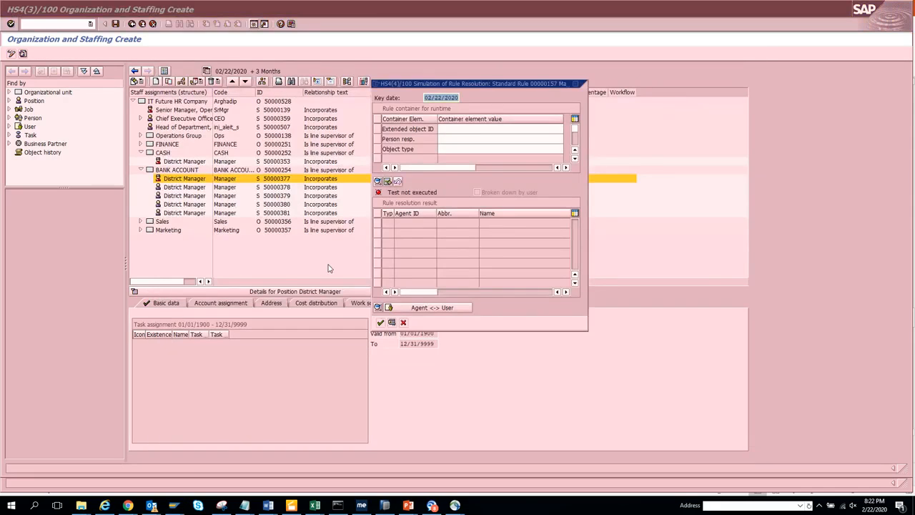
- Simulate the rule resolution for extended object ID 50000381 with object type S
left_click(472, 130)
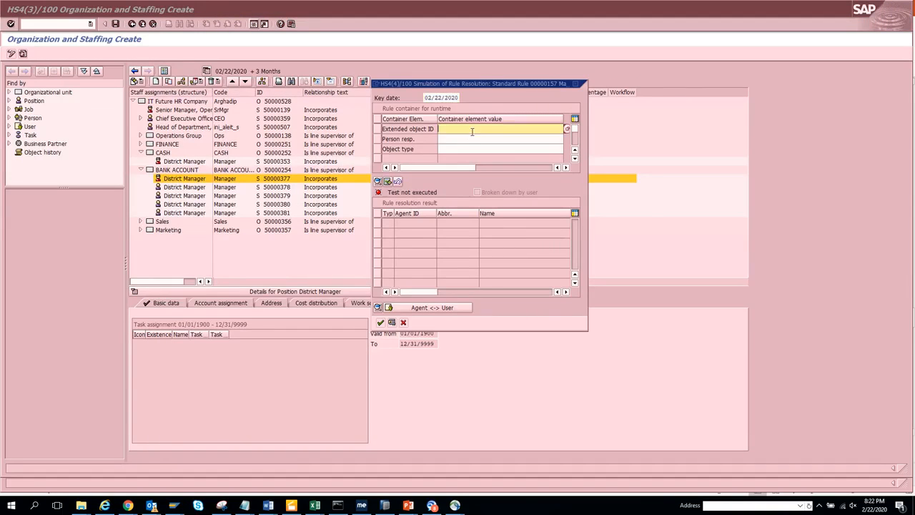
type("50000")
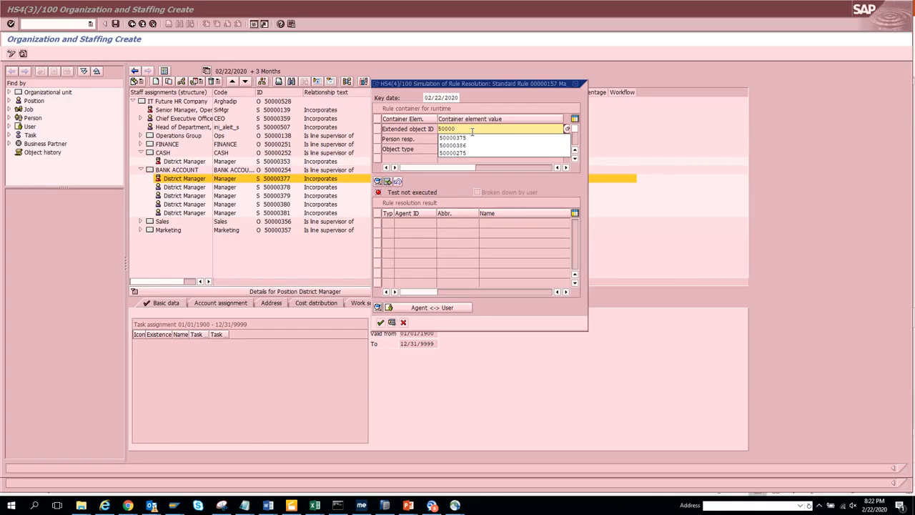
type("381")
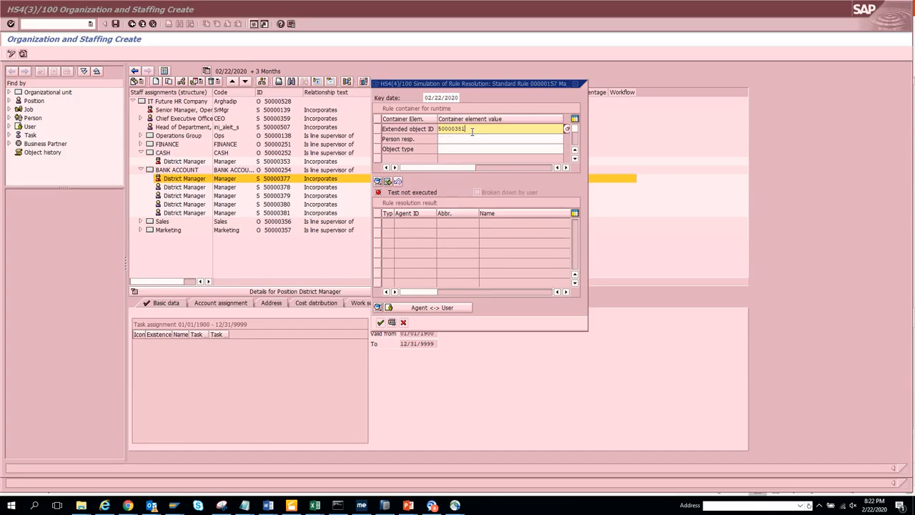
key("Tab")
type("S")
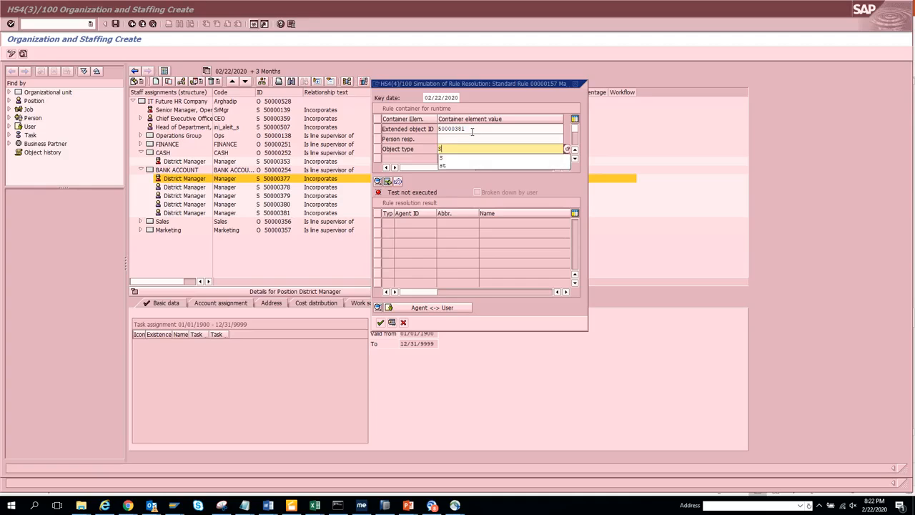
key("Return")
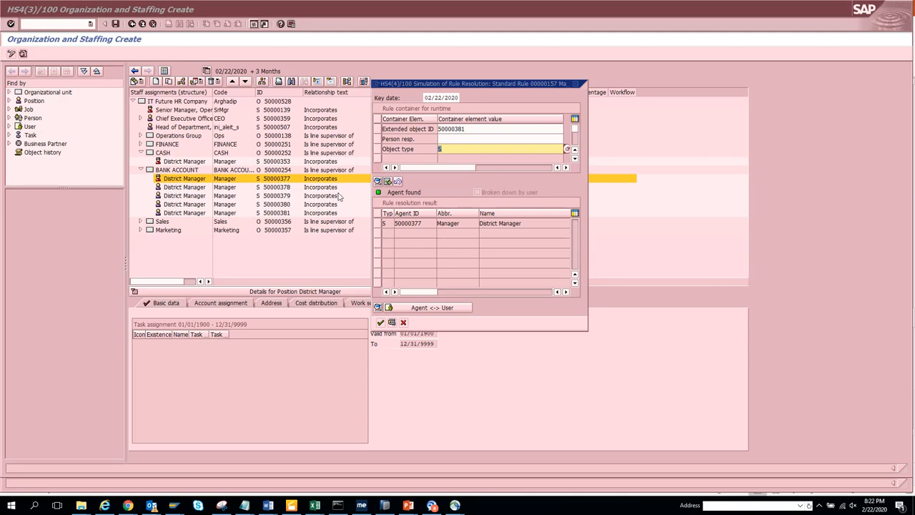
- Copy the resolved agent ID 50000377 into the extended object ID and simulate the rule resolution again
left_click(407, 223)
key("ctrl+c")
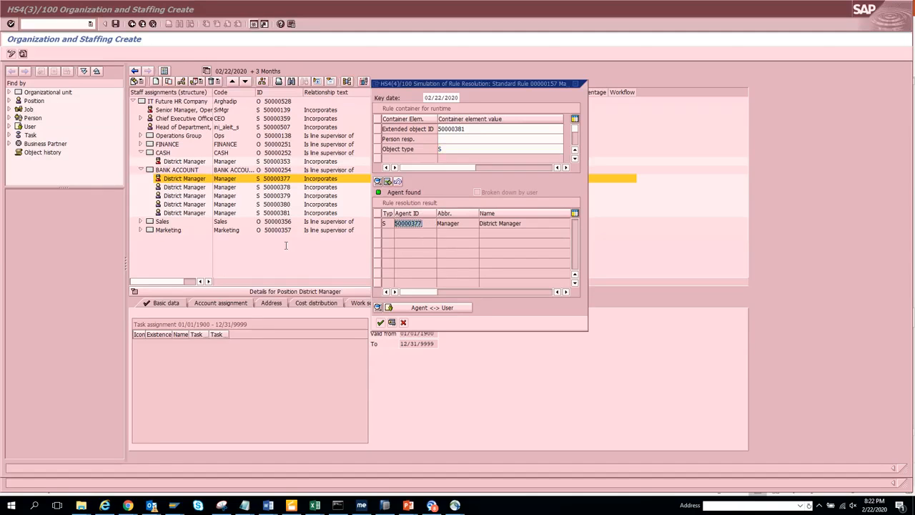
left_click(285, 245)
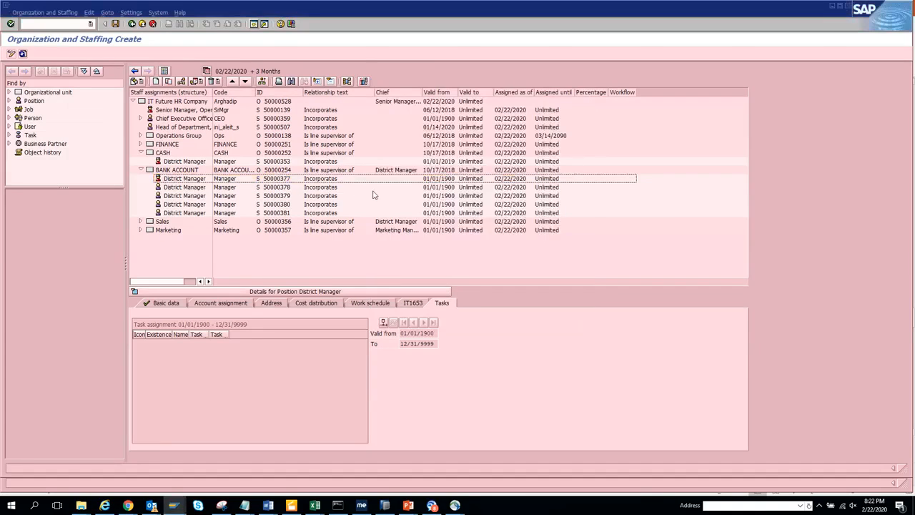
key("alt+Tab")
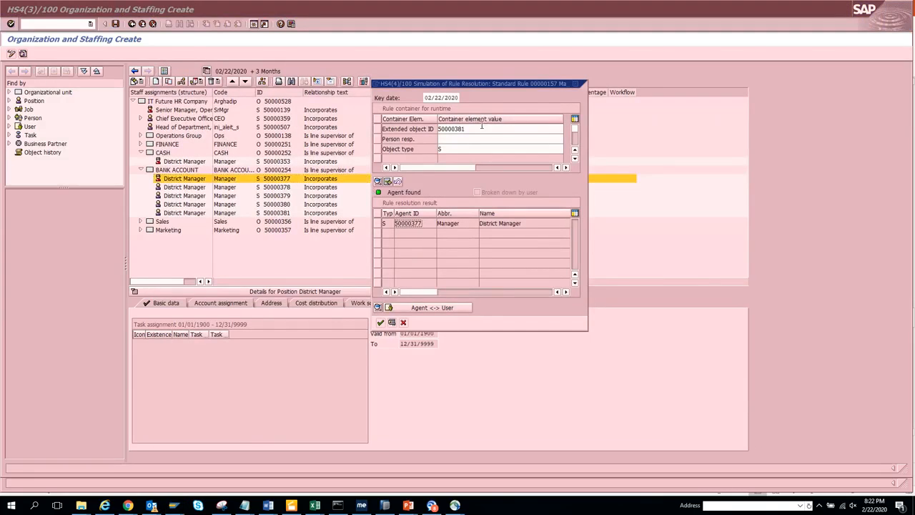
left_click_drag(482, 126, 356, 127)
key("ctrl+v")
key("Return")
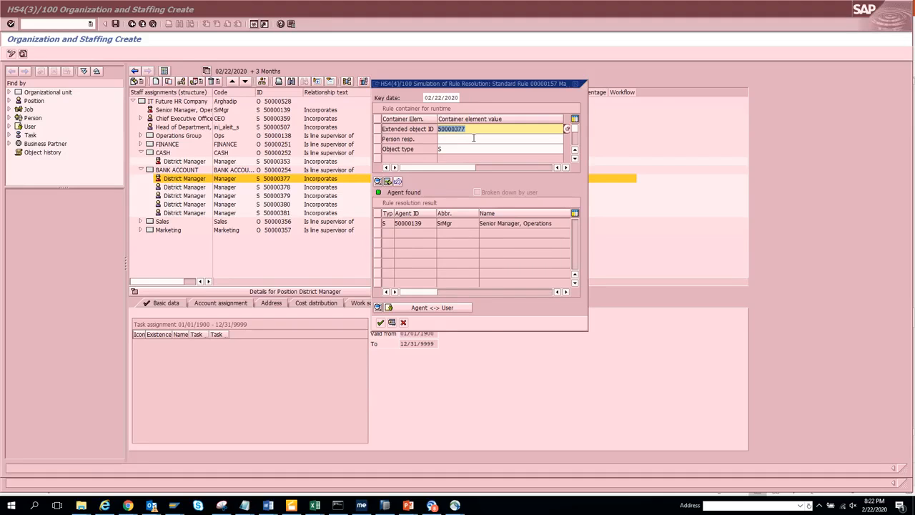
- Simulate the rule resolution for the District Manager position under CASH, extended object ID 50000353
left_click_drag(466, 129, 456, 129)
key("BackSpace")
type("56")
double_click(463, 128)
left_click(469, 128)
- Expand Marketing in the staff assignments structure and simulate the rule resolution for its Project Manager position, extended object ID 50000387
key("Escape")
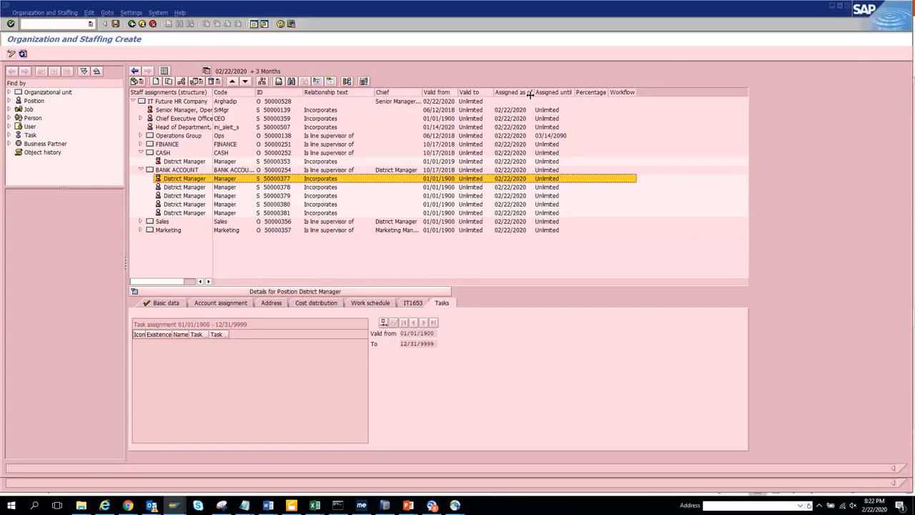
left_click(140, 230)
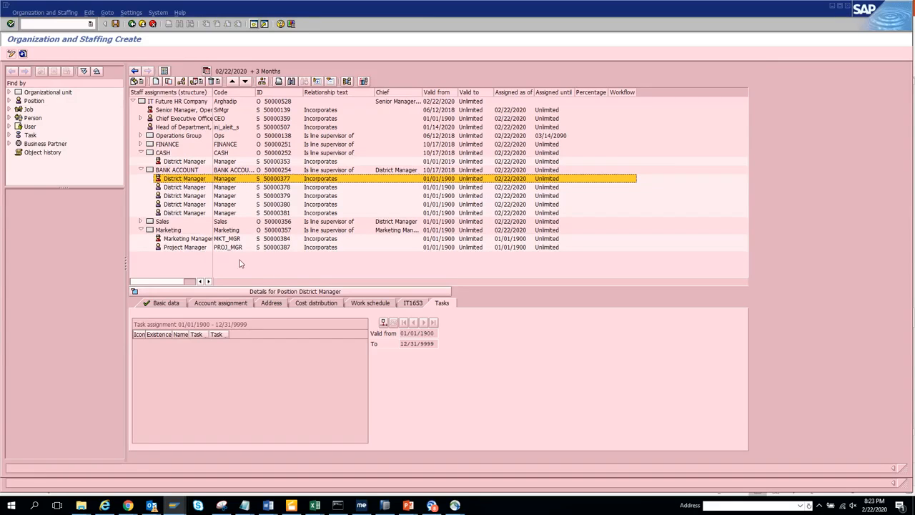
key("alt+Tab")
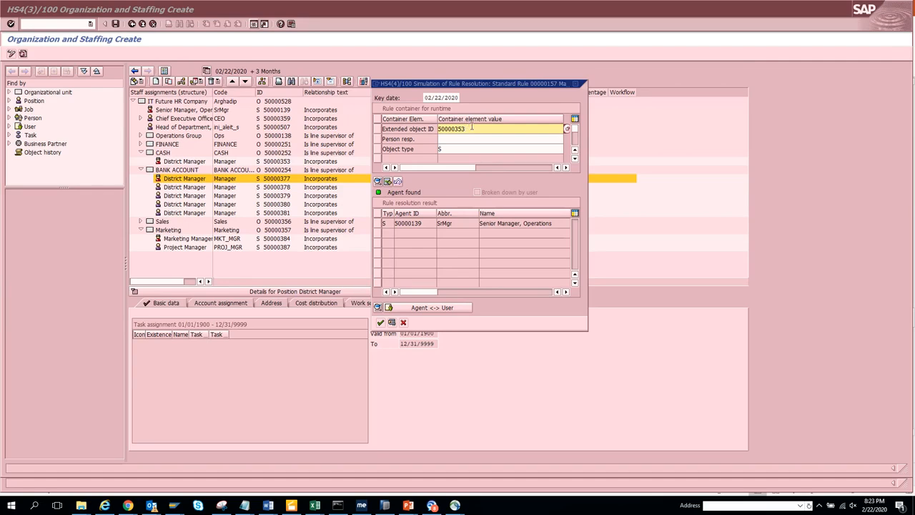
left_click_drag(464, 128, 458, 129)
type("87")
key("Return")
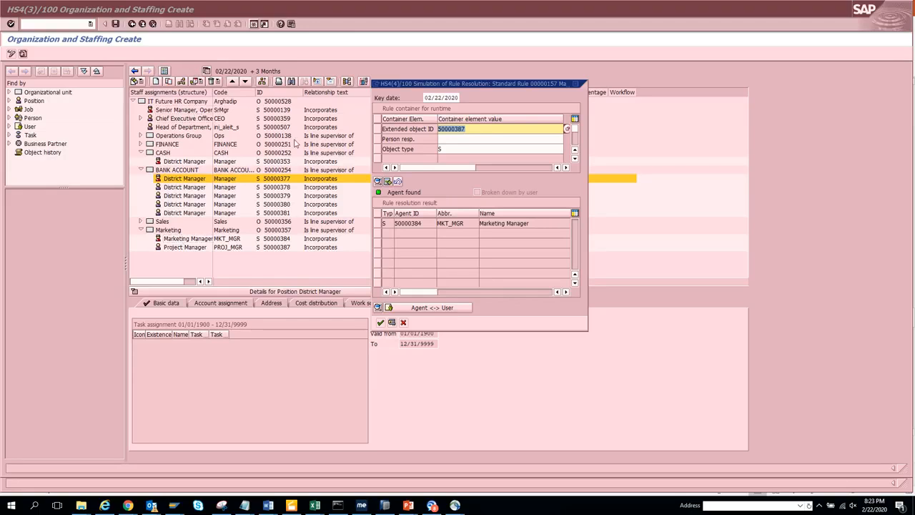
- Reuse the resolved Marketing Manager ID 50000384 as the extended object ID and simulate the rule resolution again
double_click(424, 225)
key("ctrl+c")
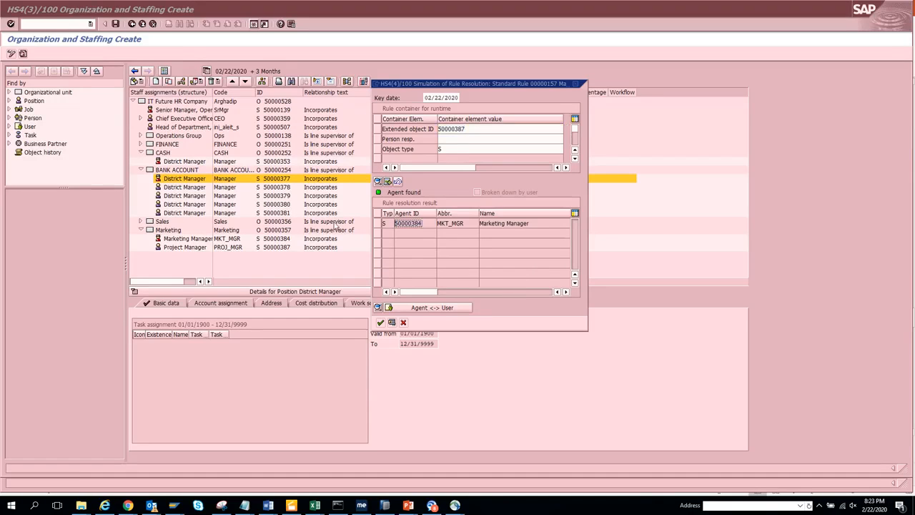
left_click(501, 129)
key("ctrl+a")
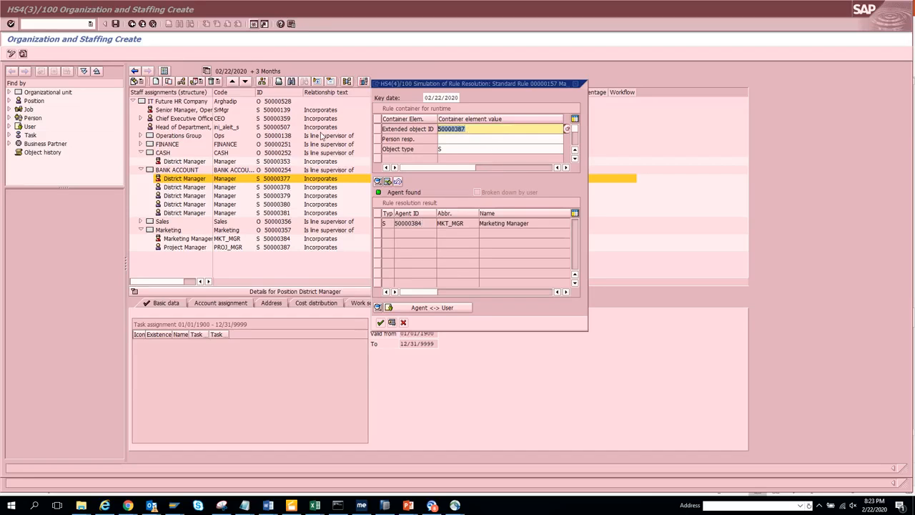
key("ctrl+v")
key("Return")
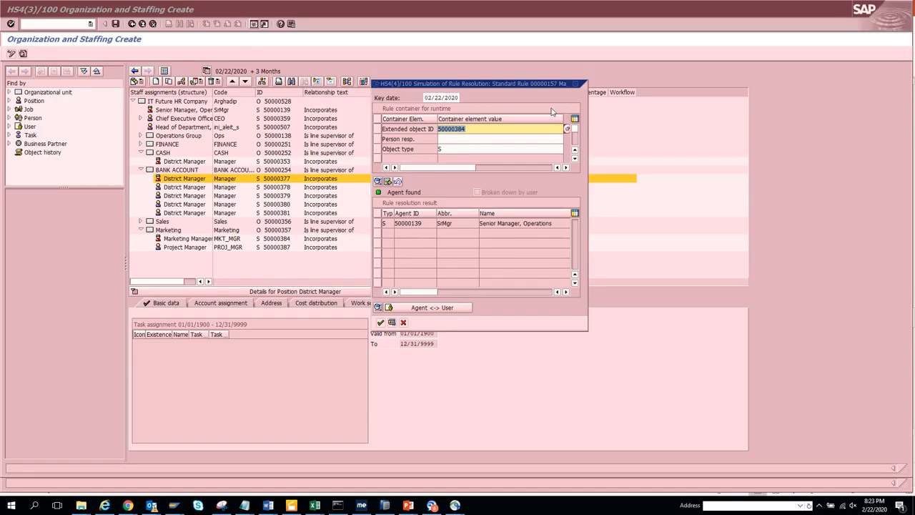
- Expand Sales, FINANCE and Operations Group in the staff assignments structure
key("Escape")
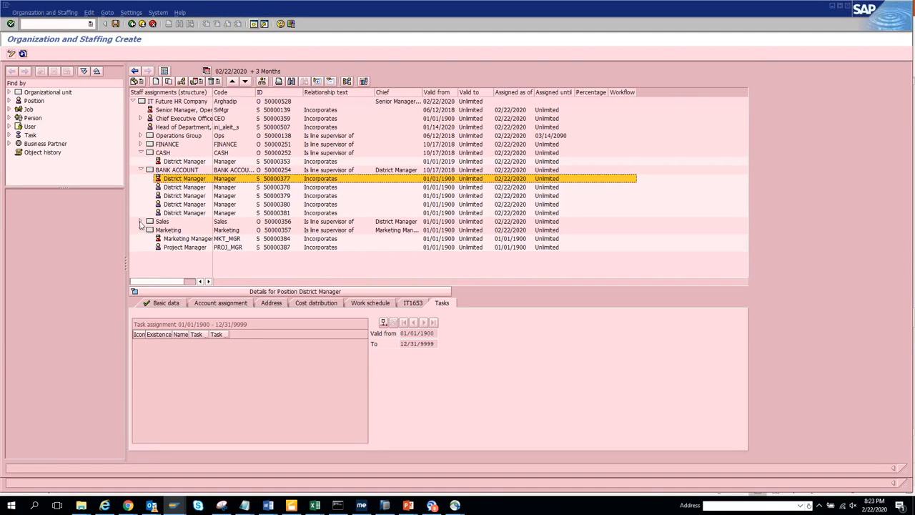
left_click(141, 222)
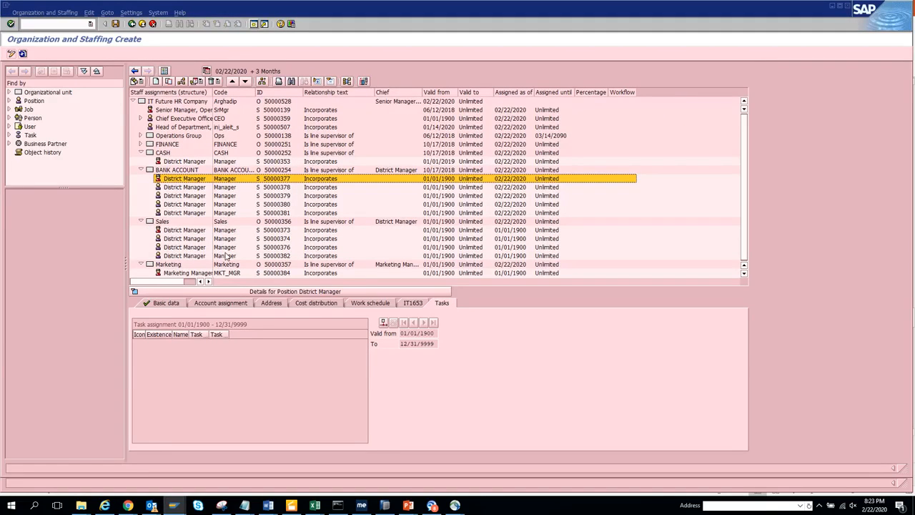
left_click(141, 145)
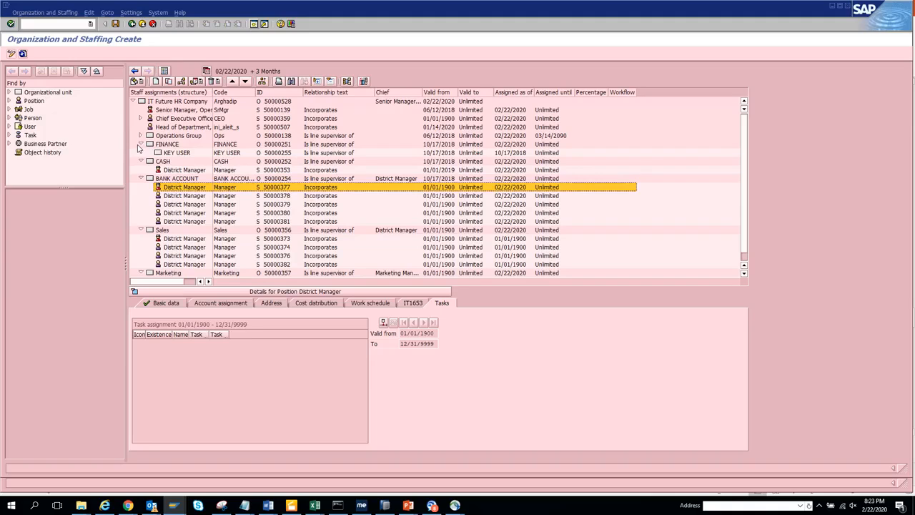
left_click(141, 136)
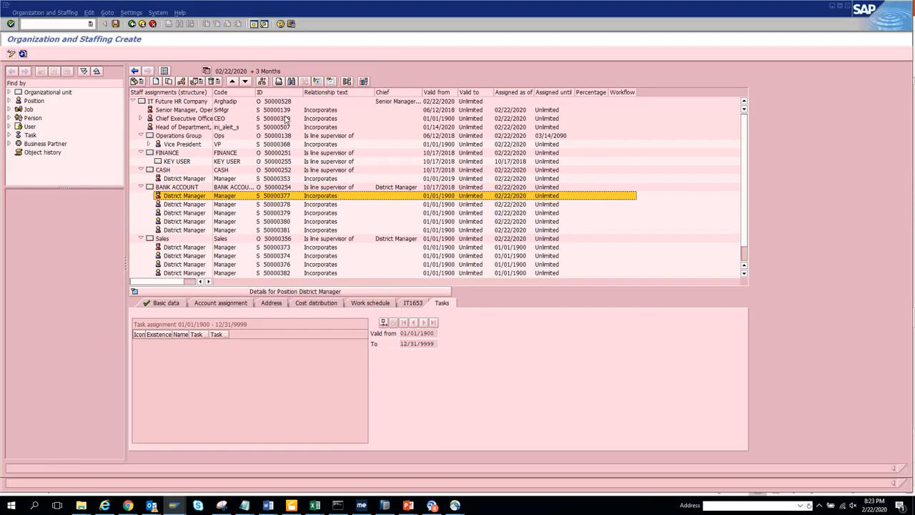
- Simulate the rule resolution for the Vice President position, extended object ID 50000368, and select the resolved agent ID
key("alt+Tab")
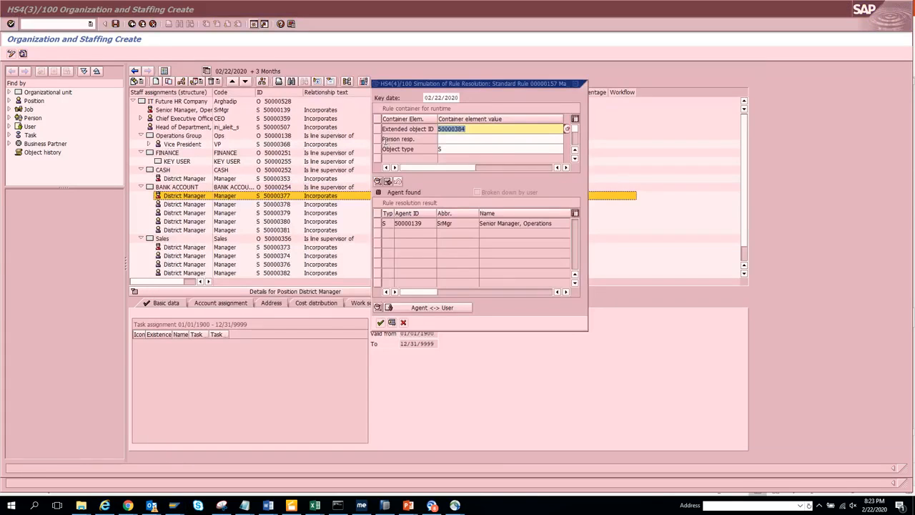
left_click_drag(457, 129, 498, 129)
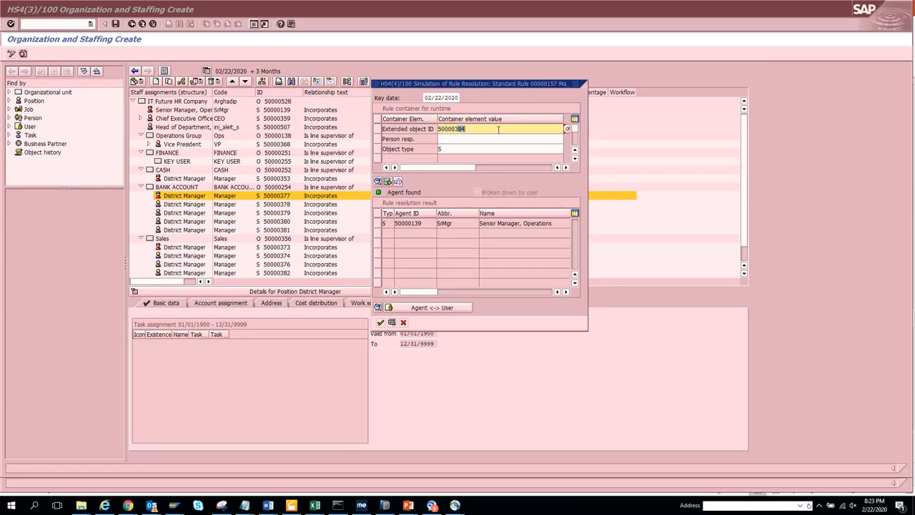
type("68")
double_click(499, 130)
left_click_drag(428, 220, 332, 227)
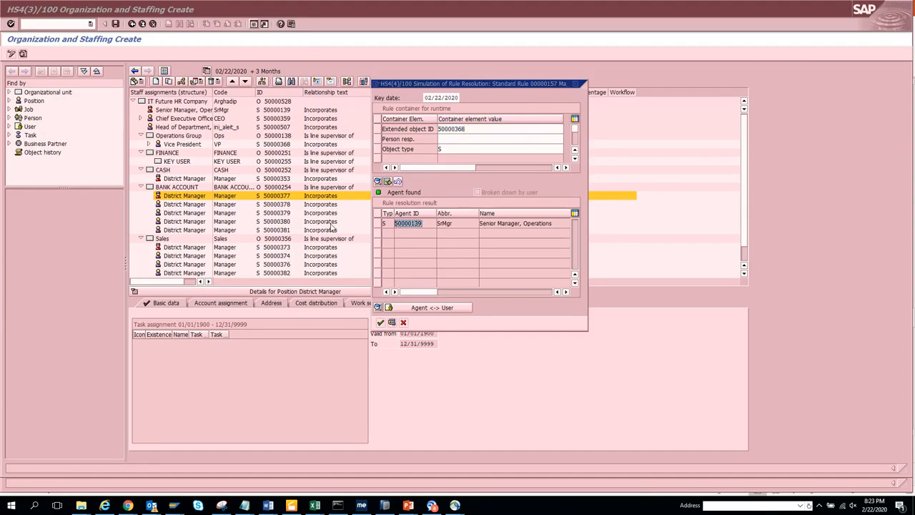
- Close the rule simulation and display the basic data of the Senior Manager, Operations position
left_click(575, 84)
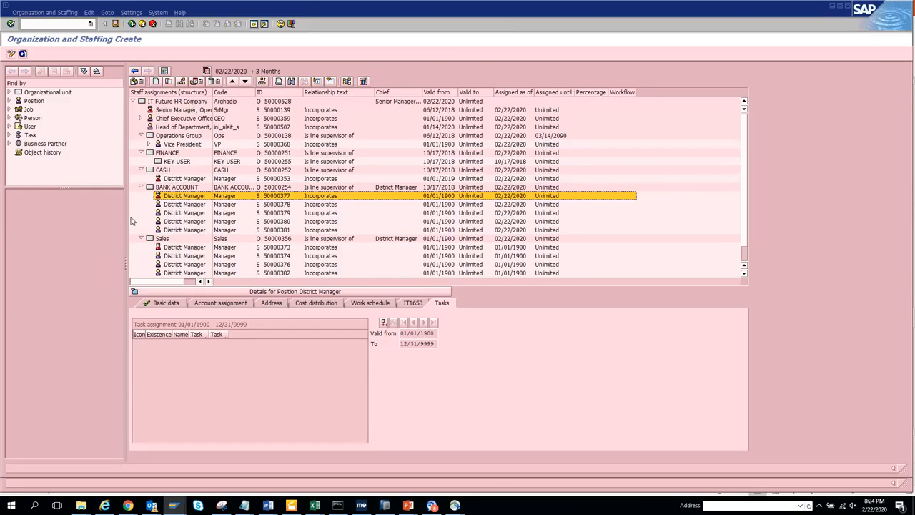
left_click(184, 206)
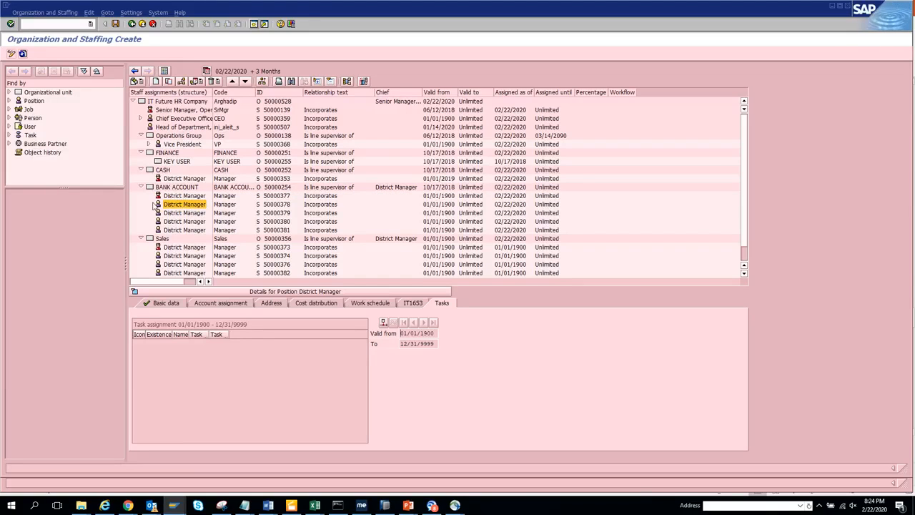
left_click(158, 205)
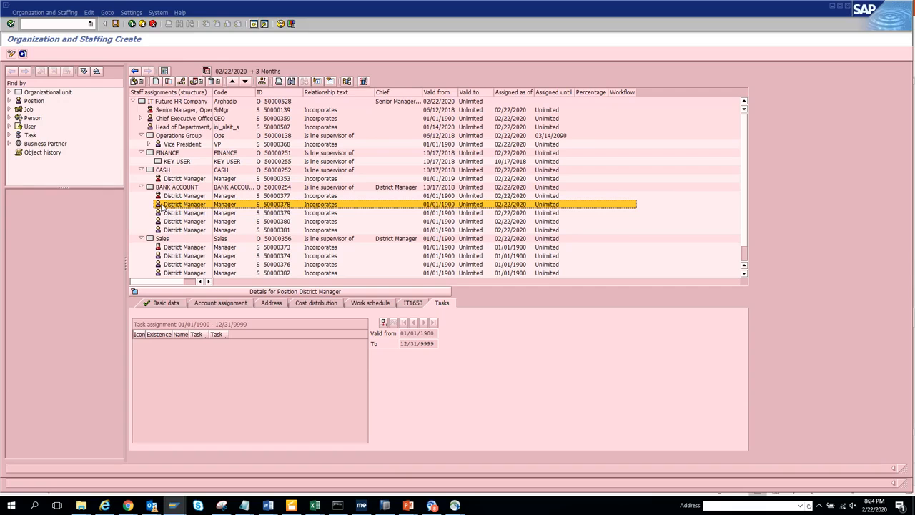
left_click(150, 109)
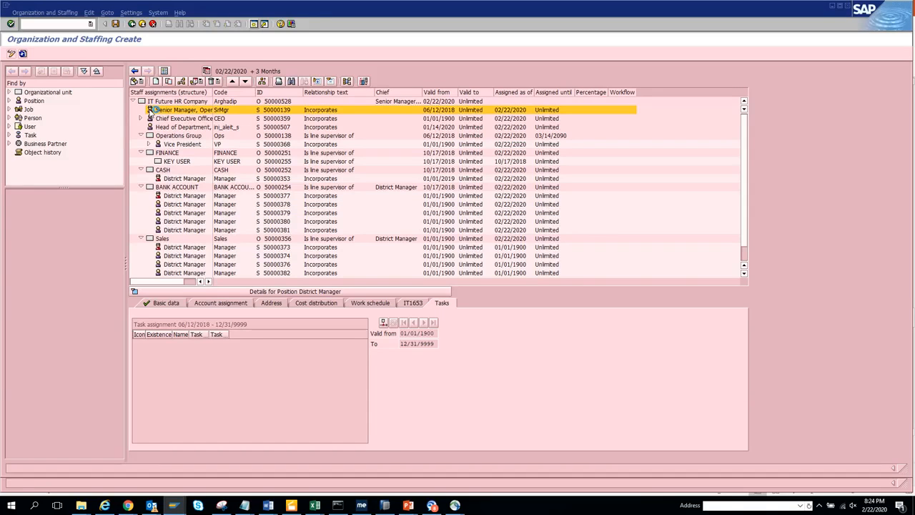
left_click(161, 304)
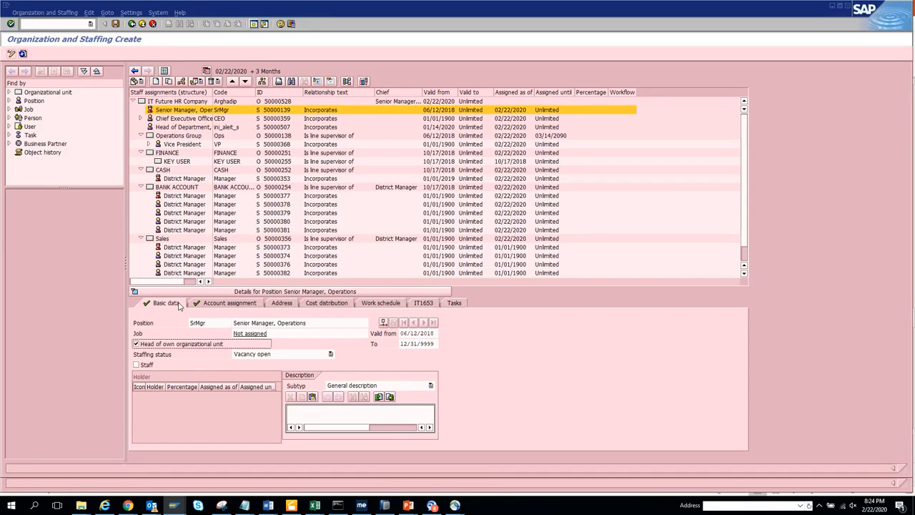
- Mark District Manager position 50000378 under BANK ACCOUNT as head of its own organizational unit and save
left_click(160, 205)
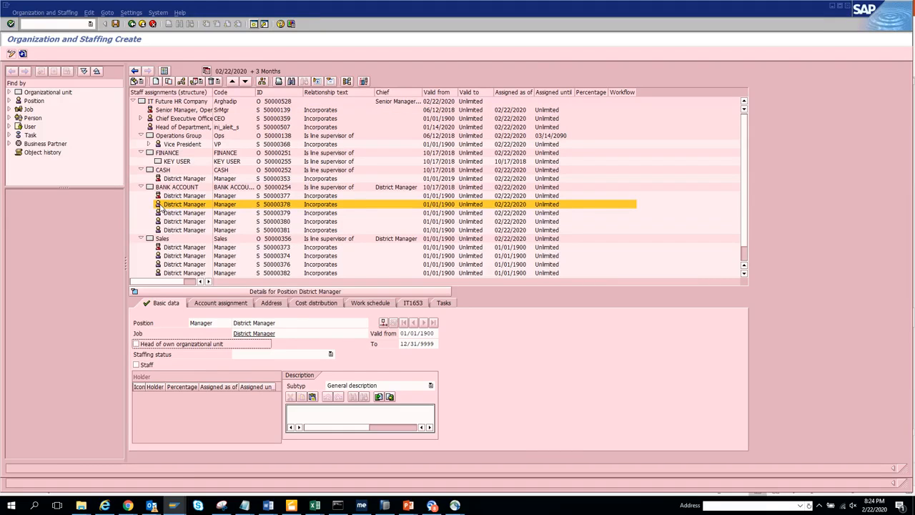
left_click(216, 344)
left_click(117, 25)
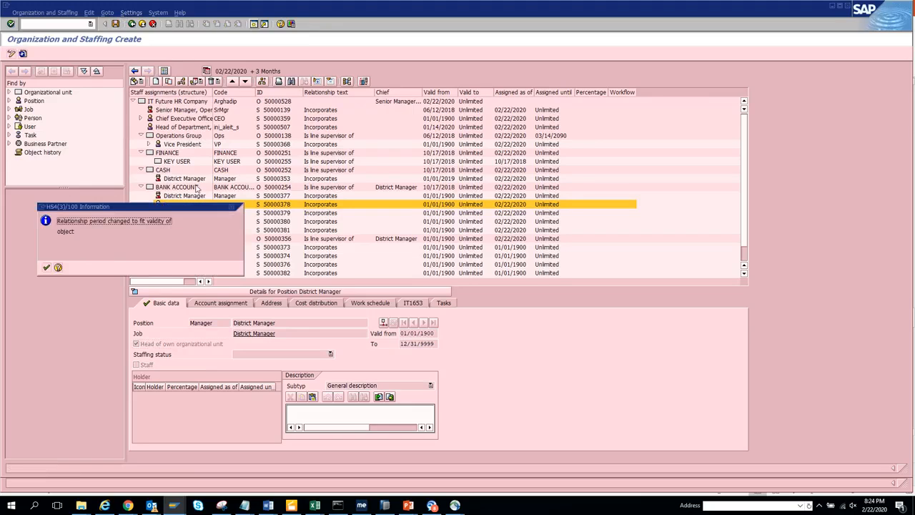
left_click(45, 268)
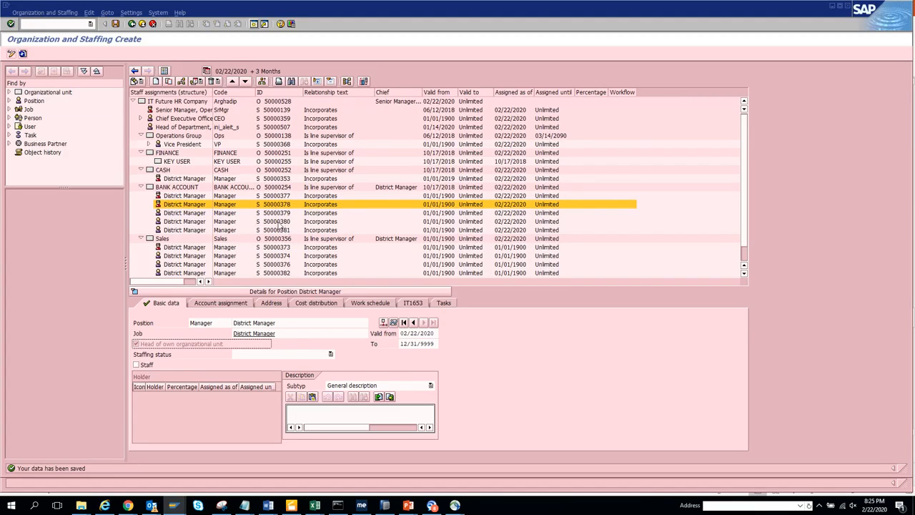
- Start a new simulation of rule 157 and set the extended object ID to 50000377
key("alt+Tab")
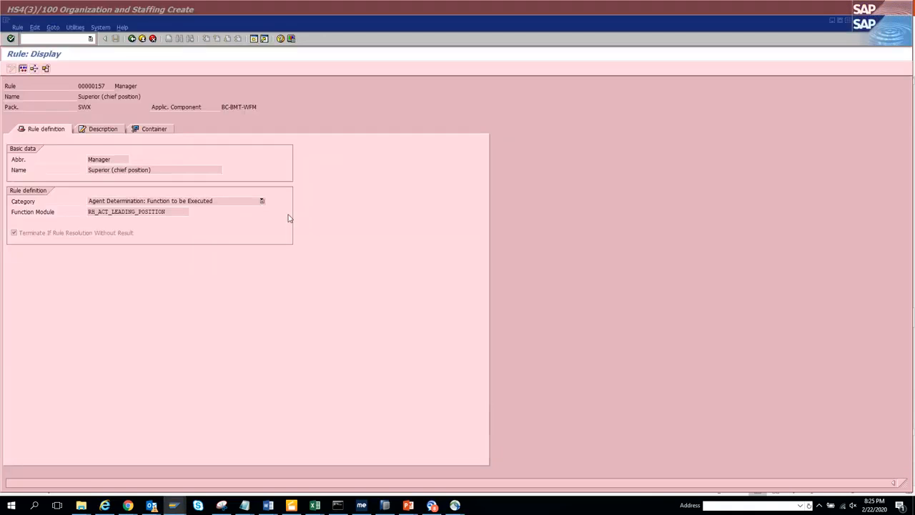
key("alt+Tab")
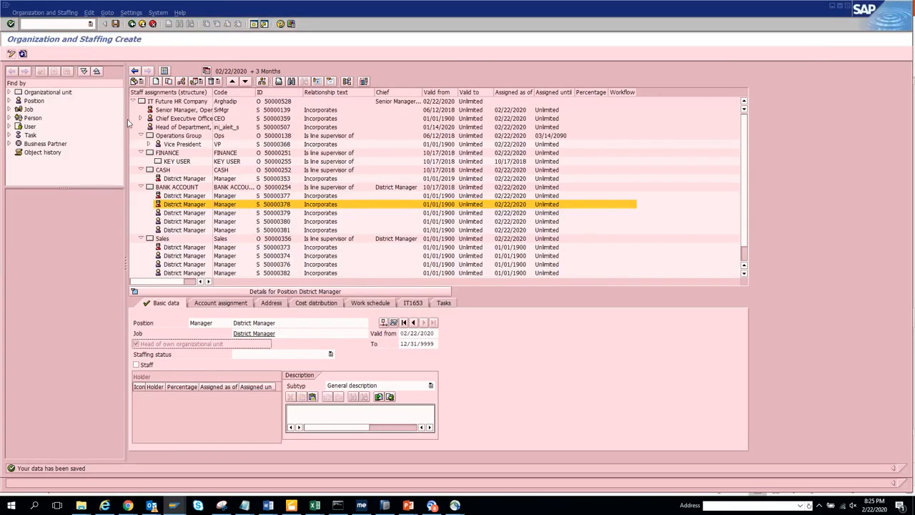
key("alt+Tab")
left_click(23, 68)
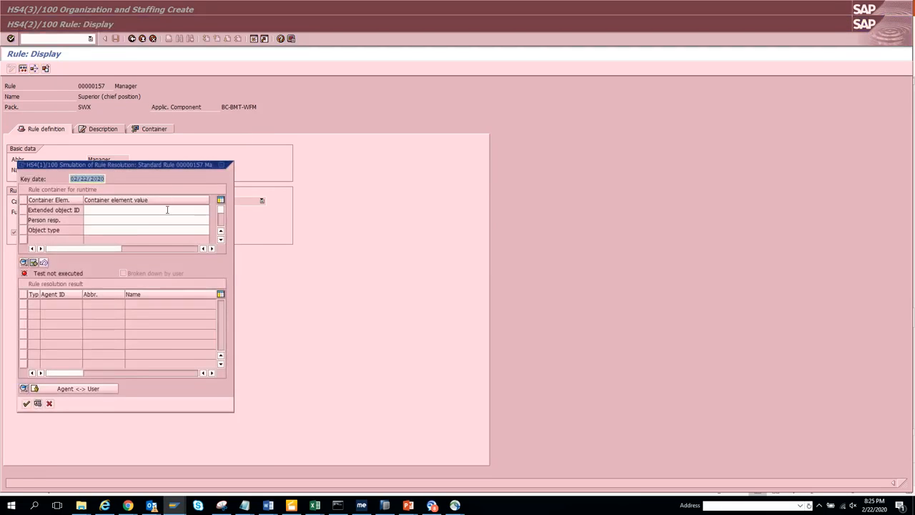
left_click(170, 209)
left_click(170, 209)
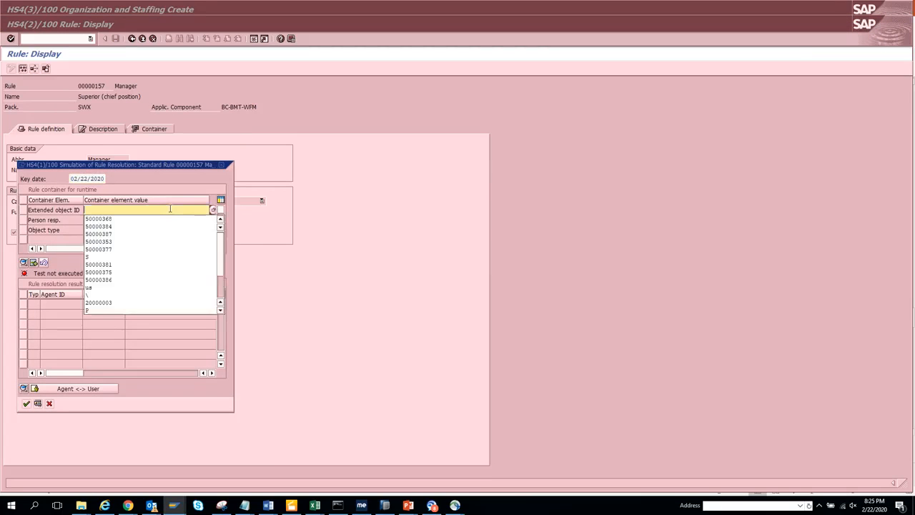
left_click(151, 249)
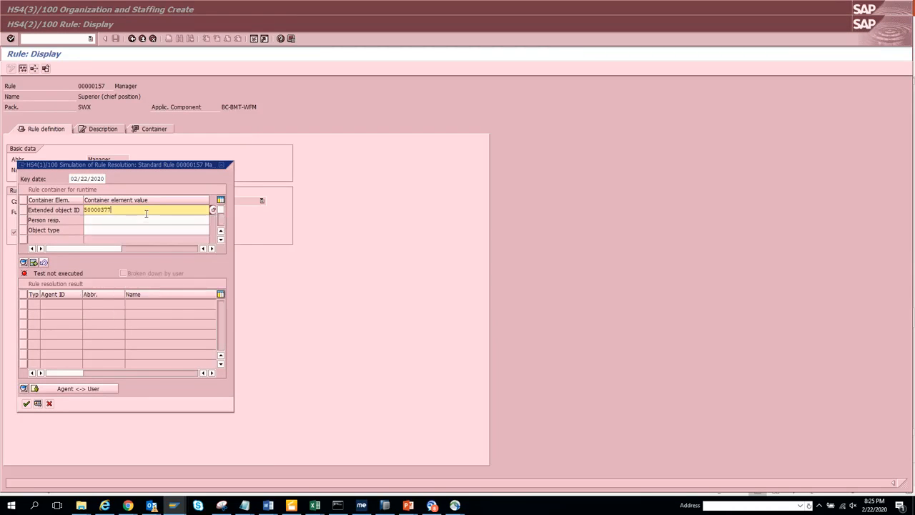
- Set the rule simulation's Extended object ID to 50000379 and its Object type to S
key("BackSpace")
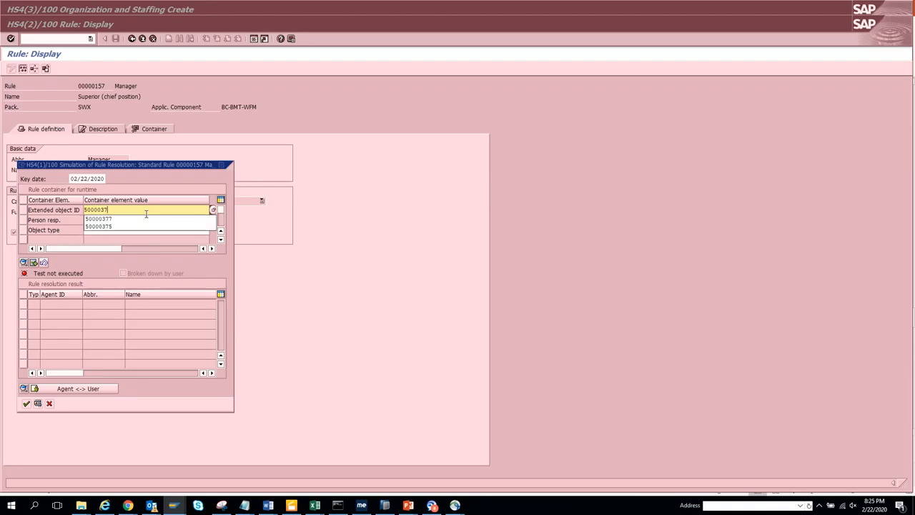
type("9")
key("Tab")
key("Tab")
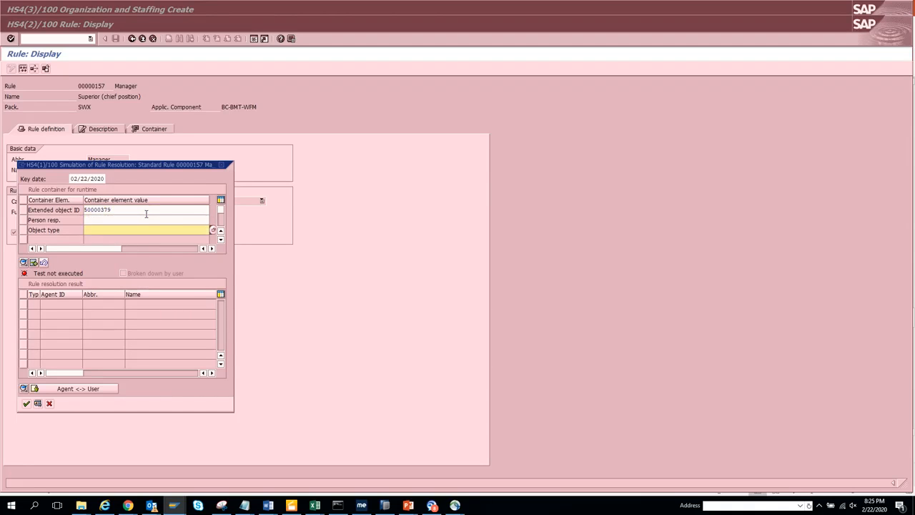
type("s")
key("alt+space")
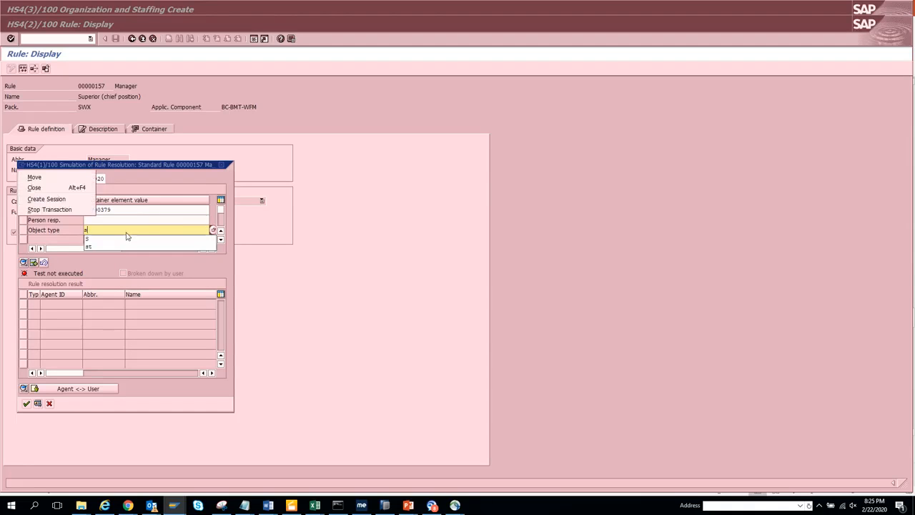
left_click(126, 240)
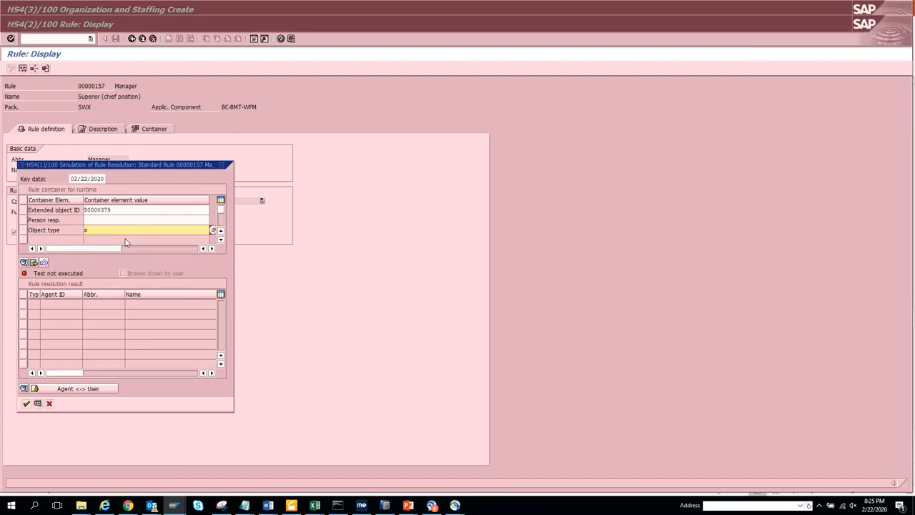
- Run the rule 00000157 simulation beside the organizational structure, compare the resolved agents with the BANK ACCOUNT positions, and close the simulation
key("alt+Tab")
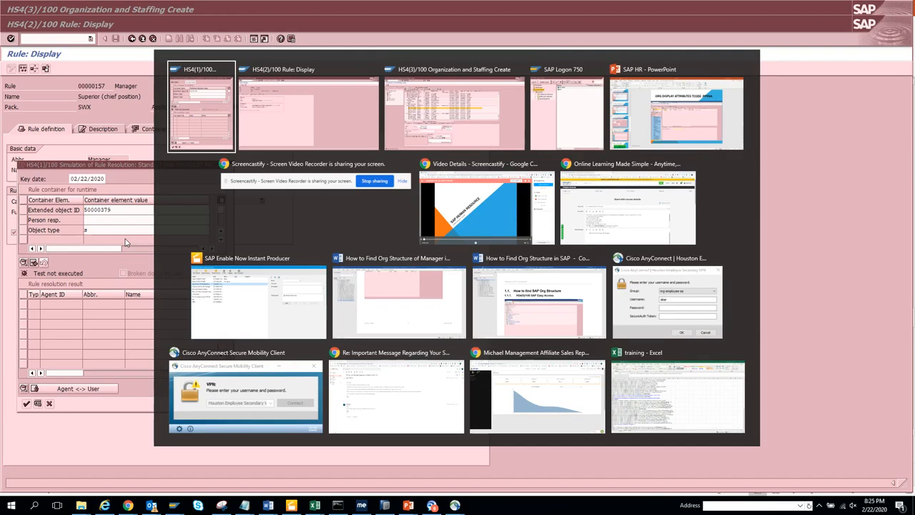
key("alt+Tab")
key("alt+Tab")
key("alt+Tab")
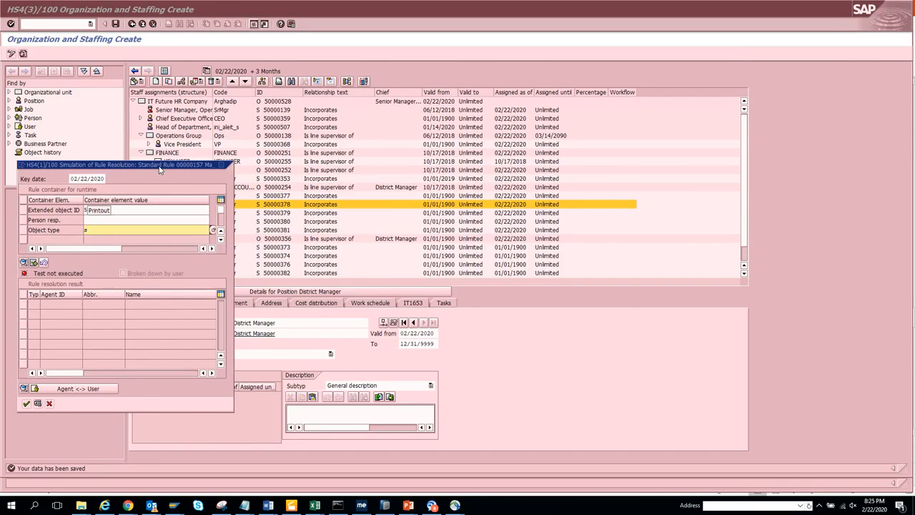
left_click_drag(158, 169, 669, 79)
left_click(575, 301)
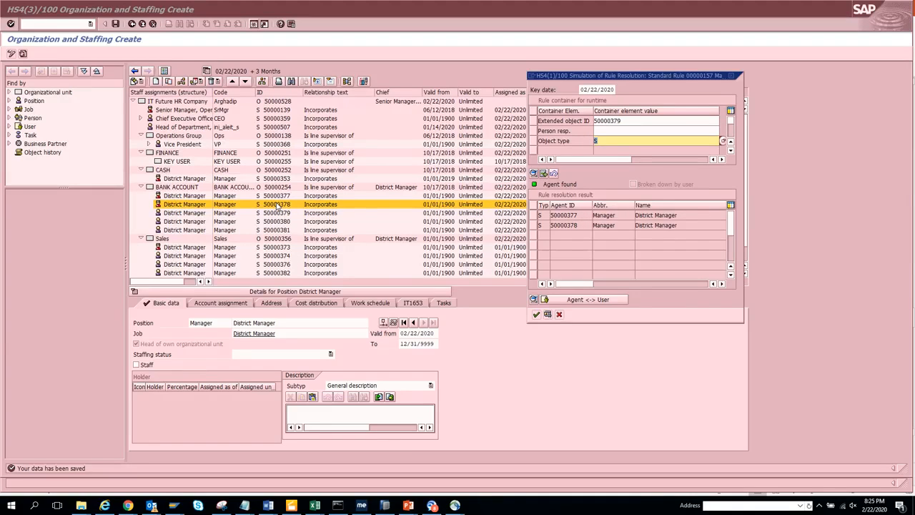
left_click(559, 314)
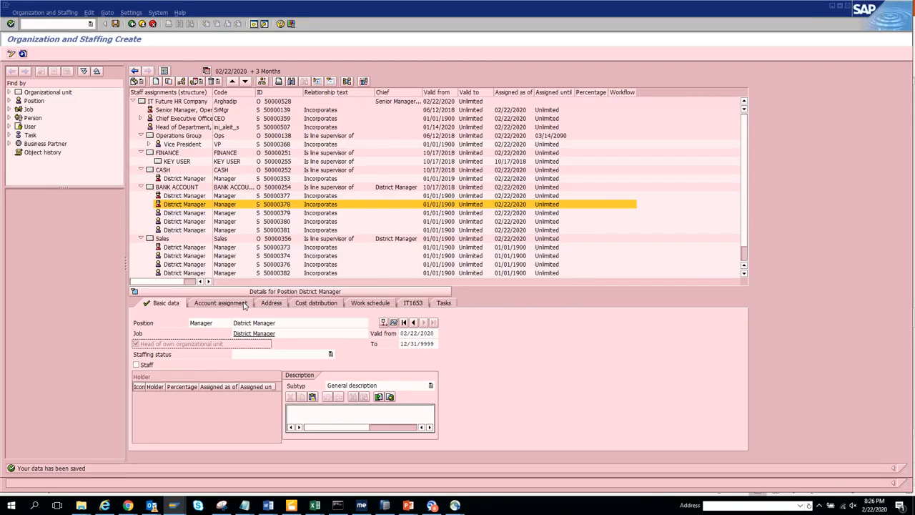
- Assign the last person in the search results as holder of District Manager position 50000378, transferring them from 02/22/2020 at 100 percent
left_click(140, 365)
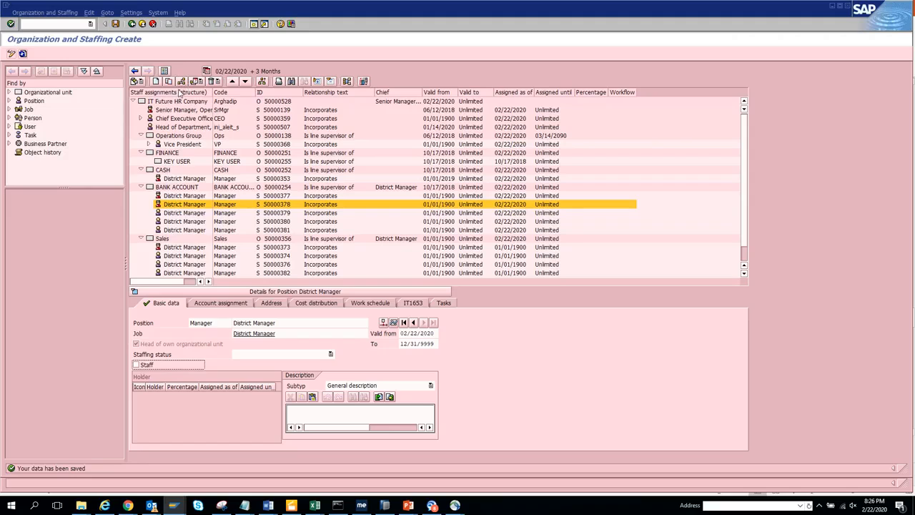
left_click(181, 81)
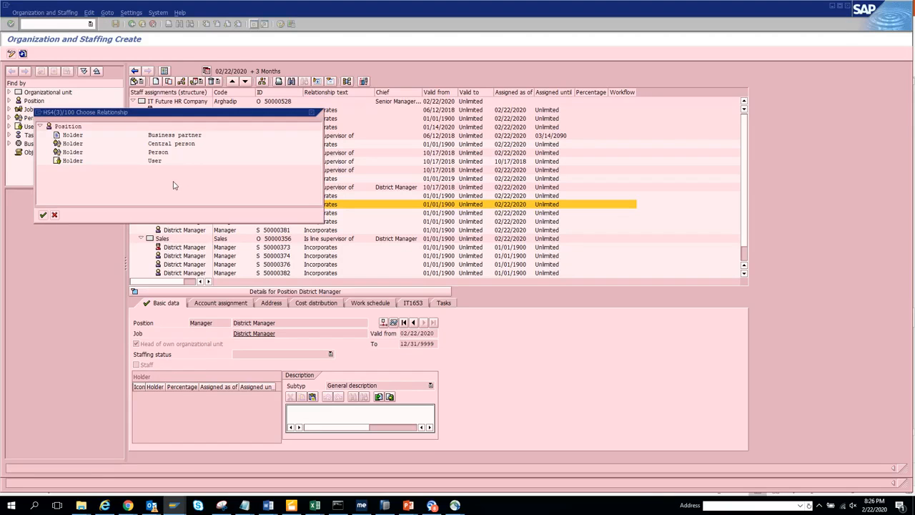
double_click(71, 152)
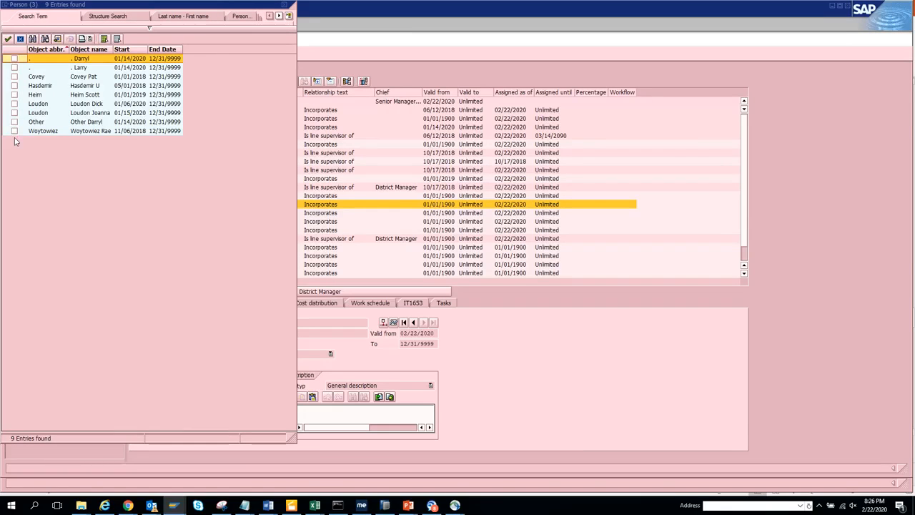
left_click(14, 131)
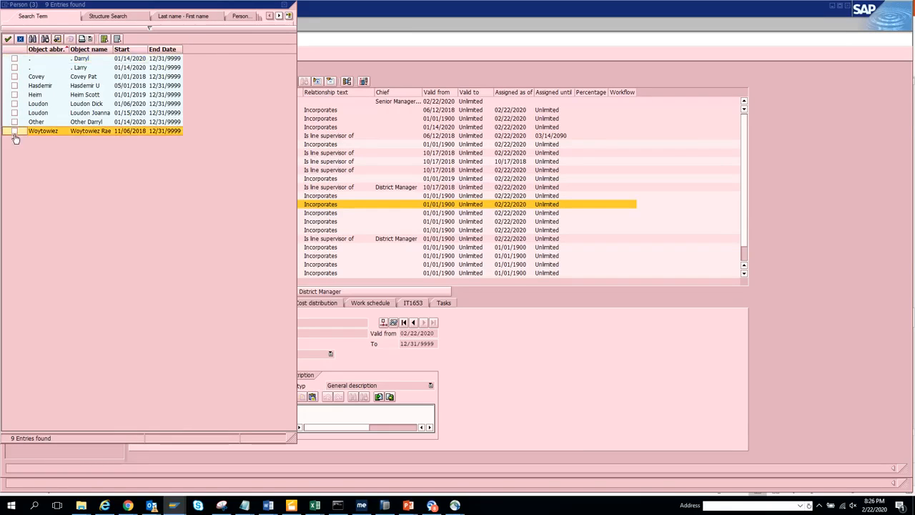
left_click(9, 39)
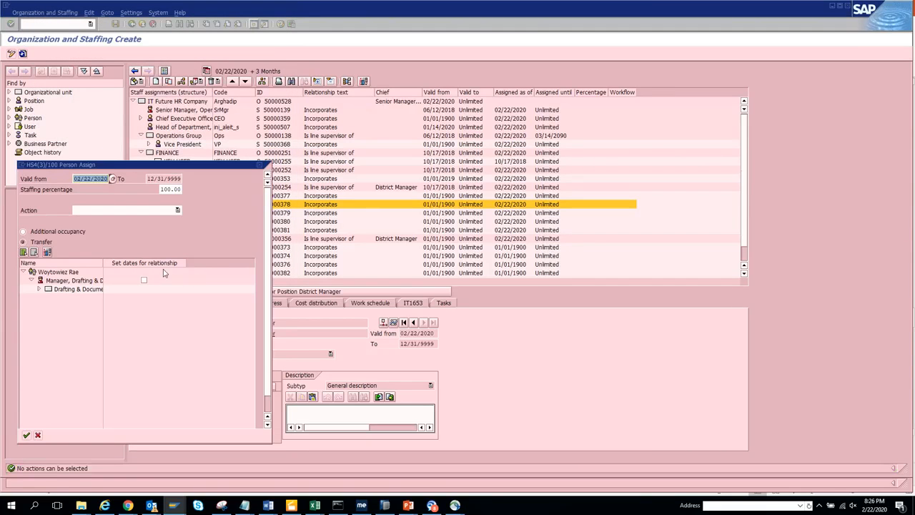
left_click(177, 211)
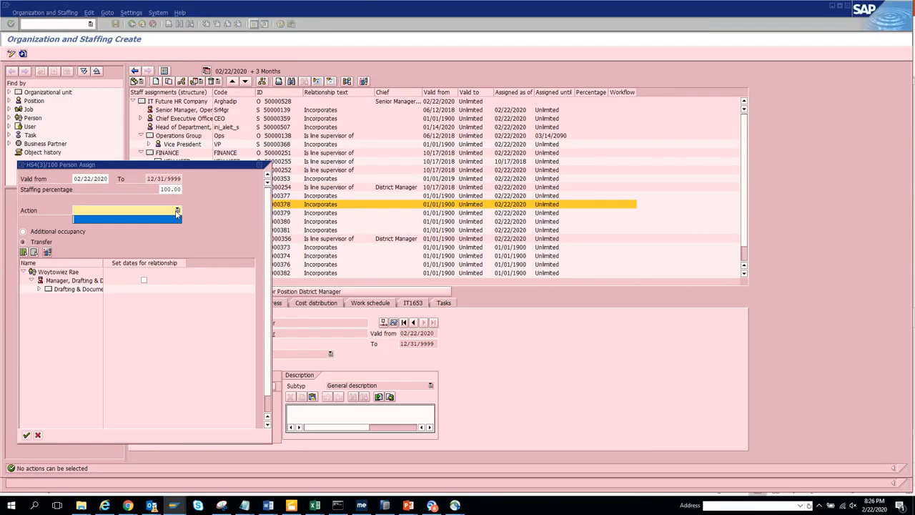
left_click(177, 211)
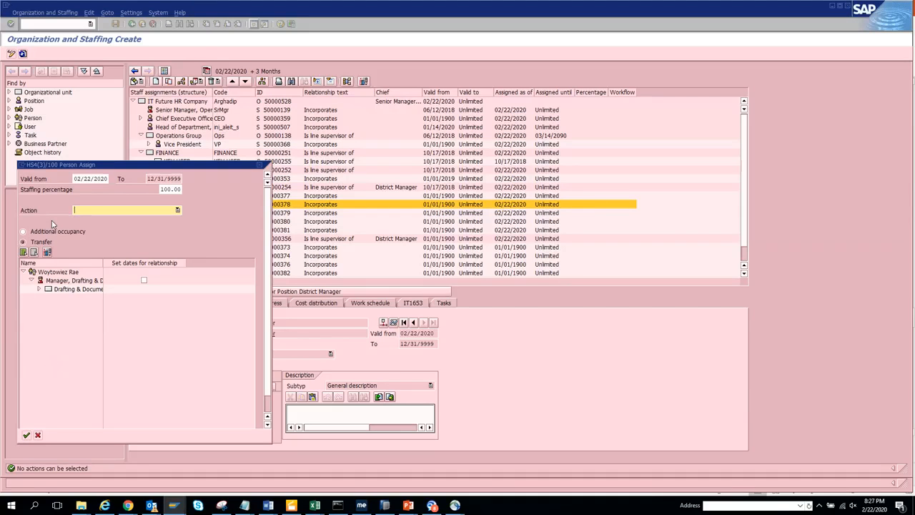
left_click(26, 435)
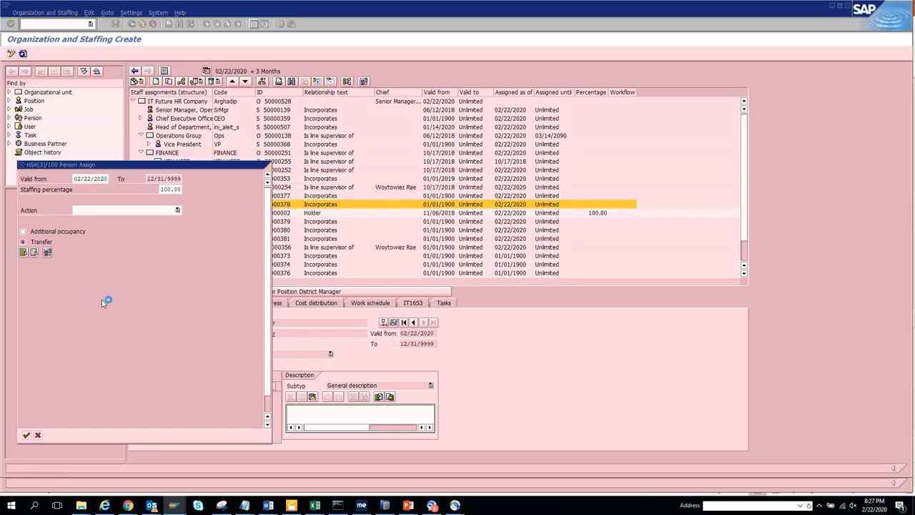
- Review the assigned person's basic data, qualifications and tasks, and the holder entry in District Manager position 50000378's basic data
left_click(165, 214)
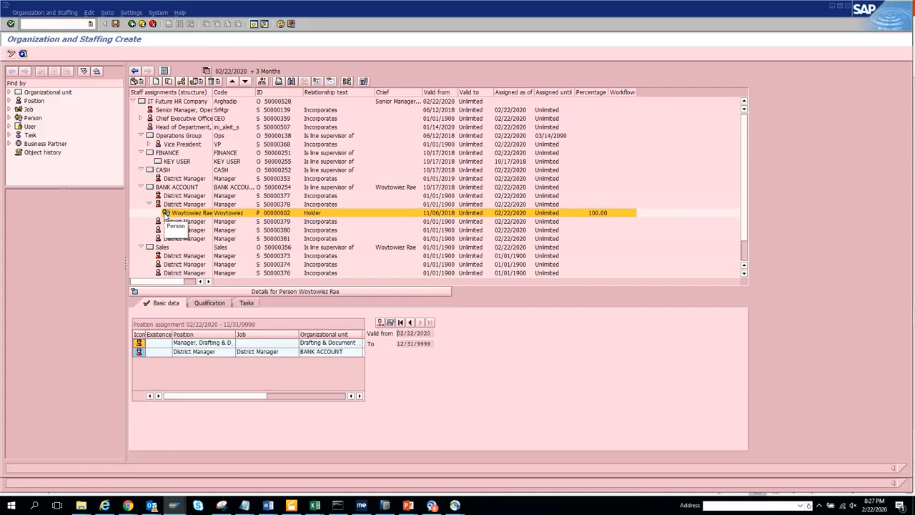
left_click(215, 306)
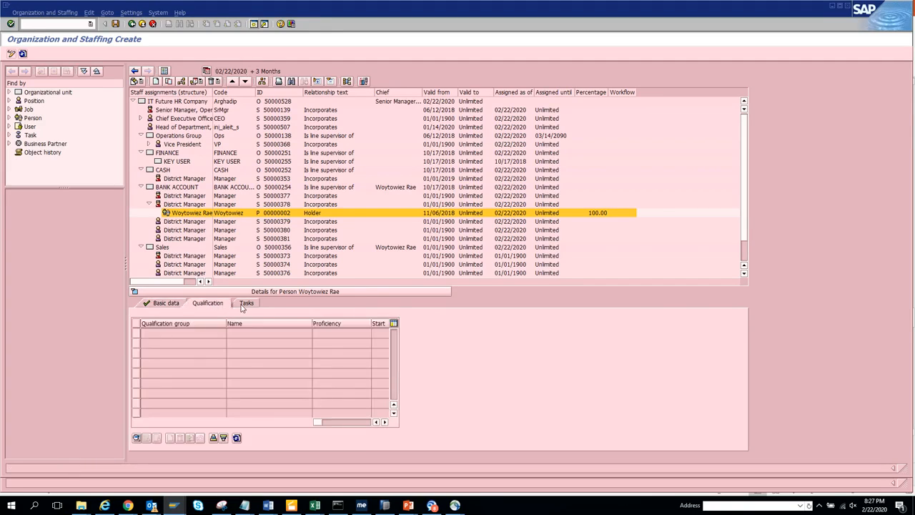
left_click(243, 303)
left_click(161, 204)
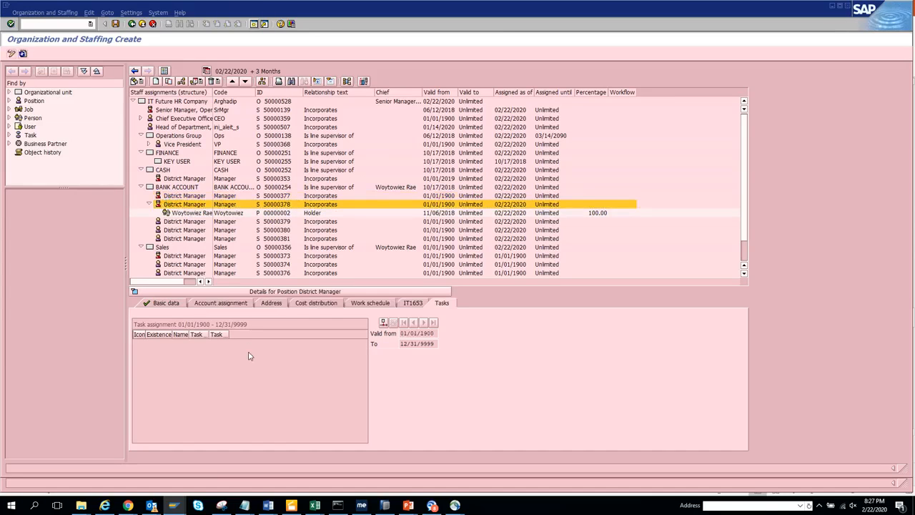
left_click(166, 302)
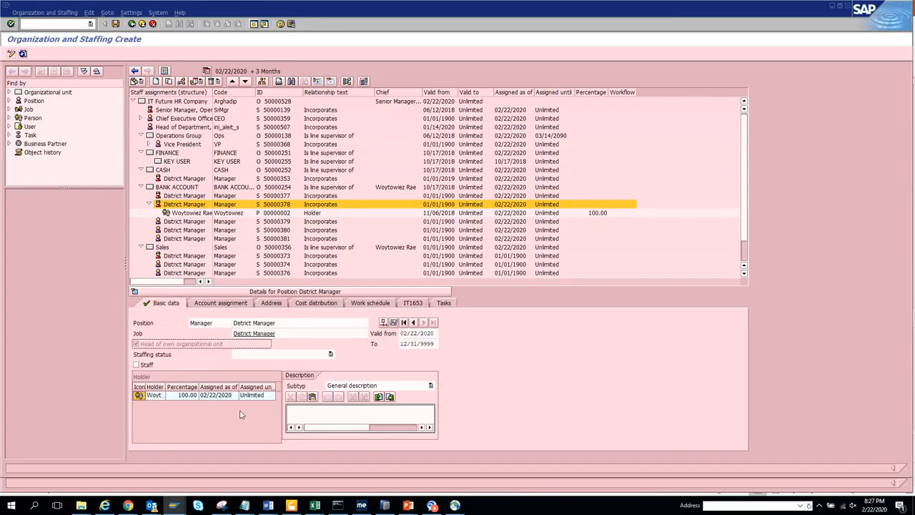
left_click(191, 397)
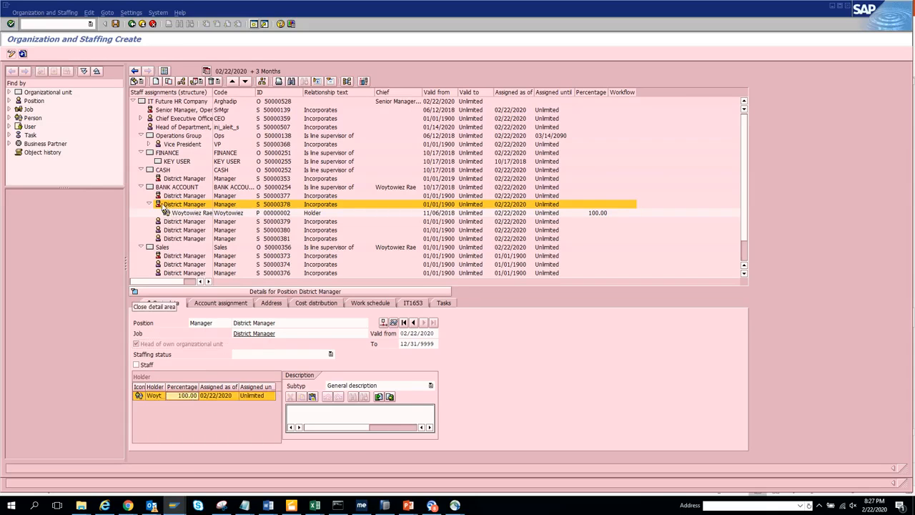
left_click(182, 80)
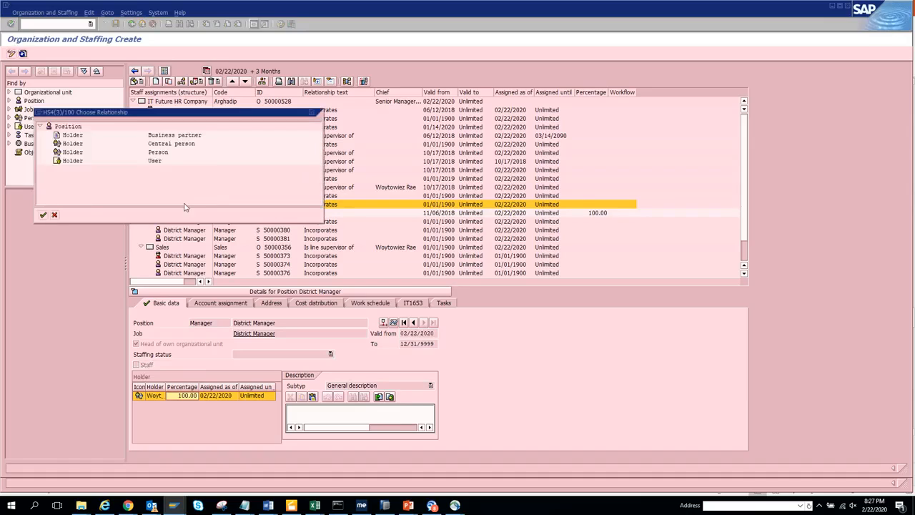
double_click(72, 152)
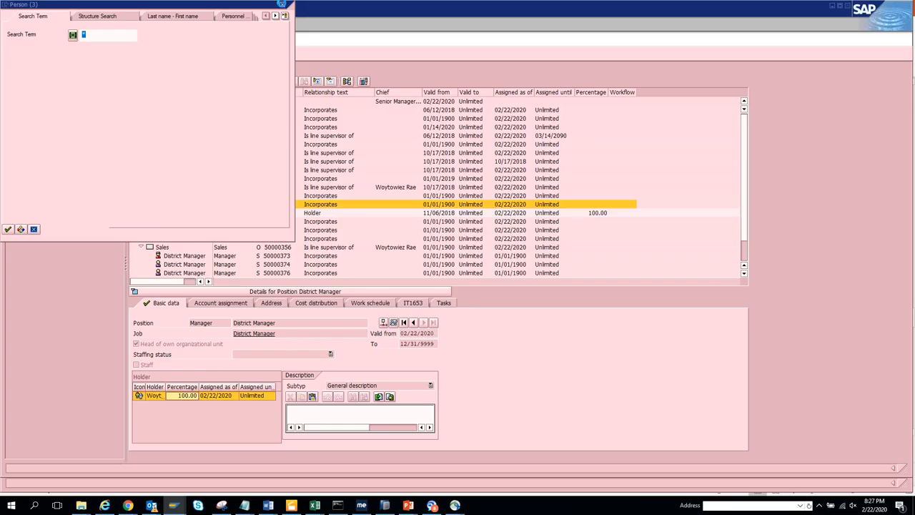
left_click(283, 5)
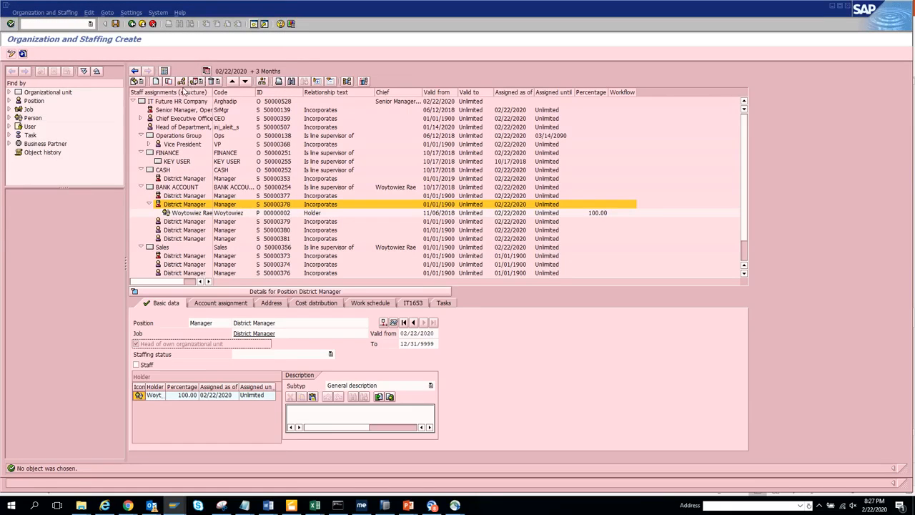
- Assign the users STUDENT013, STUDENT014 and STUDENT015 as holders of District Manager position 50000378
left_click(182, 81)
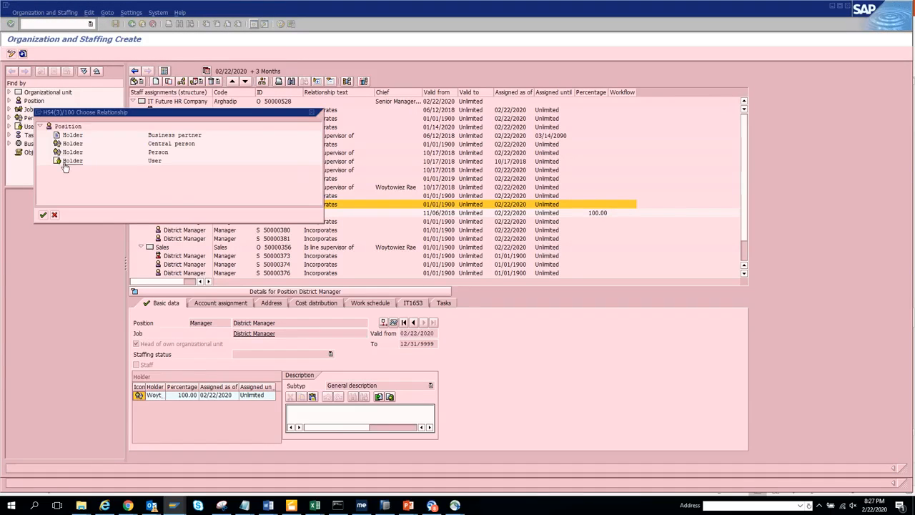
double_click(71, 161)
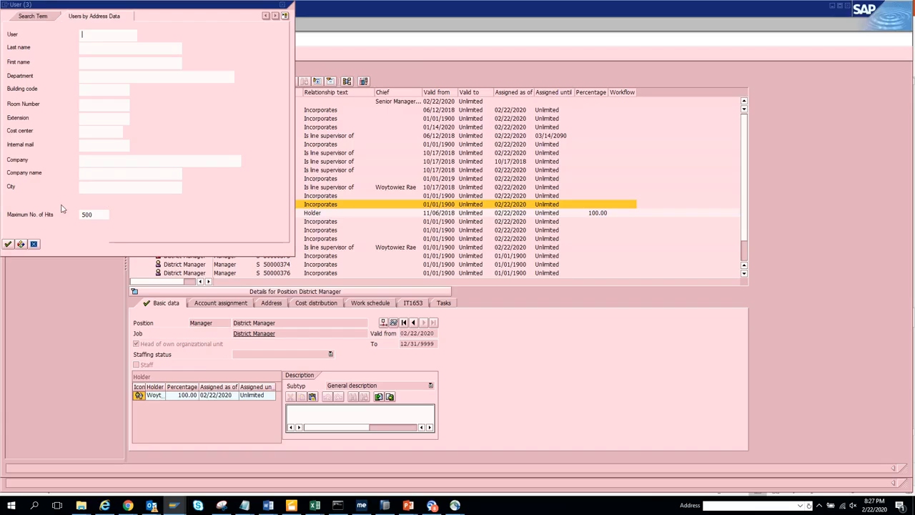
left_click(8, 244)
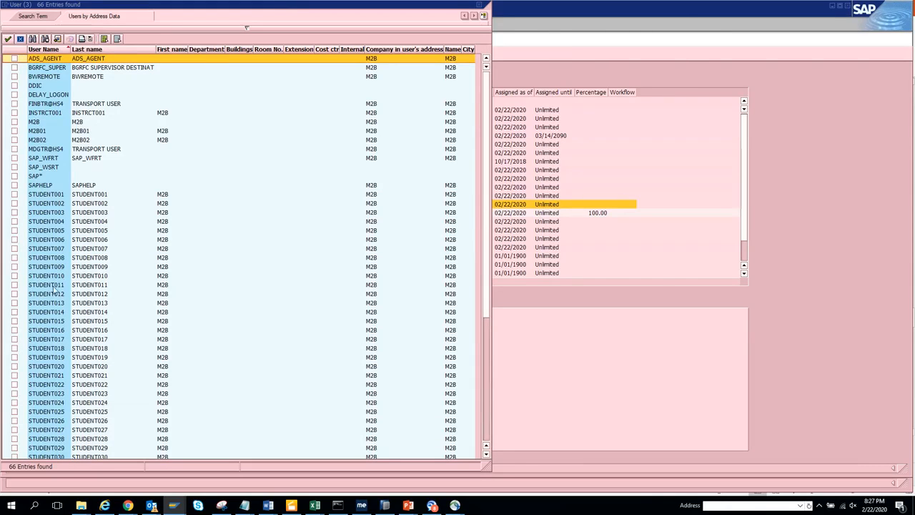
left_click(14, 303)
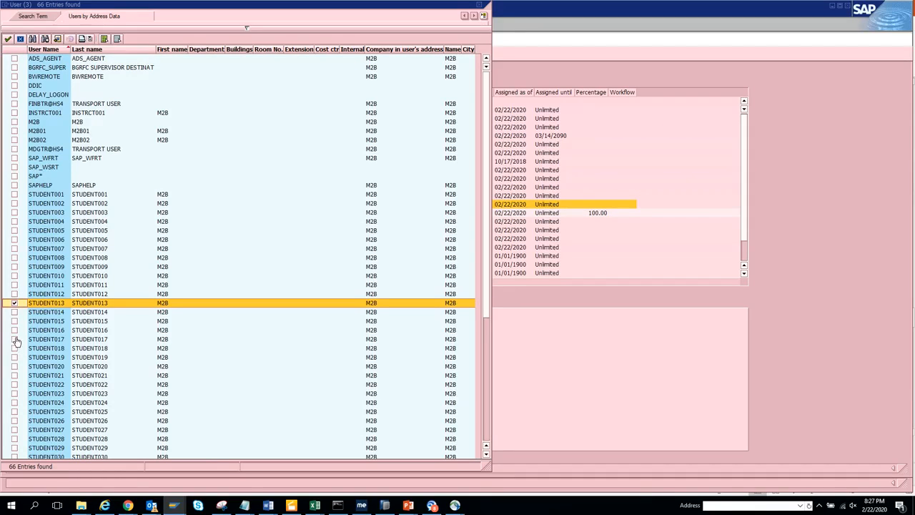
left_click(14, 312)
left_click(14, 321)
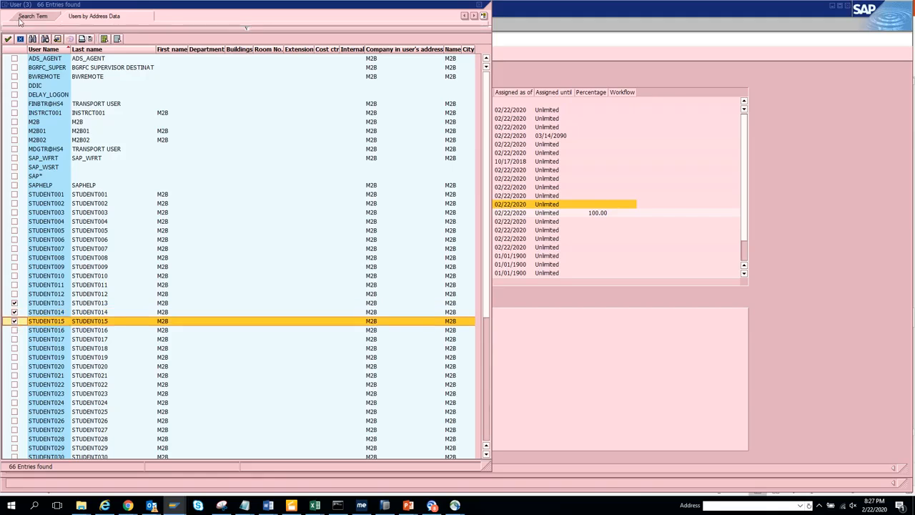
left_click(8, 39)
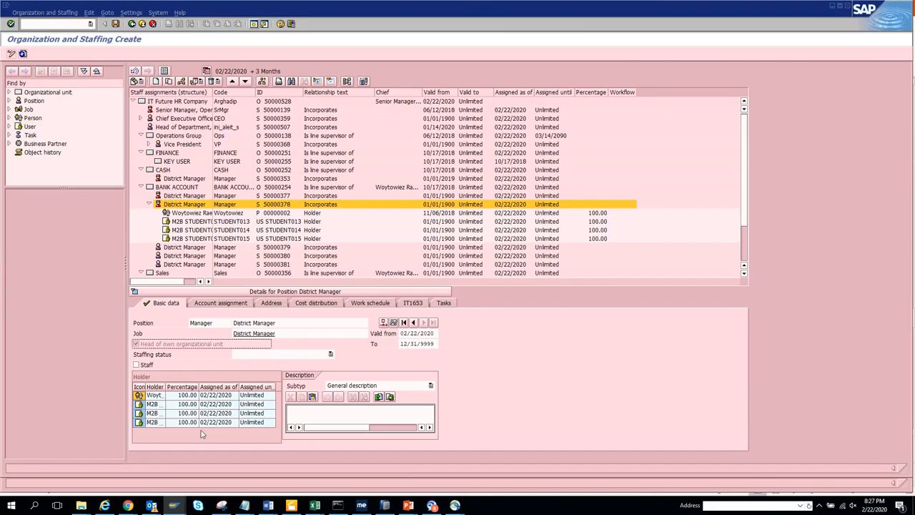
- Open the details of user STUDENT013 under District Manager position 50000378 to examine the position assignment
left_click(188, 406)
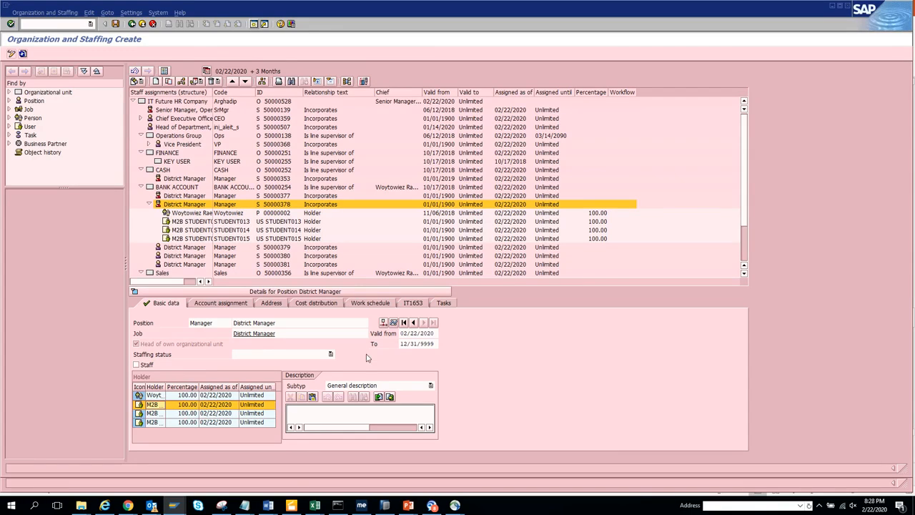
left_click(177, 221)
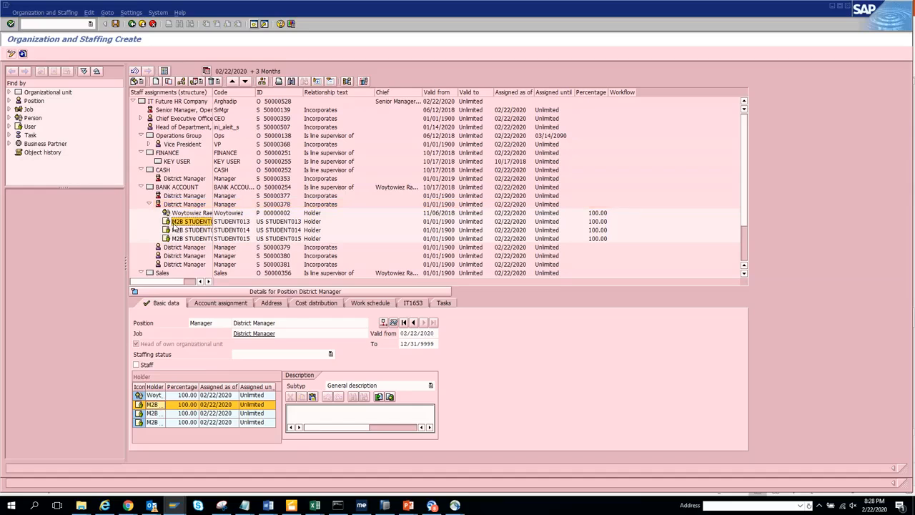
double_click(175, 223)
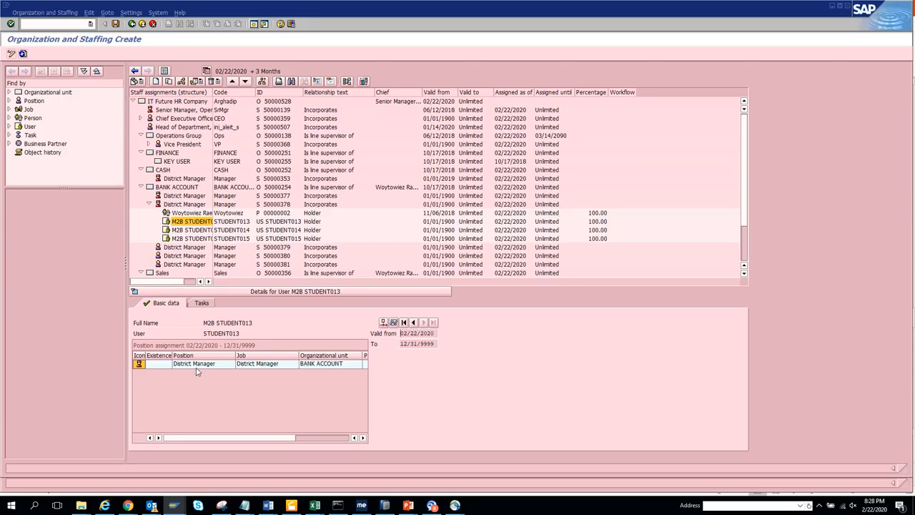
- Set the holder percentage of user STUDENT013 to 10 under District Manager position 50000378
left_click(598, 223)
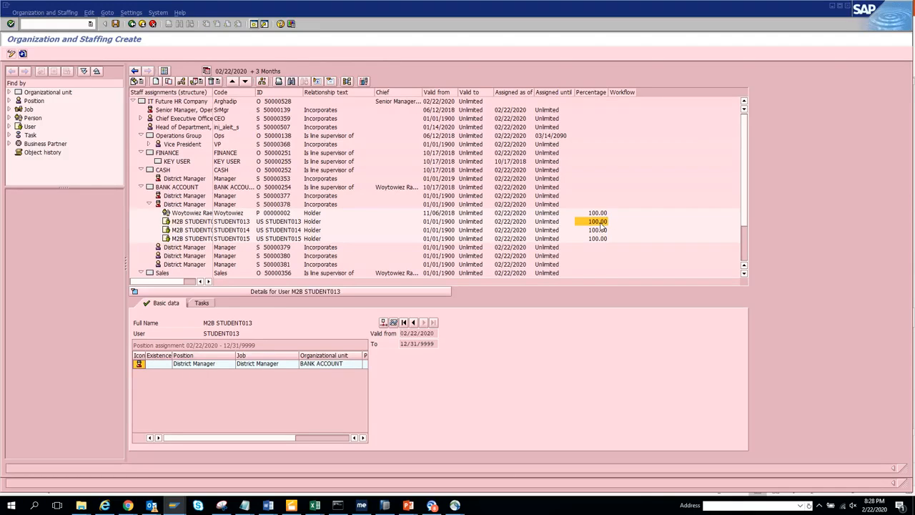
right_click(600, 223)
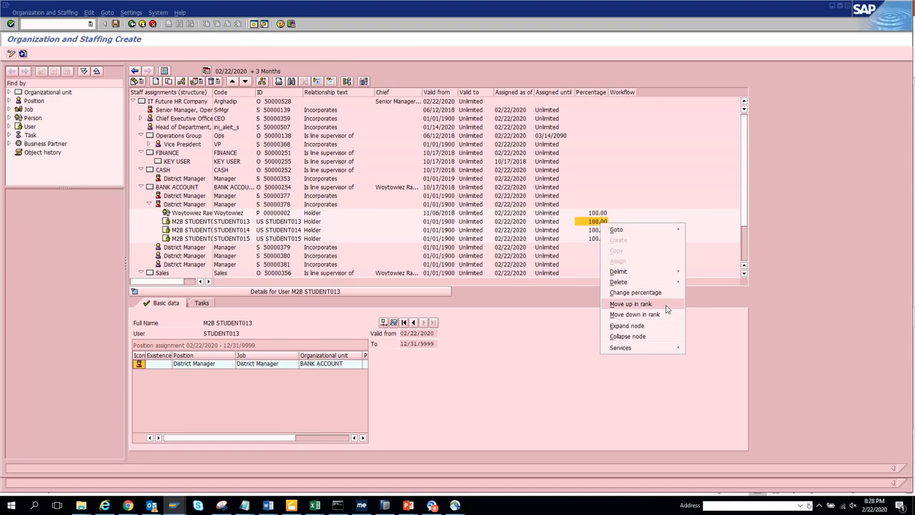
left_click(634, 293)
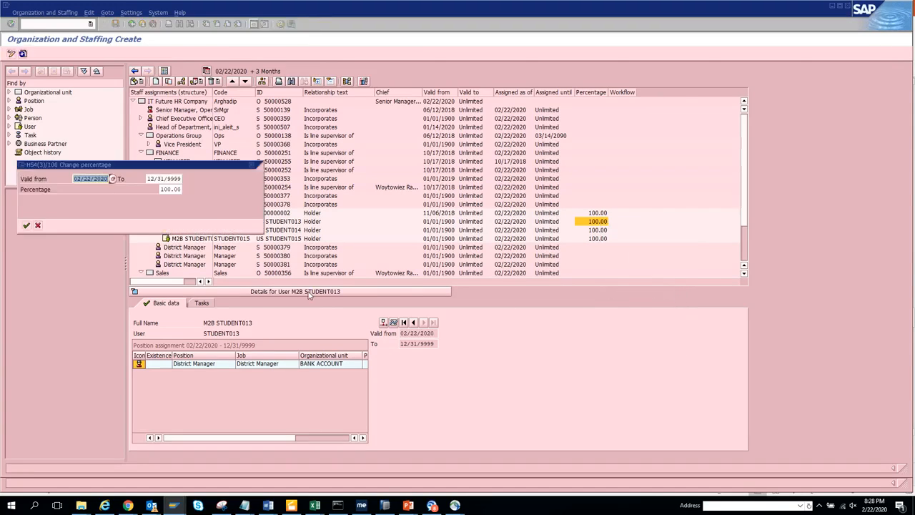
double_click(164, 190)
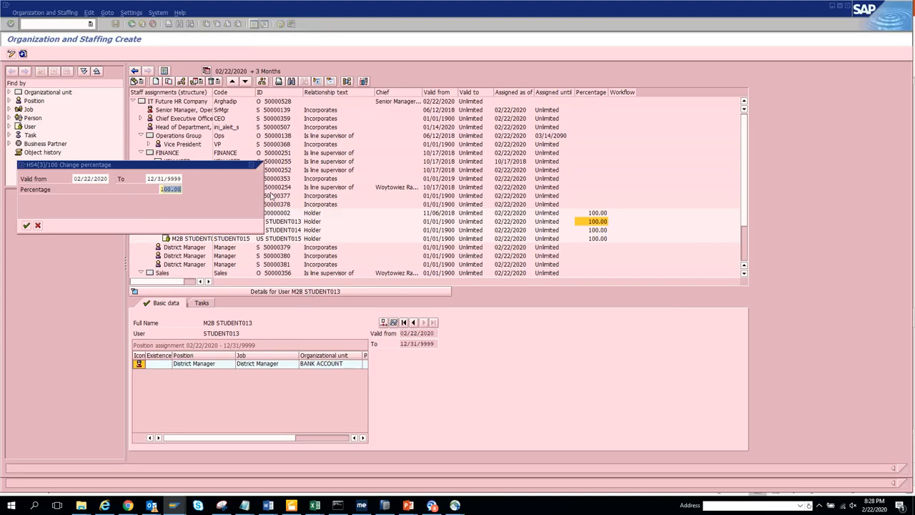
type("10")
key("Return")
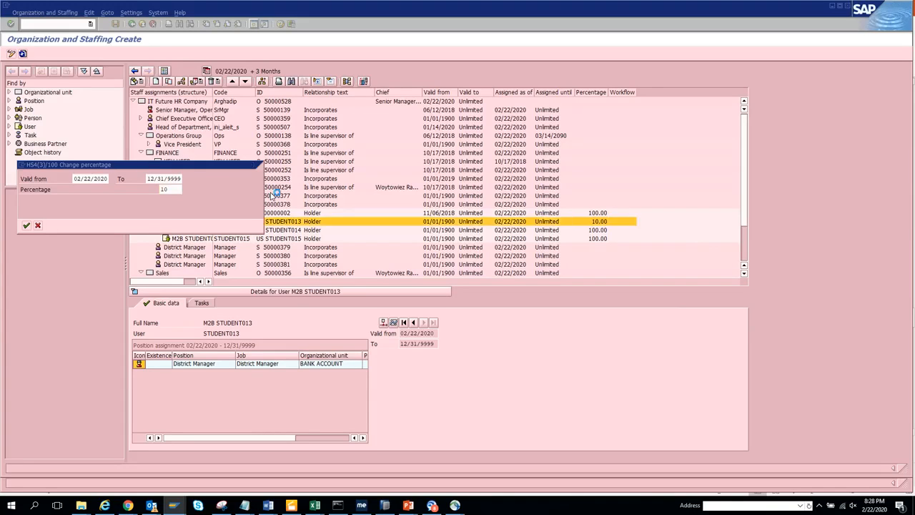
- Set the percentage of the person assigned as holder of District Manager position 50000378 to 30
right_click(598, 213)
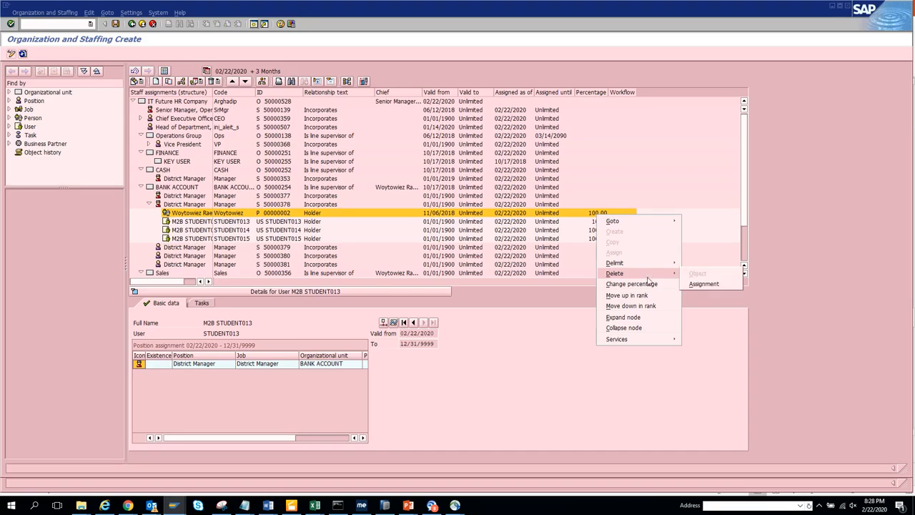
left_click(631, 283)
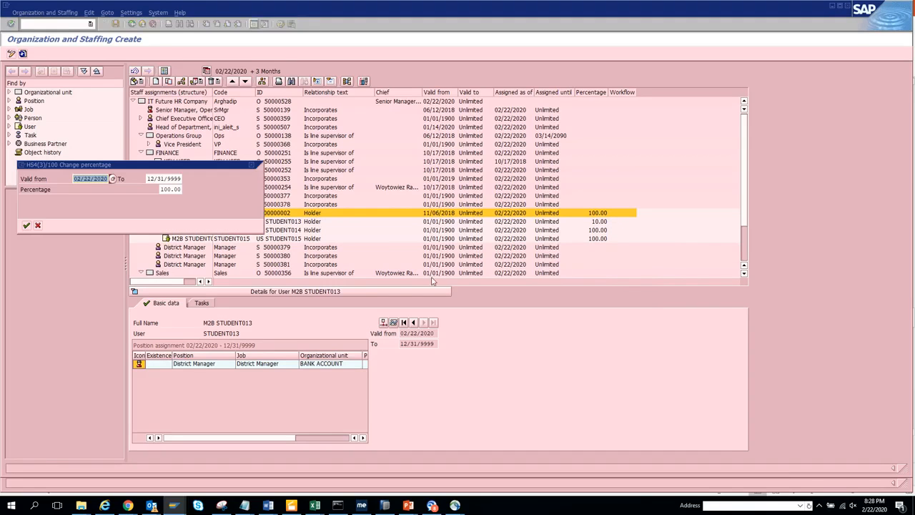
double_click(162, 190)
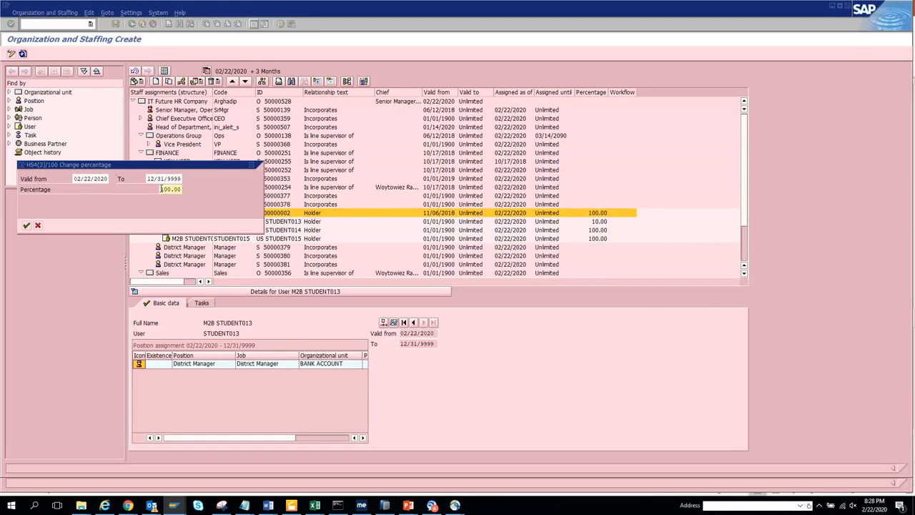
type("30")
left_click(25, 225)
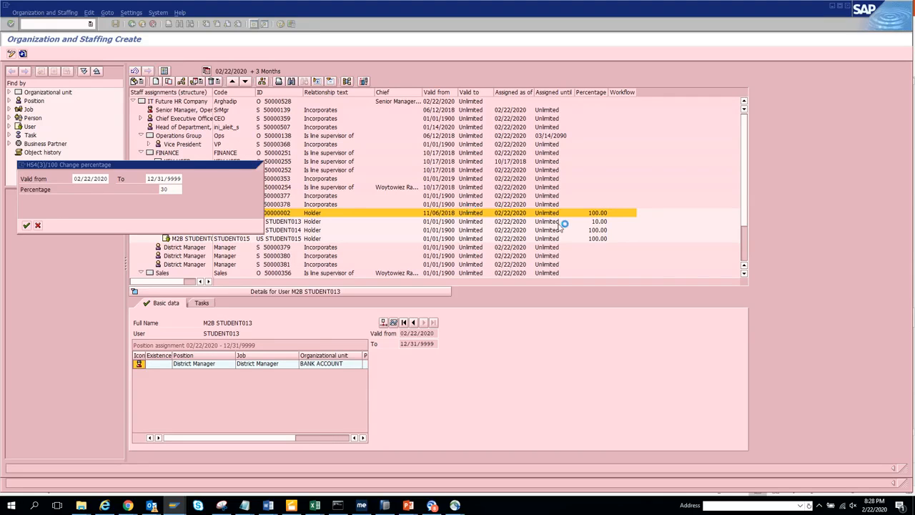
- Set the holder percentage of user STUDENT014 to 20 under District Manager position 50000378
left_click(601, 233)
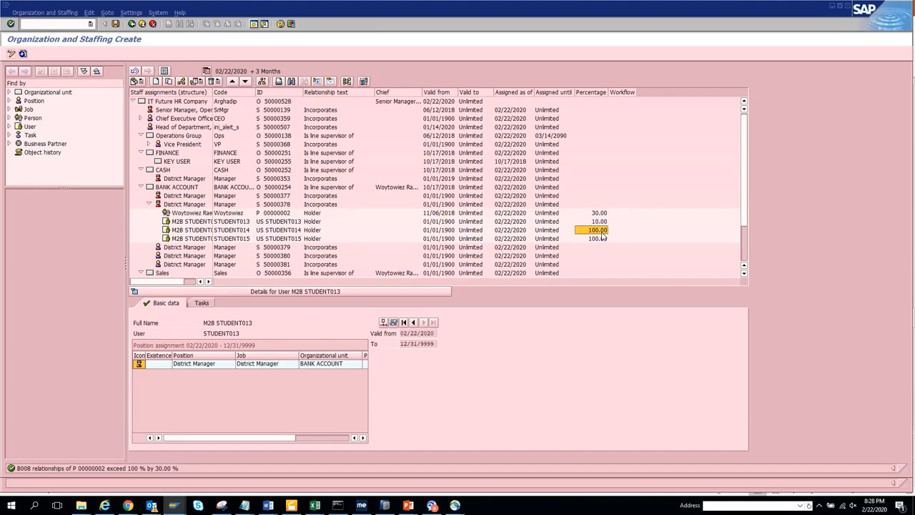
right_click(604, 234)
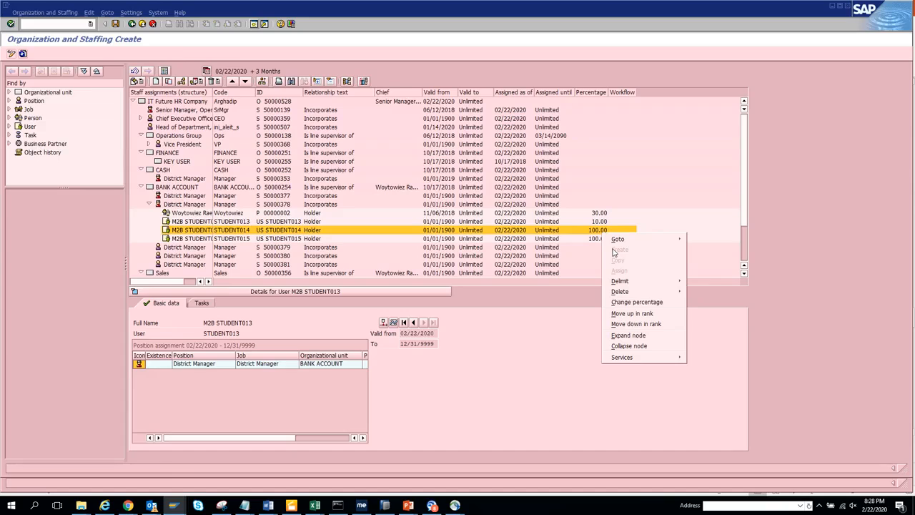
left_click(629, 301)
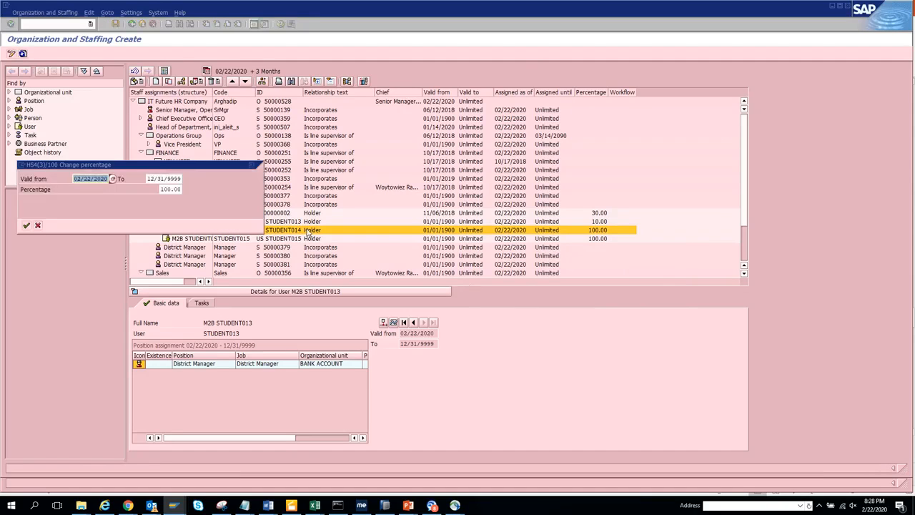
left_click_drag(160, 189, 326, 220)
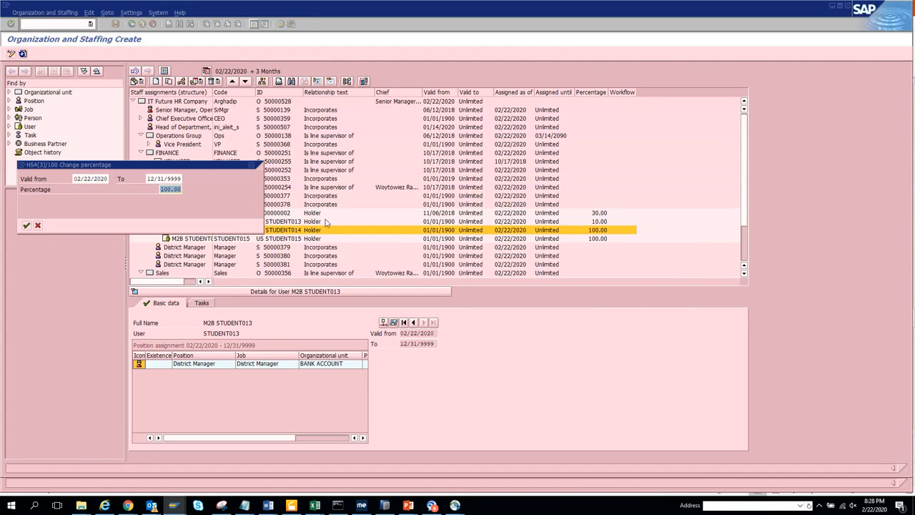
type("20")
left_click(26, 226)
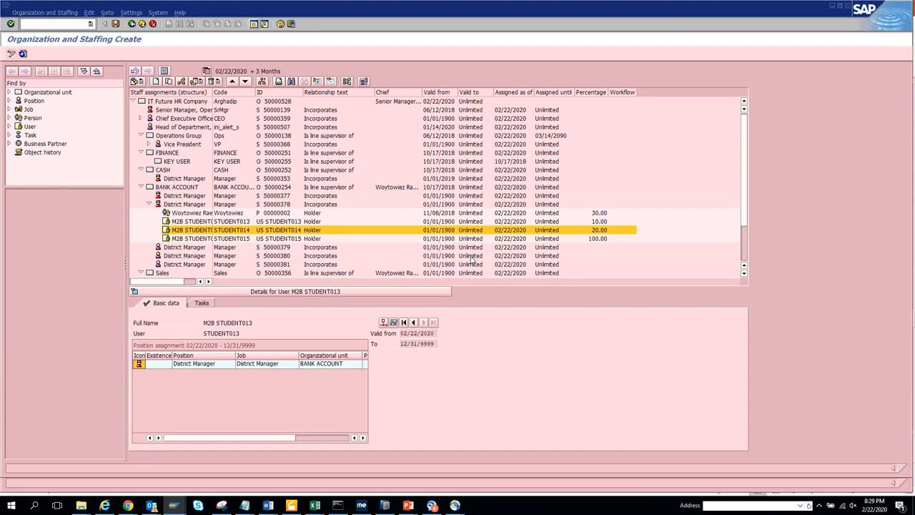
- Set the holder percentage of user STUDENT015 to 40, display District Manager position 50000378's basic data and save the changes
left_click(598, 240)
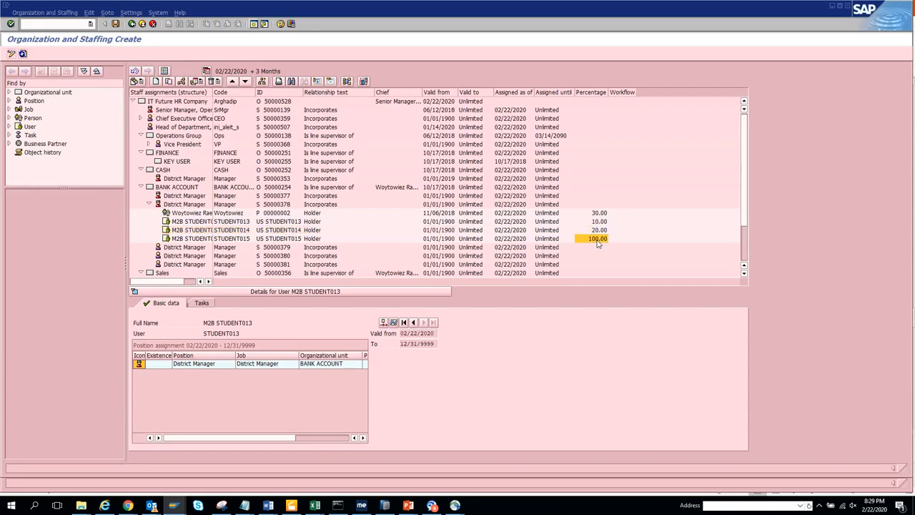
right_click(598, 243)
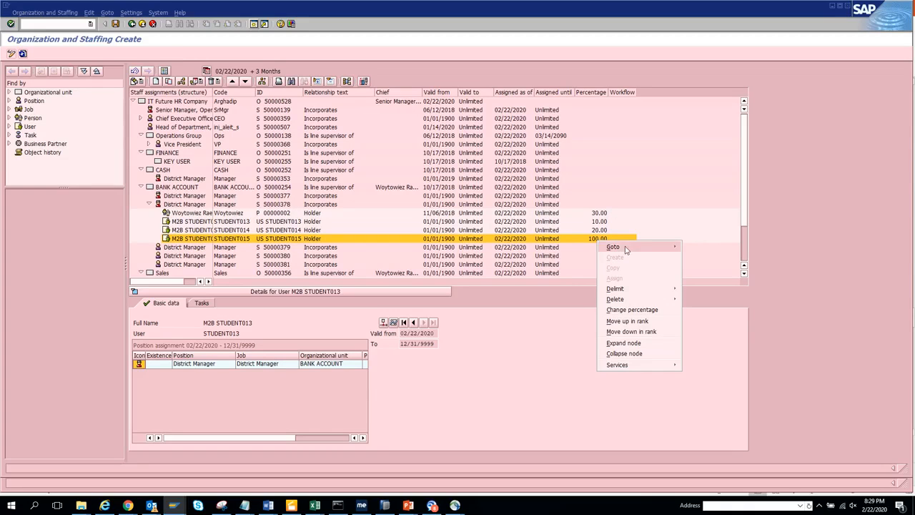
left_click(638, 311)
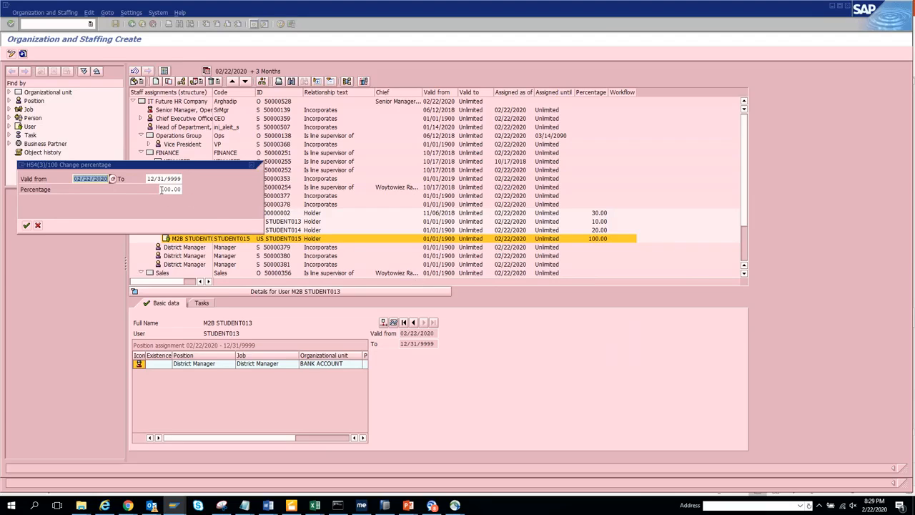
left_click(161, 189)
type("40")
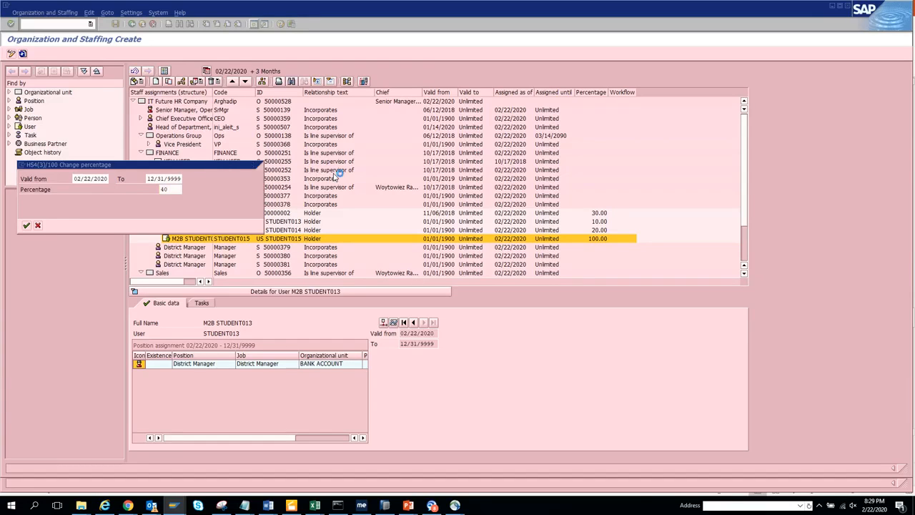
key("Return")
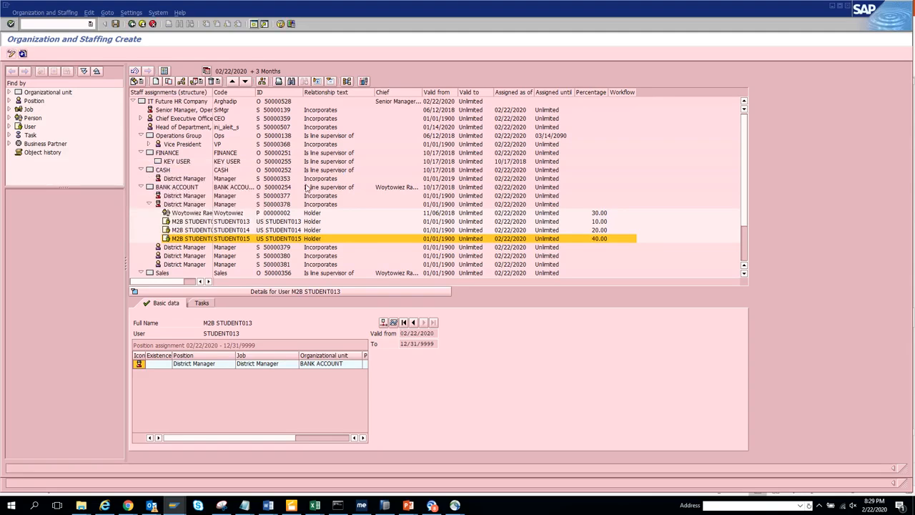
left_click(195, 204)
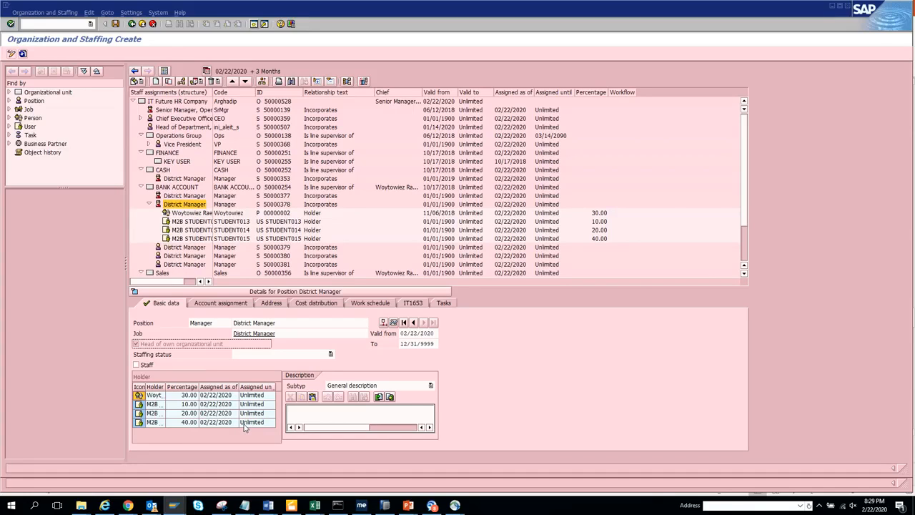
left_click(117, 25)
- Assign the business partner Intel in 6851 Sonoma as holder of District Manager position 50000377
left_click(157, 198)
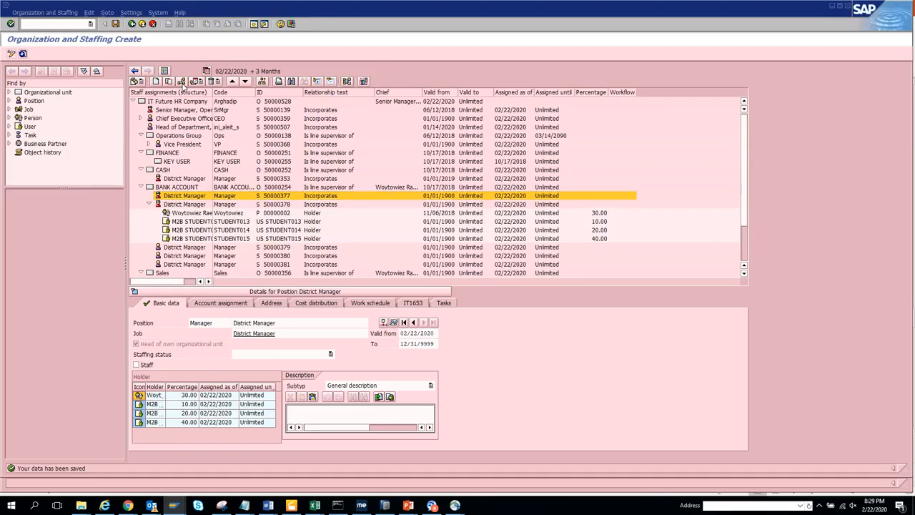
left_click(183, 83)
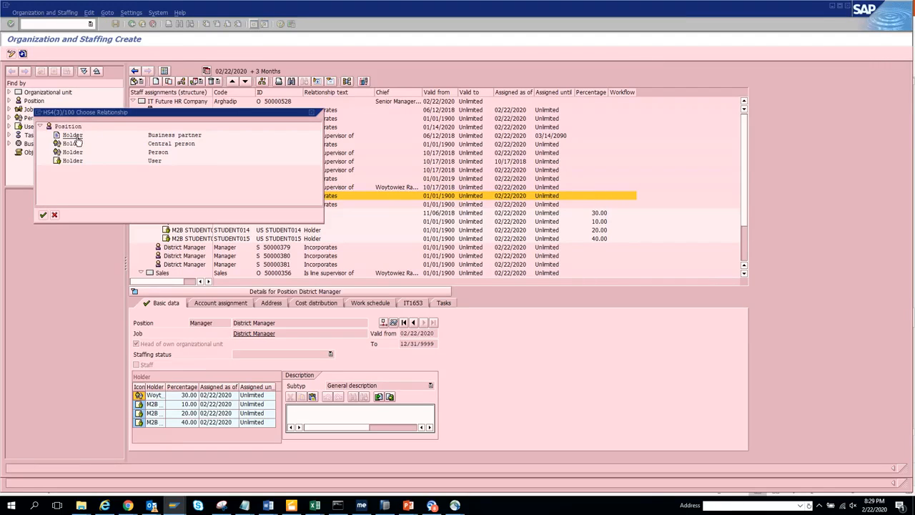
double_click(76, 139)
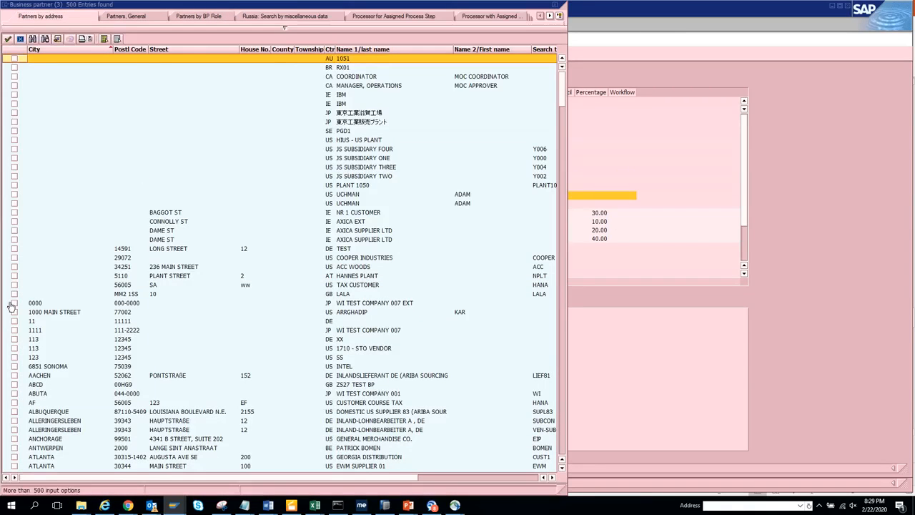
left_click(15, 367)
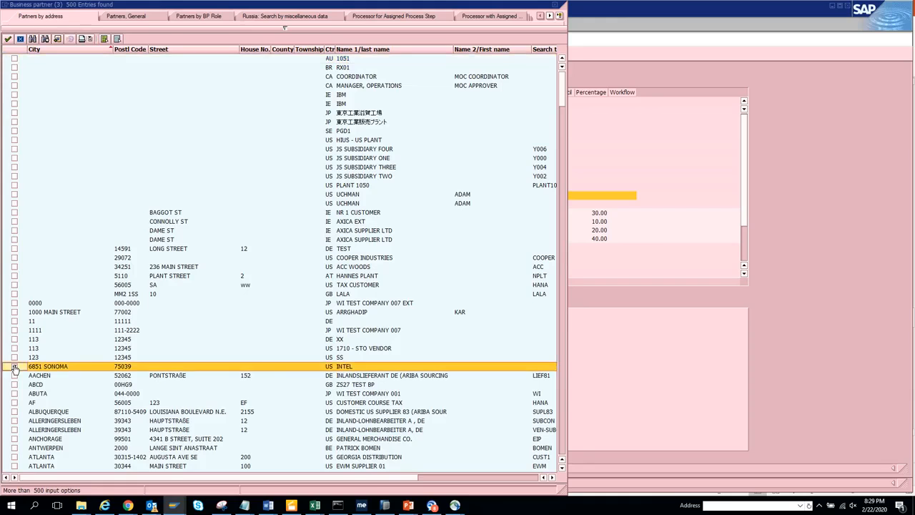
key("Return")
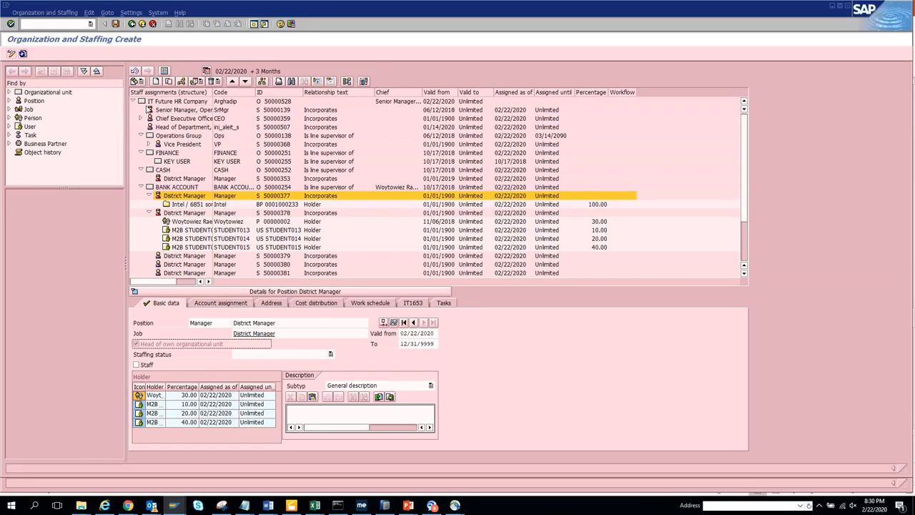
- Move the BANK ACCOUNT organizational unit up in rank above CASH, and try to display the level superior to the structure
left_click(231, 83)
left_click(237, 85)
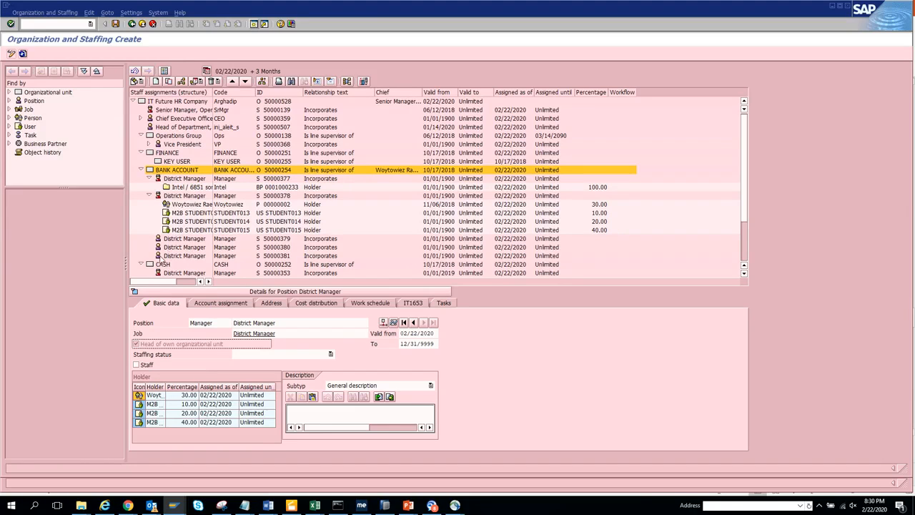
left_click(153, 265)
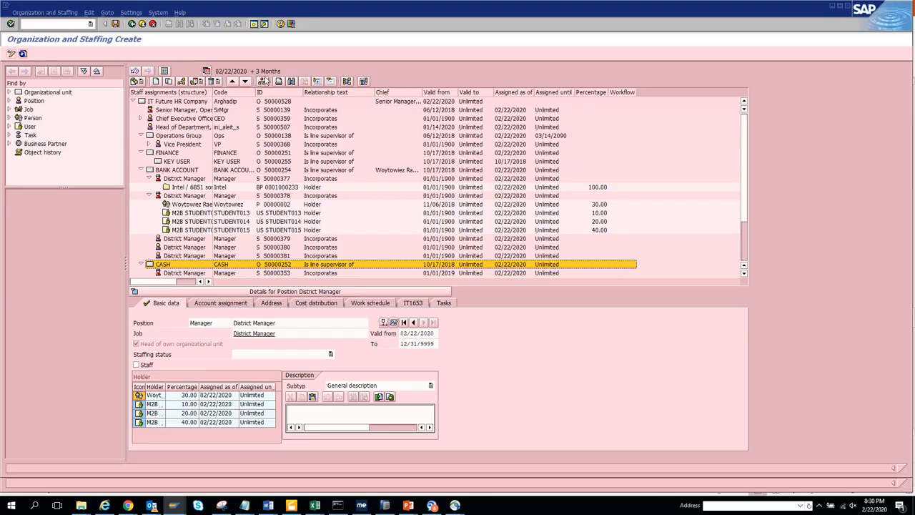
left_click(263, 81)
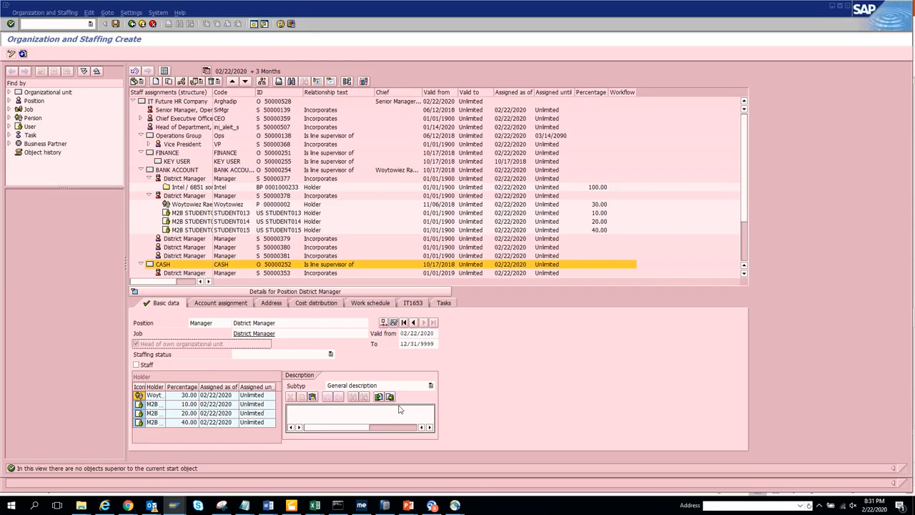
- Switch to the SAP HR presentation in PowerPoint and look up the transaction code for displaying the org structure on slide 8
key("alt+Tab")
key("alt+Tab")
key("alt+Tab")
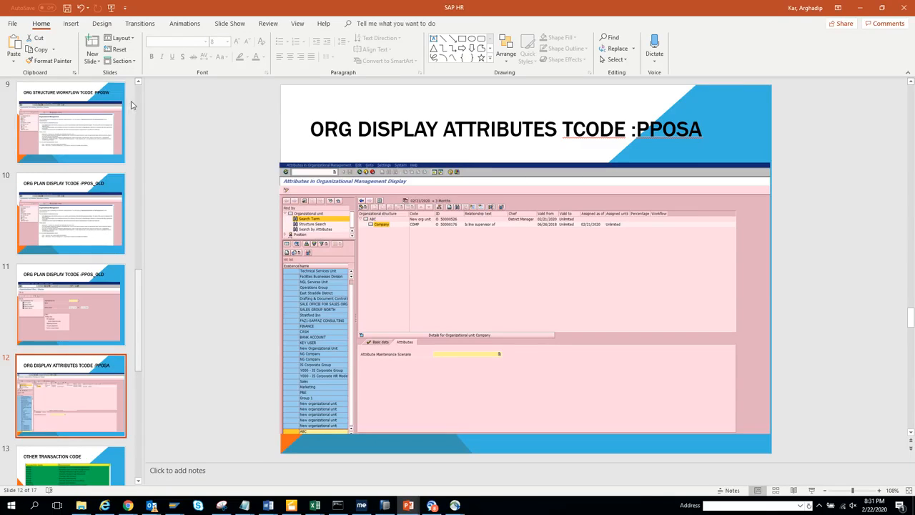
left_click(139, 82)
scroll(138, 84, "up", 3)
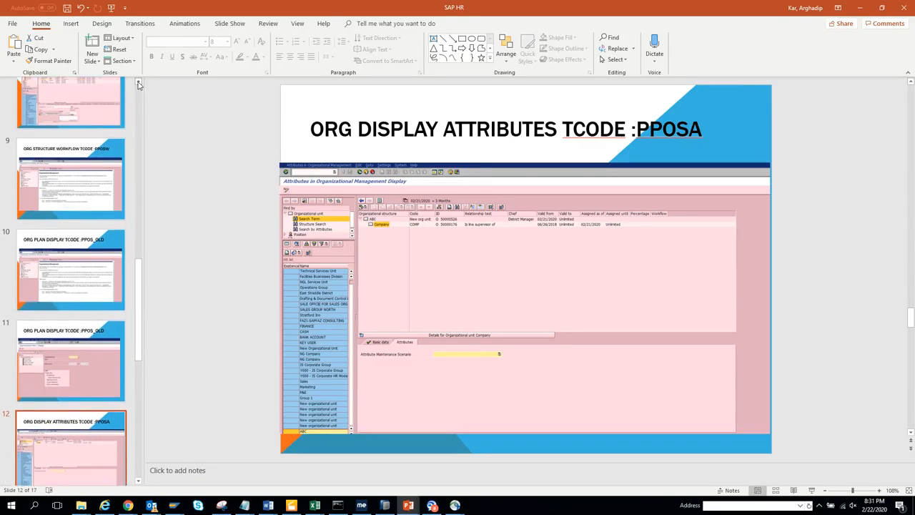
left_click(84, 141)
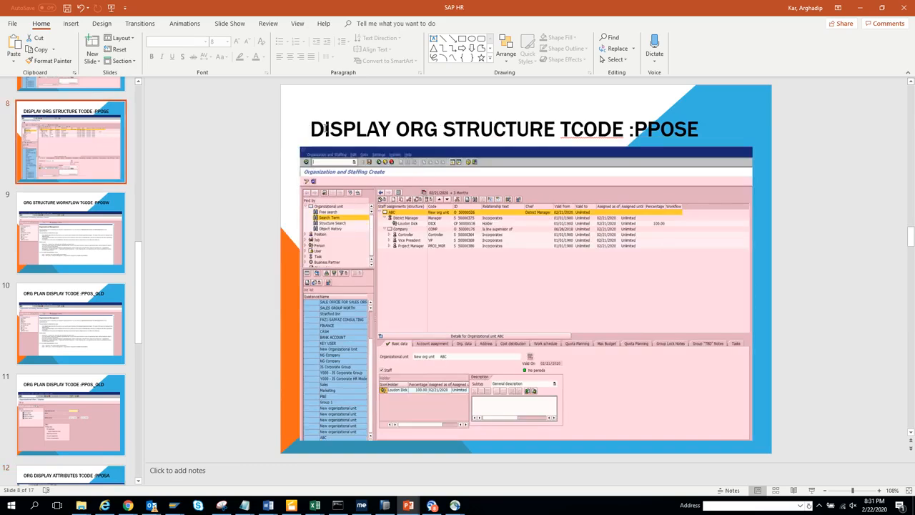
- Switch back to SAP and start the organization and staffing display with transaction code /nppose
key("alt+Tab")
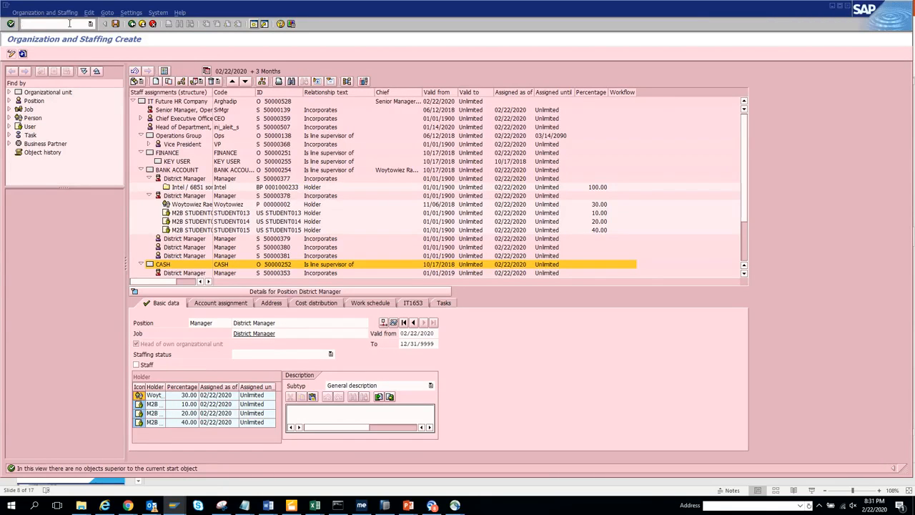
left_click(69, 23)
type("/npposw")
key("BackSpace")
type("e")
key("Return")
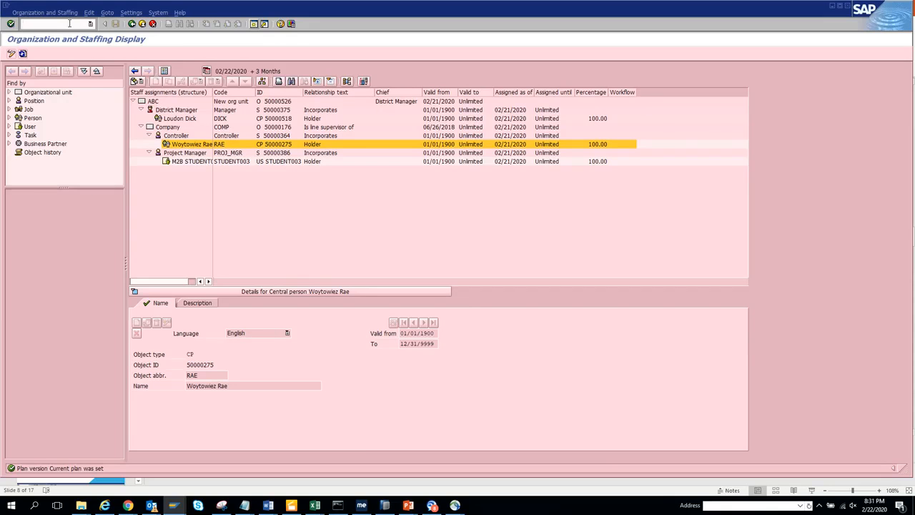
- Search all organizational units by search term and display the structure of IT Future HR Company
left_click(9, 92)
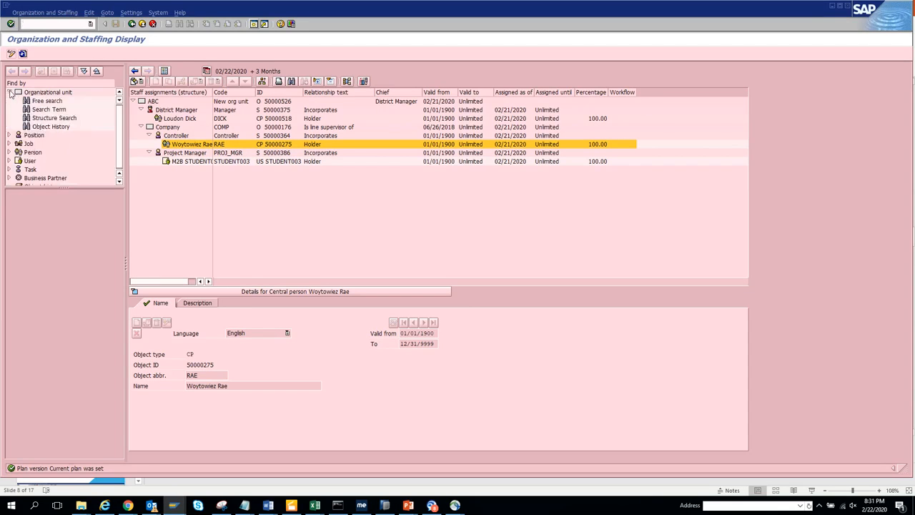
double_click(43, 110)
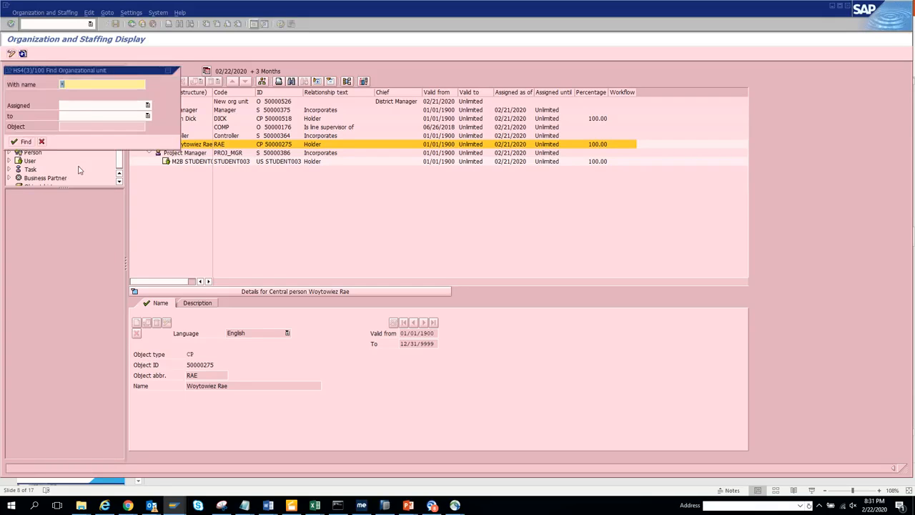
left_click(41, 142)
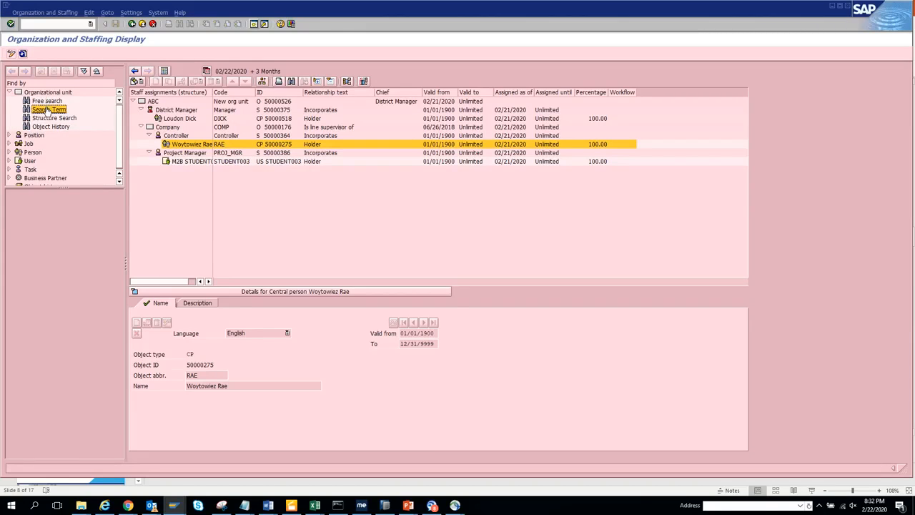
left_click(47, 110)
key("Return")
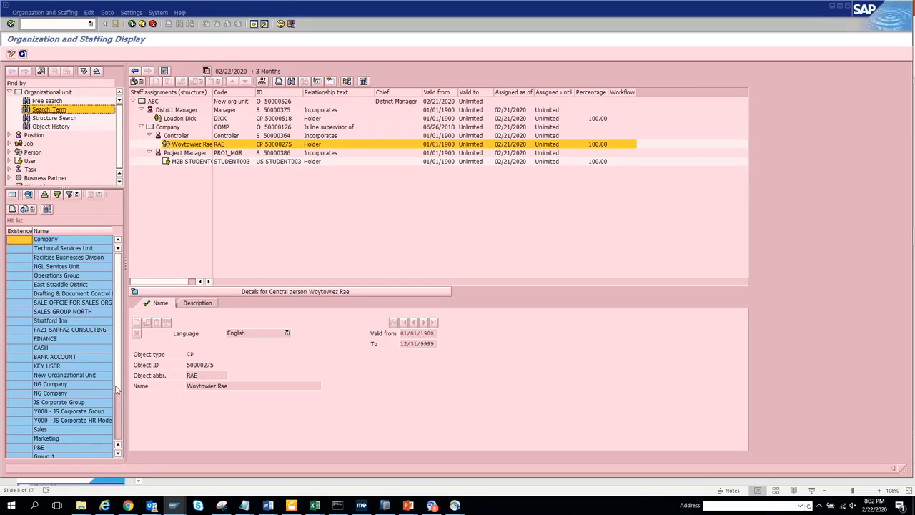
scroll(120, 409, "down", 3)
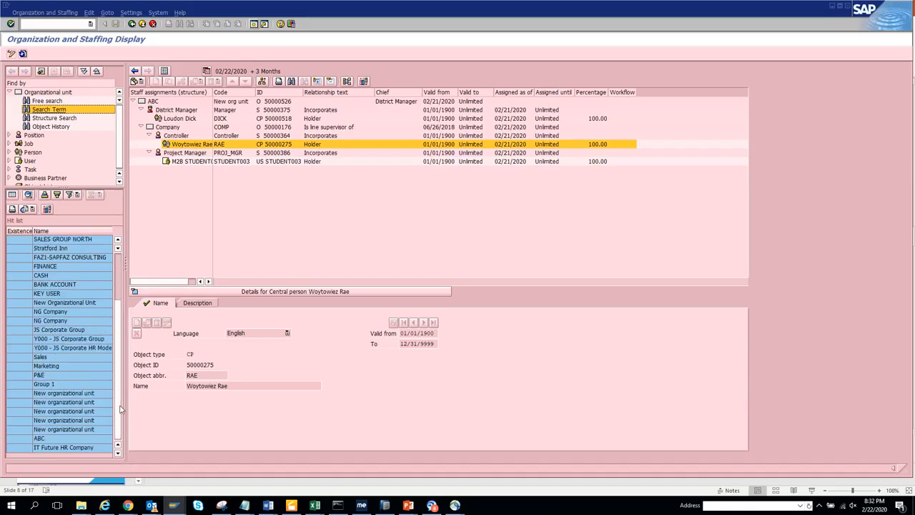
double_click(84, 447)
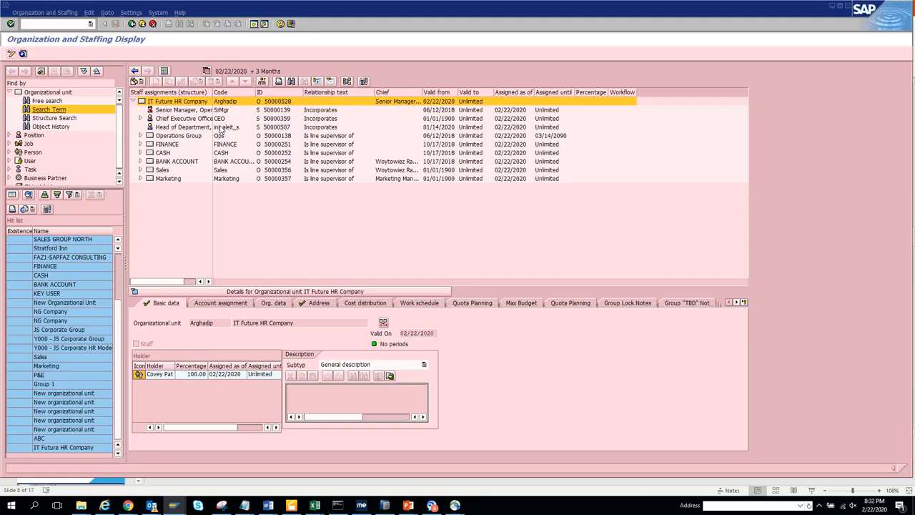
- Review the column configuration and the relationships used for staff assignments along the organizational structure
left_click(364, 81)
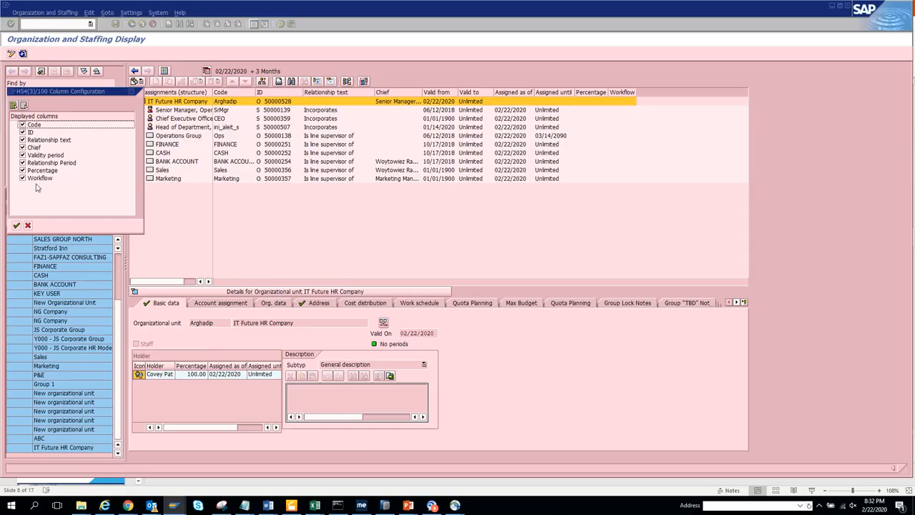
left_click(28, 225)
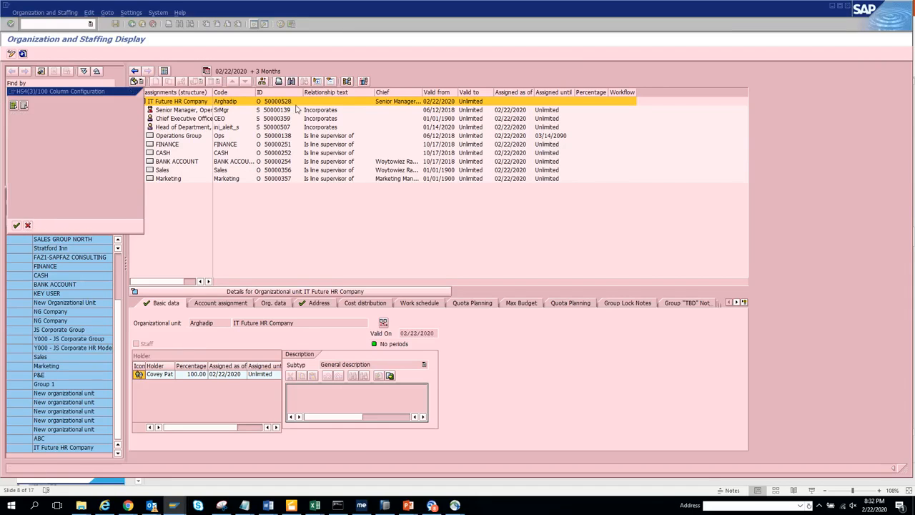
left_click(346, 80)
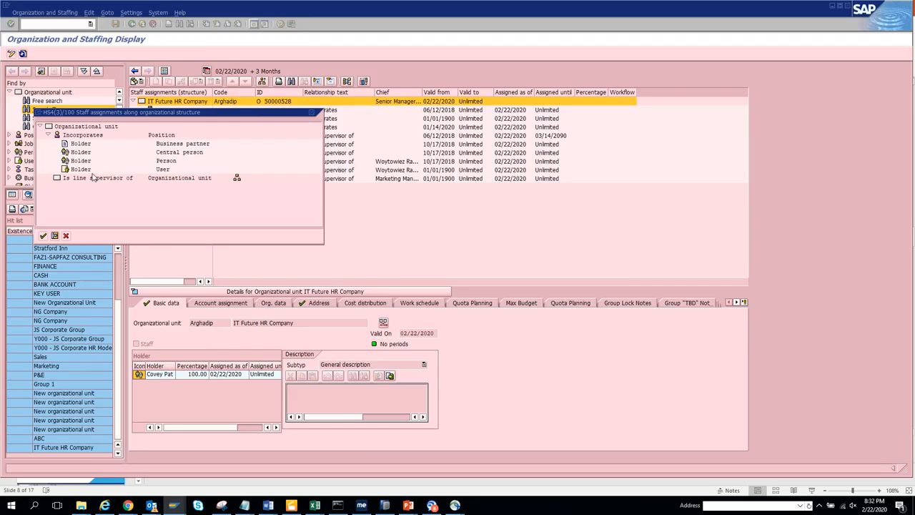
left_click(90, 179)
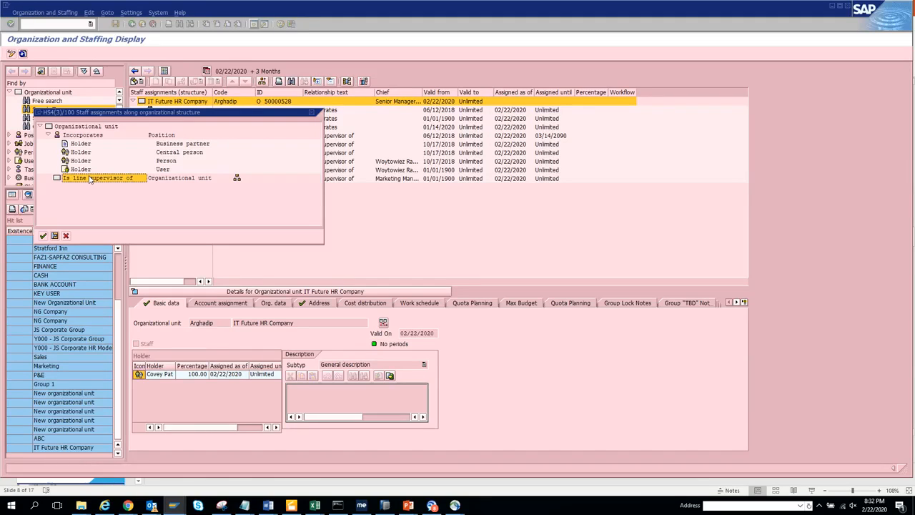
left_click(57, 178)
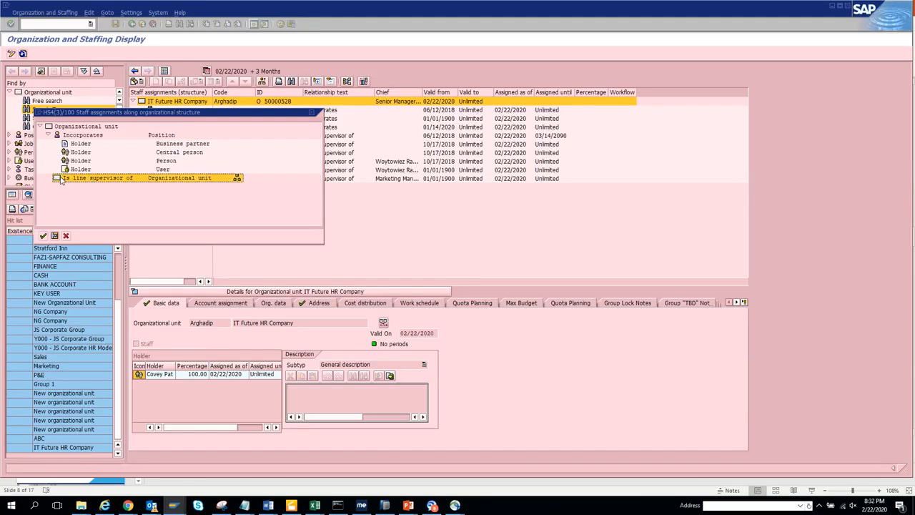
left_click(43, 236)
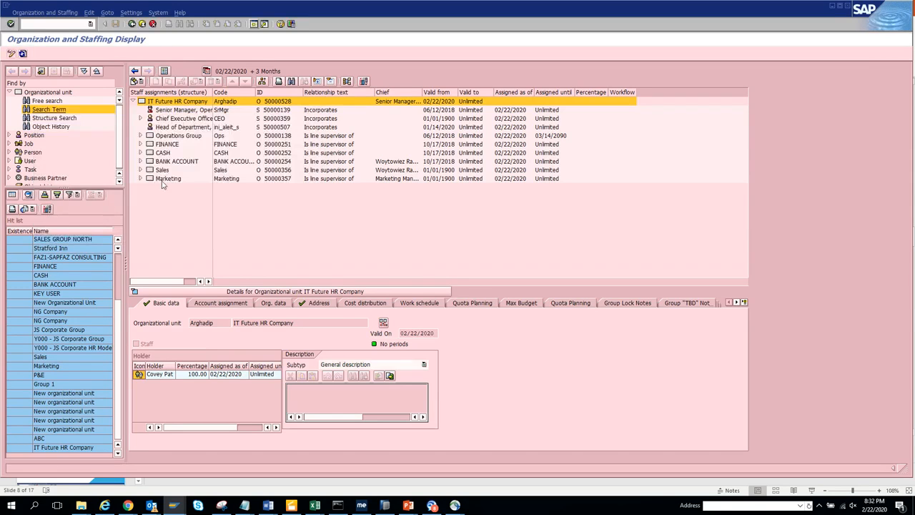
- Check the staff assignment relationships with the Marketing unit selected, and expand the Marketing node
left_click(166, 178)
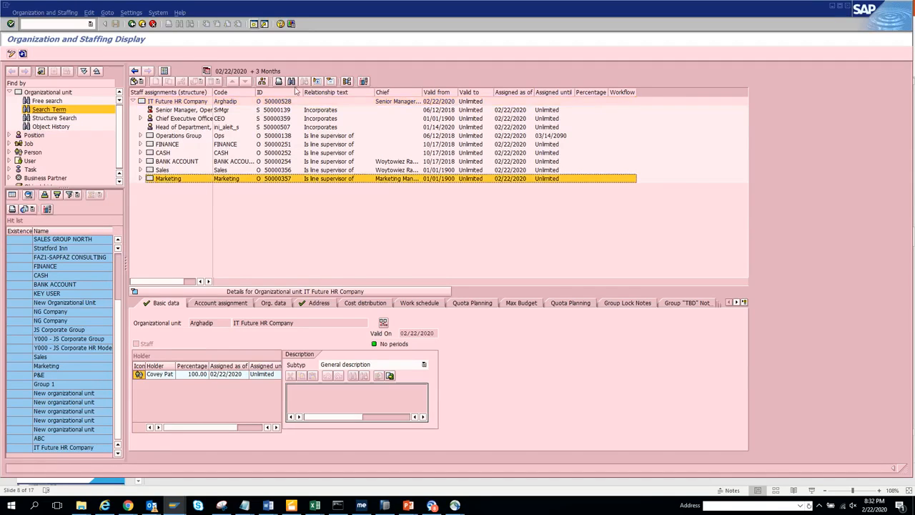
left_click(346, 80)
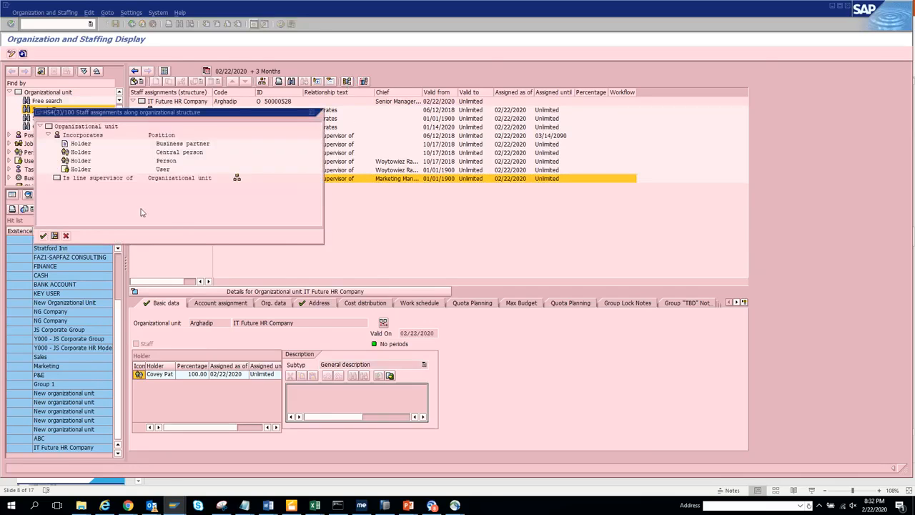
left_click(112, 179)
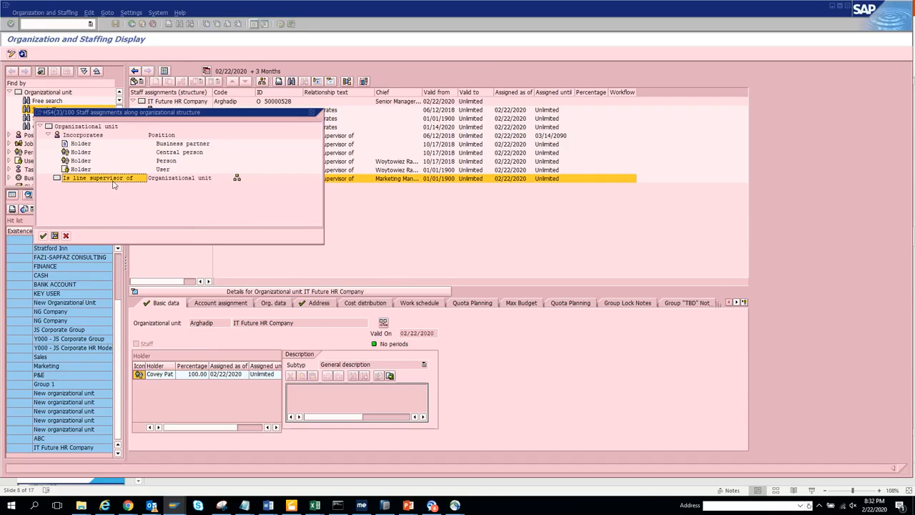
left_click(45, 236)
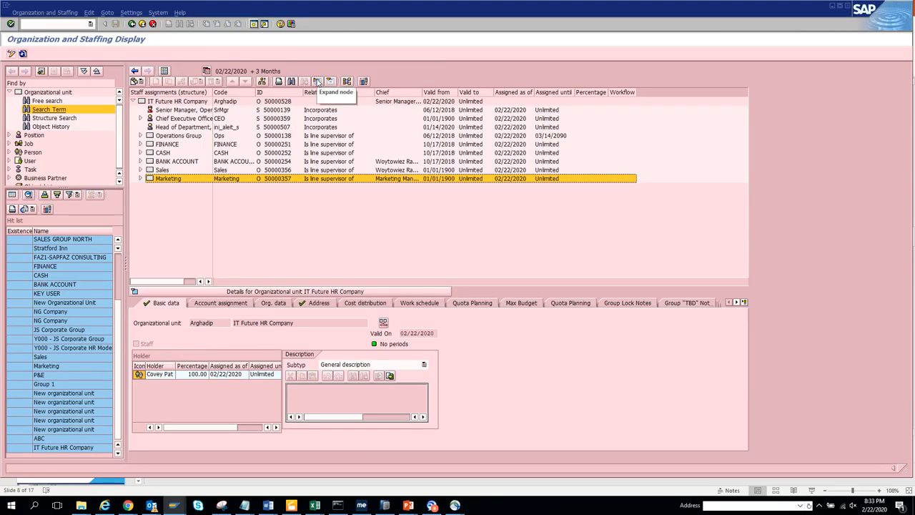
left_click(317, 81)
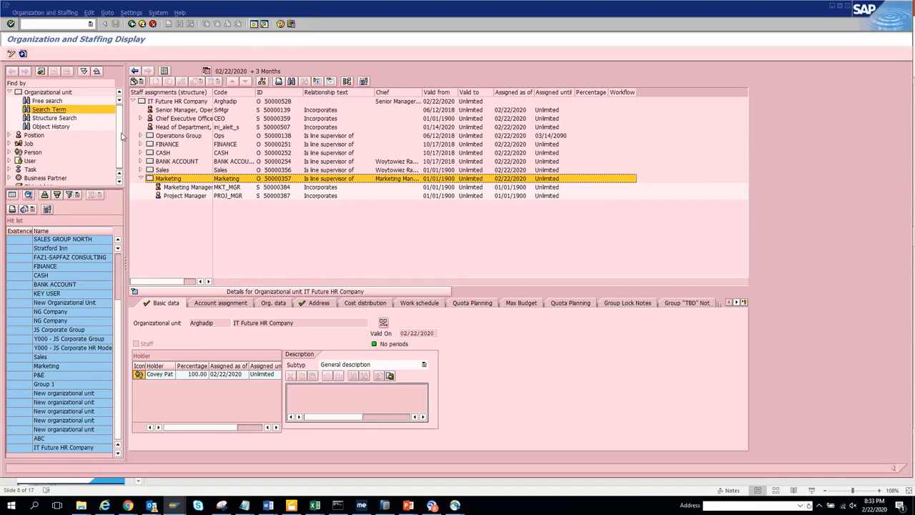
- Look up the object history, check the export options of the hit list, and enlarge the results list and restore its size
left_click_drag(120, 135, 120, 162)
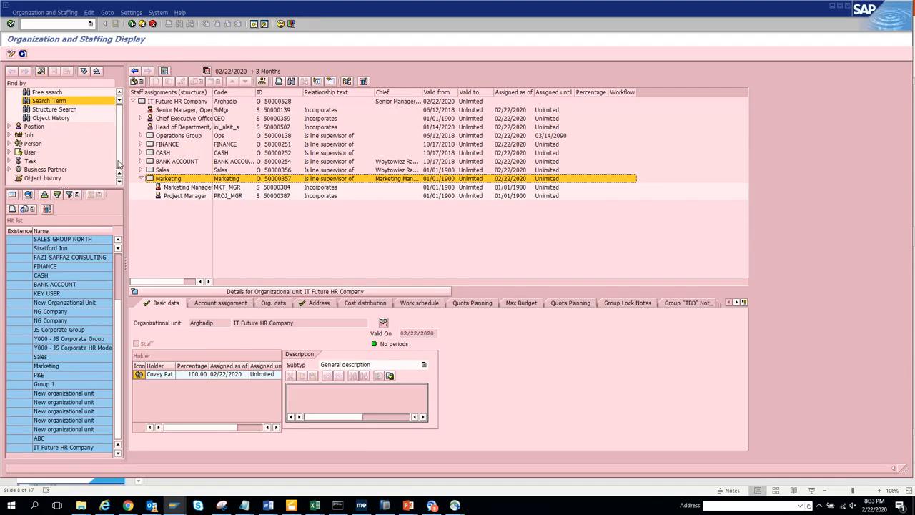
left_click(44, 178)
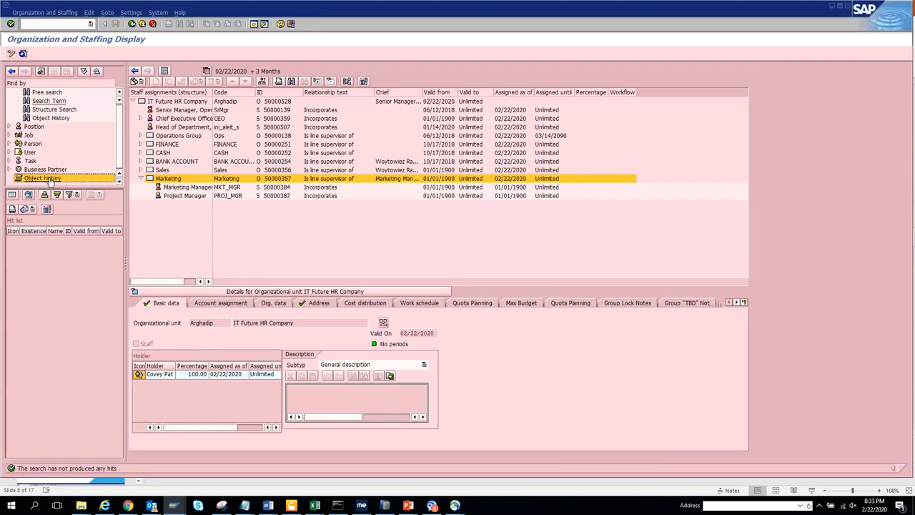
left_click(32, 210)
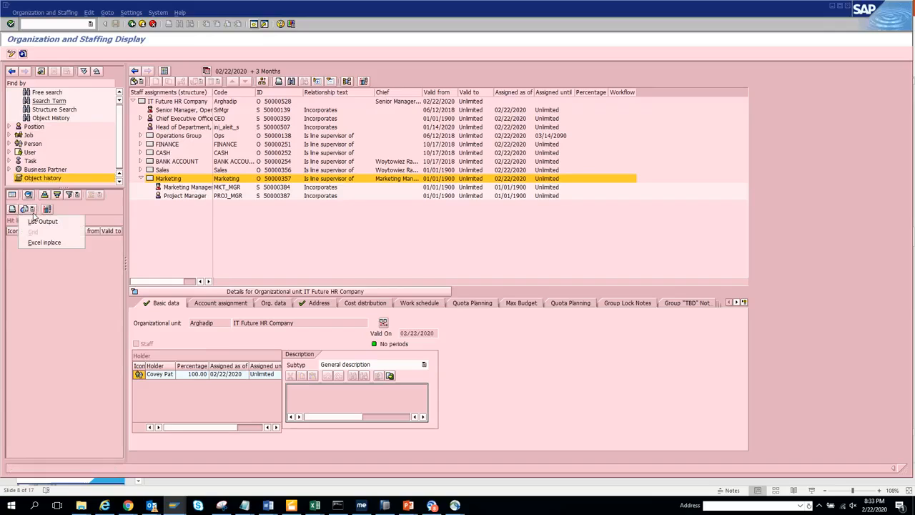
left_click(58, 265)
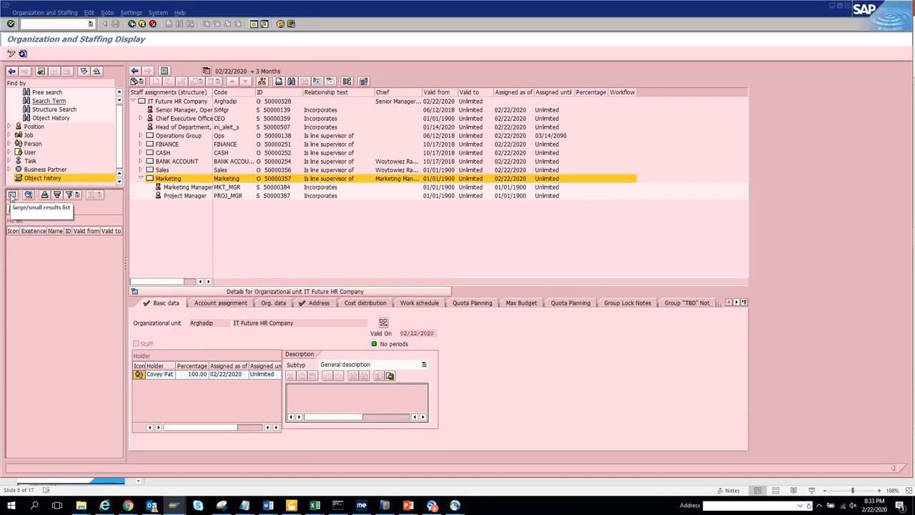
left_click(11, 196)
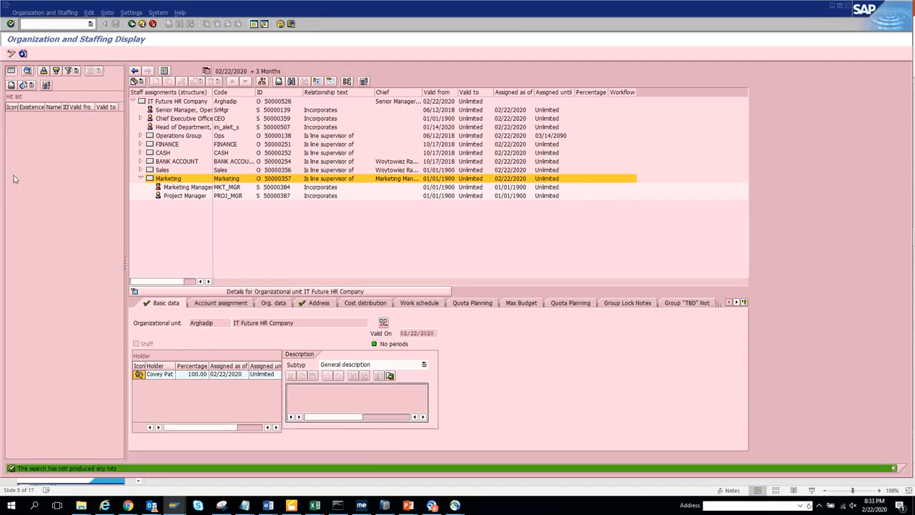
left_click(11, 70)
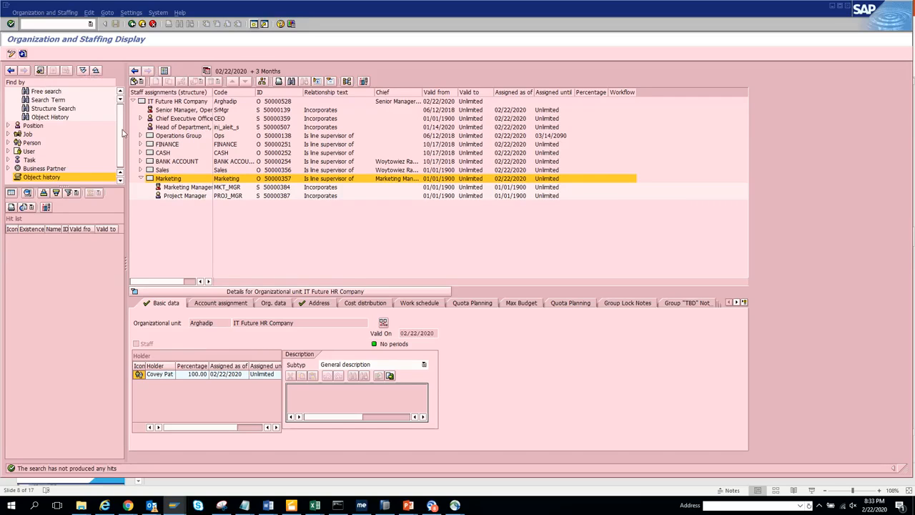
- Search organizational units with the name IT* and save the search as the variant test
scroll(122, 130, "up", 1)
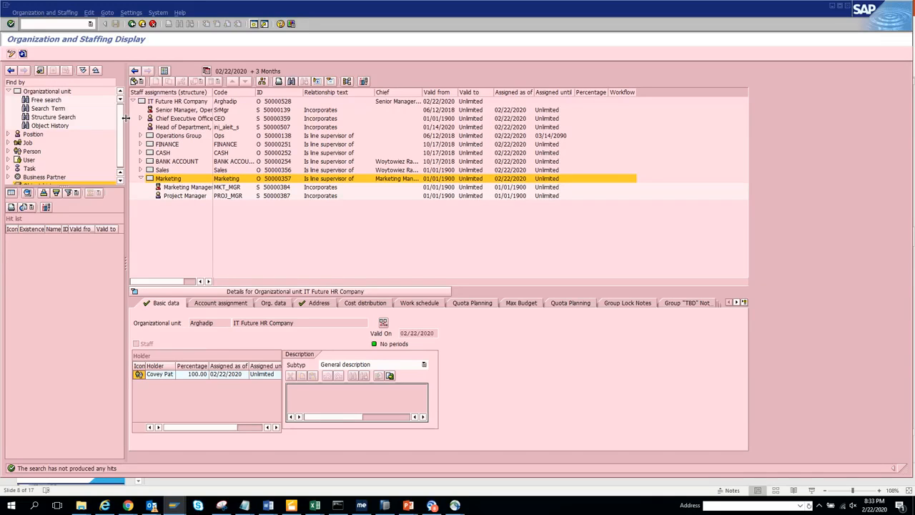
double_click(50, 110)
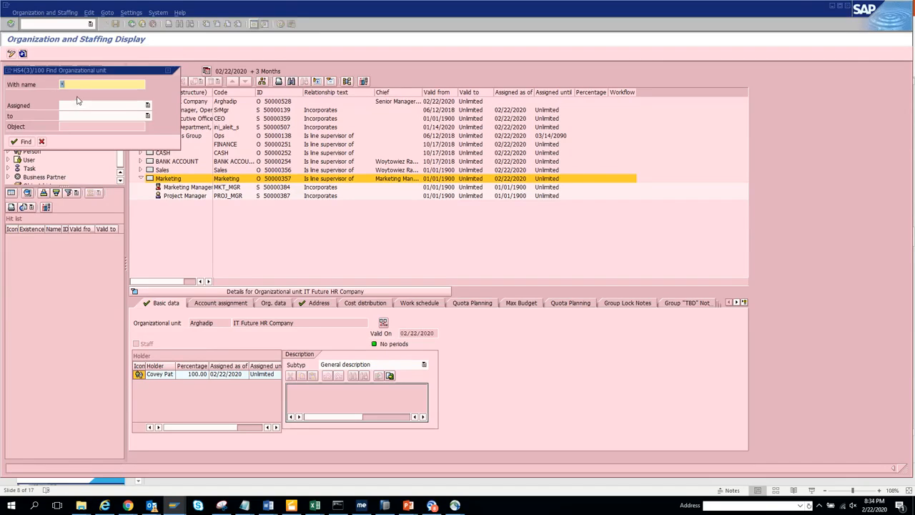
type("IT*")
key("Return")
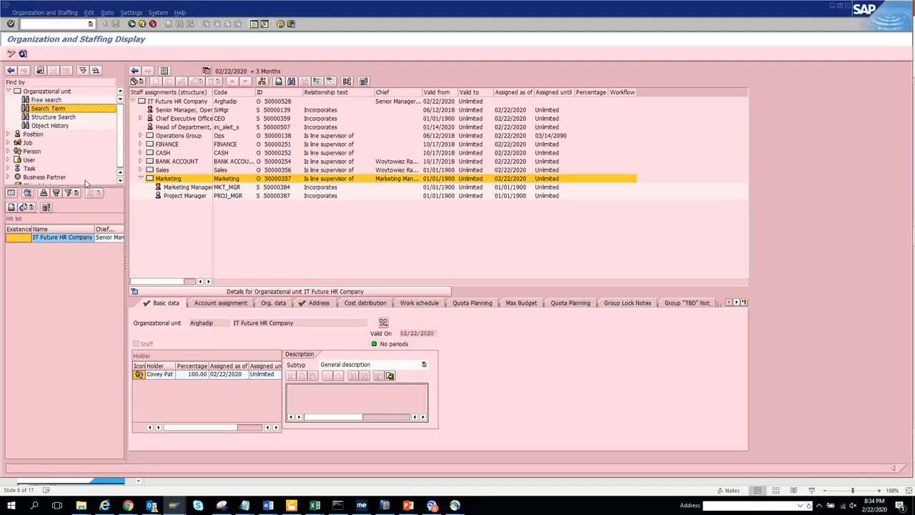
left_click(55, 239)
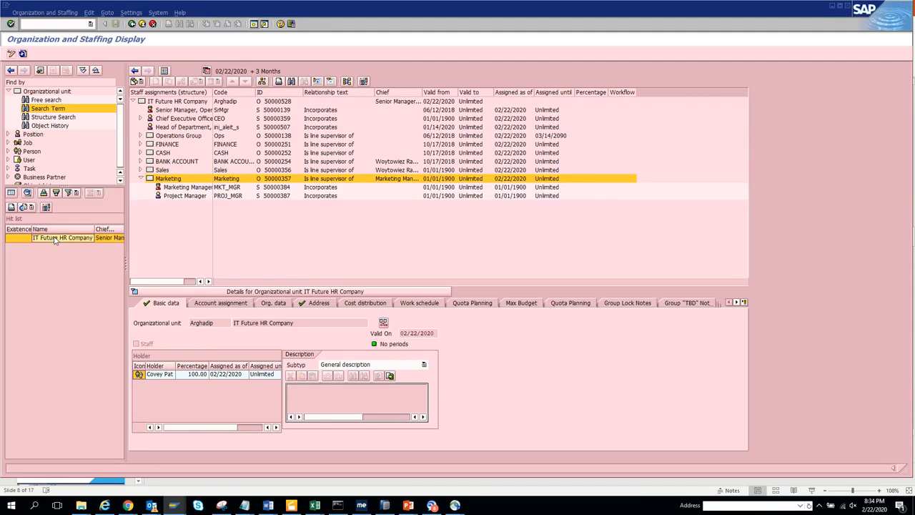
left_click(40, 71)
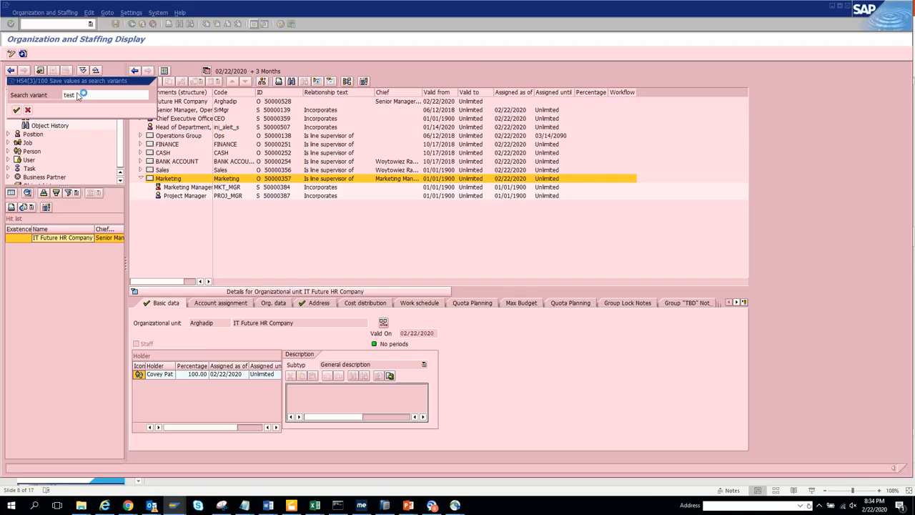
key("Return")
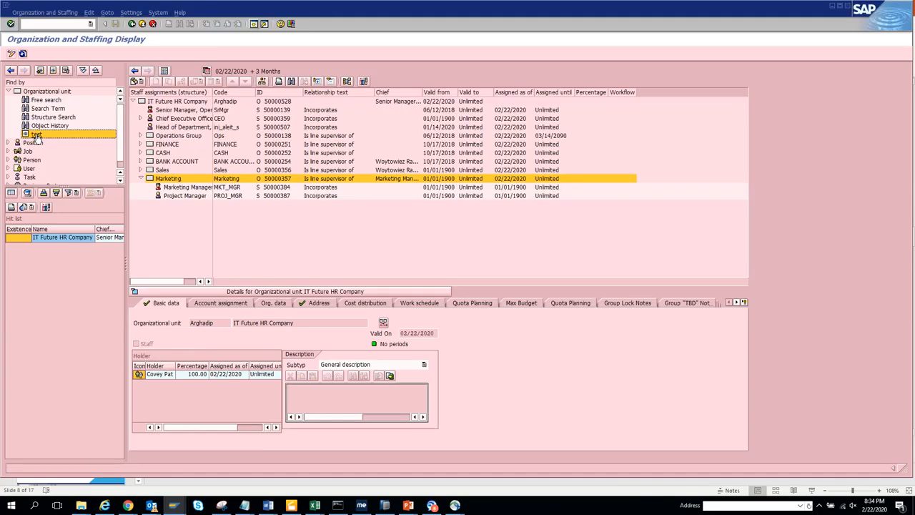
- Return to SAP Easy Access, restart the organization and staffing display, and run the saved search variant test
left_click(132, 24)
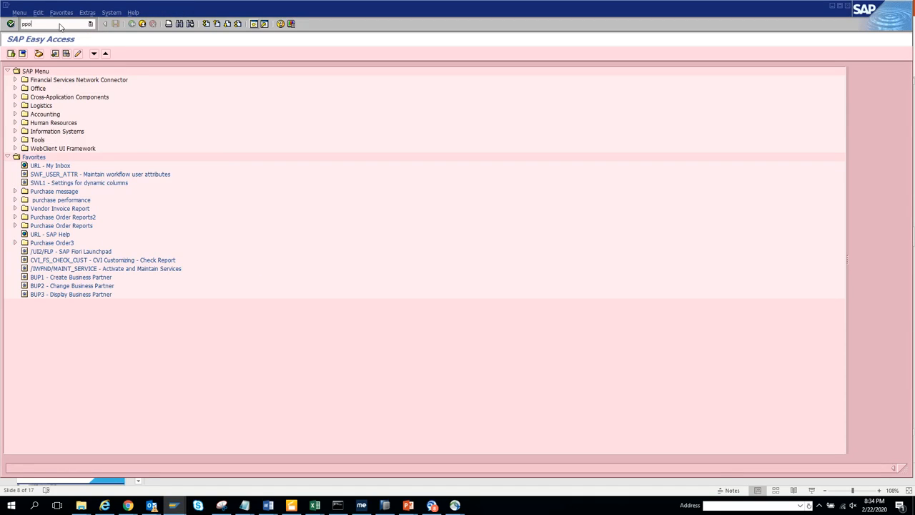
key("Return")
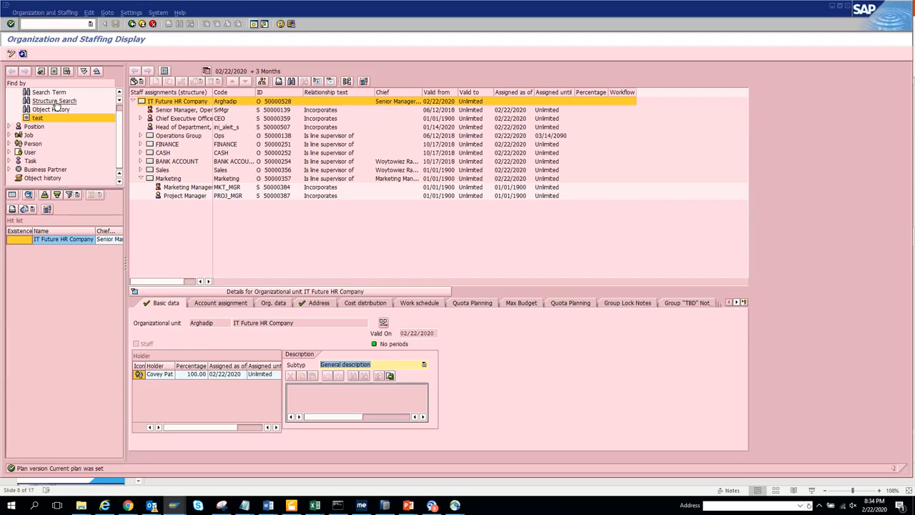
left_click(33, 120)
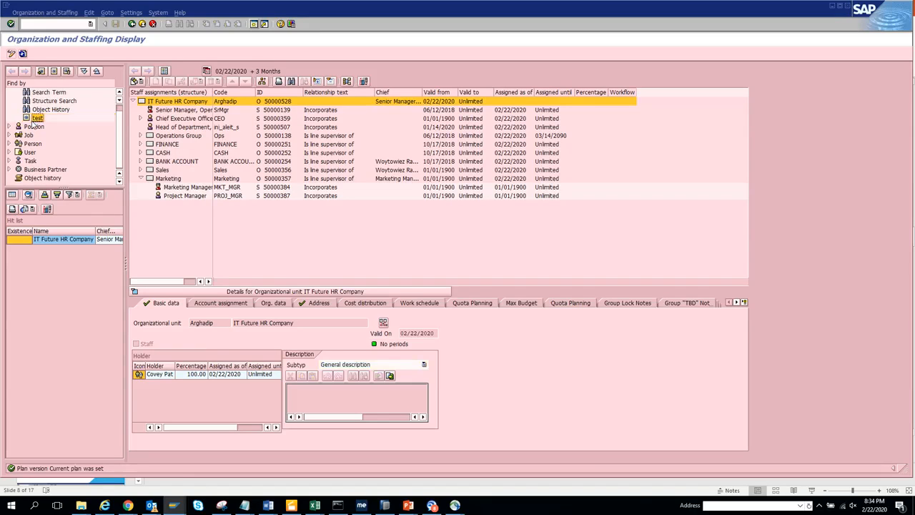
left_click(36, 119)
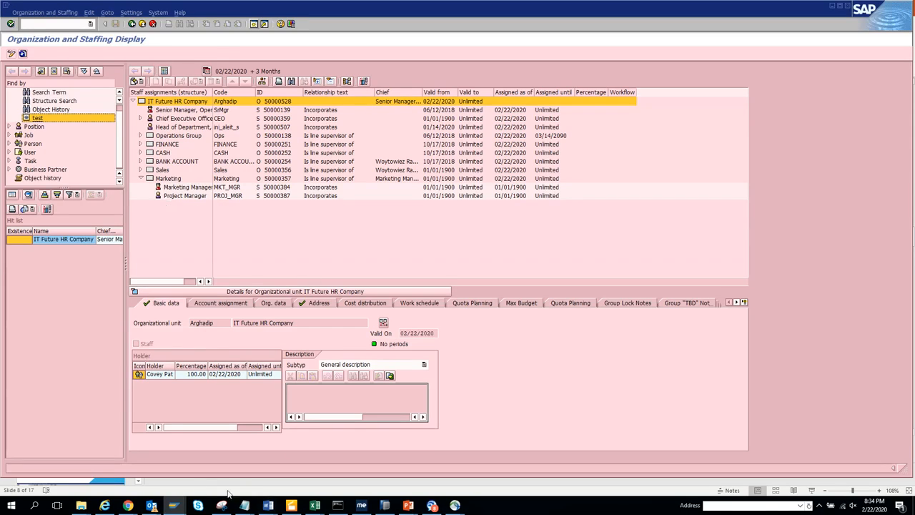
- Switch to the SAP HR presentation in PowerPoint, advance to slide 9 on the org structure workflow, and switch back to SAP
key("alt+Tab")
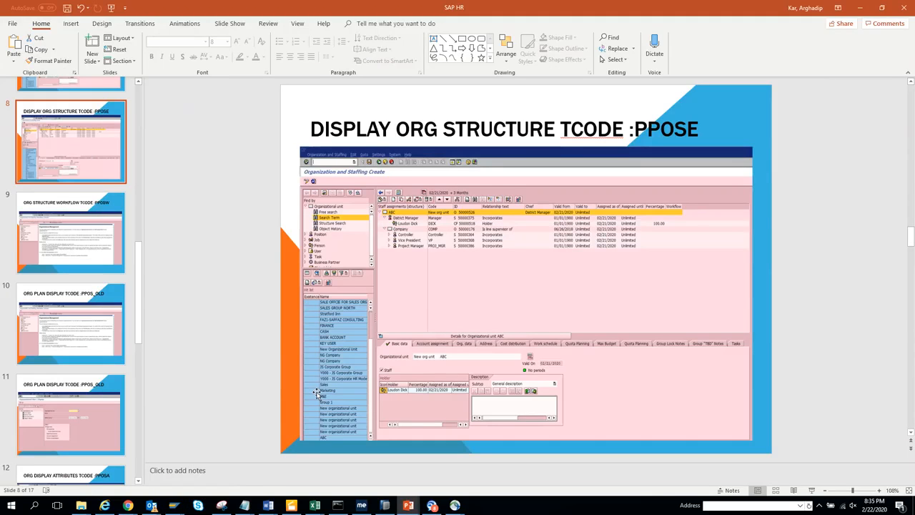
key("Down")
key("alt+Tab")
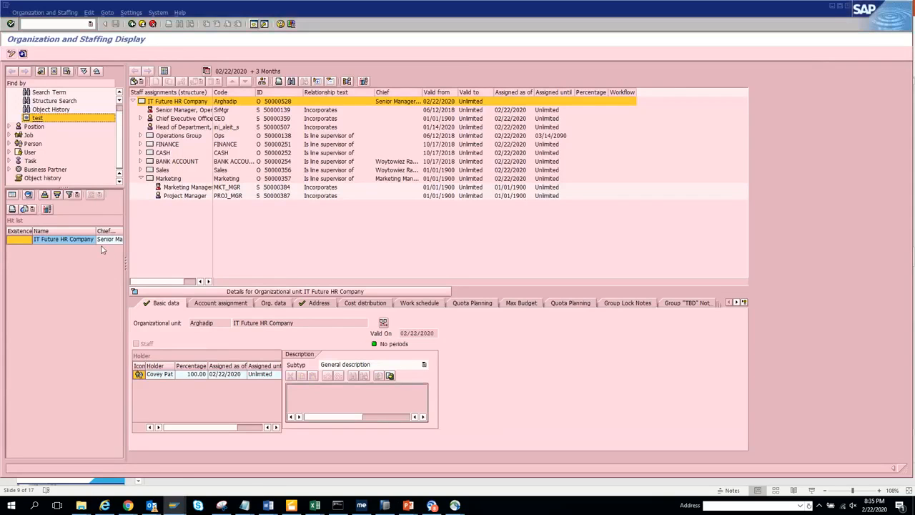
- Start the workflow view of the organization and staffing display with transaction /npposw and check the searches available for organizational units
left_click(45, 25)
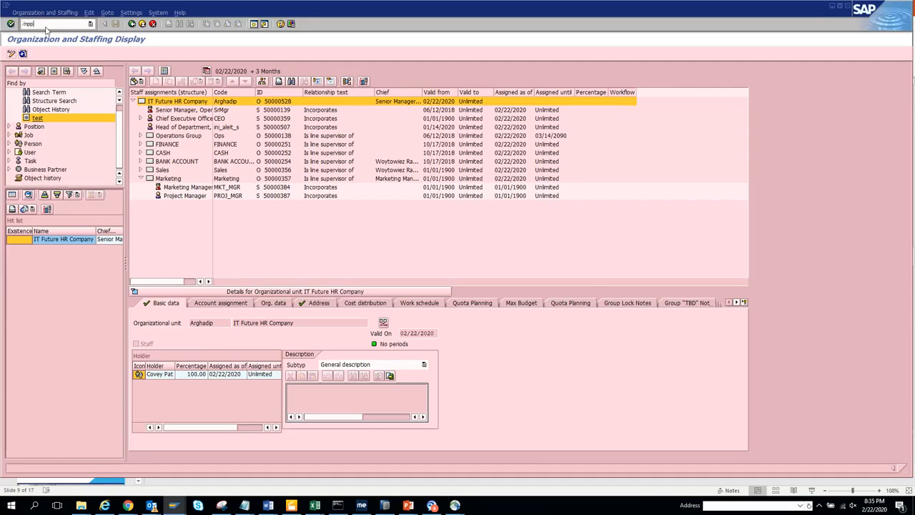
type("/npposw")
key("Return")
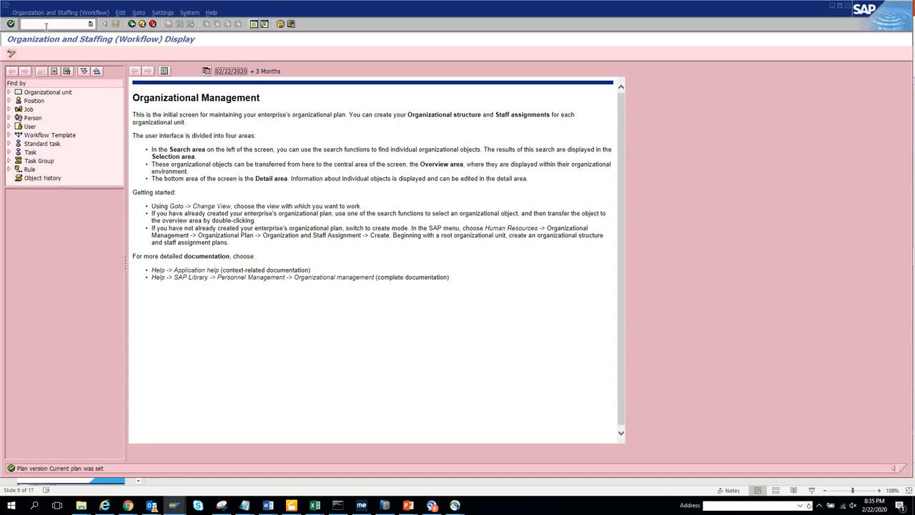
left_click(9, 92)
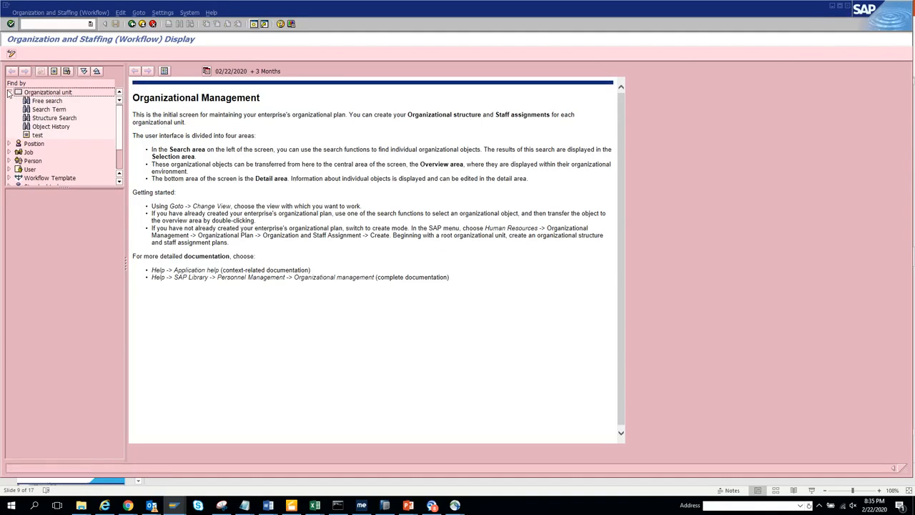
left_click(9, 92)
- Search for all workflow templates by search term with the name * and look through the columns of the hit list
left_click(9, 135)
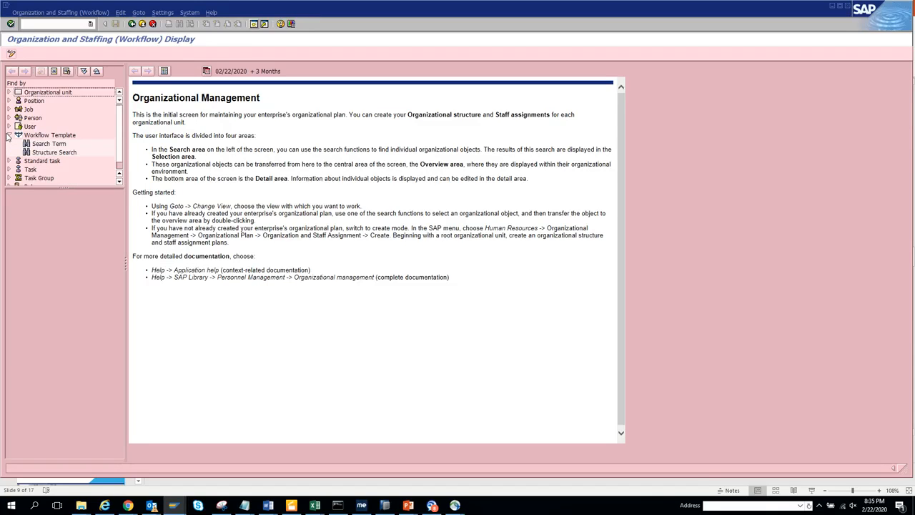
left_click(40, 145)
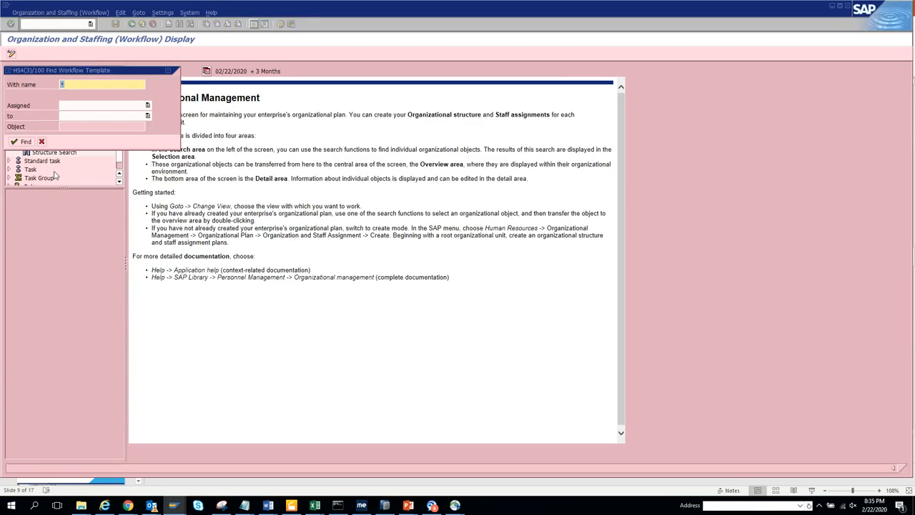
left_click(22, 142)
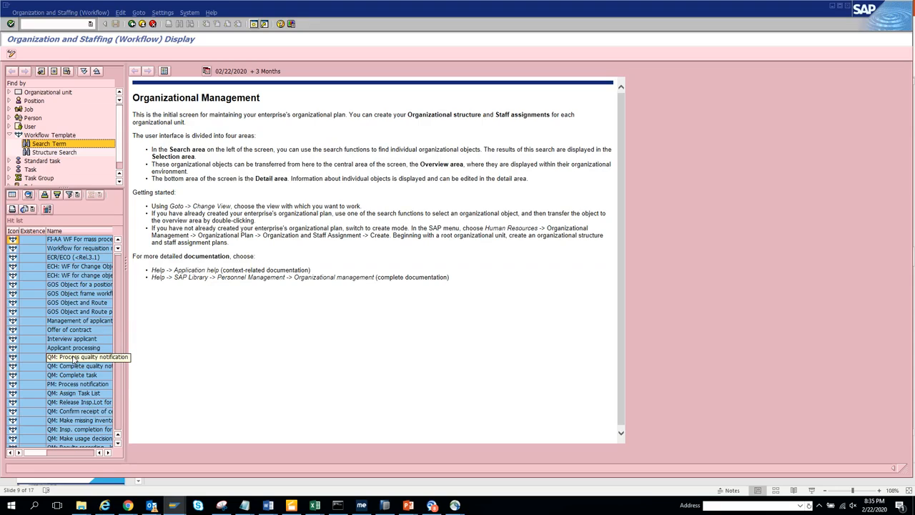
left_click(108, 453)
left_click(107, 453)
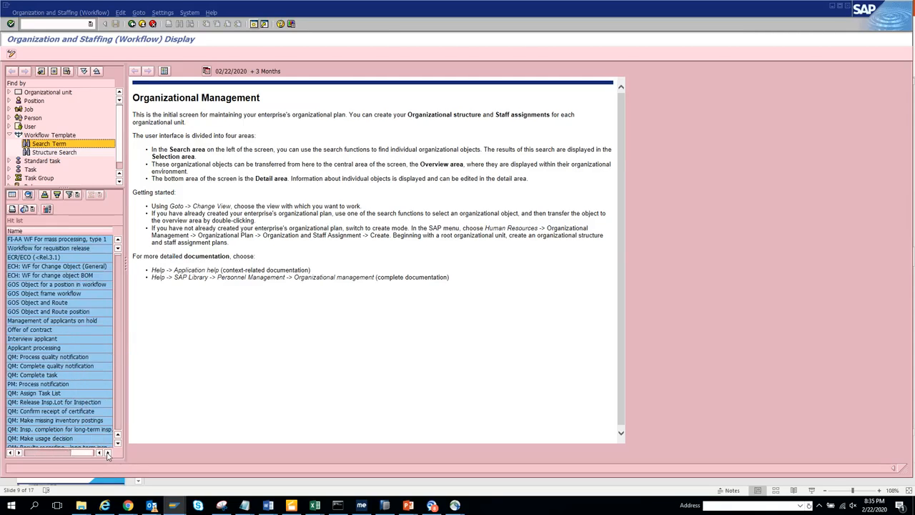
left_click_drag(91, 454, 43, 453)
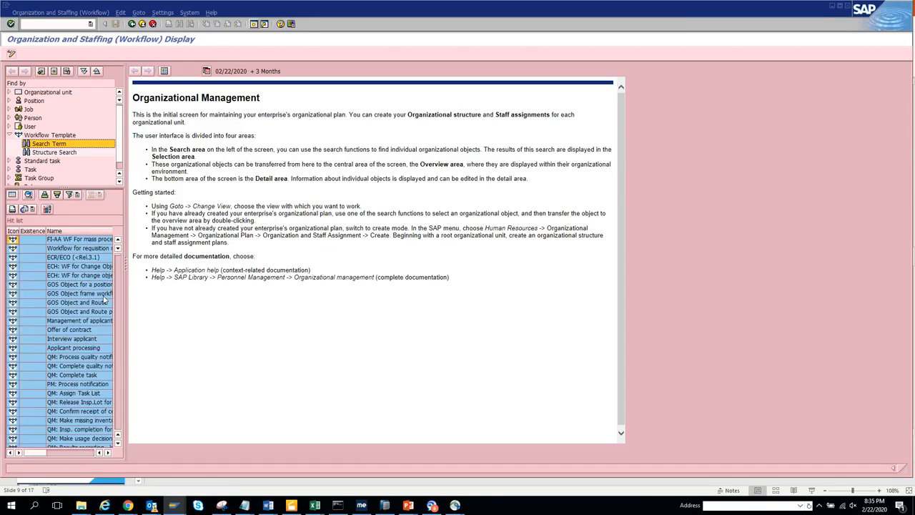
- Display the workflow templates GOS Object for a position in workflow, QM: Complete quality notification, QM: Assign Task List, LatestStart_ItemCreation and WFUNIT_C001
double_click(102, 285)
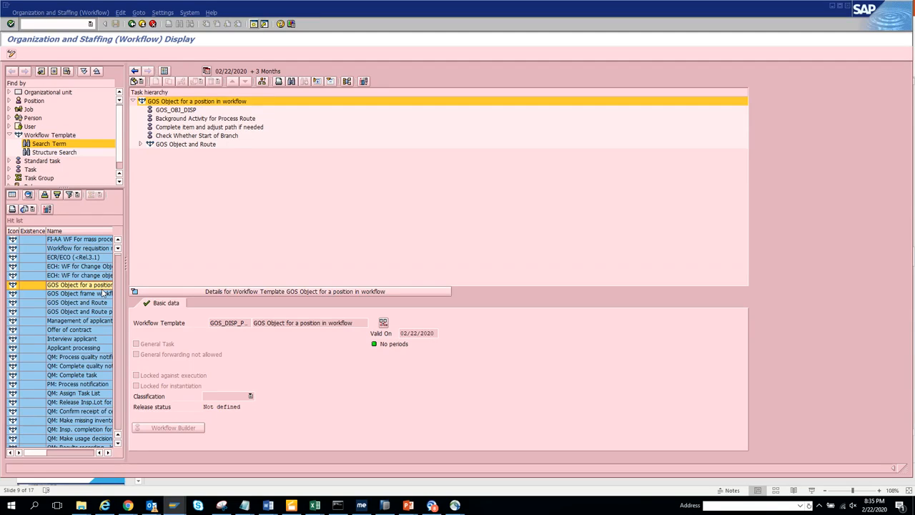
double_click(92, 367)
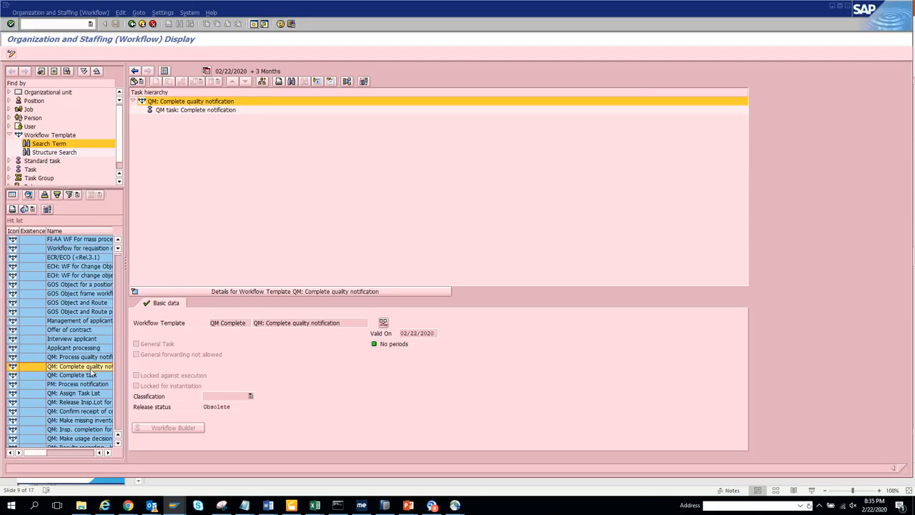
double_click(96, 393)
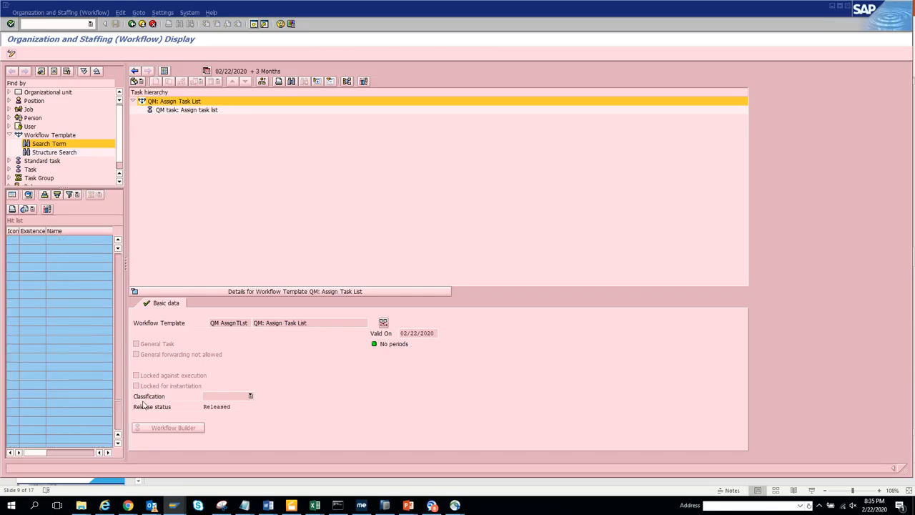
double_click(79, 366)
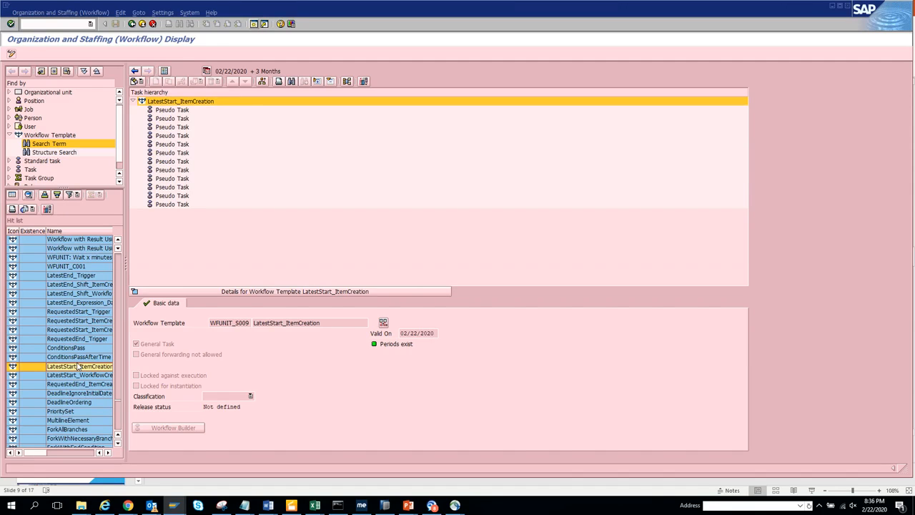
double_click(72, 267)
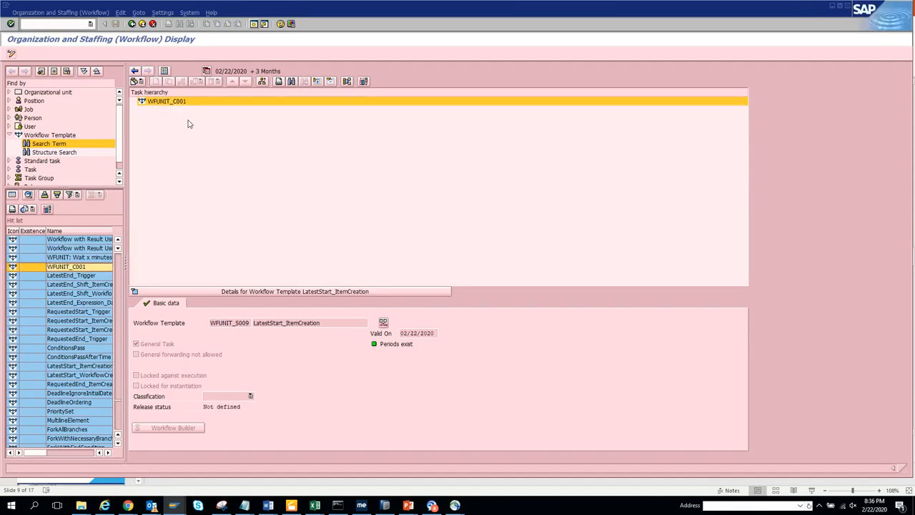
left_click(178, 103)
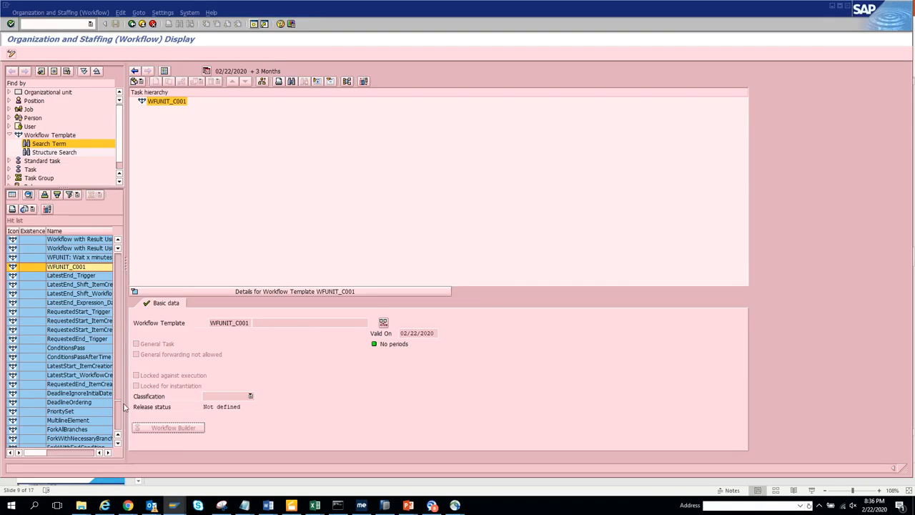
- Display the templates GOS Object and Route and GOS Object frame workflow, and show the details of the task Set Work Item ID for Process Route
left_click_drag(117, 401, 118, 233)
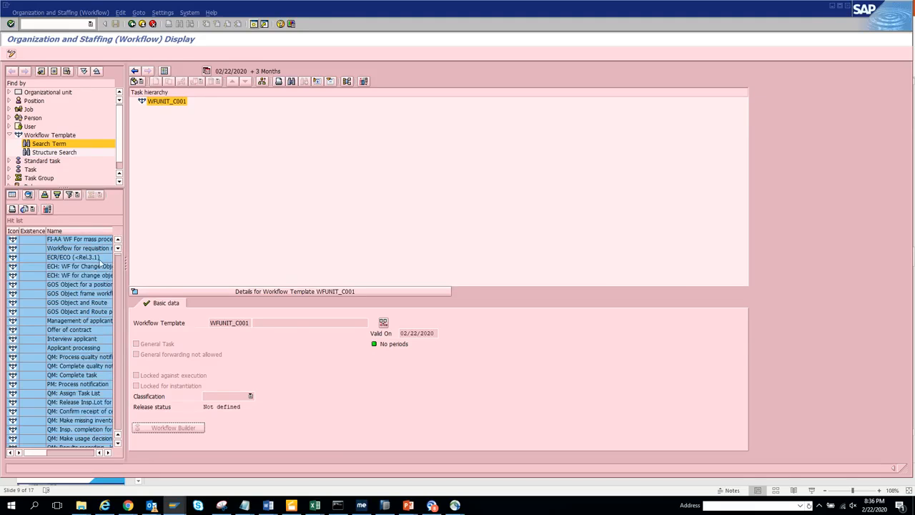
double_click(79, 303)
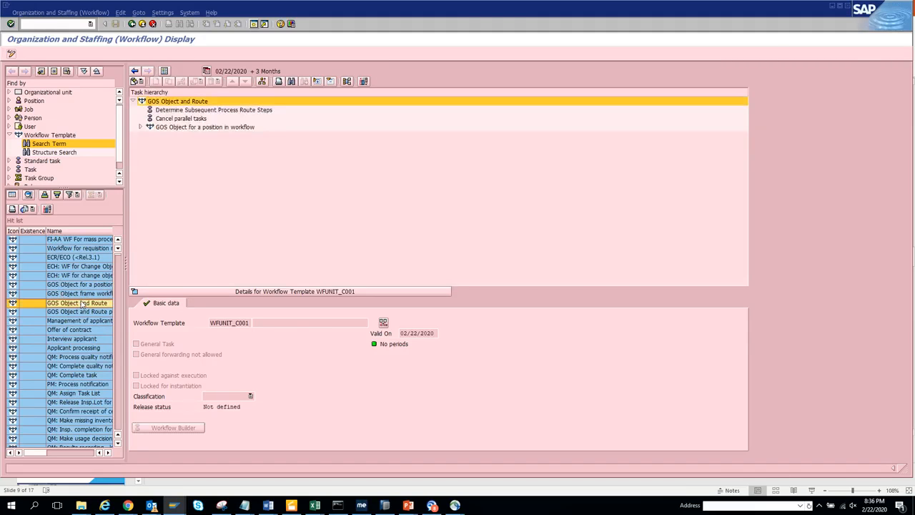
double_click(88, 296)
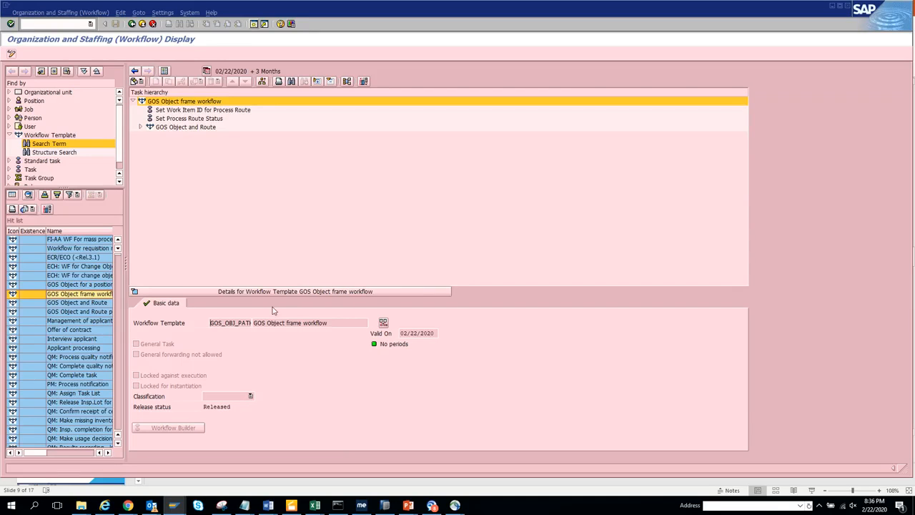
left_click(284, 290)
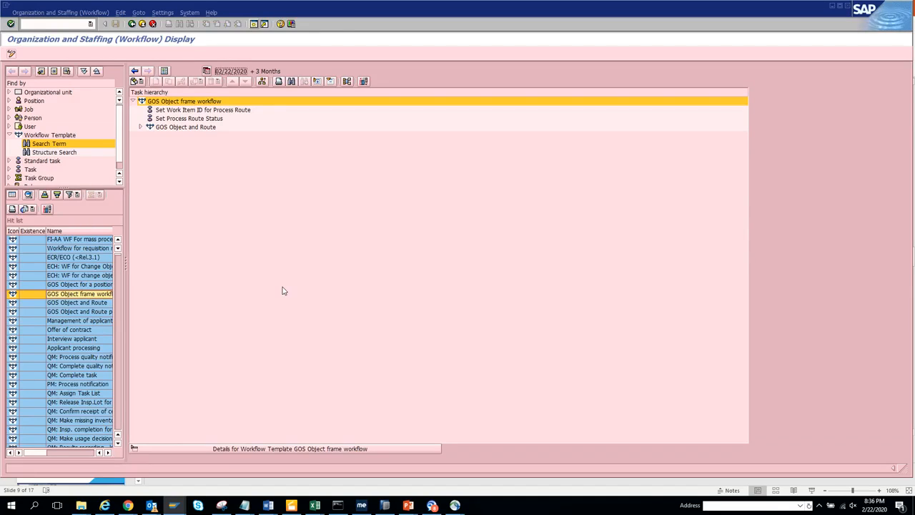
left_click(274, 449)
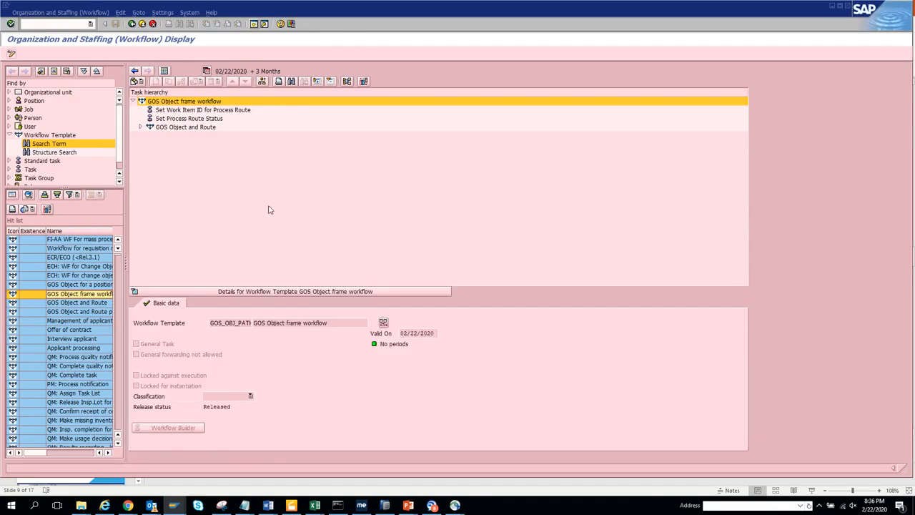
left_click(141, 127)
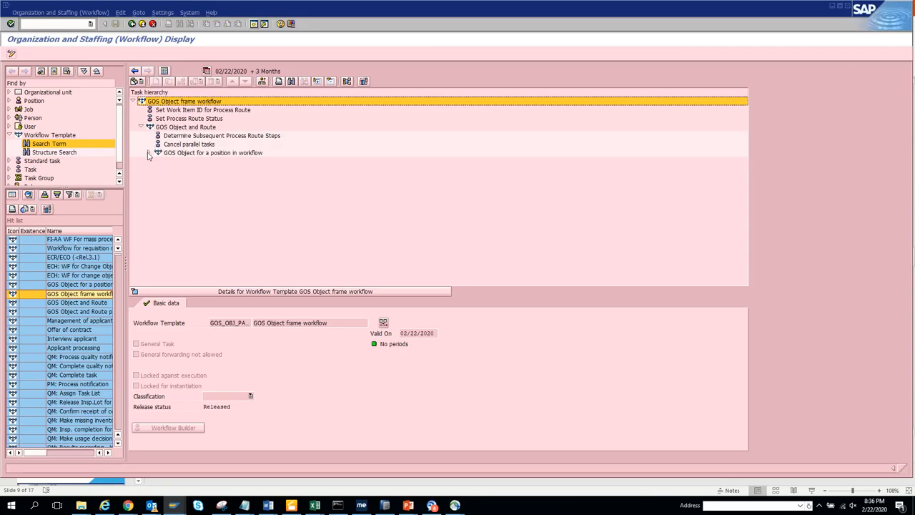
left_click(211, 112)
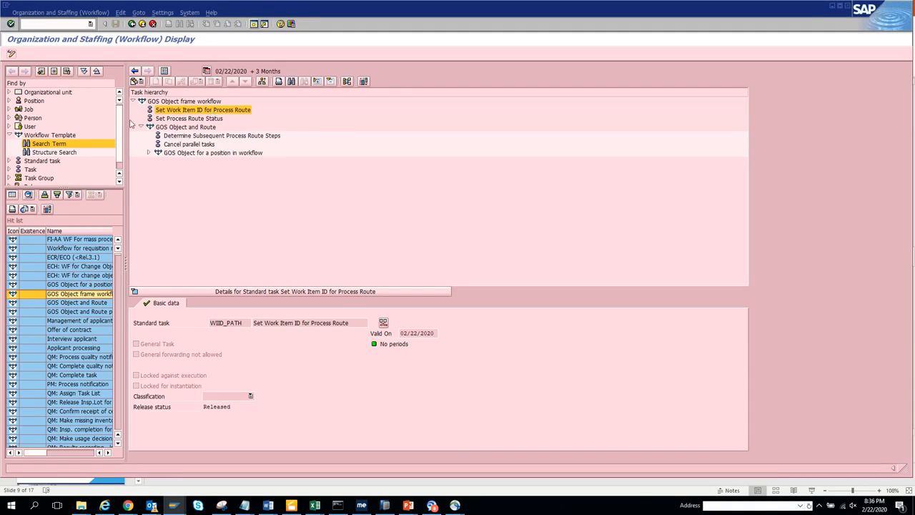
- Search for all users with the name * and display the task assignment of user M2B STUDENT013
left_click(32, 127)
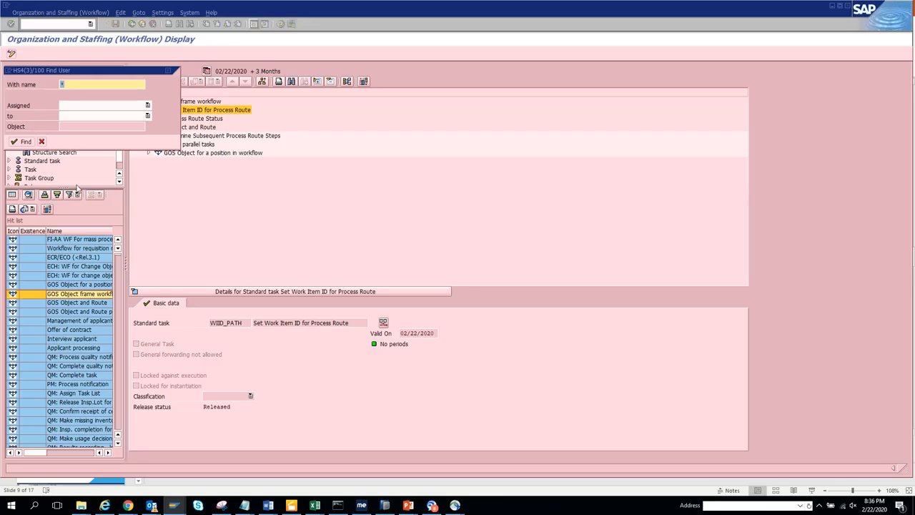
left_click(15, 143)
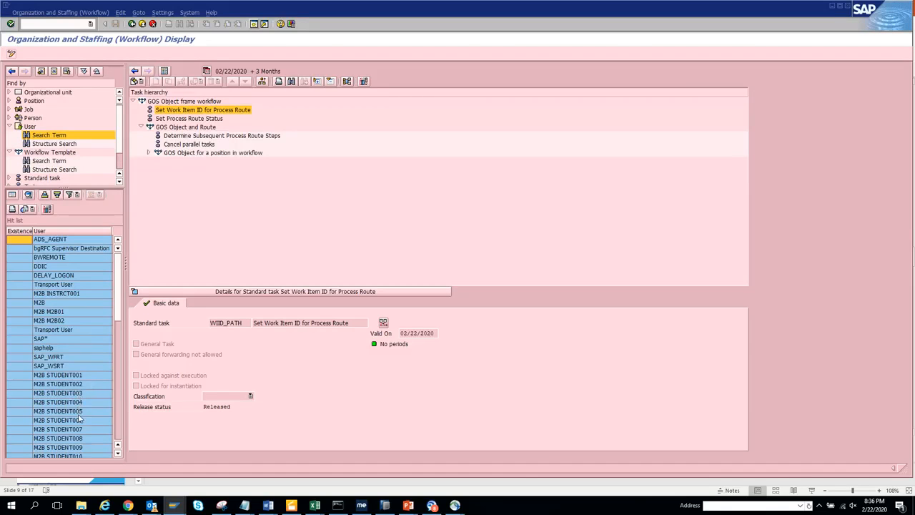
left_click(117, 453)
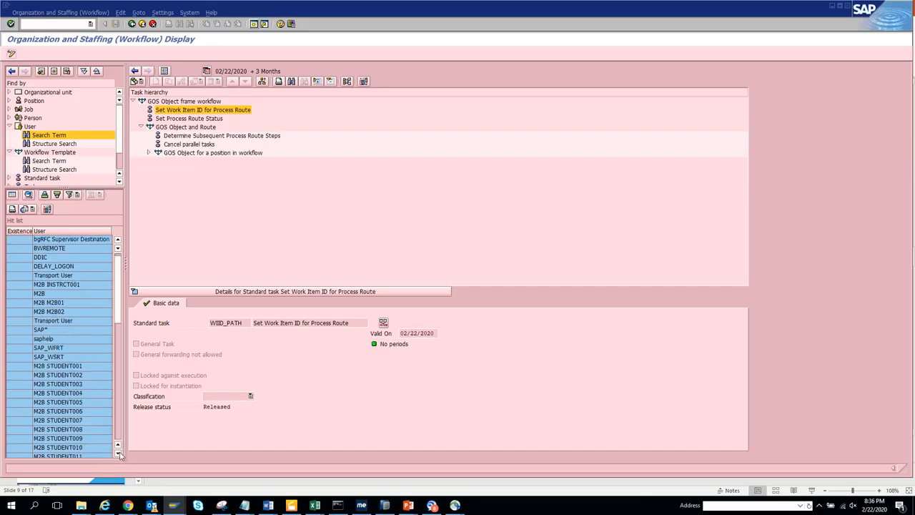
left_click(118, 453)
left_click(117, 453)
double_click(105, 456)
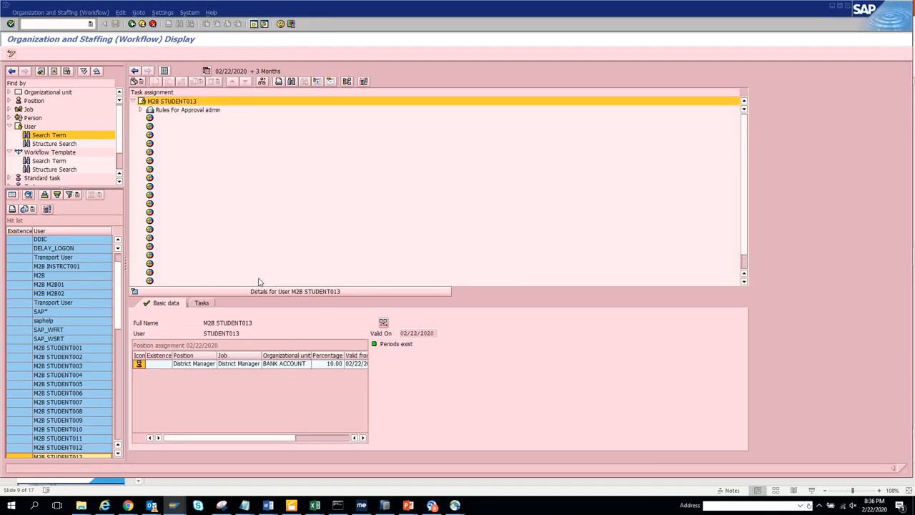
left_click(141, 110)
left_click(141, 110)
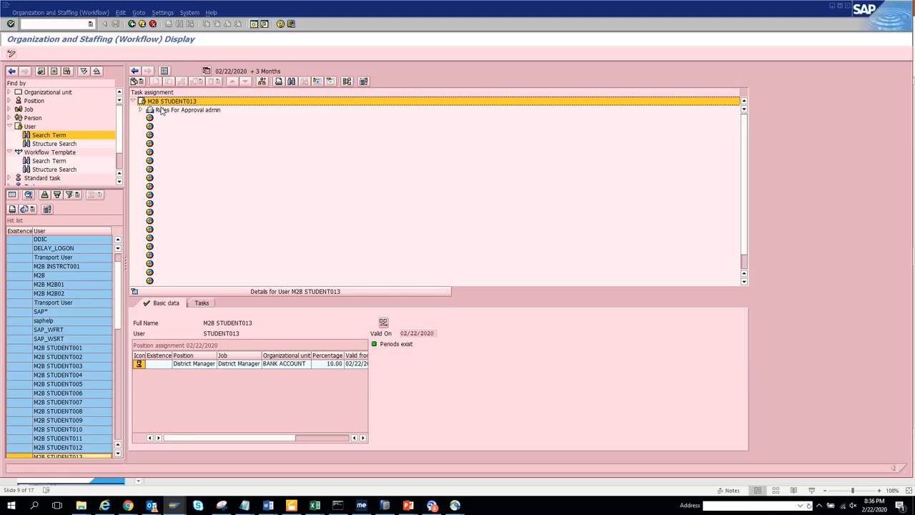
- Show all columns in the task assignment overview: Code, ID, Relationship text, Validity period, Relationship Period and Percentage
left_click(364, 81)
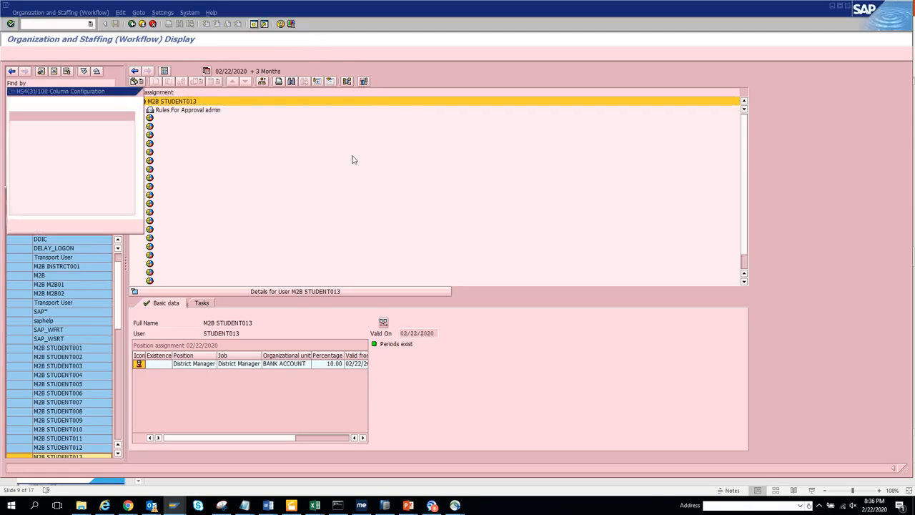
left_click(13, 105)
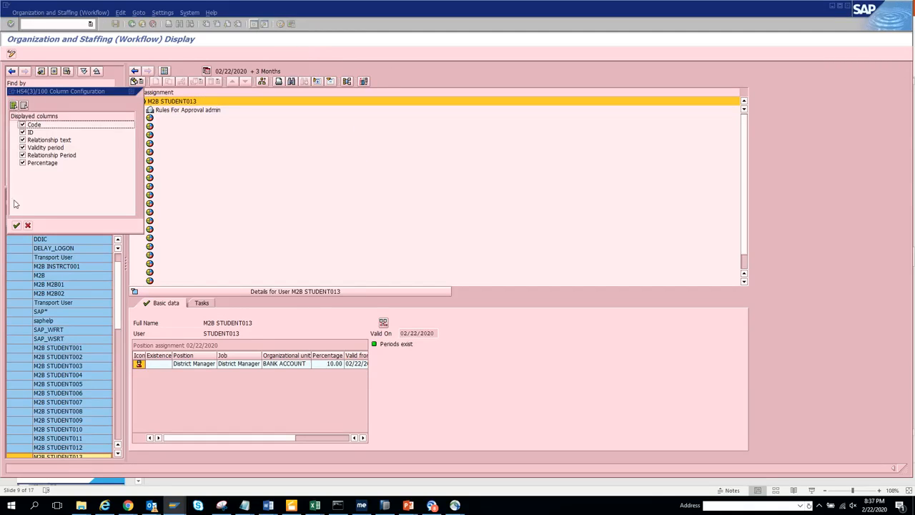
left_click(17, 226)
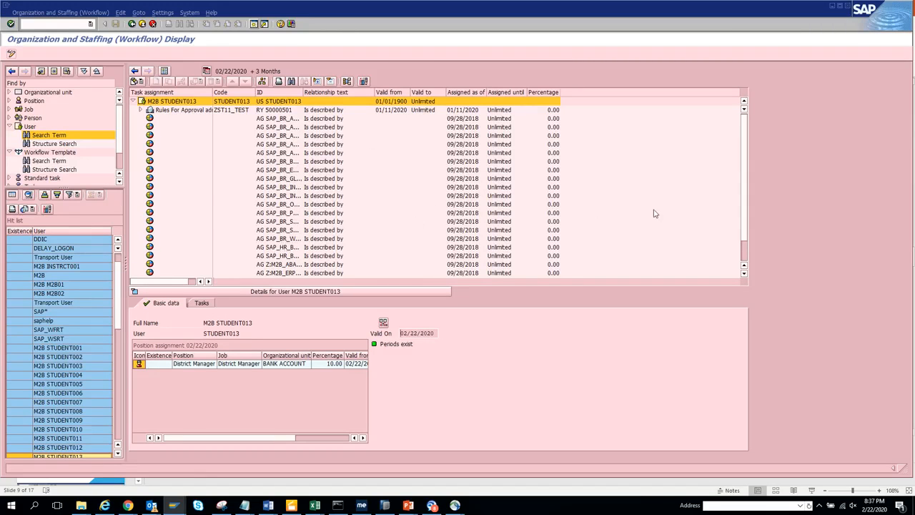
- Expand Rules For Approval admin and District Manager under M2B STUDENT013, and display the task assignments of users saphelp and M2B STUDENT010
left_click(140, 110)
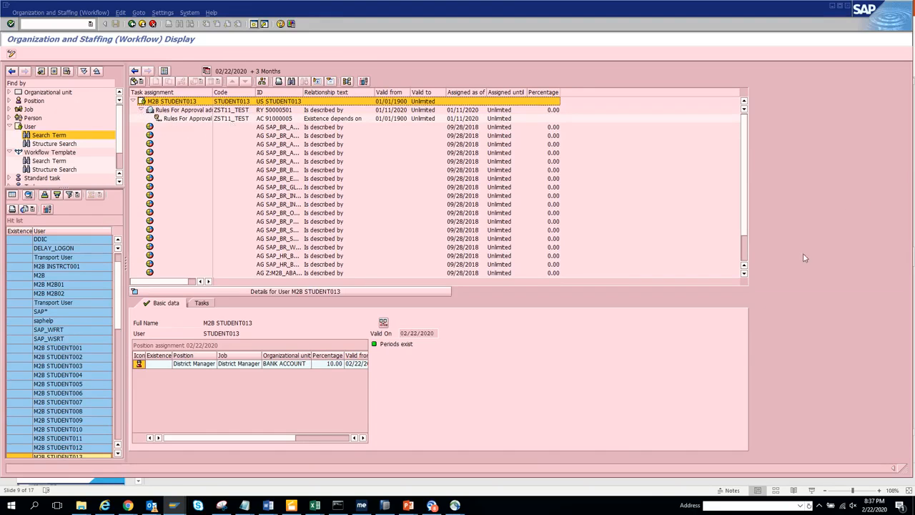
scroll(747, 260, "down", 2)
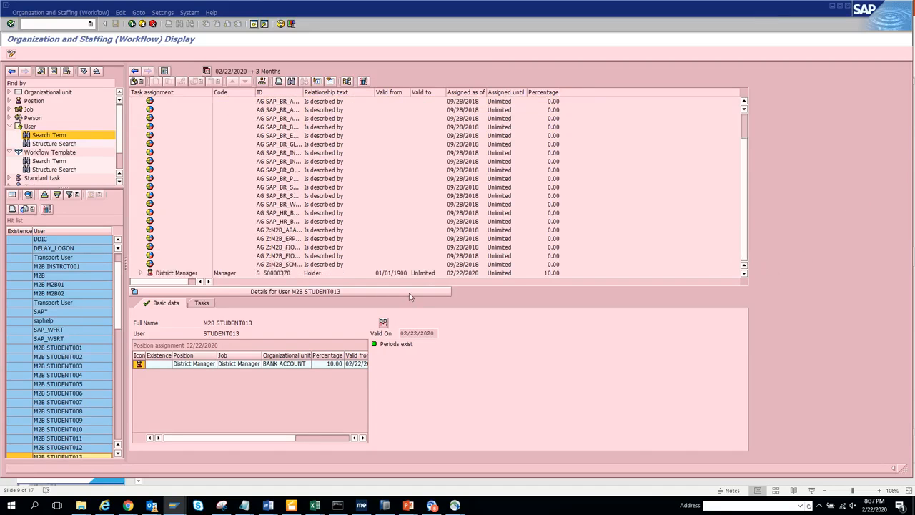
left_click(140, 272)
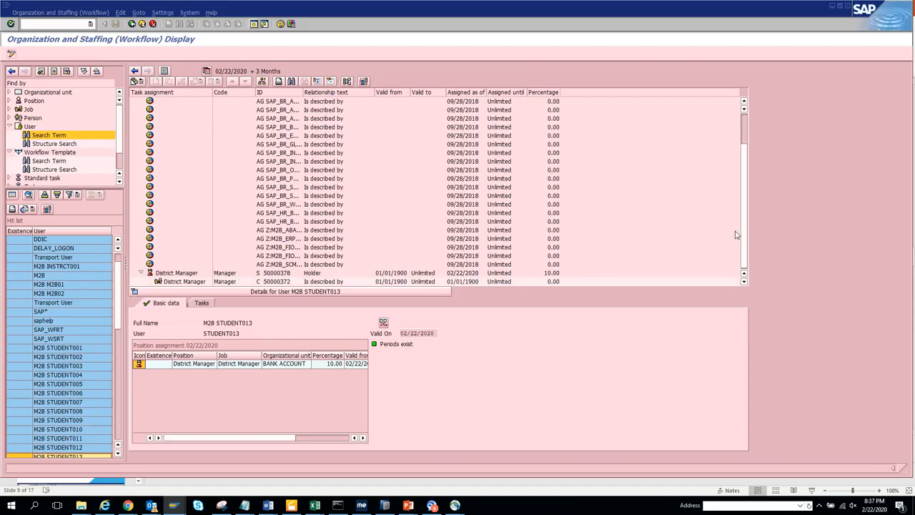
left_click(743, 281)
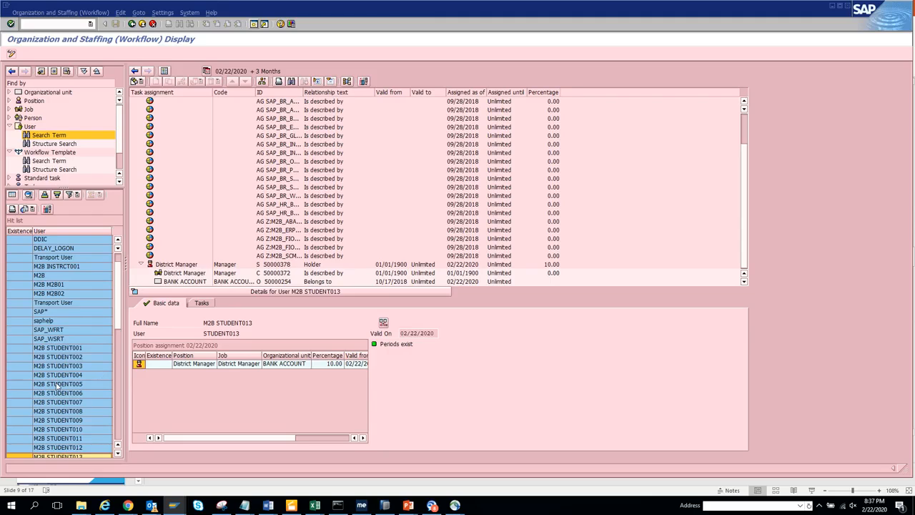
double_click(58, 321)
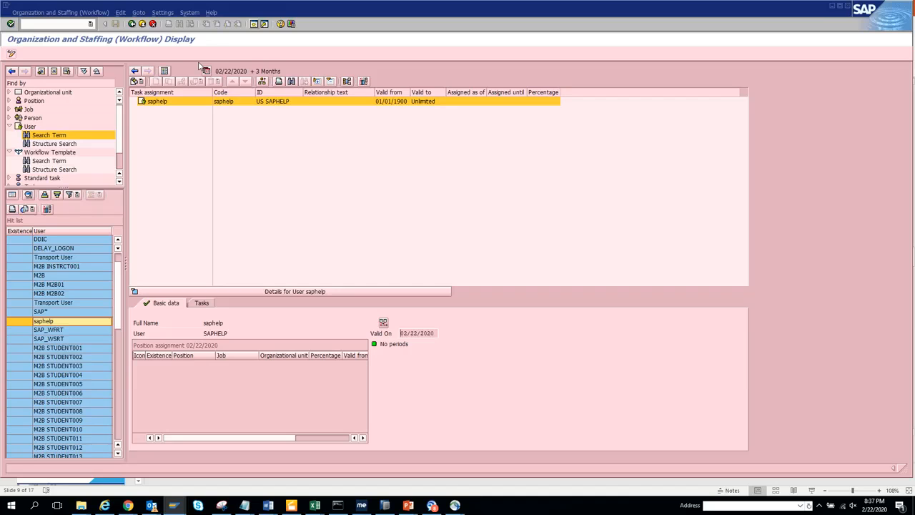
double_click(84, 431)
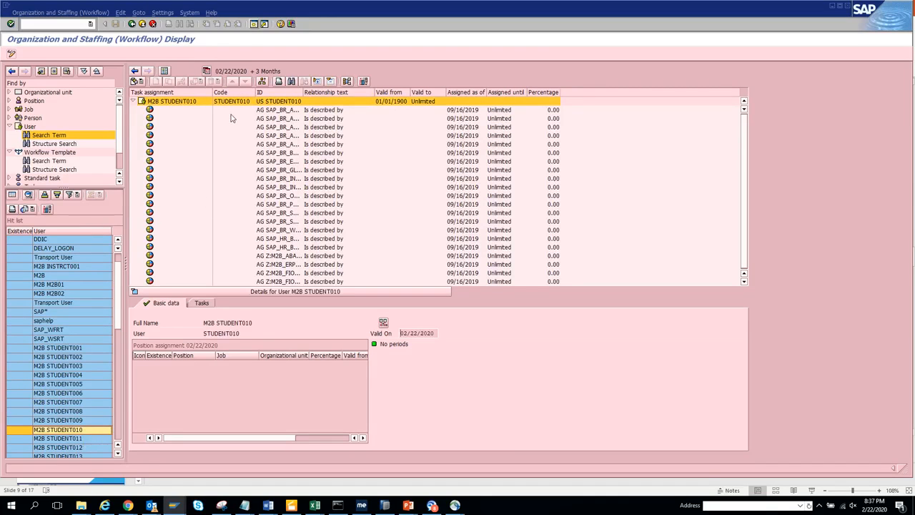
- Display the task assignment of user M2B STUDENT011 and try to go one level up from it
double_click(92, 438)
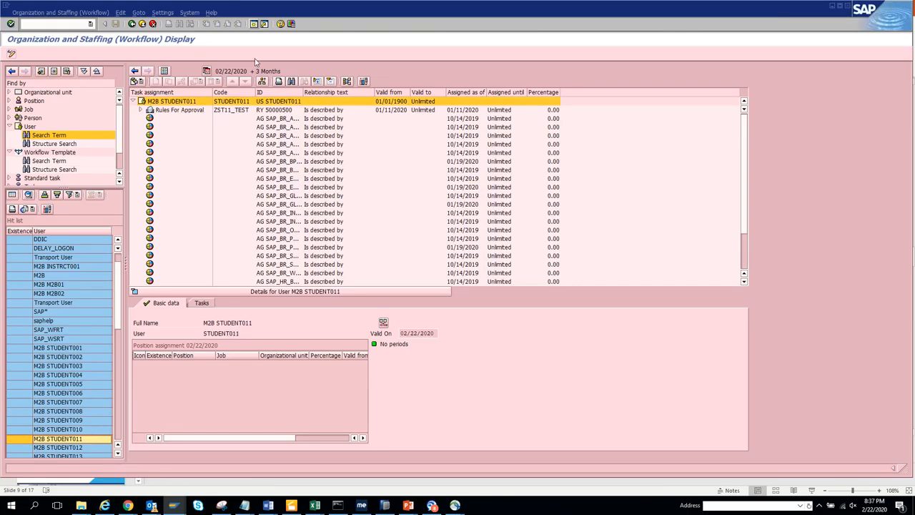
left_click(262, 82)
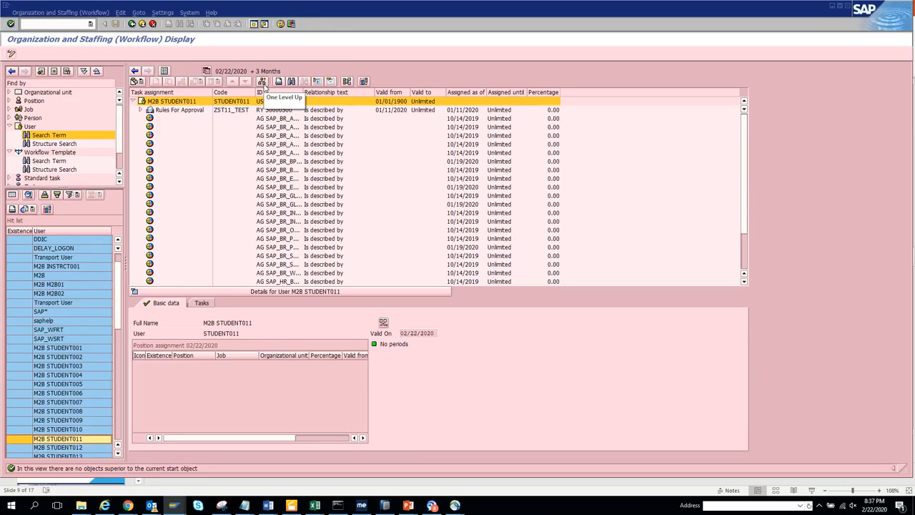
- Search for persons with the collective search help and display the organizational assignments of the last two employees in the hit list
double_click(44, 126)
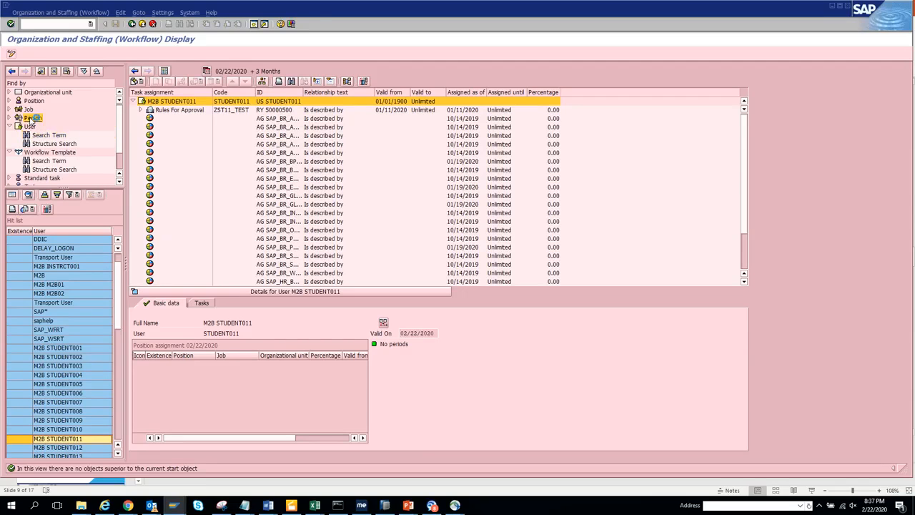
left_click(13, 183)
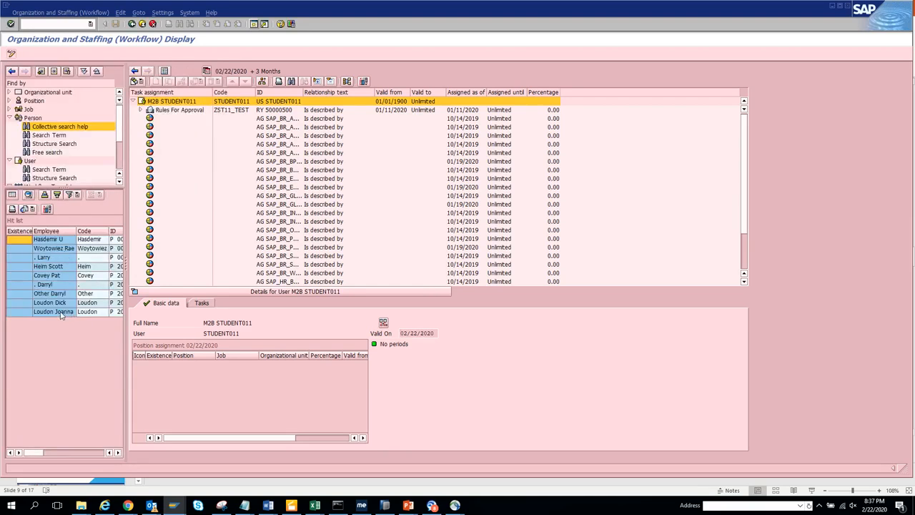
double_click(60, 313)
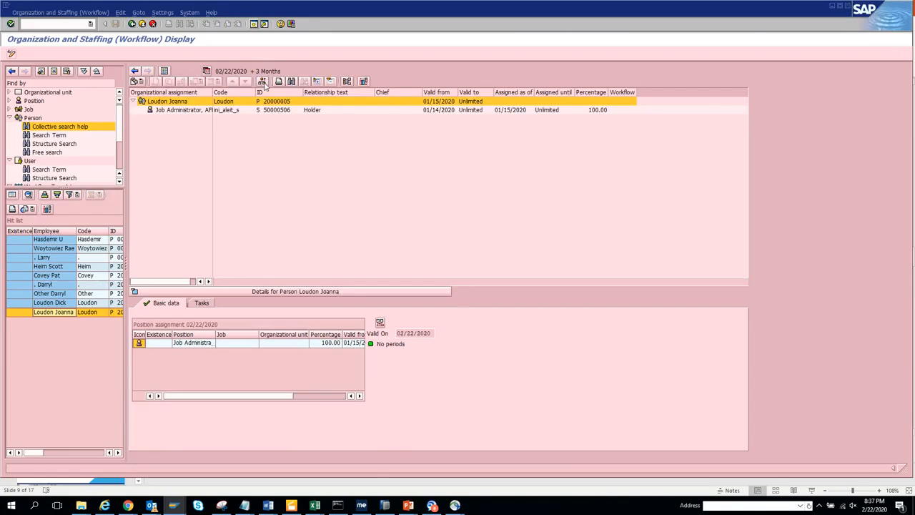
left_click(263, 82)
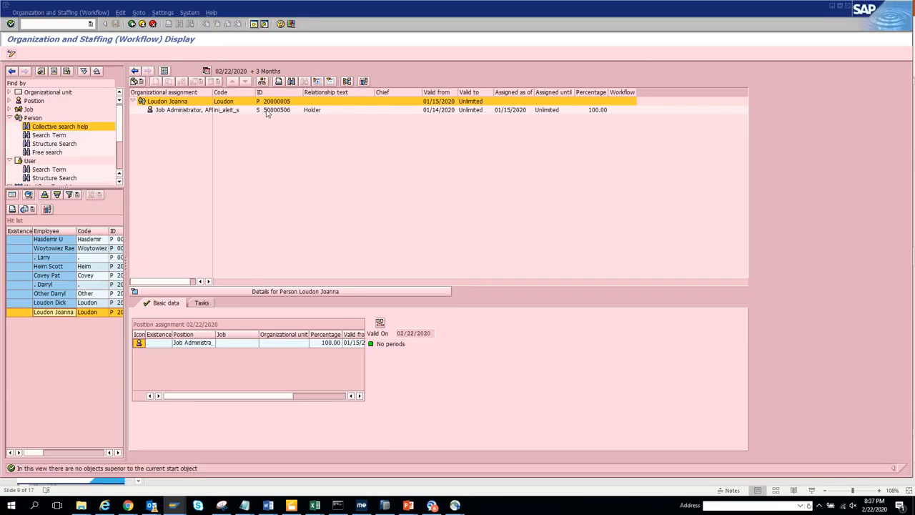
double_click(61, 302)
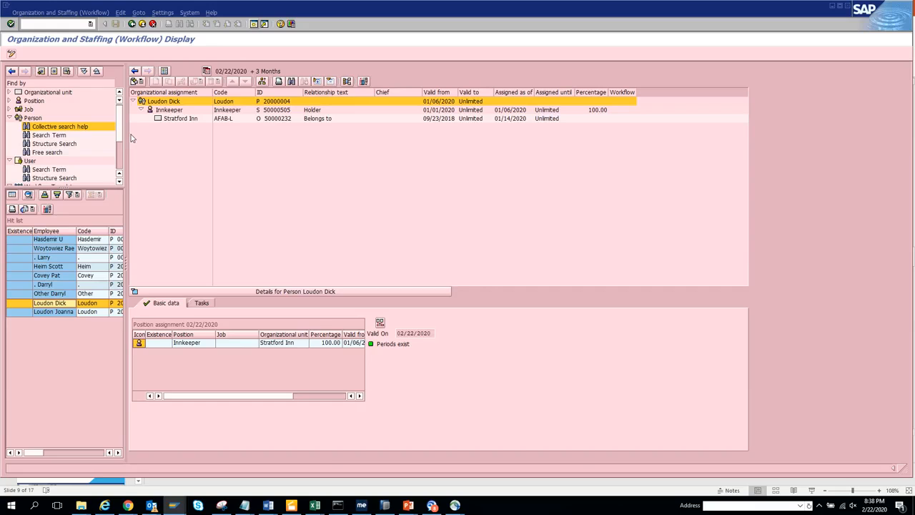
- Search for workflow templates with the name *, display GOS Object and Route position, and expand its subworkflow WS 00100013
scroll(119, 122, "down", 3)
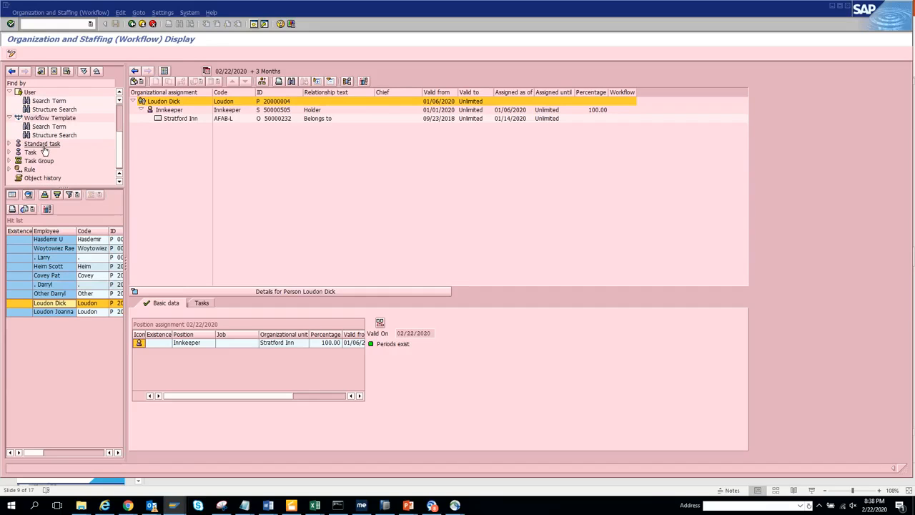
left_click(60, 127)
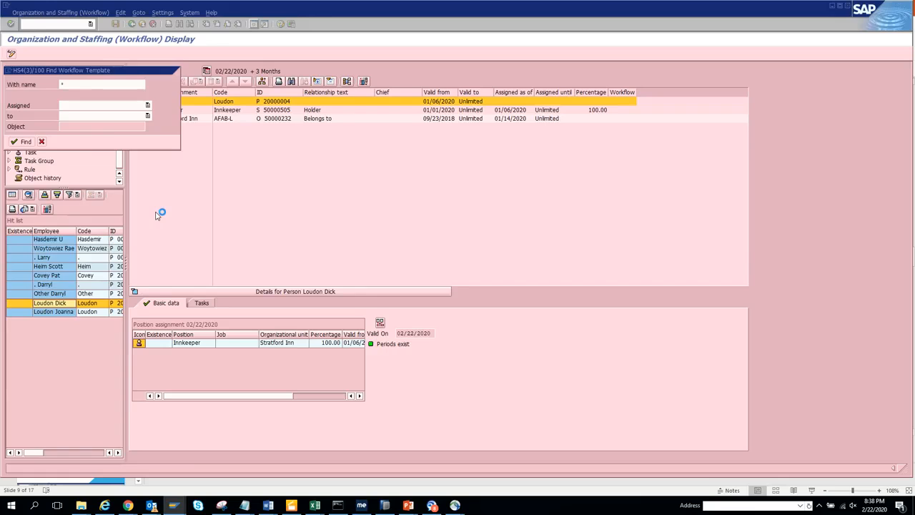
left_click(66, 313)
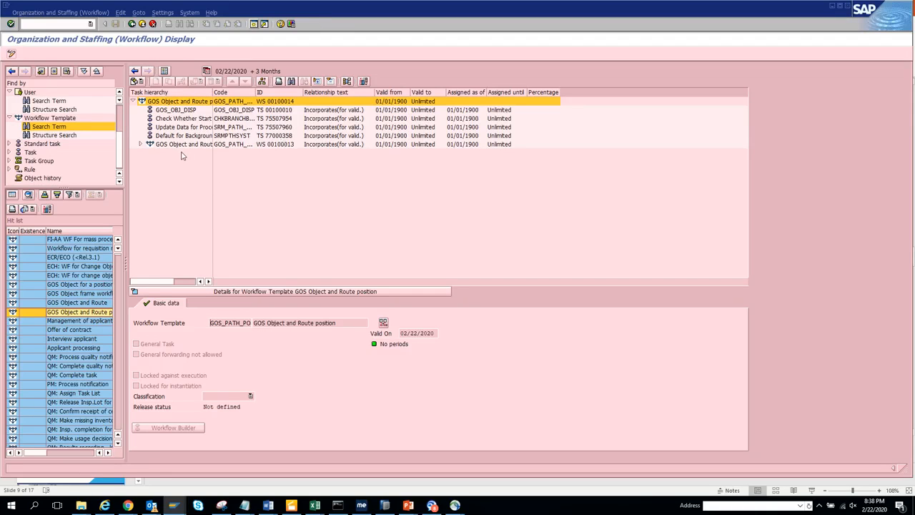
left_click(140, 144)
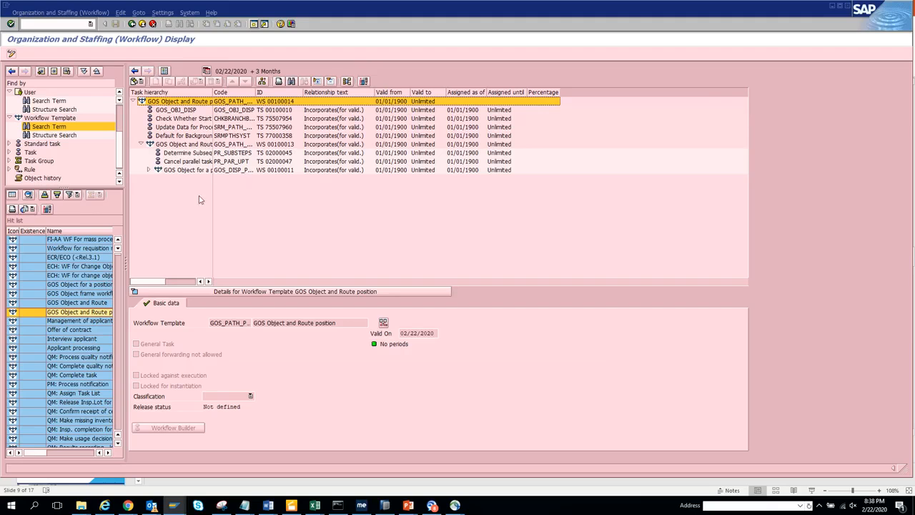
- Find the workflow template Award Expiration in the hit list and display its task hierarchy
scroll(120, 394, "down", 15)
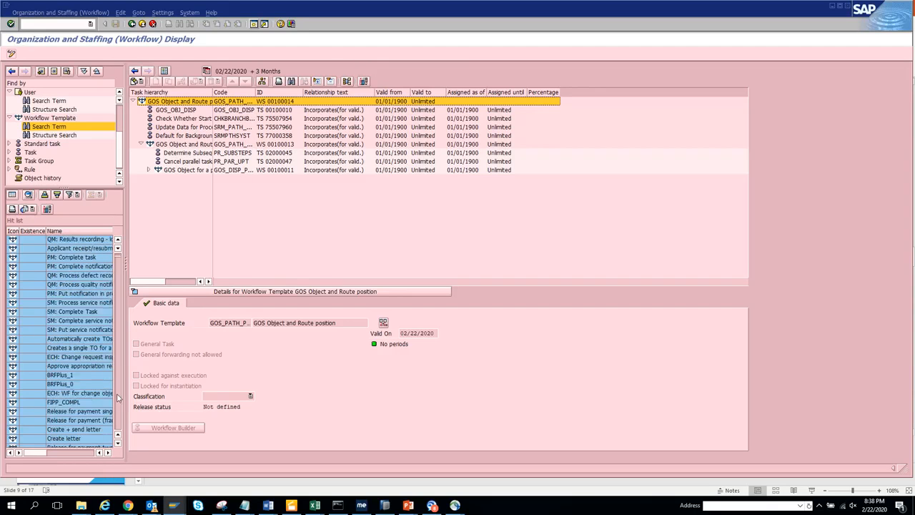
scroll(118, 397, "down", 15)
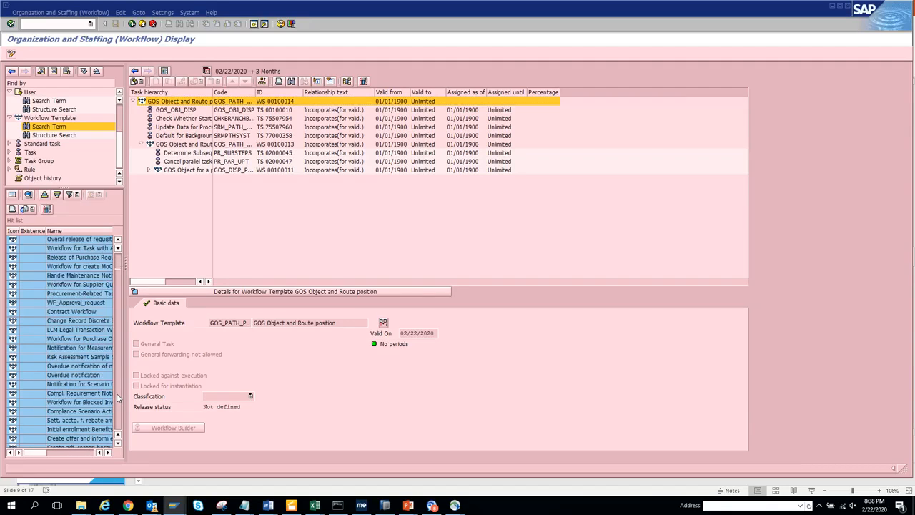
double_click(84, 404)
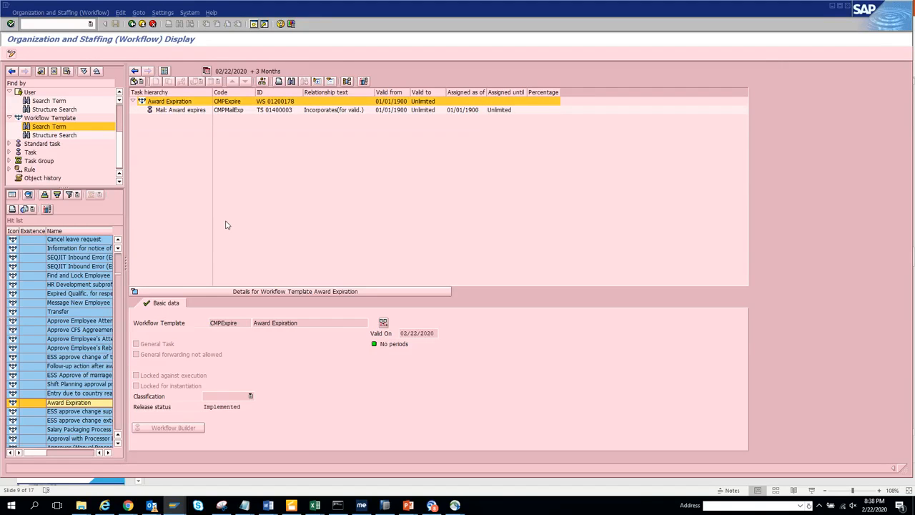
- Search for all standard tasks and display the usage of the task Display asset
left_click(43, 143)
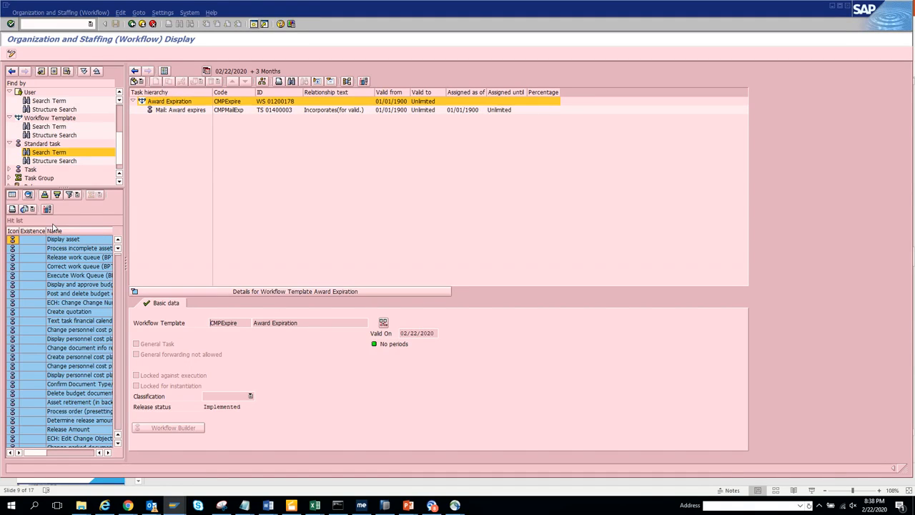
left_click(64, 240)
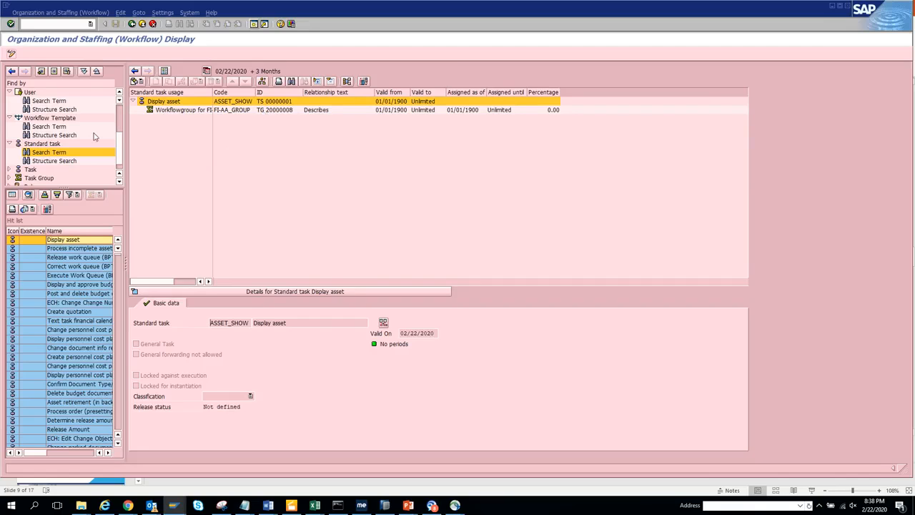
- Review the Assigned options of the standard task search and add the tasks found with the name * to the hit list
double_click(49, 152)
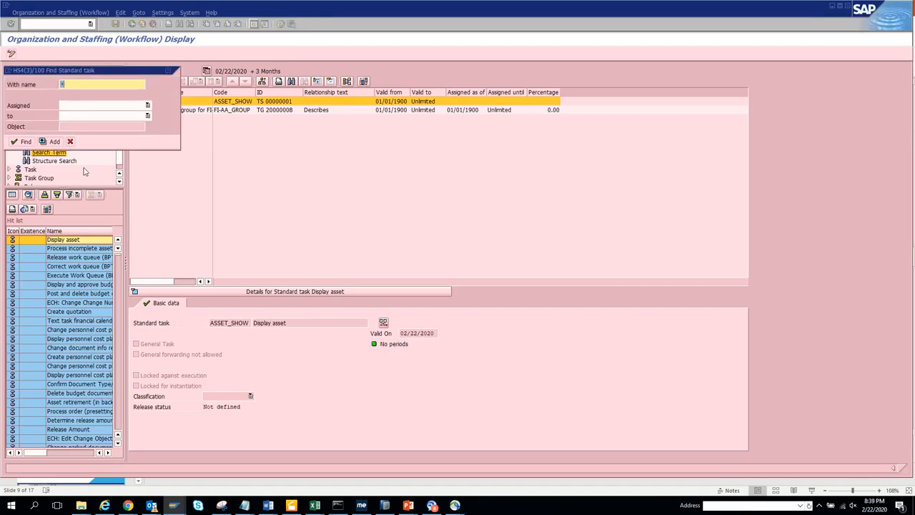
left_click(148, 105)
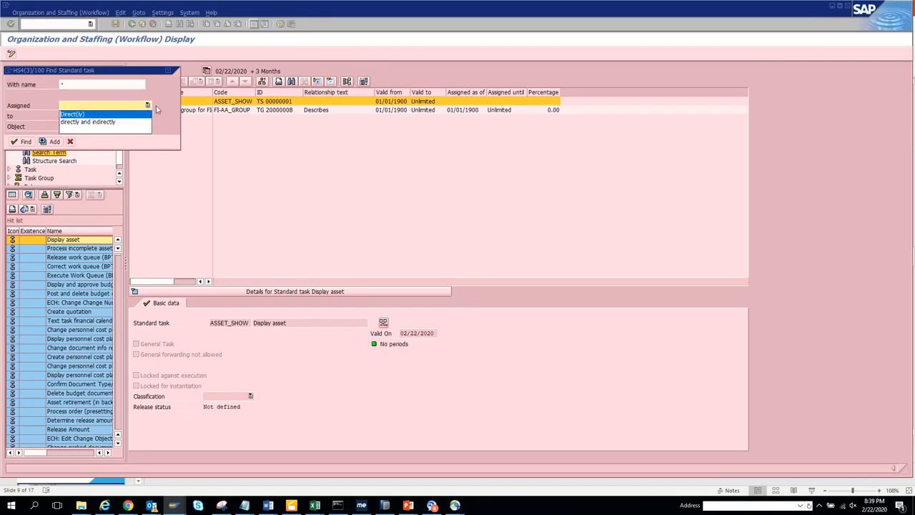
left_click(164, 104)
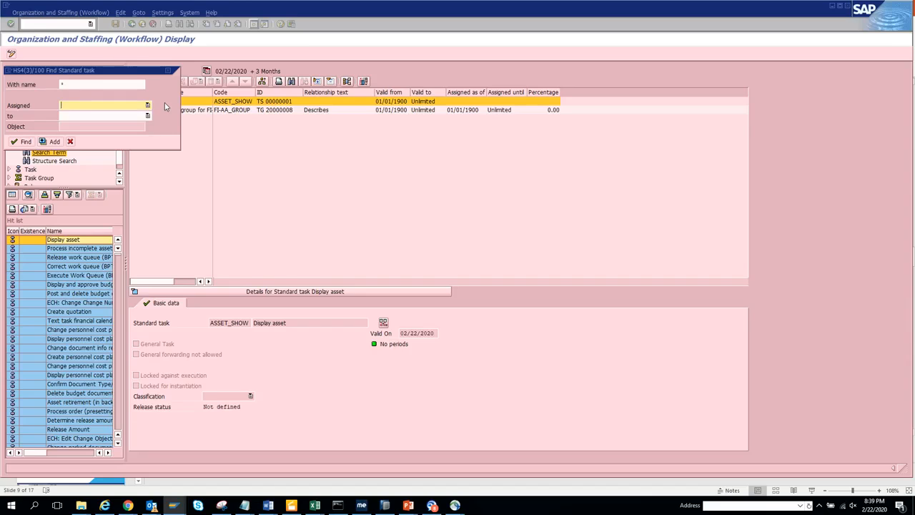
left_click(55, 142)
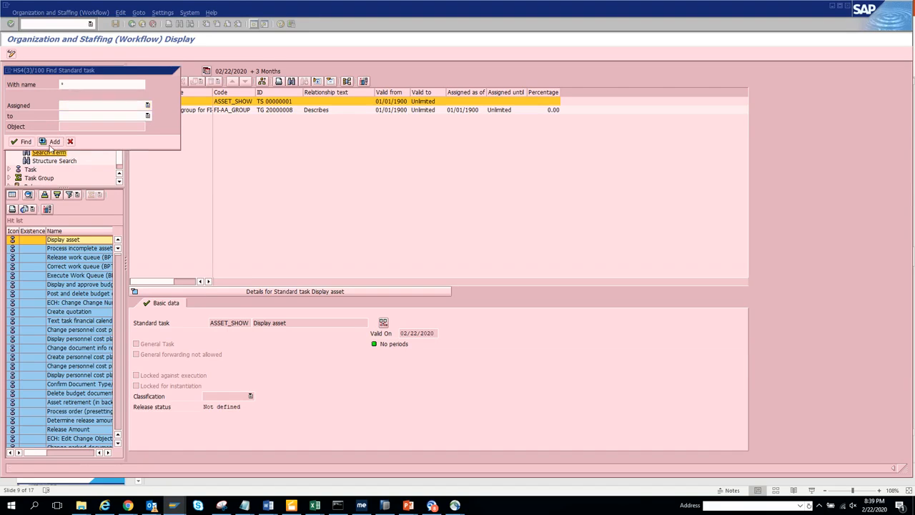
left_click(54, 141)
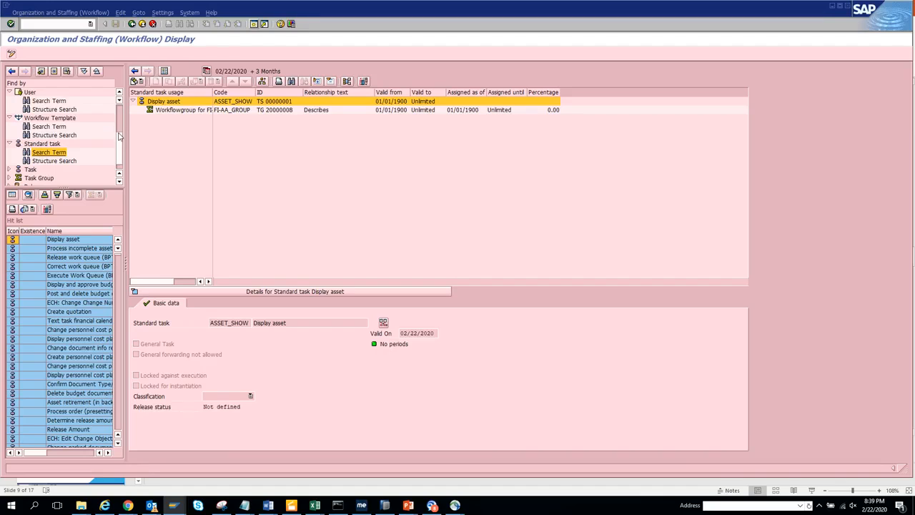
- Search for rules with the name * and display the responsibilities of Rules For Approval and Person responsible for ERS
left_click_drag(119, 135, 120, 183)
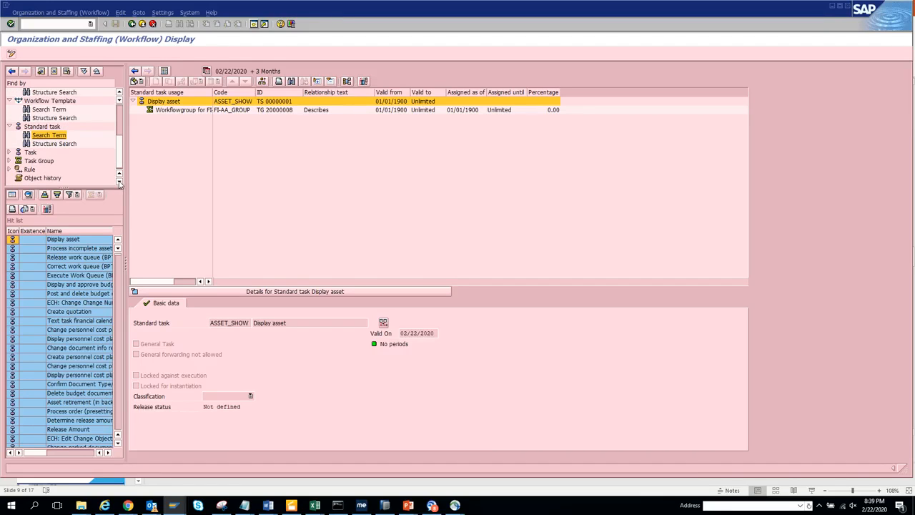
left_click(9, 170)
left_click(48, 177)
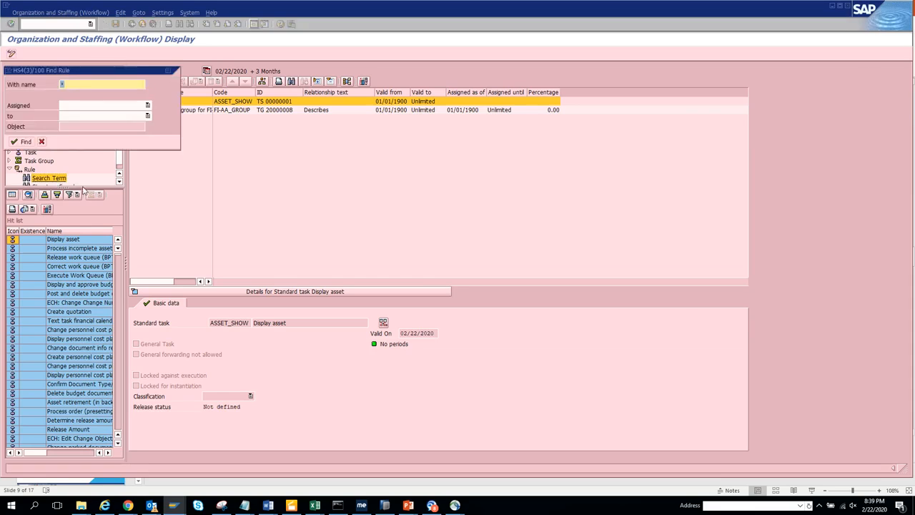
key("Return")
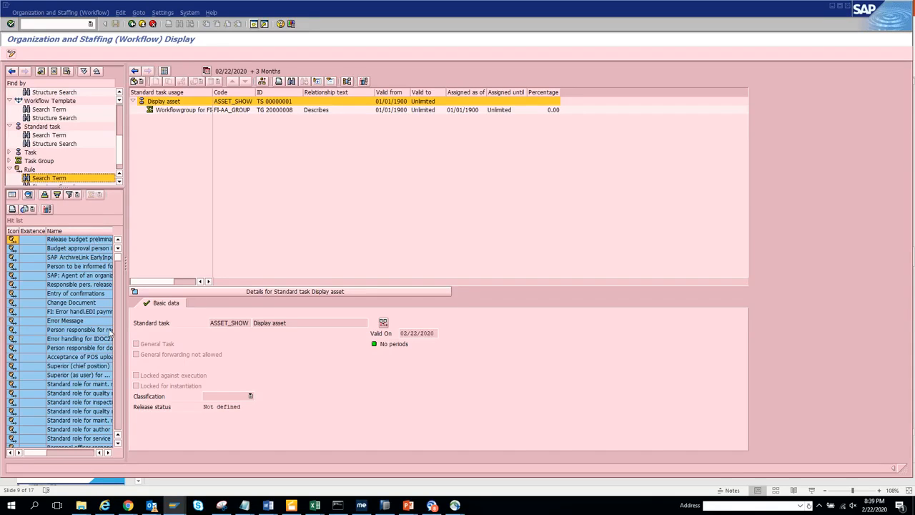
left_click_drag(120, 263, 118, 430)
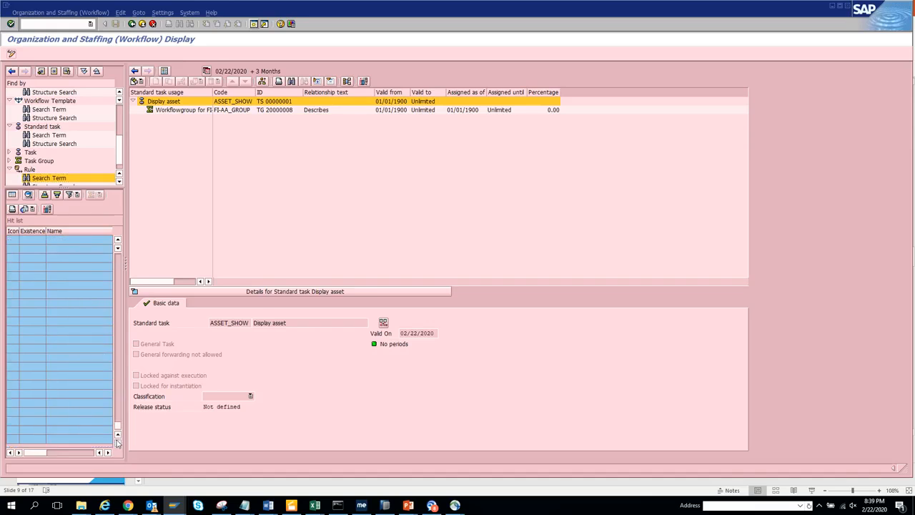
left_click(76, 438)
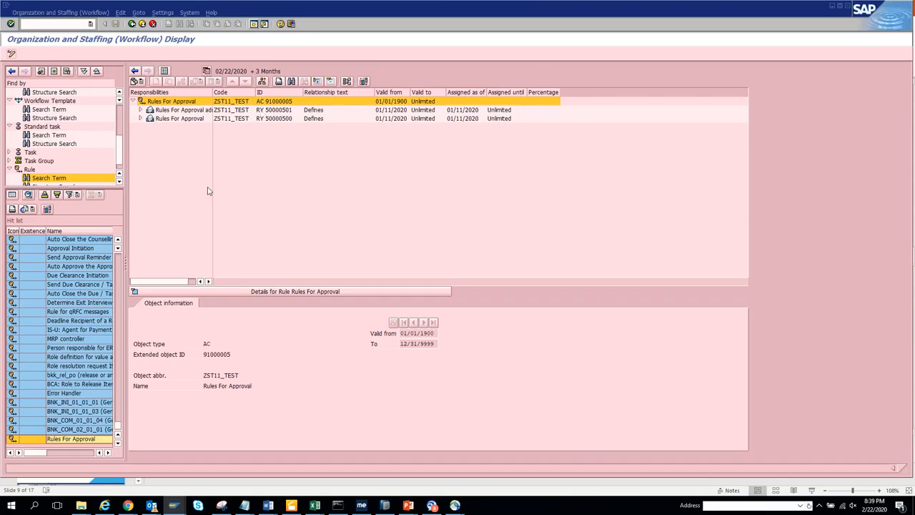
double_click(102, 348)
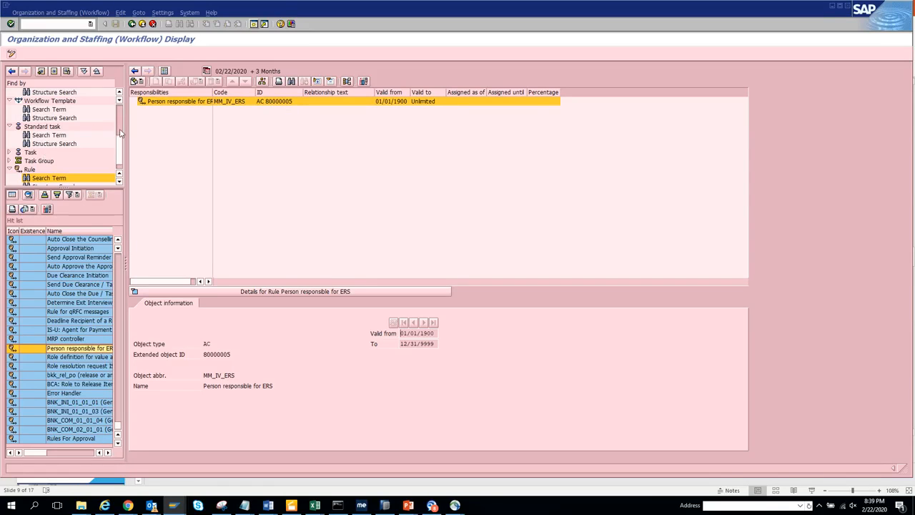
- Search for positions with the name * and display the task assignment of Manager, East Straddle District
scroll(119, 100, "up", 4)
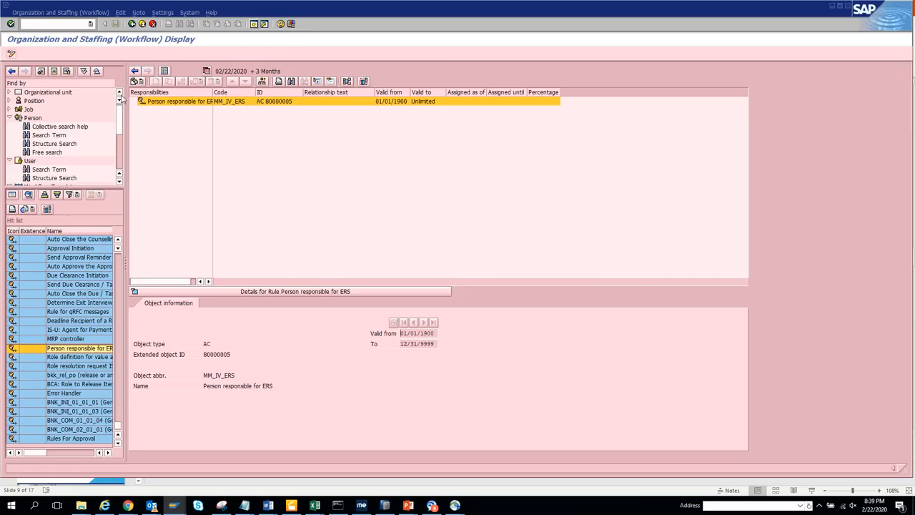
double_click(40, 103)
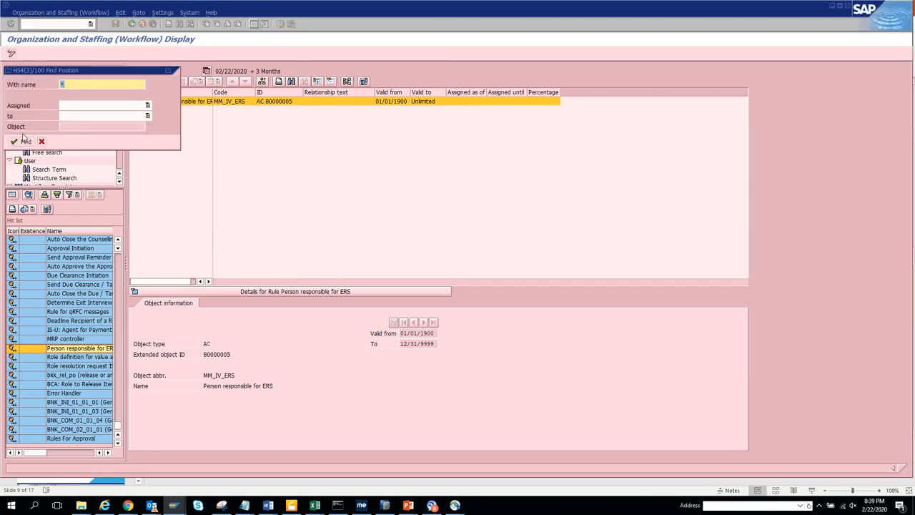
left_click(27, 141)
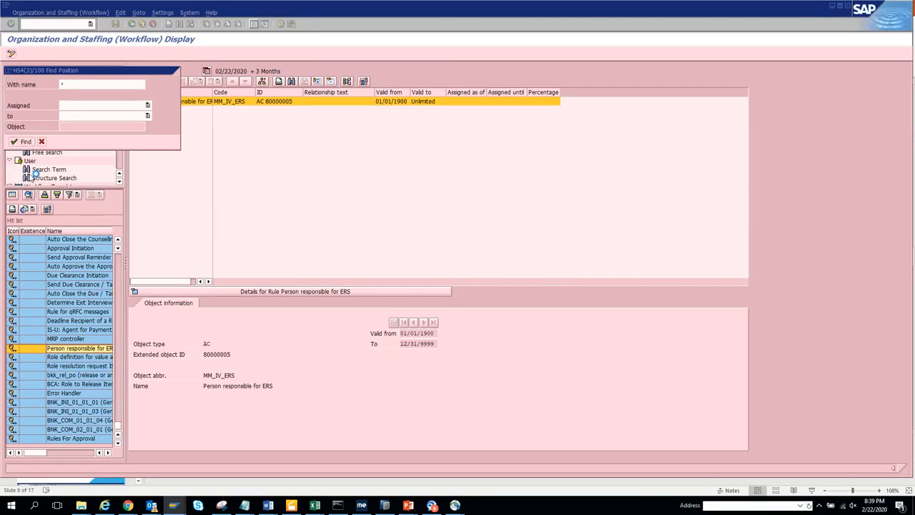
double_click(71, 266)
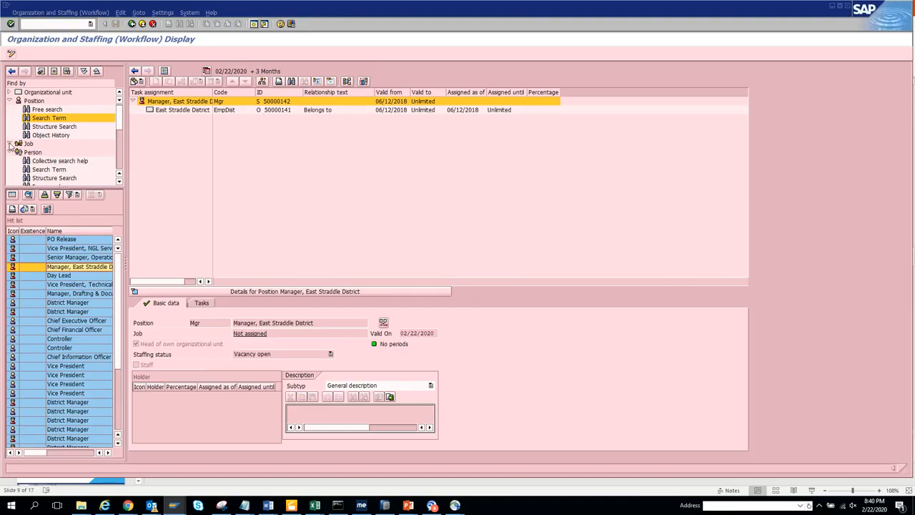
- Search for jobs with the name * and display the task assignment and details of Chief Financial Officer
left_click(9, 144)
left_click(48, 161)
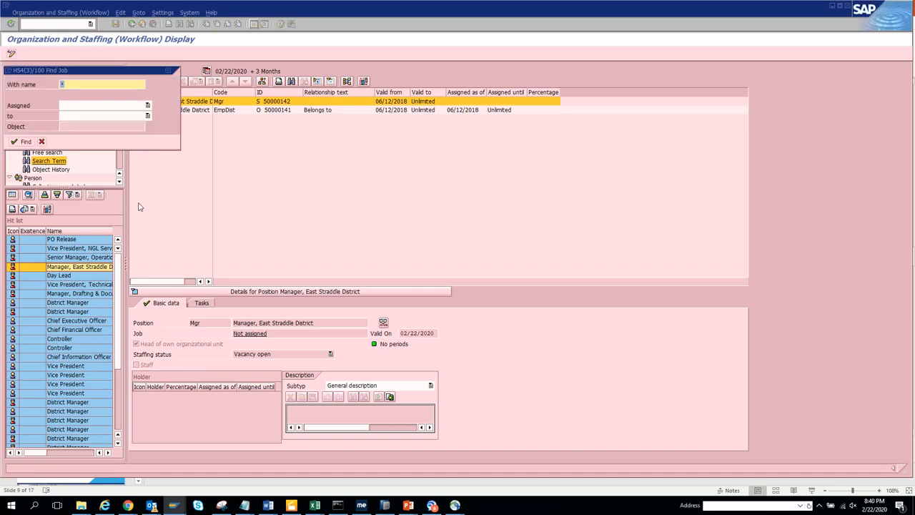
key("Return")
left_click(63, 251)
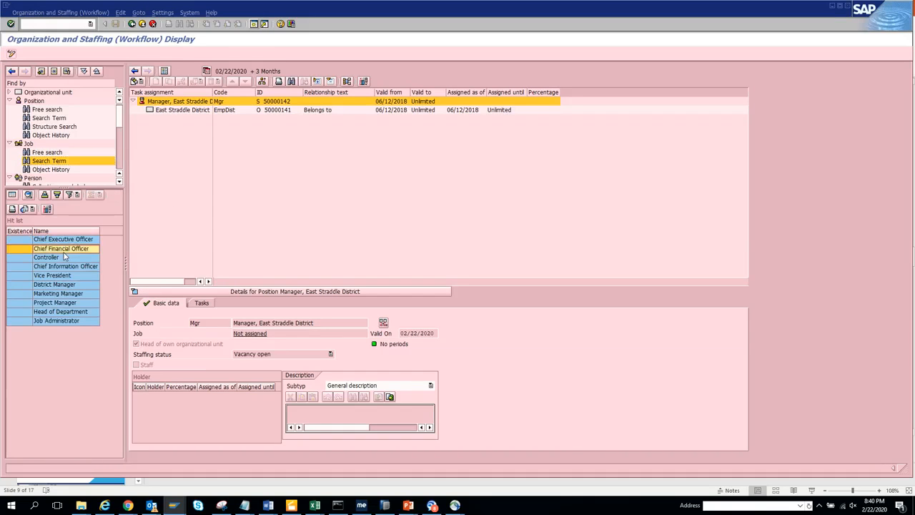
left_click_drag(64, 254, 278, 103)
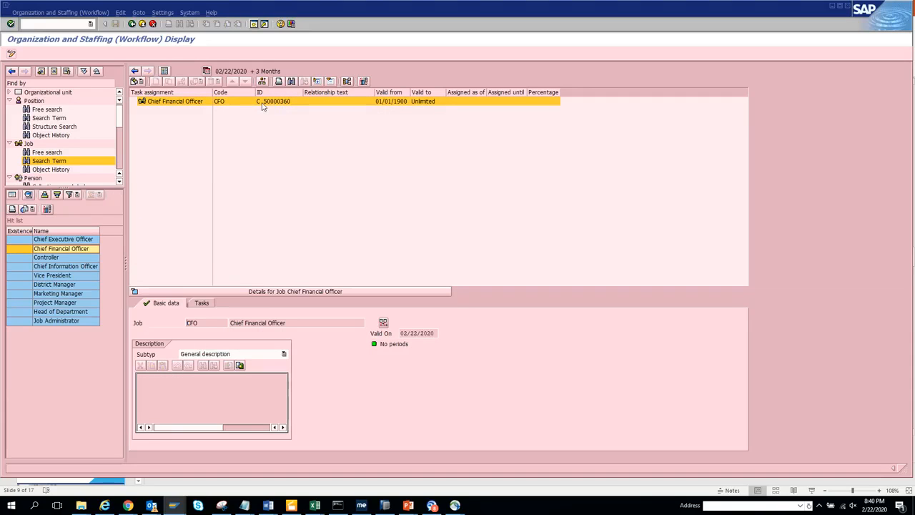
left_click(119, 182)
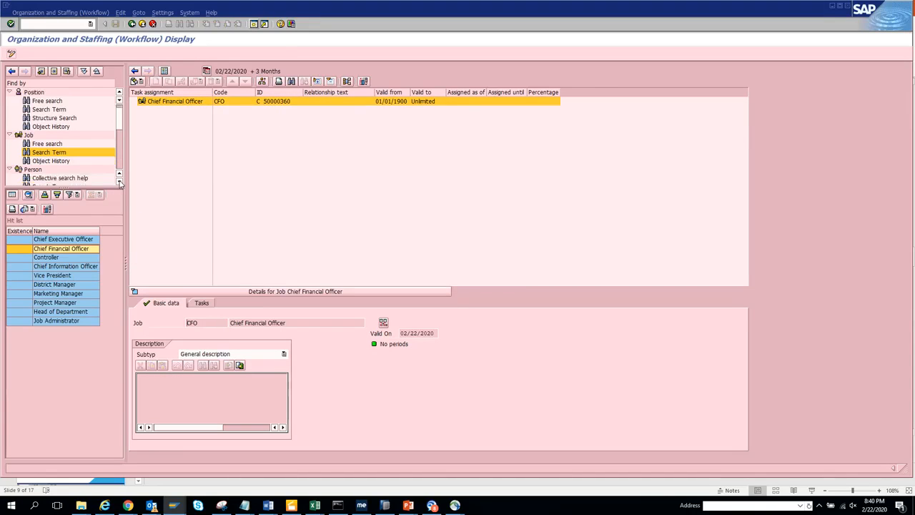
- Search for tasks by search term and display the task hierarchy and details of the first New: Task found
left_click_drag(119, 182, 119, 183)
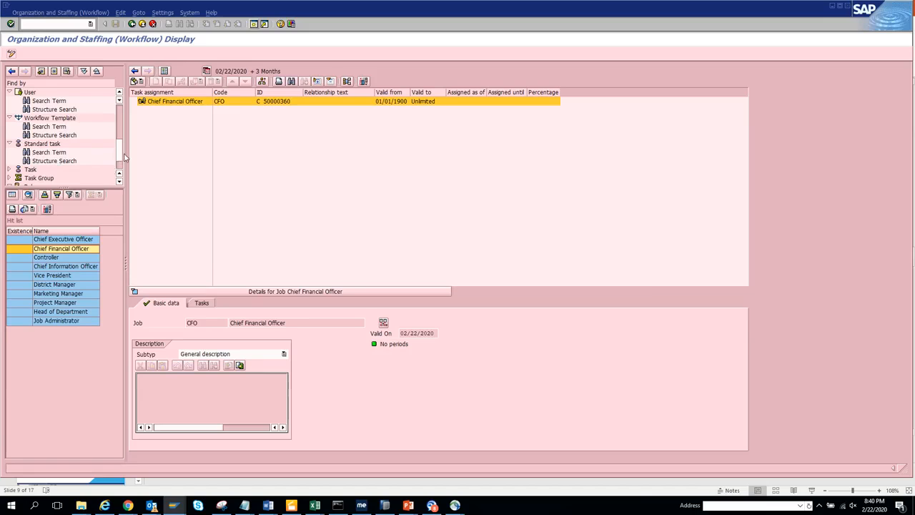
scroll(121, 155, "down", 2)
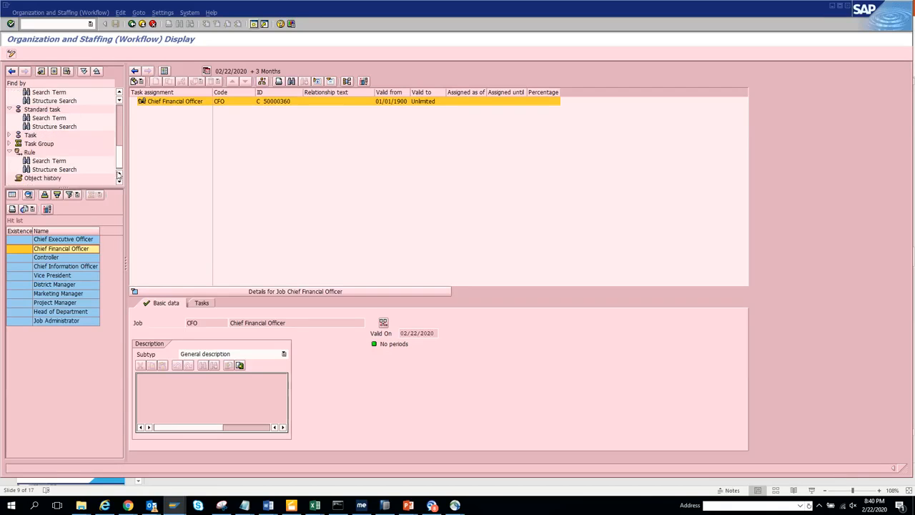
left_click(32, 134)
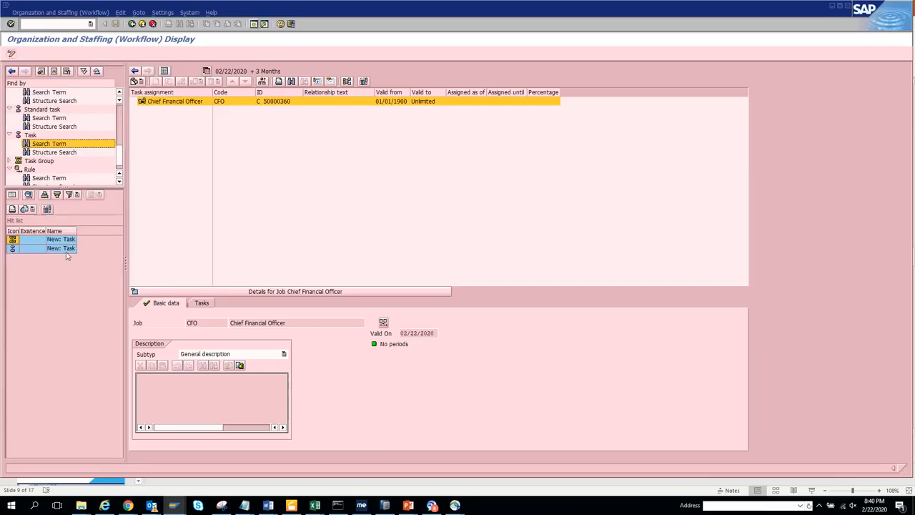
double_click(70, 242)
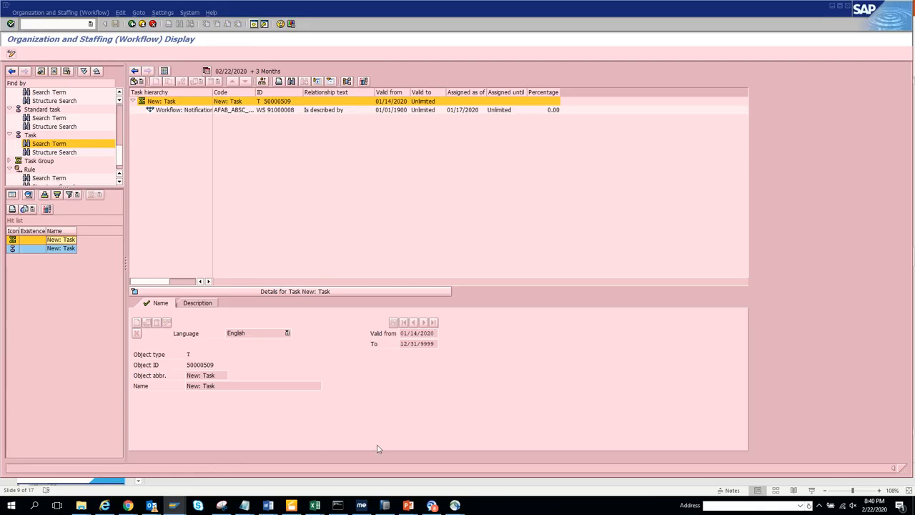
- Check the org plan display slides in the PowerPoint presentation, switch back to SAP and start transaction PPOS_OLD
key("alt+Tab")
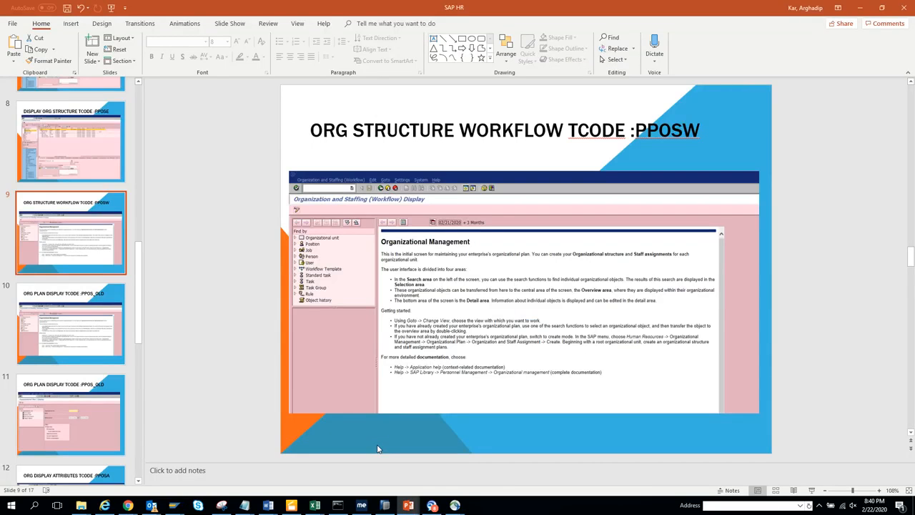
key("Down")
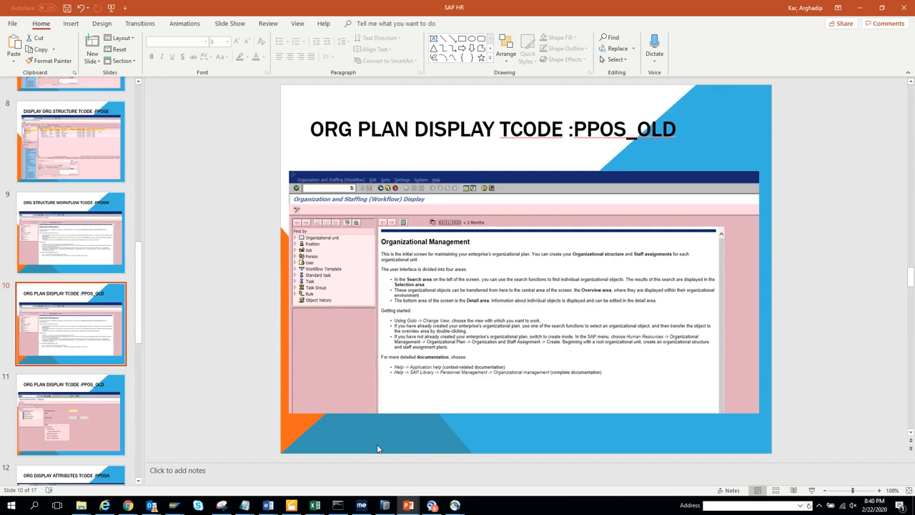
key("Down")
key("Down")
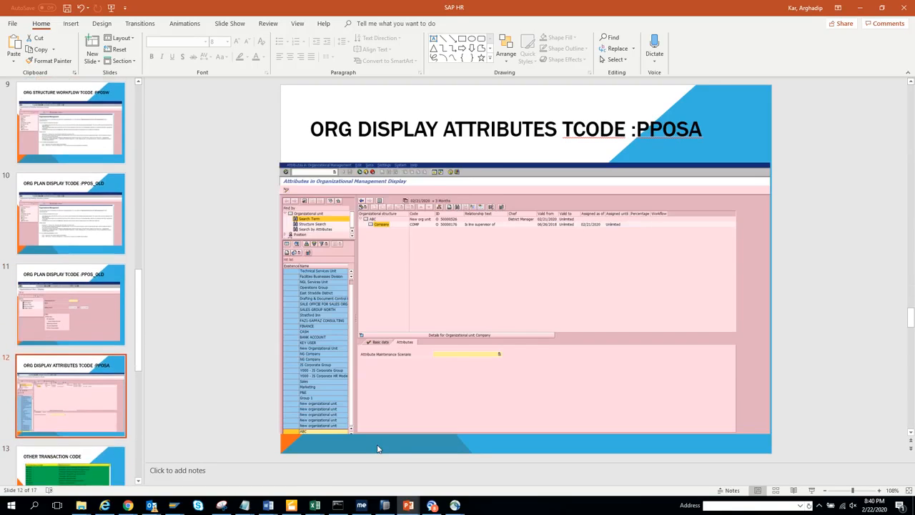
key("Up")
key("alt+Tab")
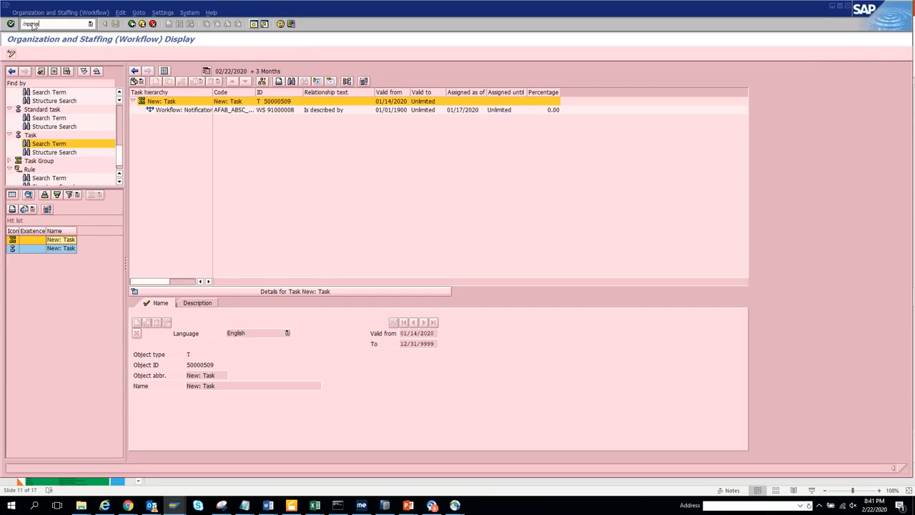
key("Return")
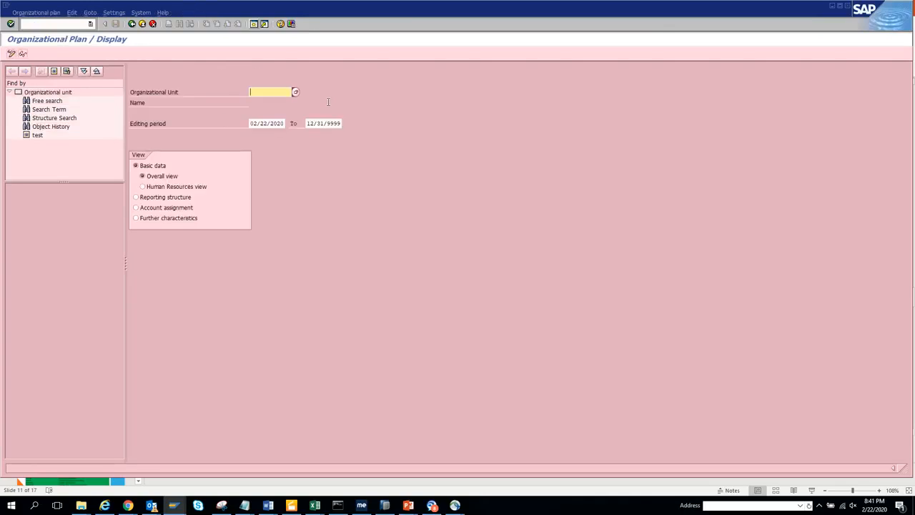
- Display the organizational structure of IT Future HR Company with FINANCE expanded and run the saved test search
left_click(296, 93)
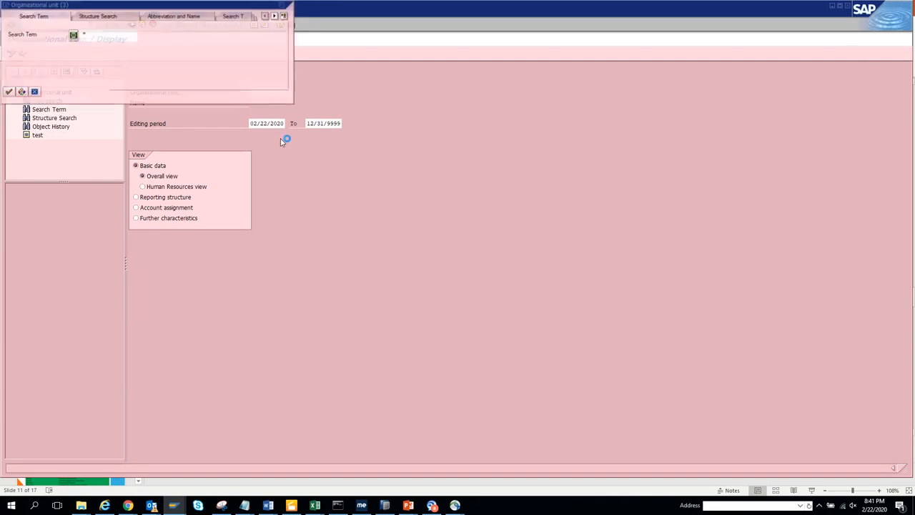
left_click(218, 91)
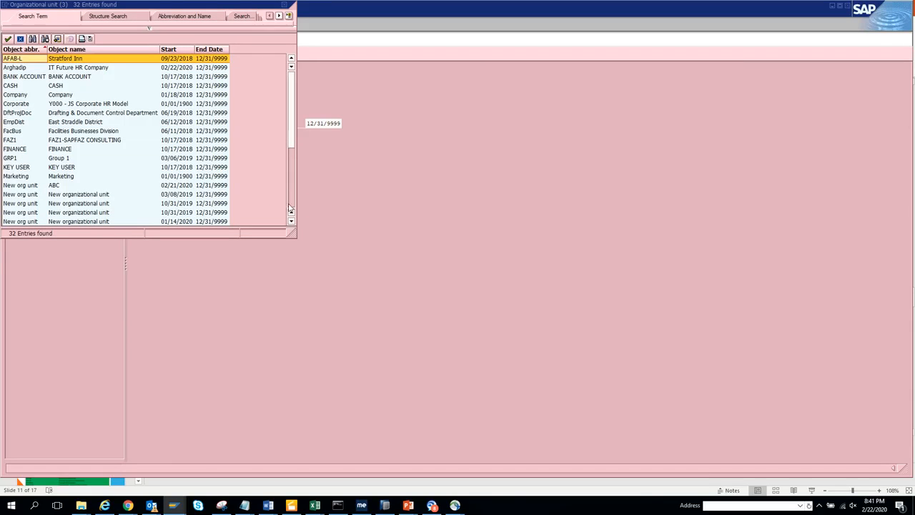
double_click(118, 69)
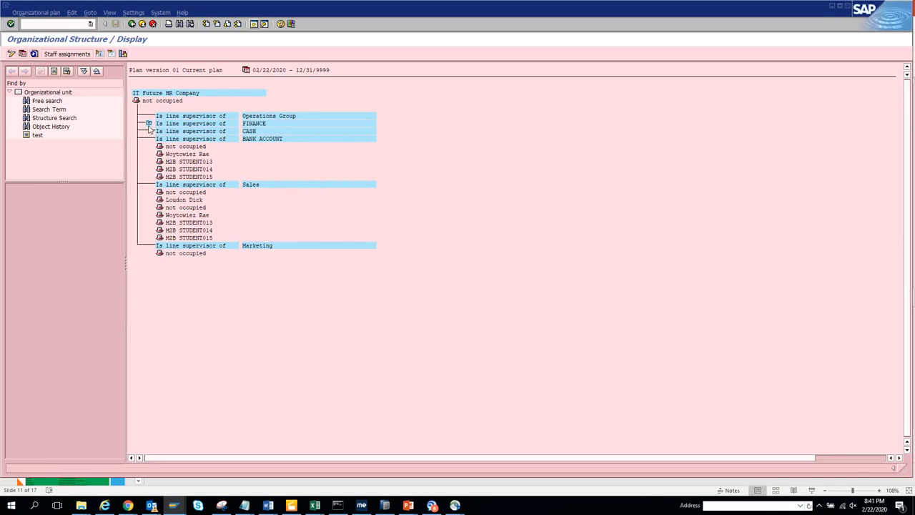
left_click(148, 125)
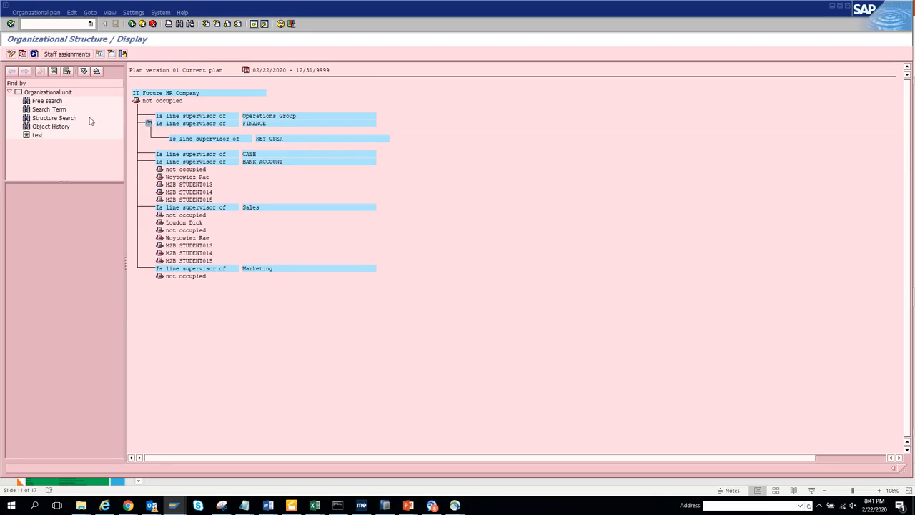
left_click(36, 135)
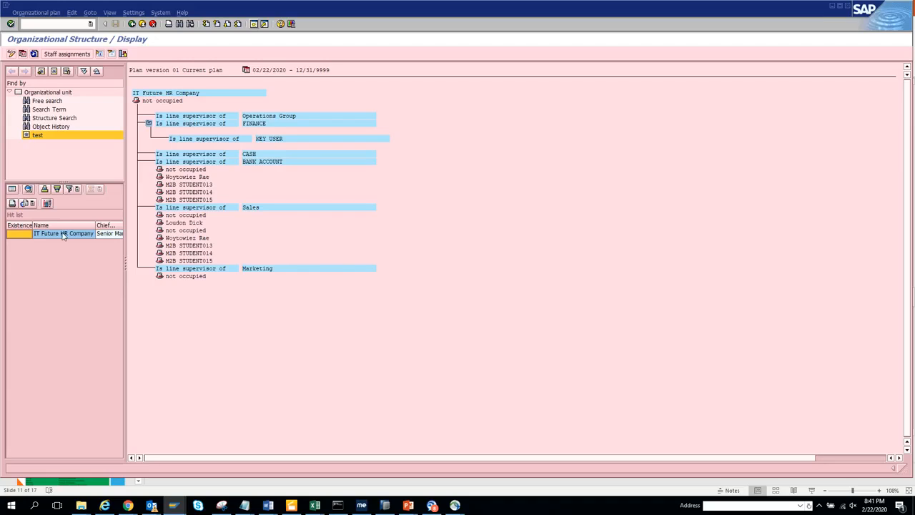
left_click(132, 24)
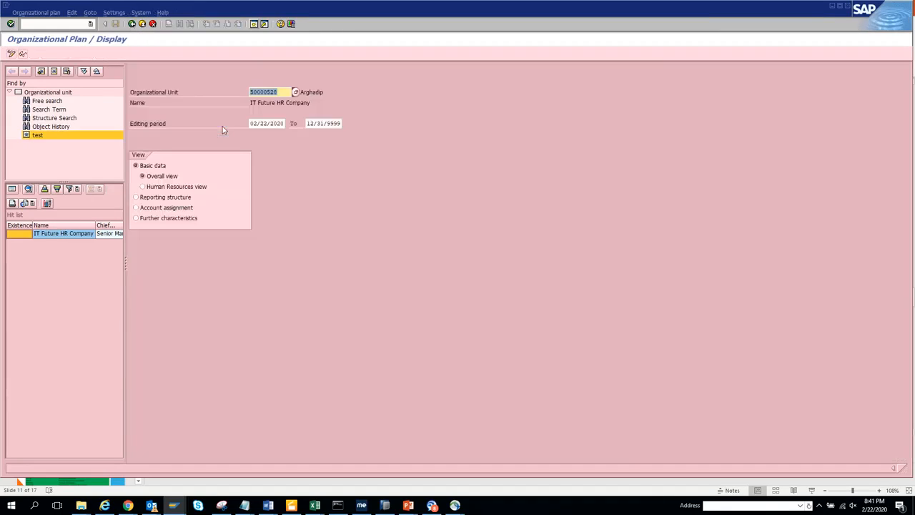
- Display the IT Future HR Company structure in the Human Resources view and examine it as a structural graphic
left_click(173, 187)
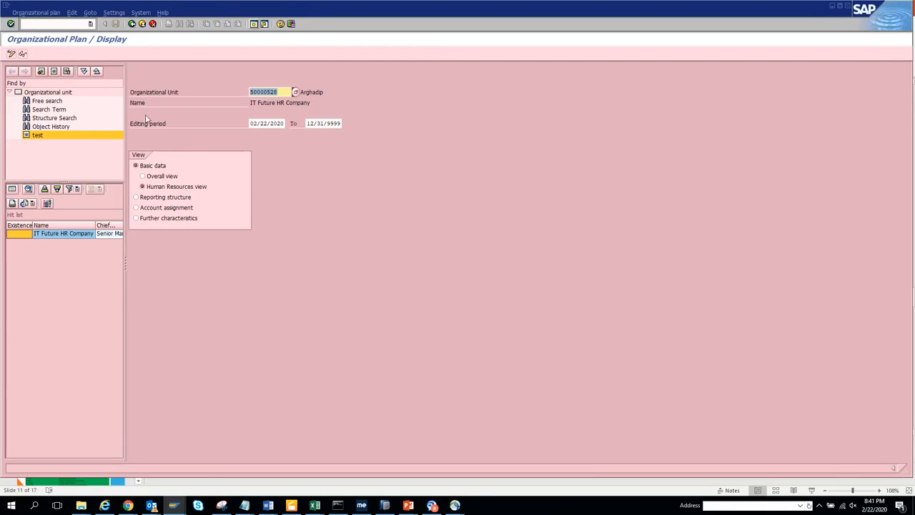
key("Return")
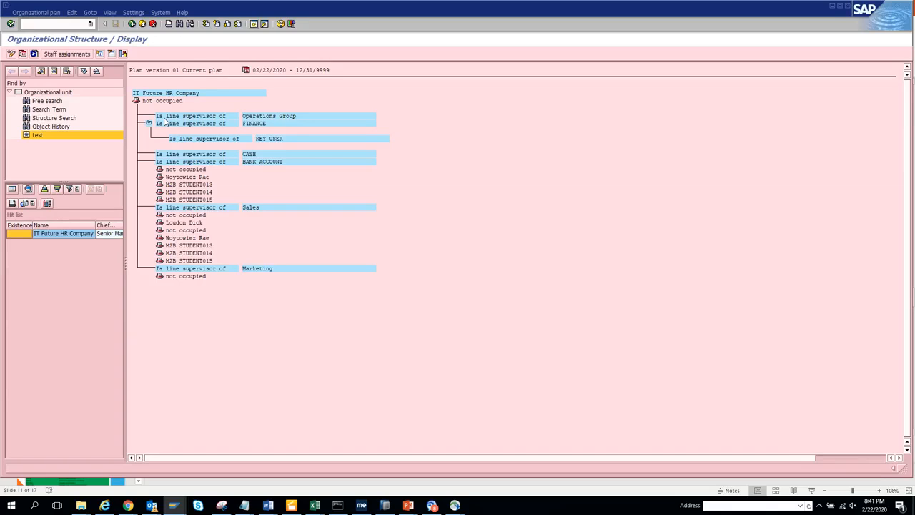
left_click(122, 55)
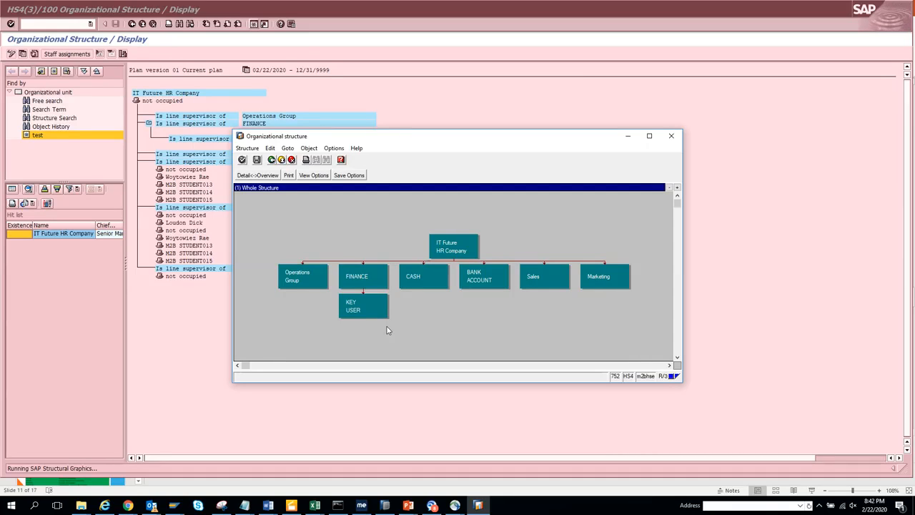
left_click(672, 136)
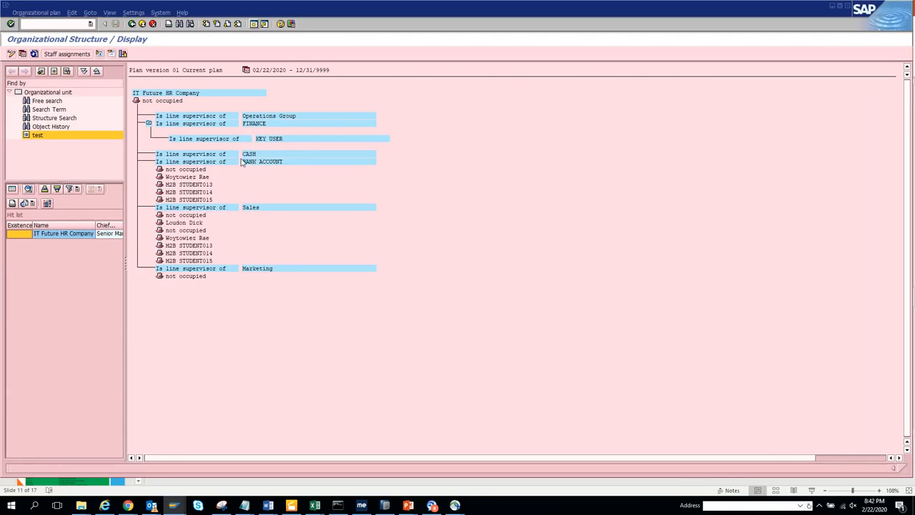
left_click(133, 25)
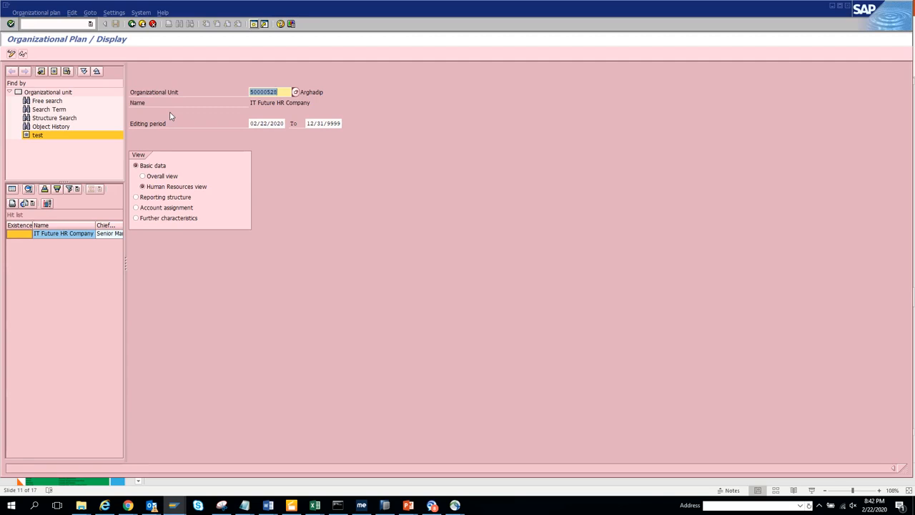
- Display the staff assignments of IT Future HR Company in the Overall view and examine them in a maximized structural graphic
left_click(169, 177)
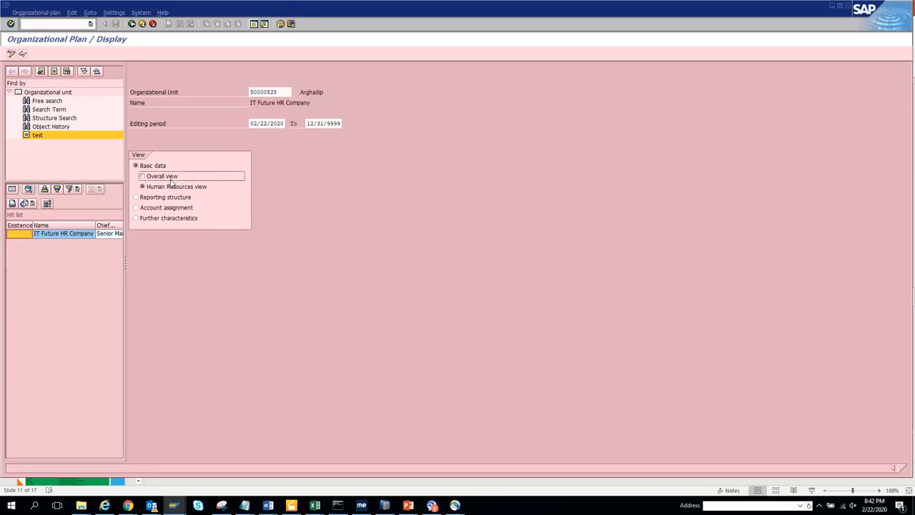
left_click(84, 74)
left_click(202, 91)
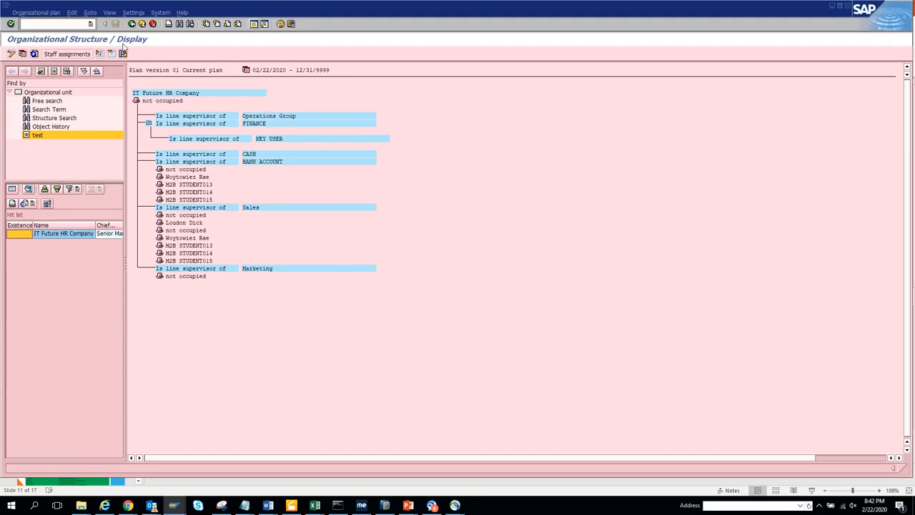
left_click(66, 55)
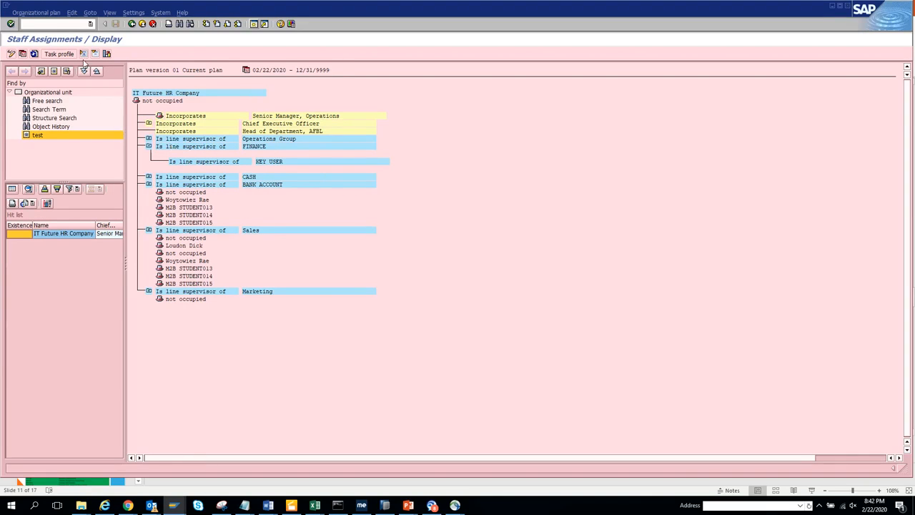
left_click(107, 54)
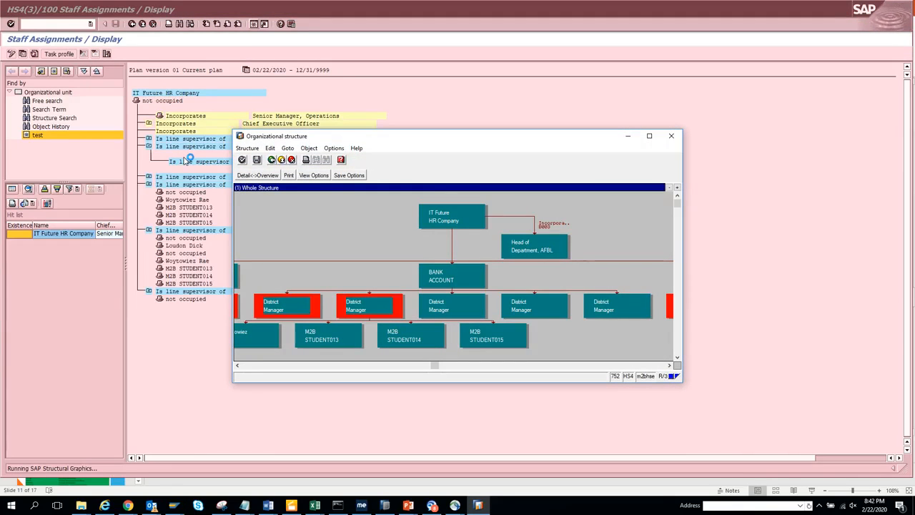
left_click(647, 136)
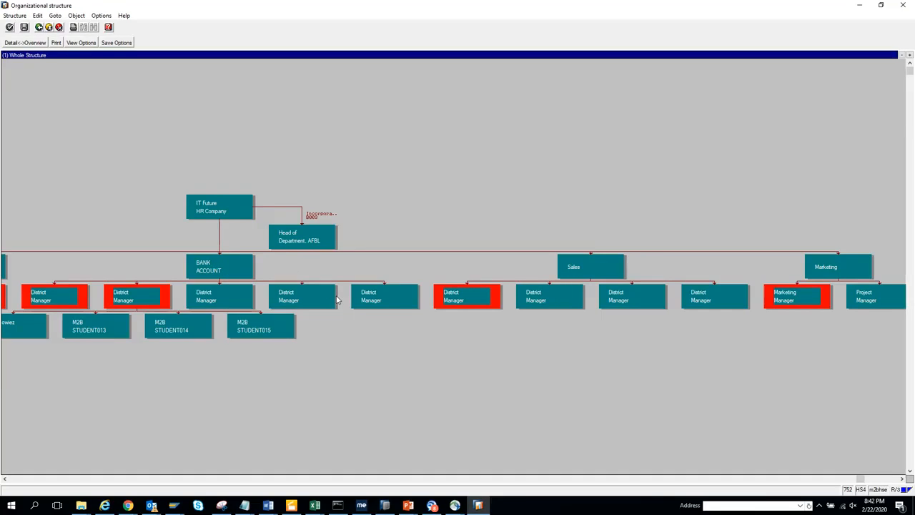
left_click(902, 5)
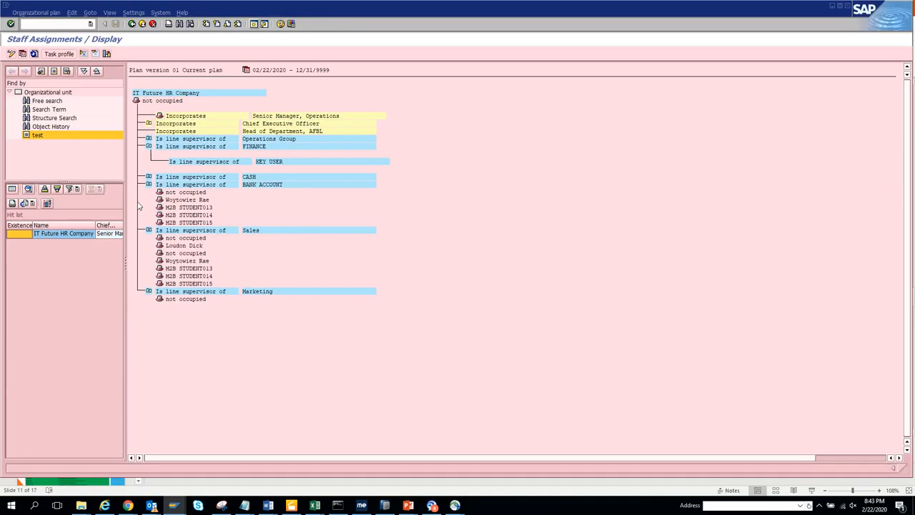
- Try to open the task profile from the staff assignments and return to the organizational plan's initial screen
left_click(59, 54)
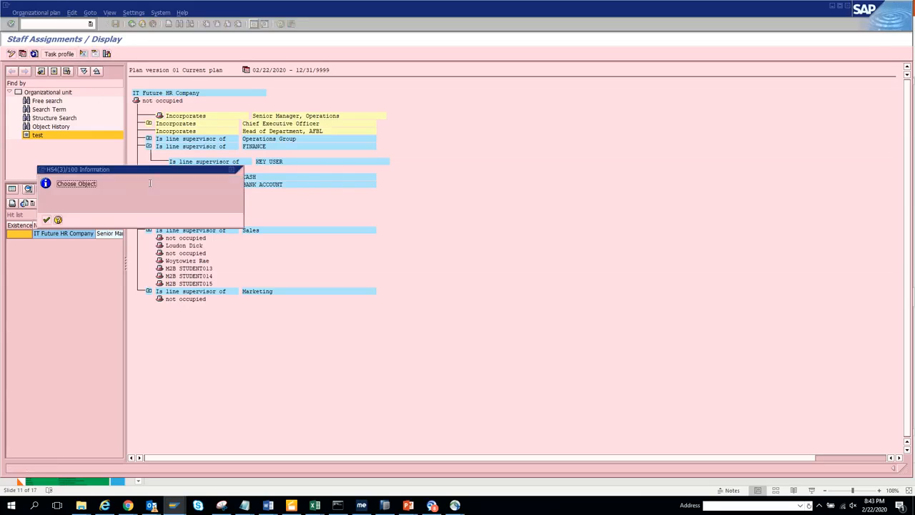
left_click(46, 220)
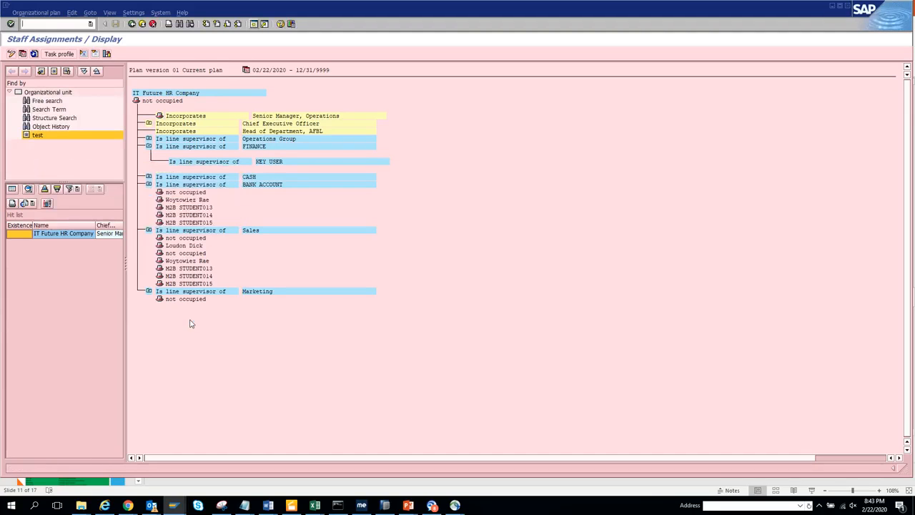
left_click(131, 24)
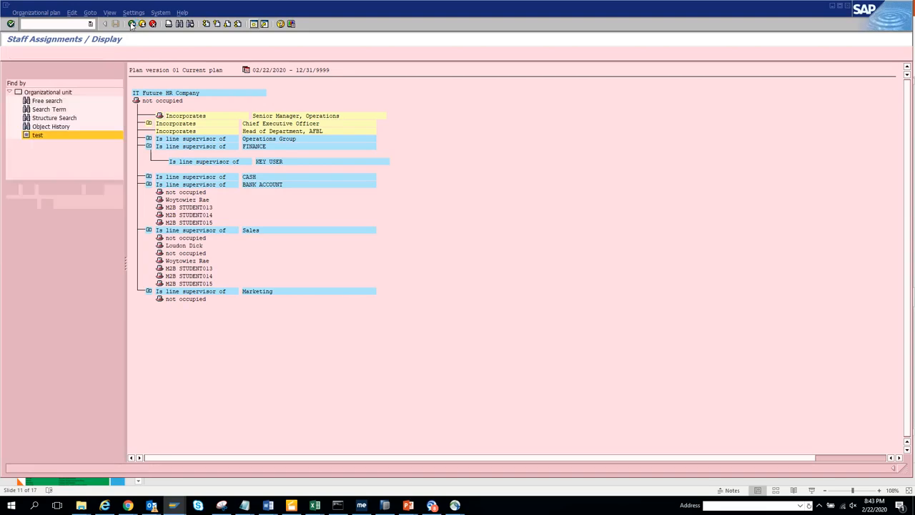
left_click(131, 24)
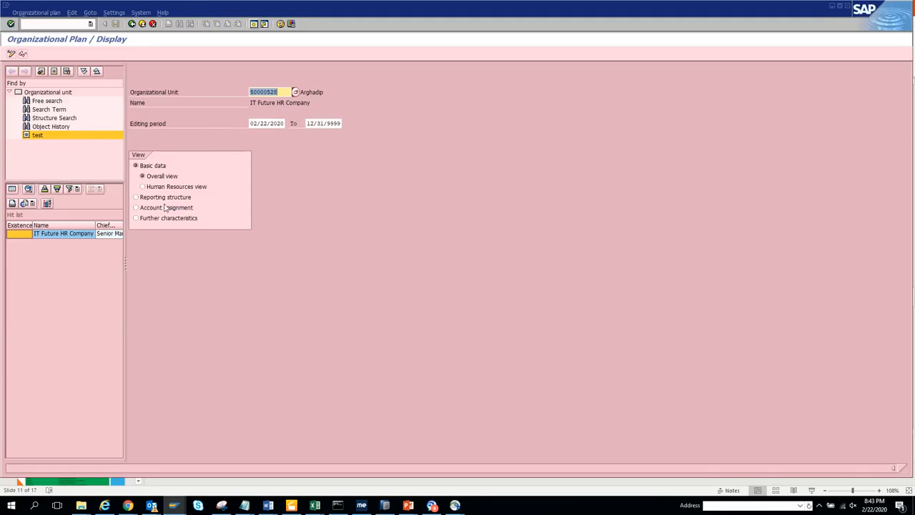
- Display the reporting structure of IT Future HR Company and return to the organizational plan's initial screen
left_click(170, 198)
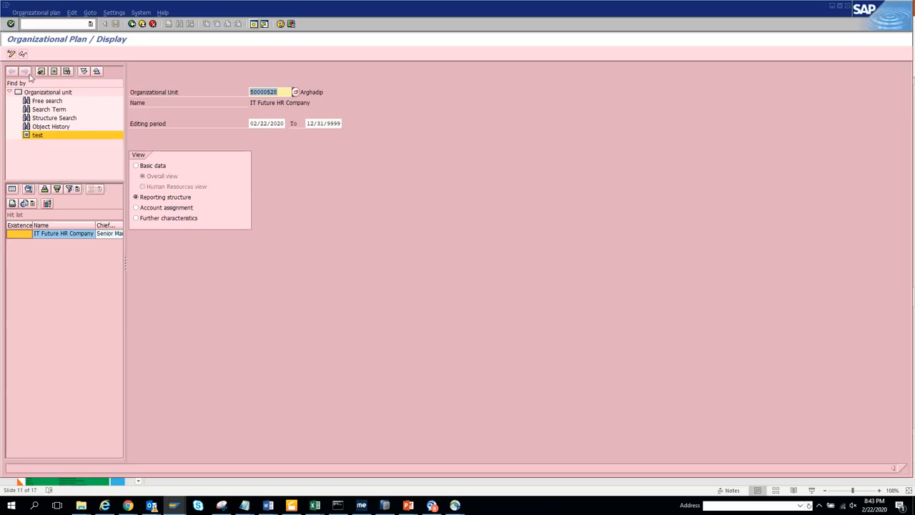
key("Return")
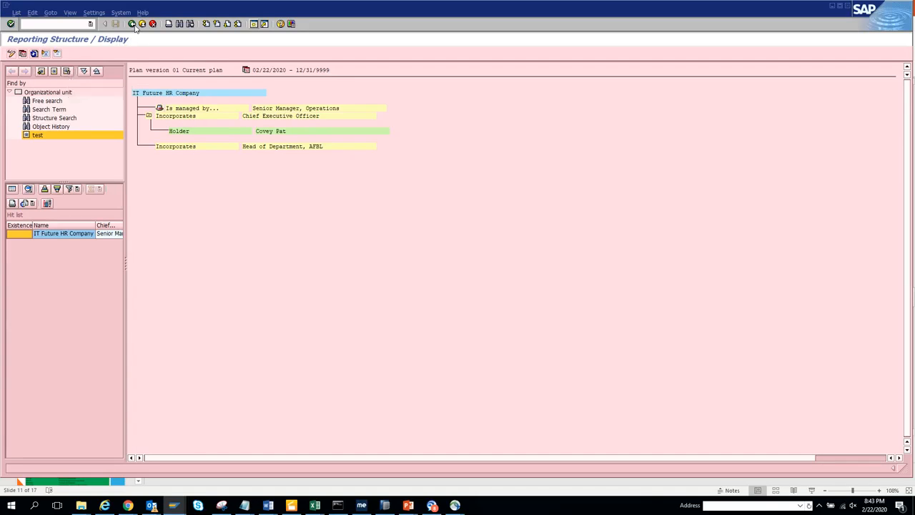
left_click(83, 235)
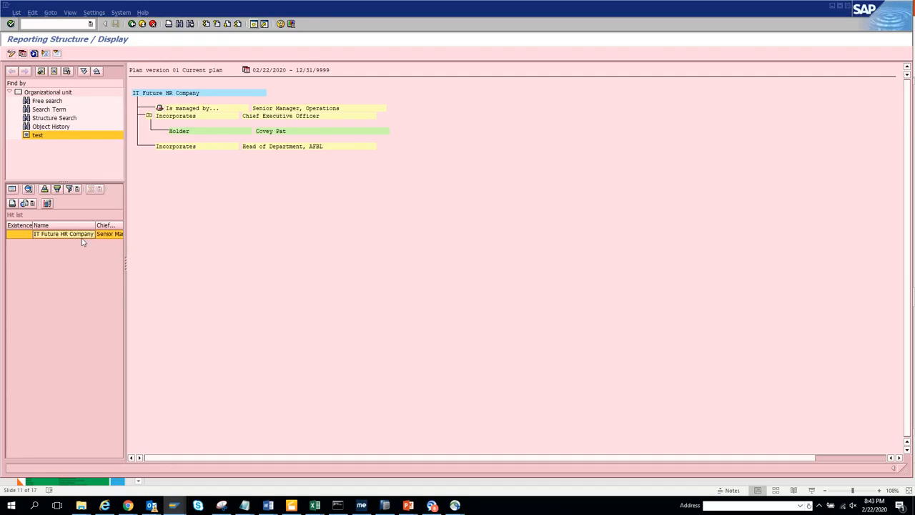
left_click(132, 25)
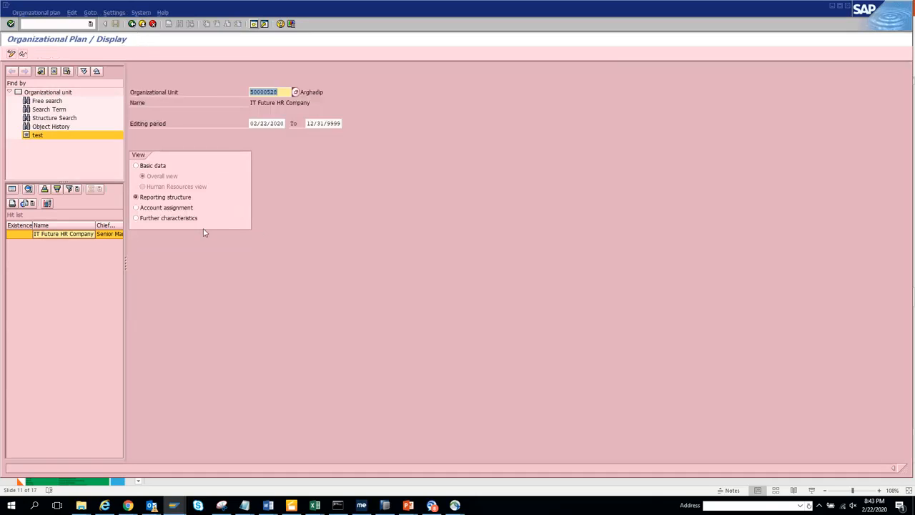
- Display the further characteristics of IT Future HR Company and try to open its required positions
left_click(191, 220)
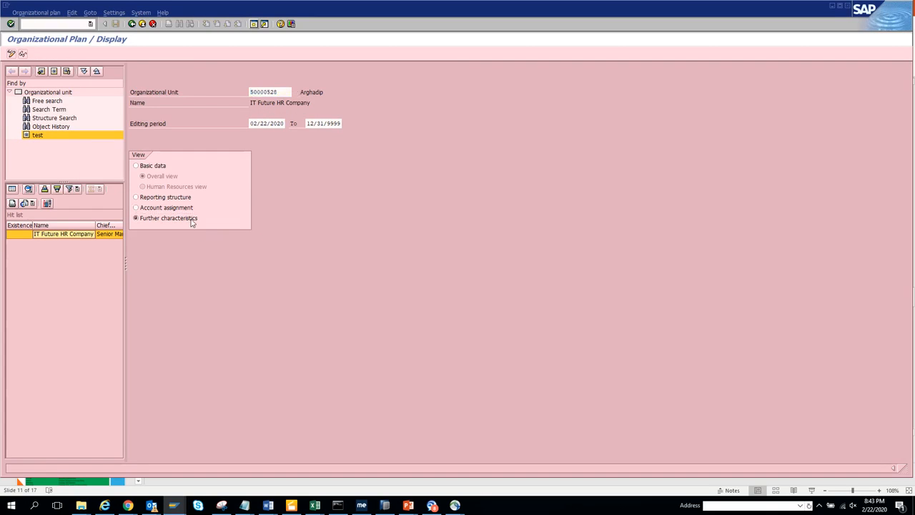
left_click(22, 55)
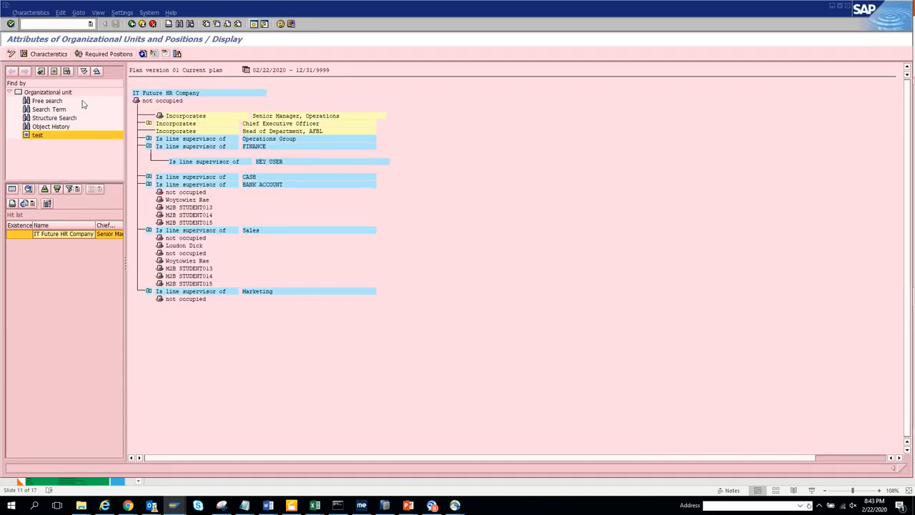
left_click(126, 54)
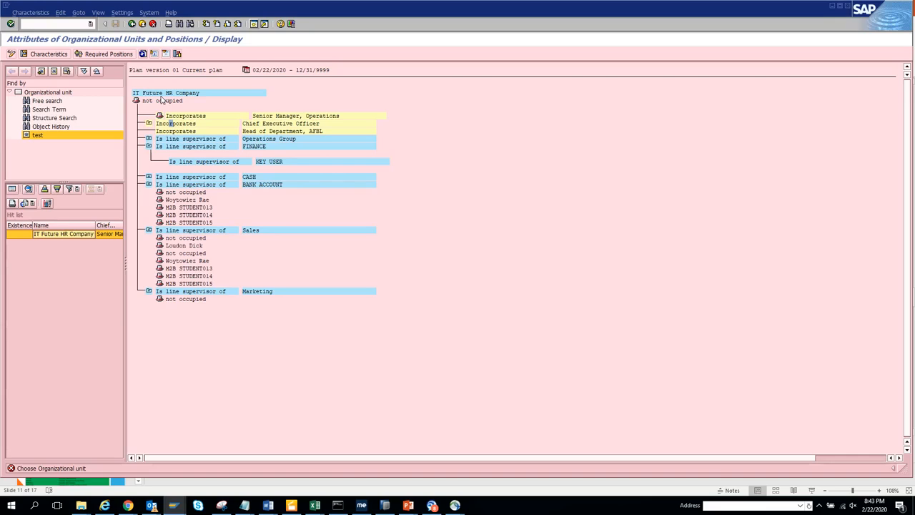
left_click(165, 93)
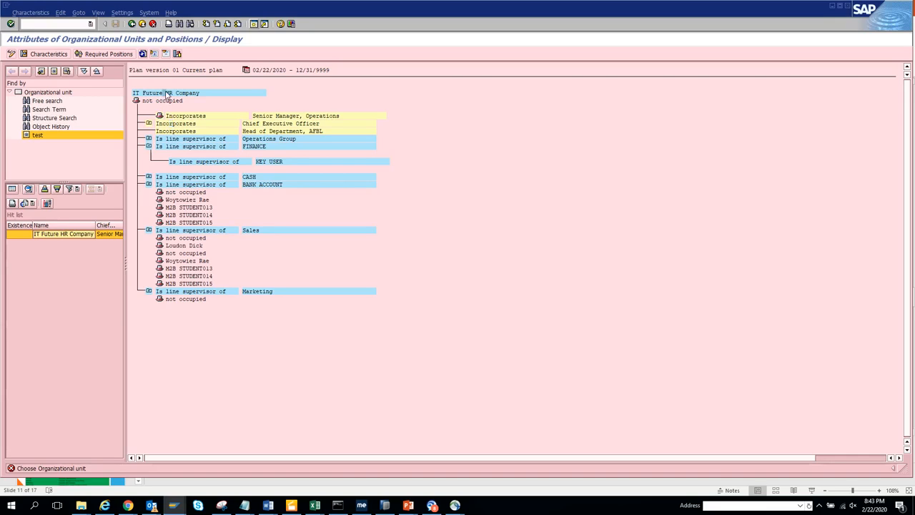
left_click(109, 54)
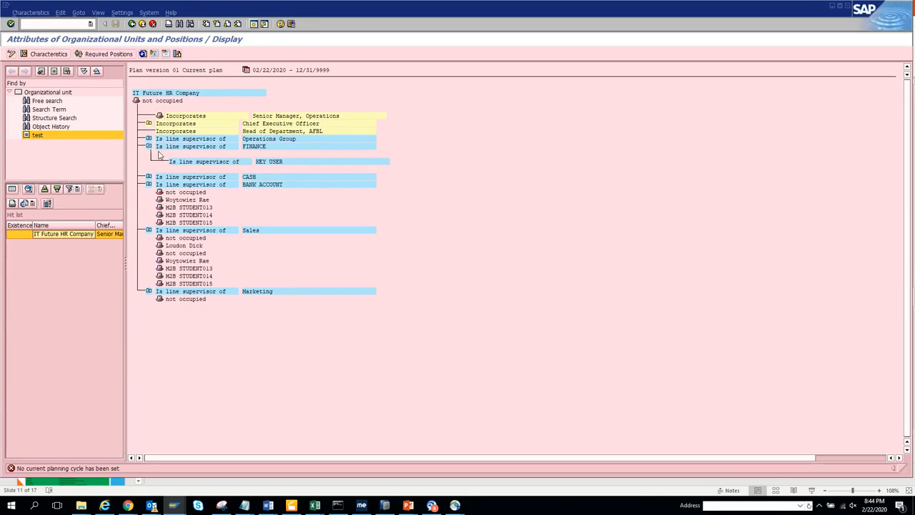
- Display the attributes structure of IT Future HR Company as a structural graphic in a maximized window
left_click(179, 55)
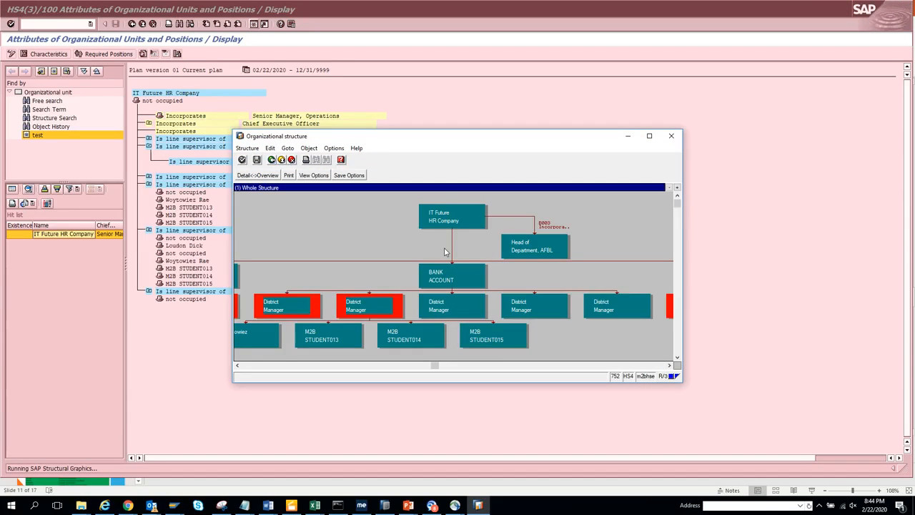
left_click(323, 177)
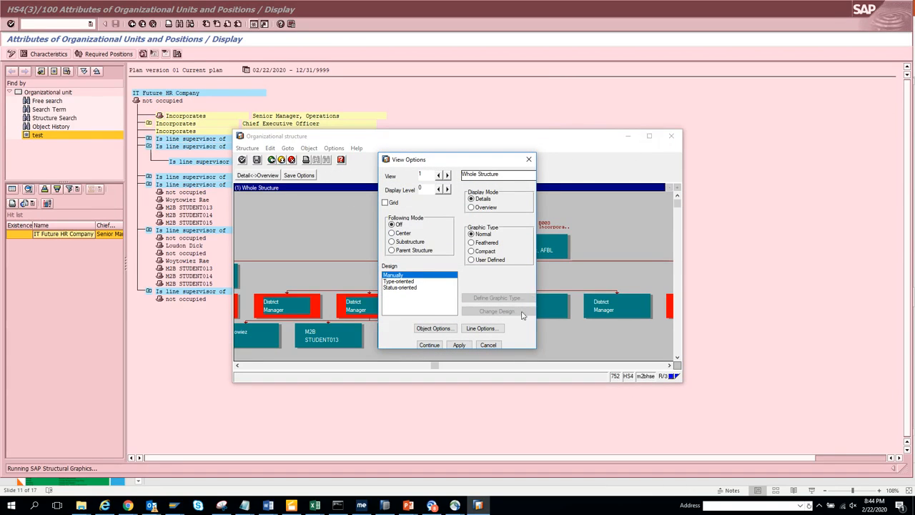
left_click(488, 345)
left_click(648, 136)
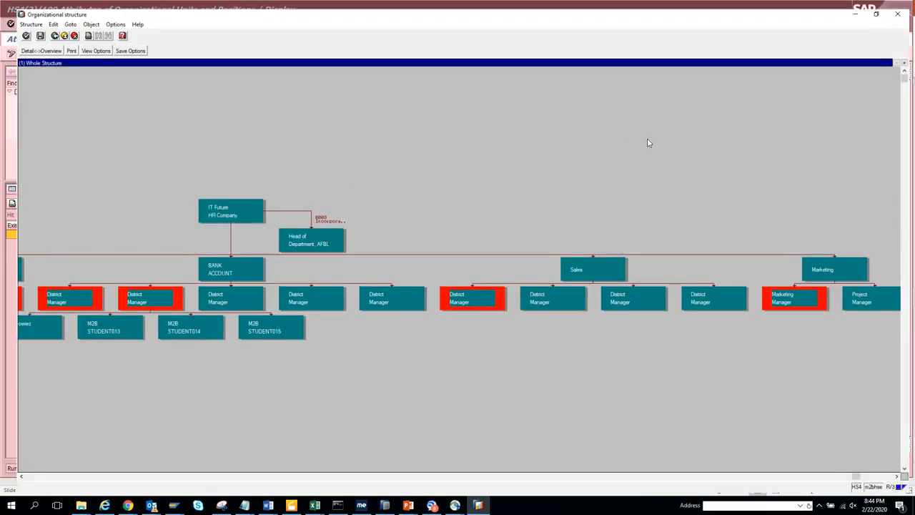
- Set the structural graphic's following mode to Center and its display mode to Overview
left_click(80, 43)
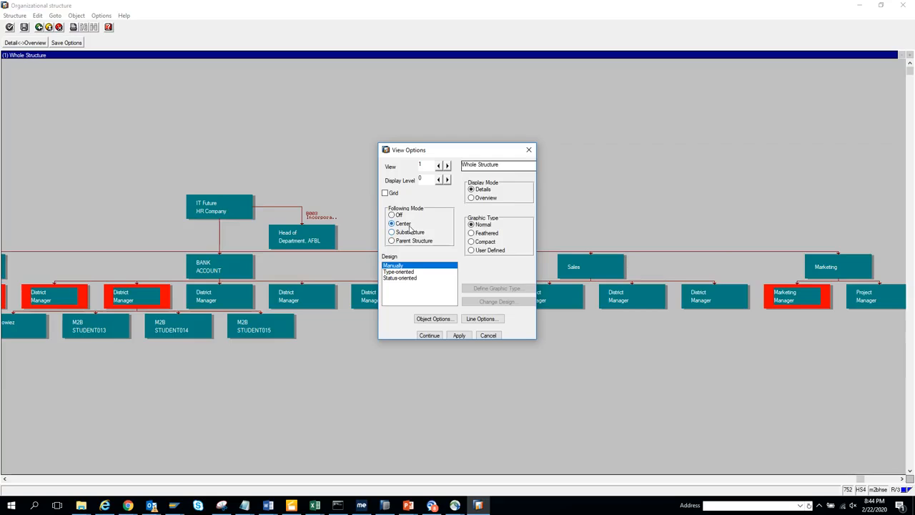
left_click(429, 335)
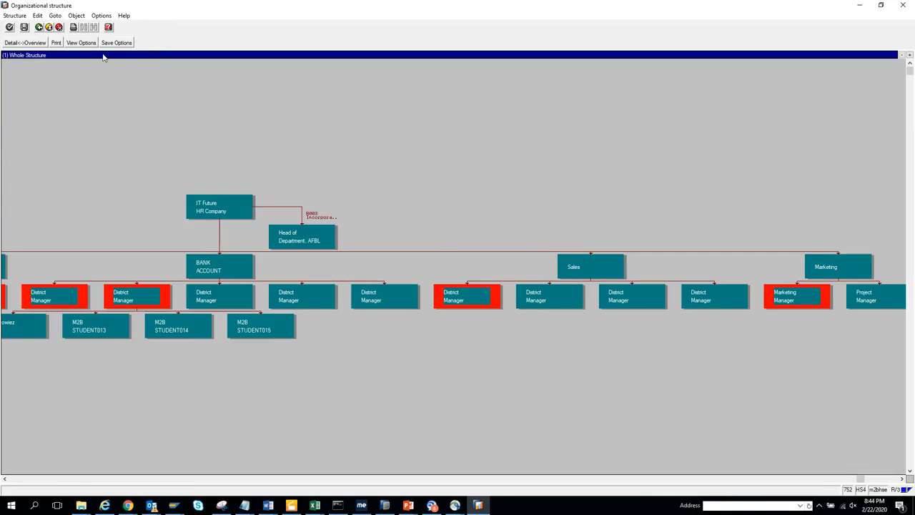
left_click(80, 43)
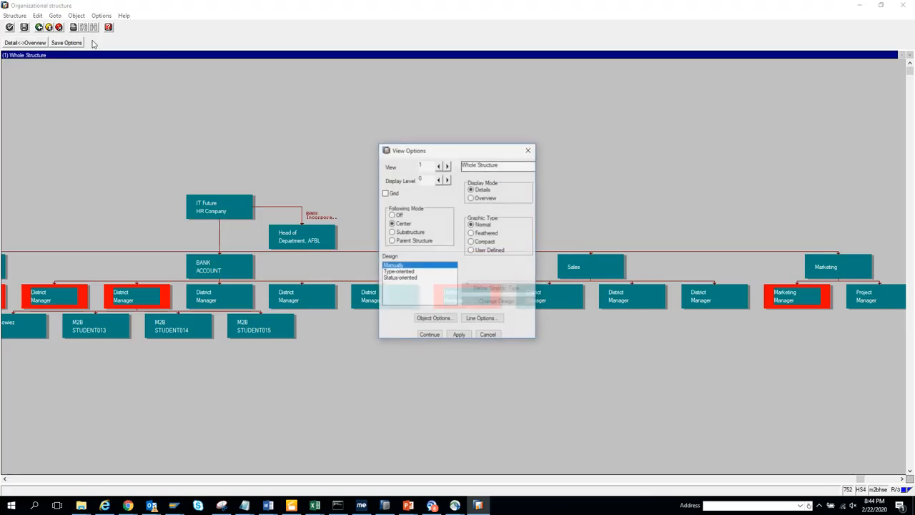
left_click(429, 335)
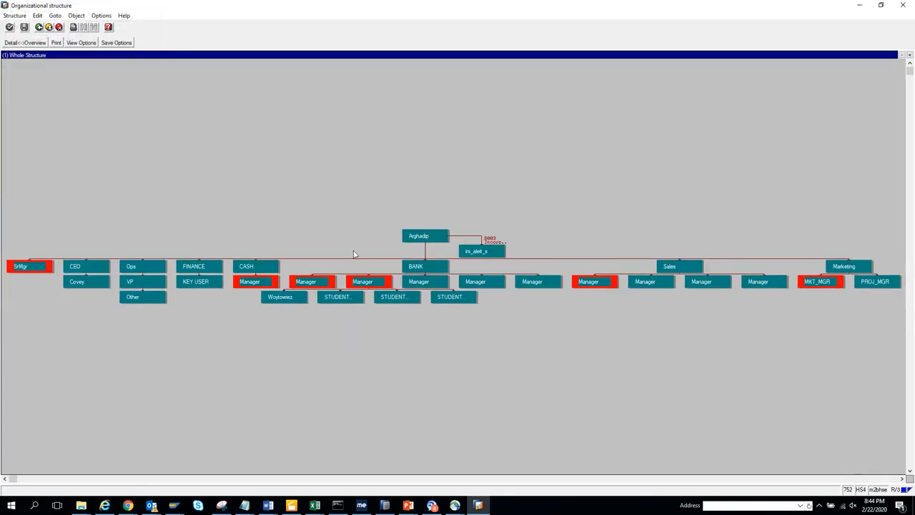
- Return the structural graphic's display mode to Details and apply the Compact graphic type
left_click(81, 42)
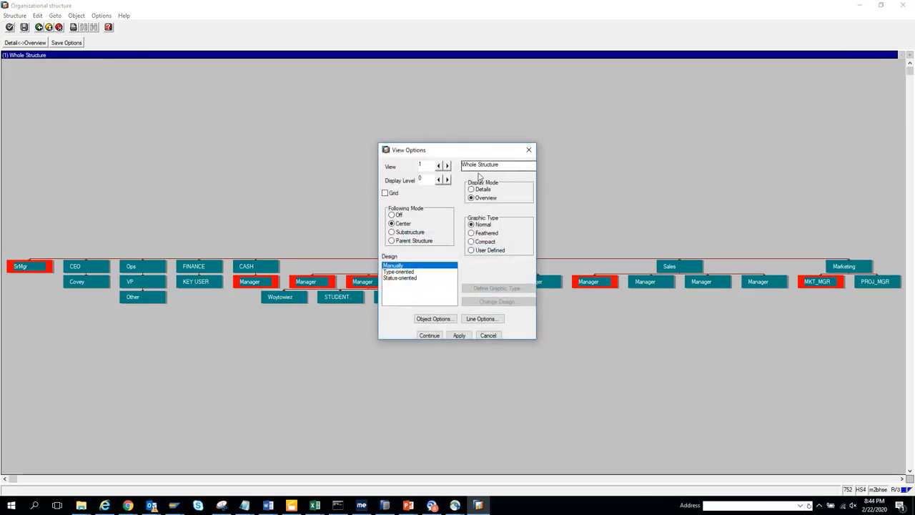
left_click(474, 190)
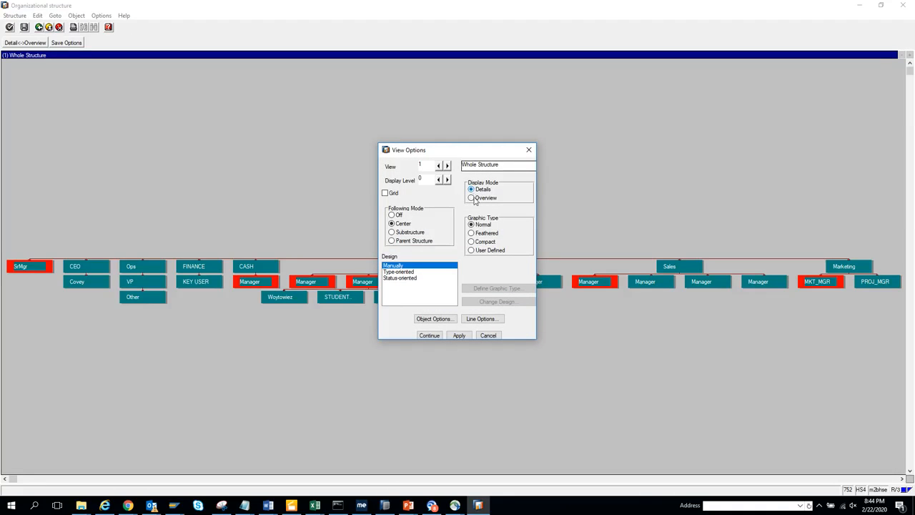
left_click(482, 242)
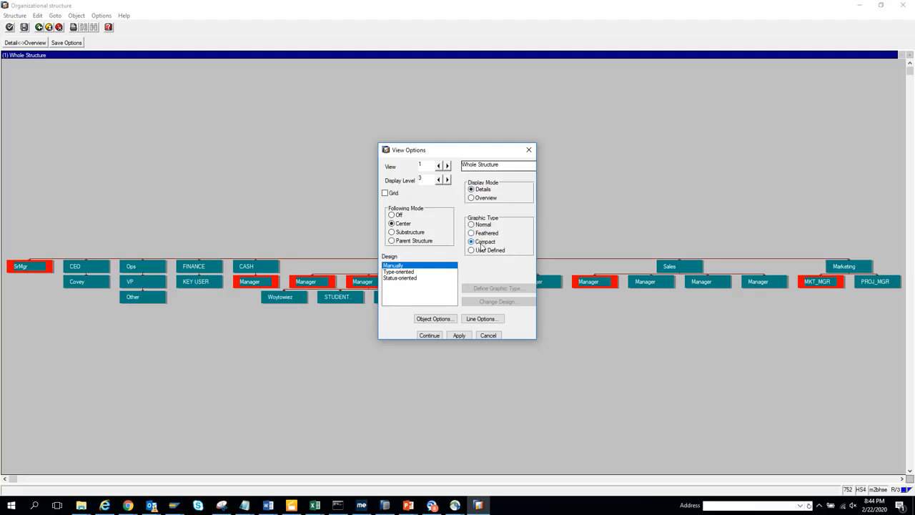
left_click(429, 335)
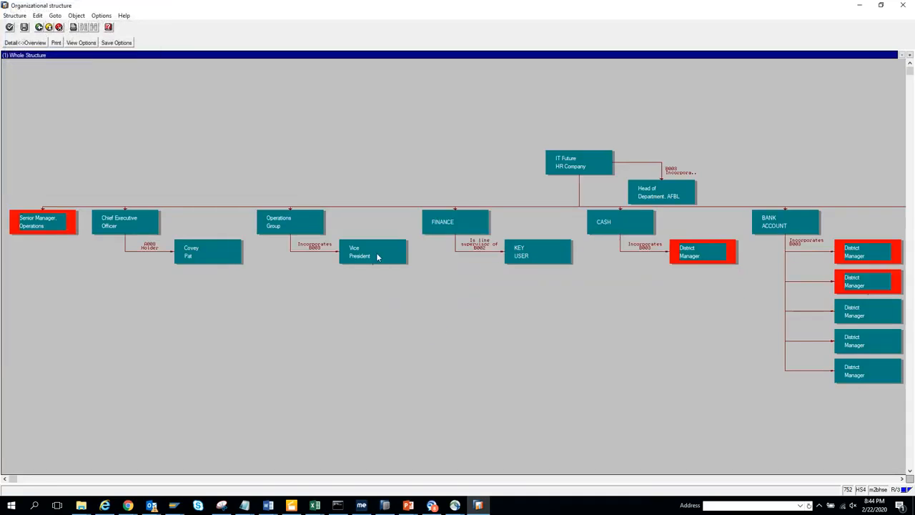
- Change the structural graphic's graphic type to Feathered
left_click(81, 42)
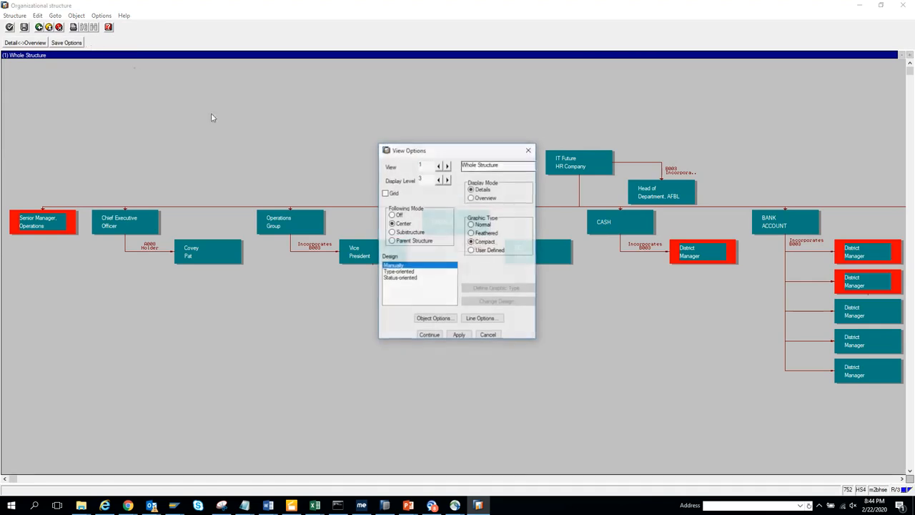
left_click(495, 234)
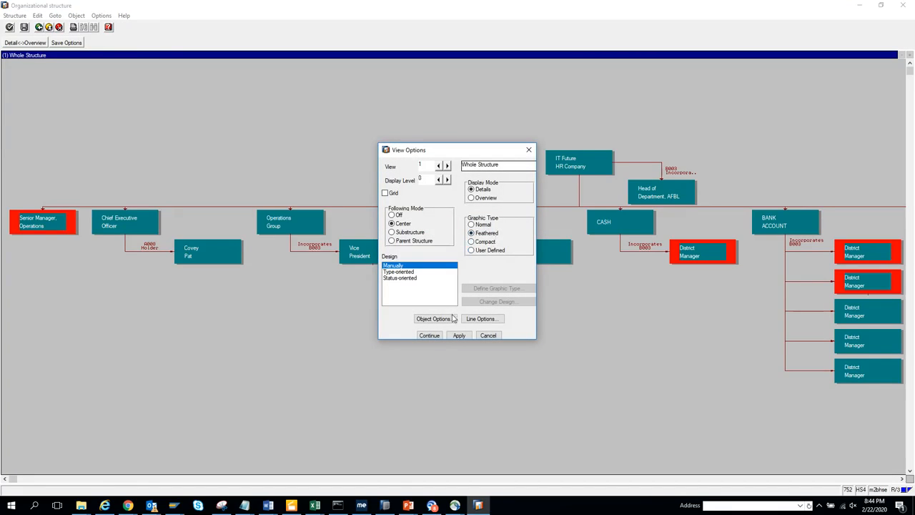
left_click(438, 335)
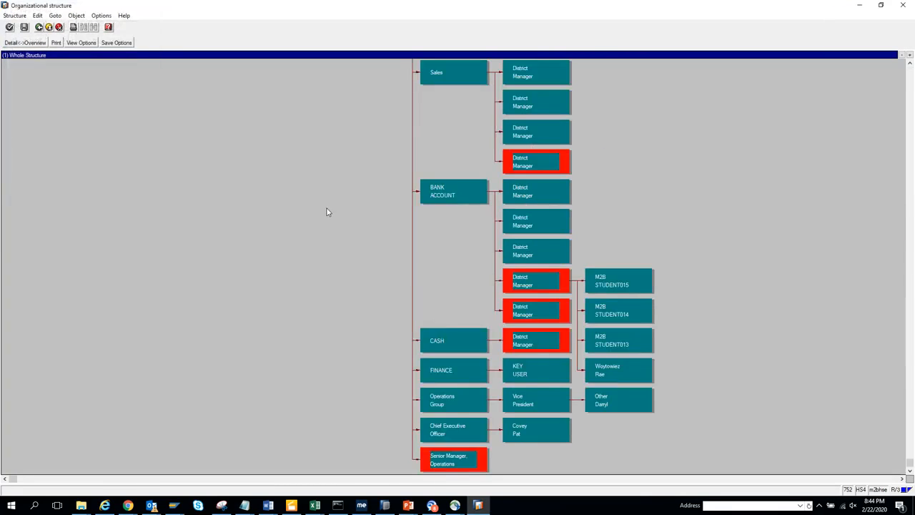
- Apply the Status-oriented design to the structural graphic and exit the graphic
left_click(83, 43)
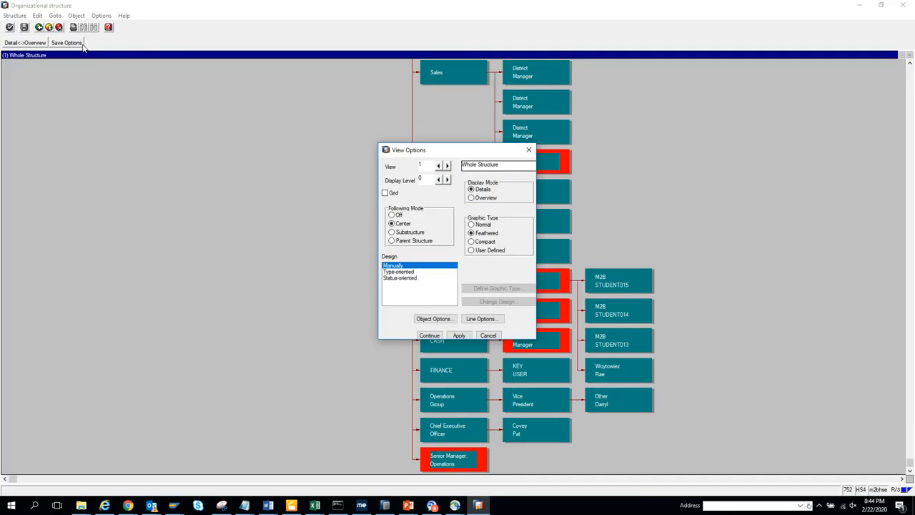
left_click(419, 279)
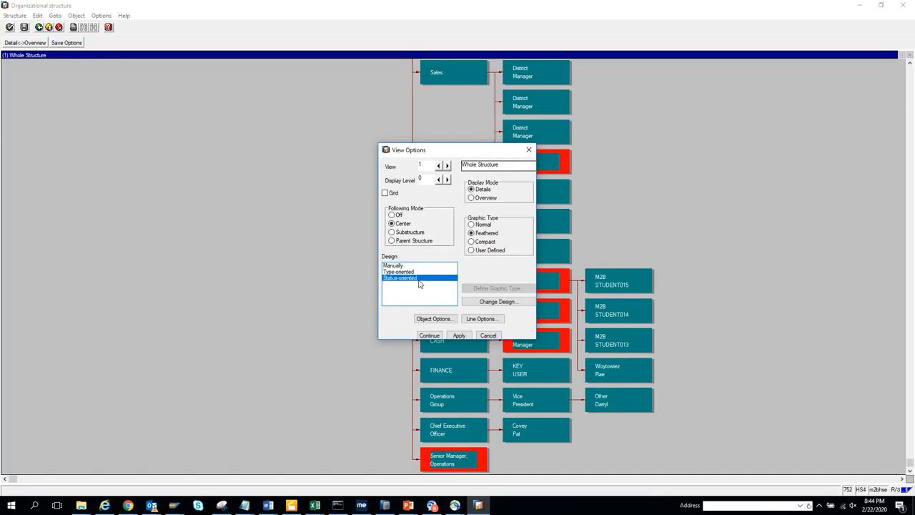
left_click(429, 335)
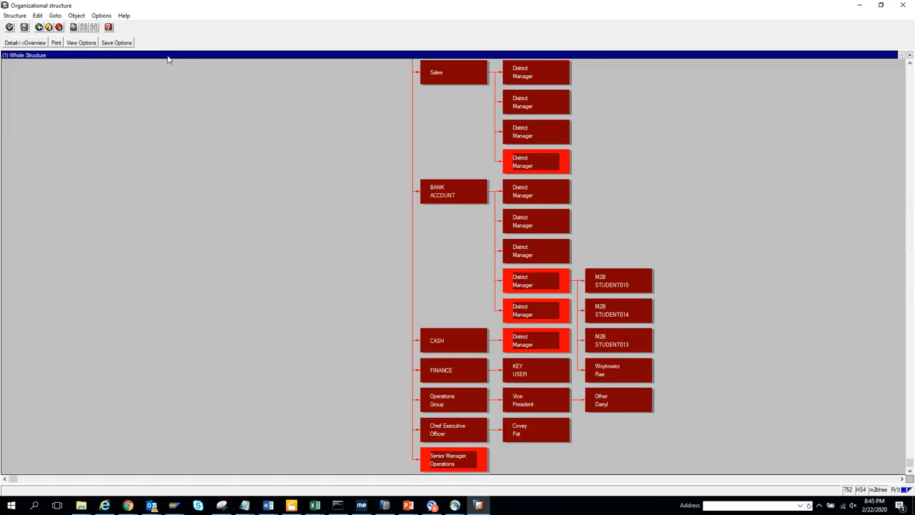
left_click(40, 28)
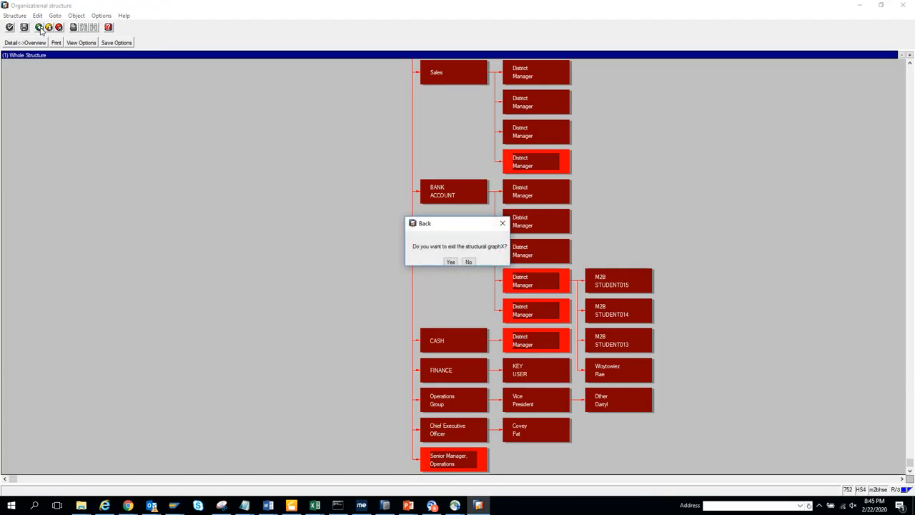
left_click(451, 263)
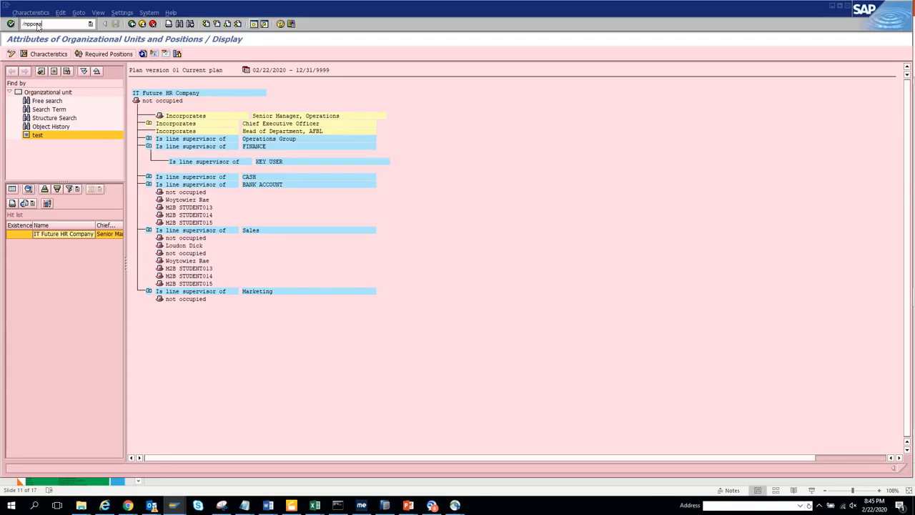
- Open the Attributes in Organizational Management display transaction and load IT Future HR Company from the saved organizational unit search "test"
key("Return")
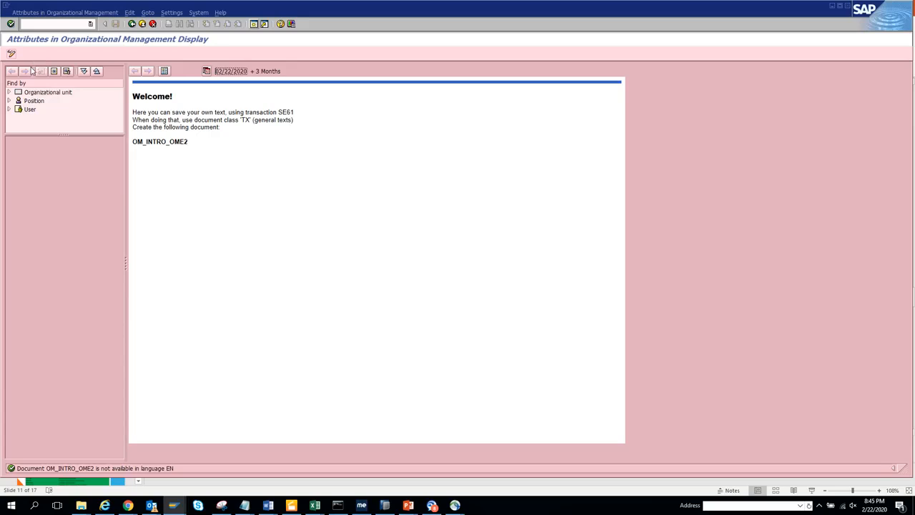
left_click(27, 93)
left_click(9, 92)
double_click(37, 127)
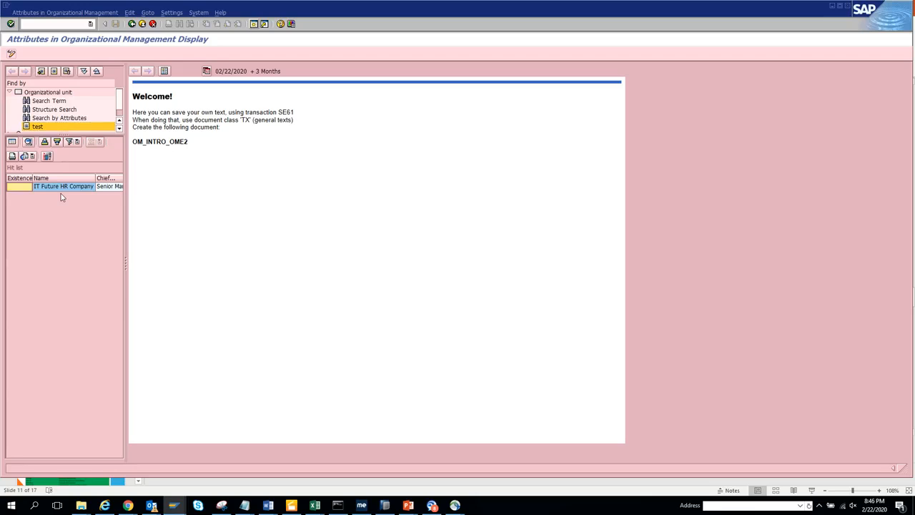
double_click(68, 190)
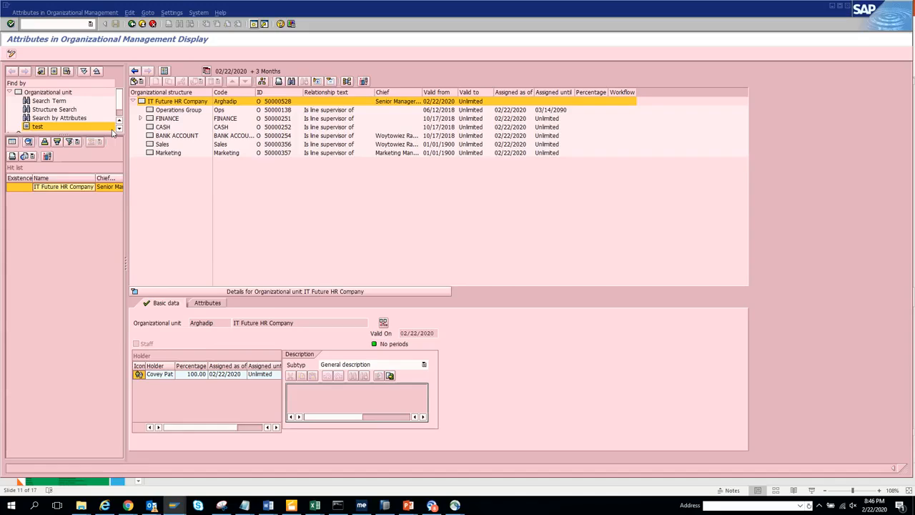
- Expand the FINANCE unit and display IT Future HR Company's attributes for the Time Management maintenance scenario
left_click(140, 118)
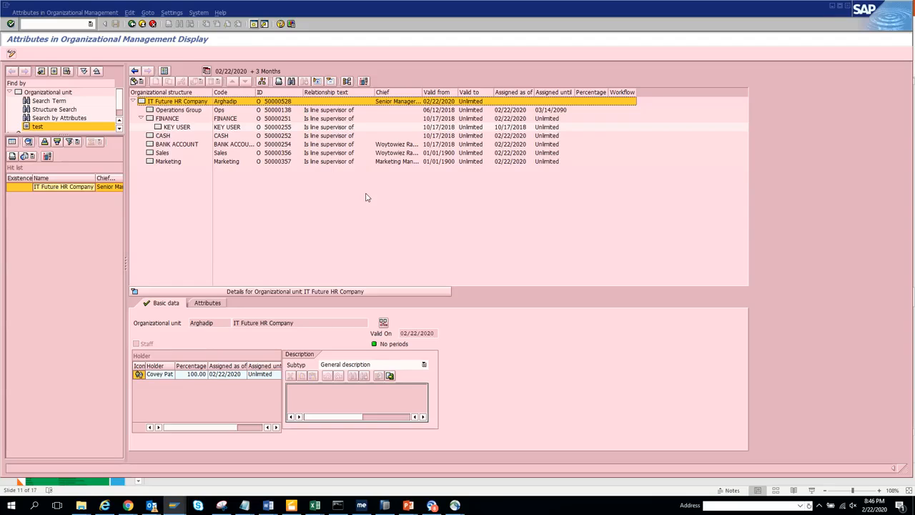
left_click(218, 303)
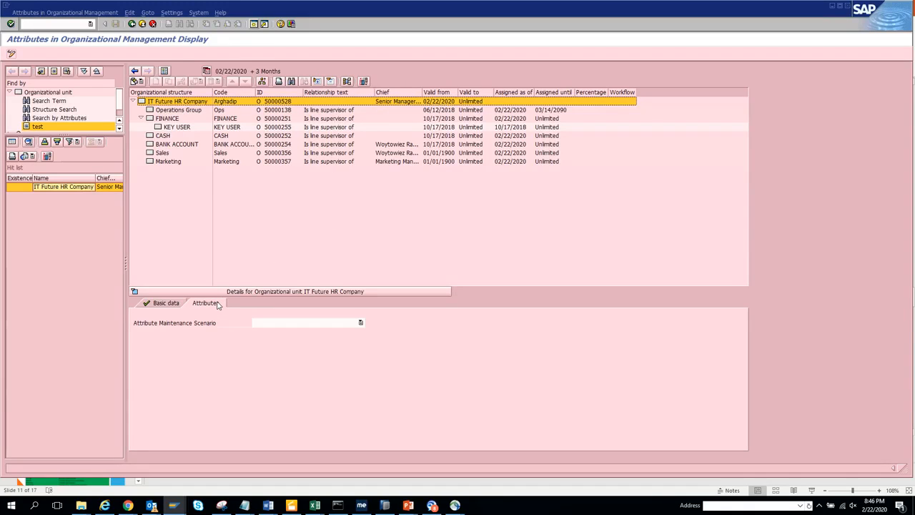
left_click(334, 323)
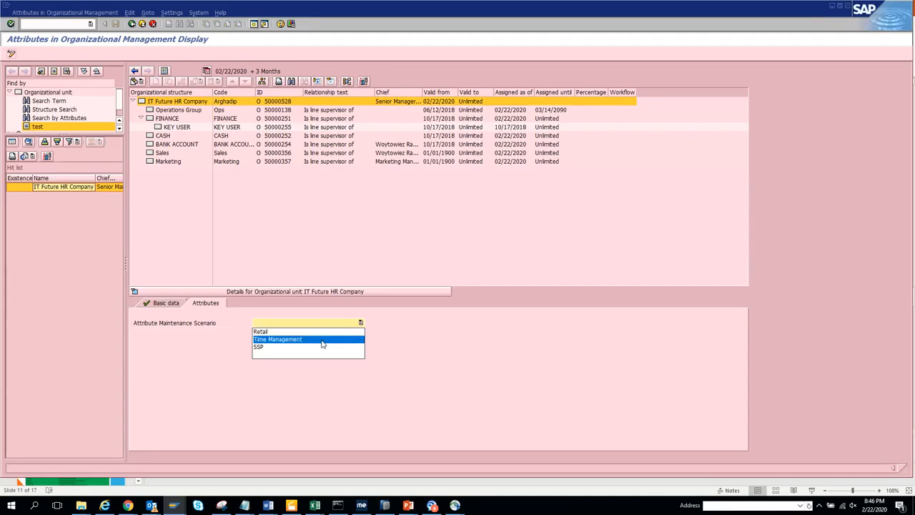
left_click(322, 341)
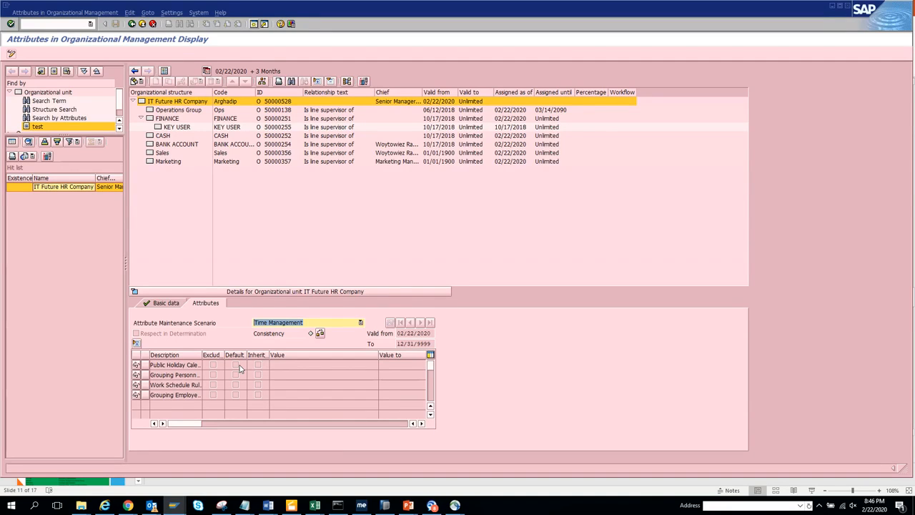
- Switch the attributes to change mode, set the Public Holiday Calendar value to 02 (Germany, Hamburg) and save
left_click(11, 54)
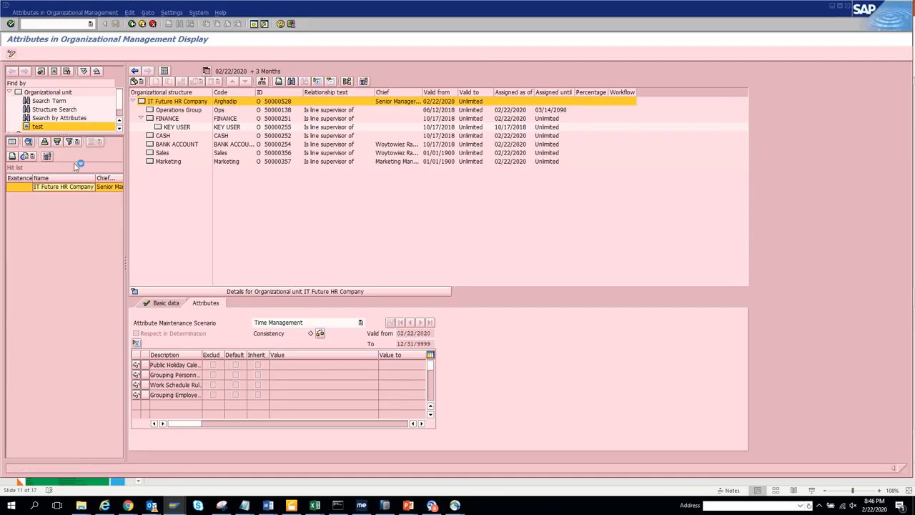
left_click(351, 366)
left_click(383, 364)
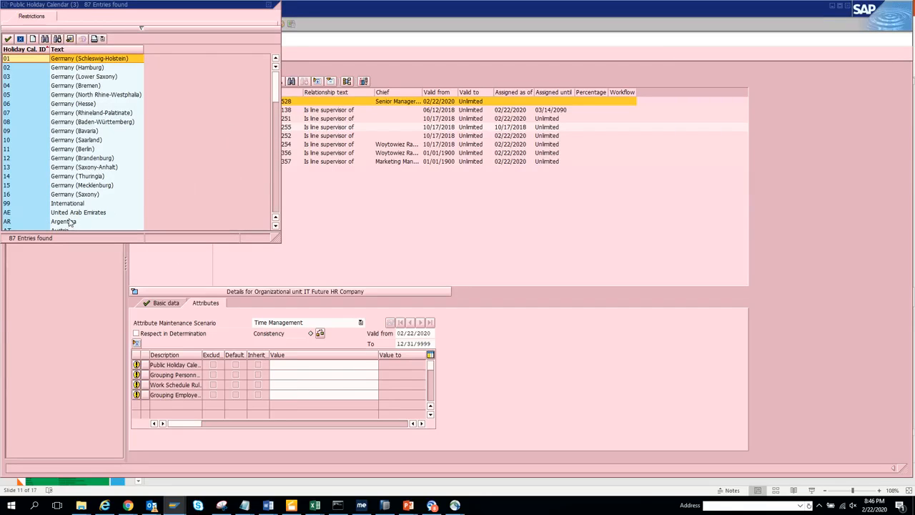
double_click(90, 68)
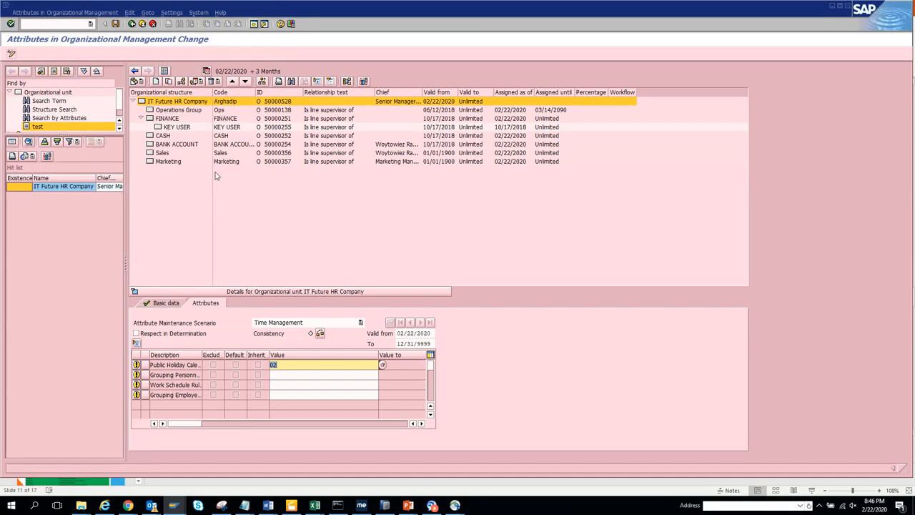
left_click(114, 23)
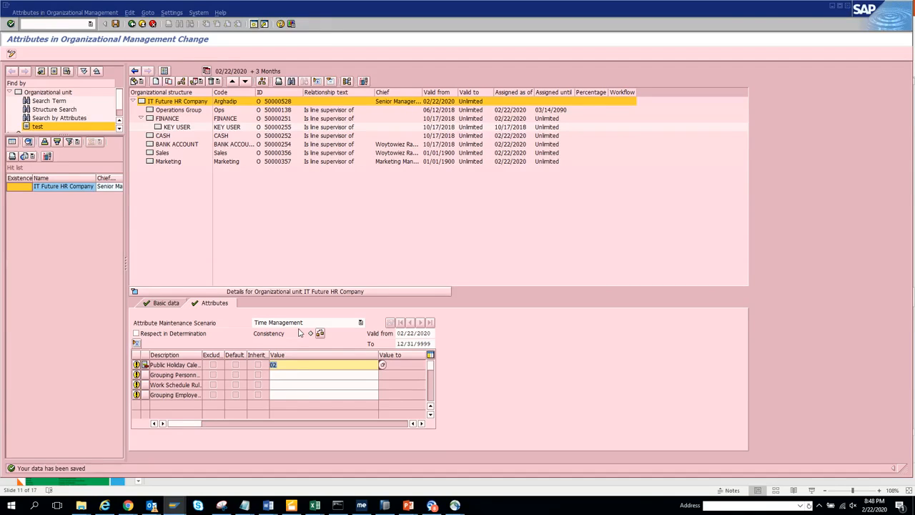
- Switch to the SAP HR presentation in PowerPoint
key("alt+Tab")
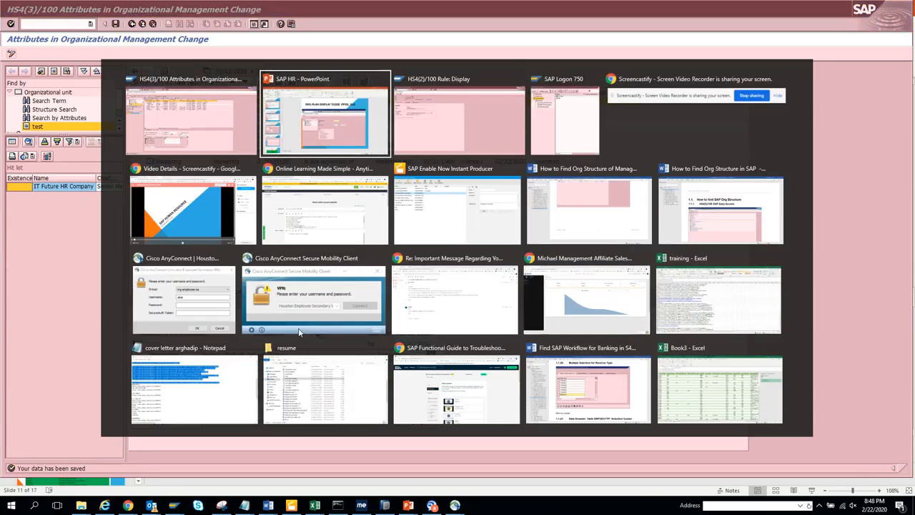